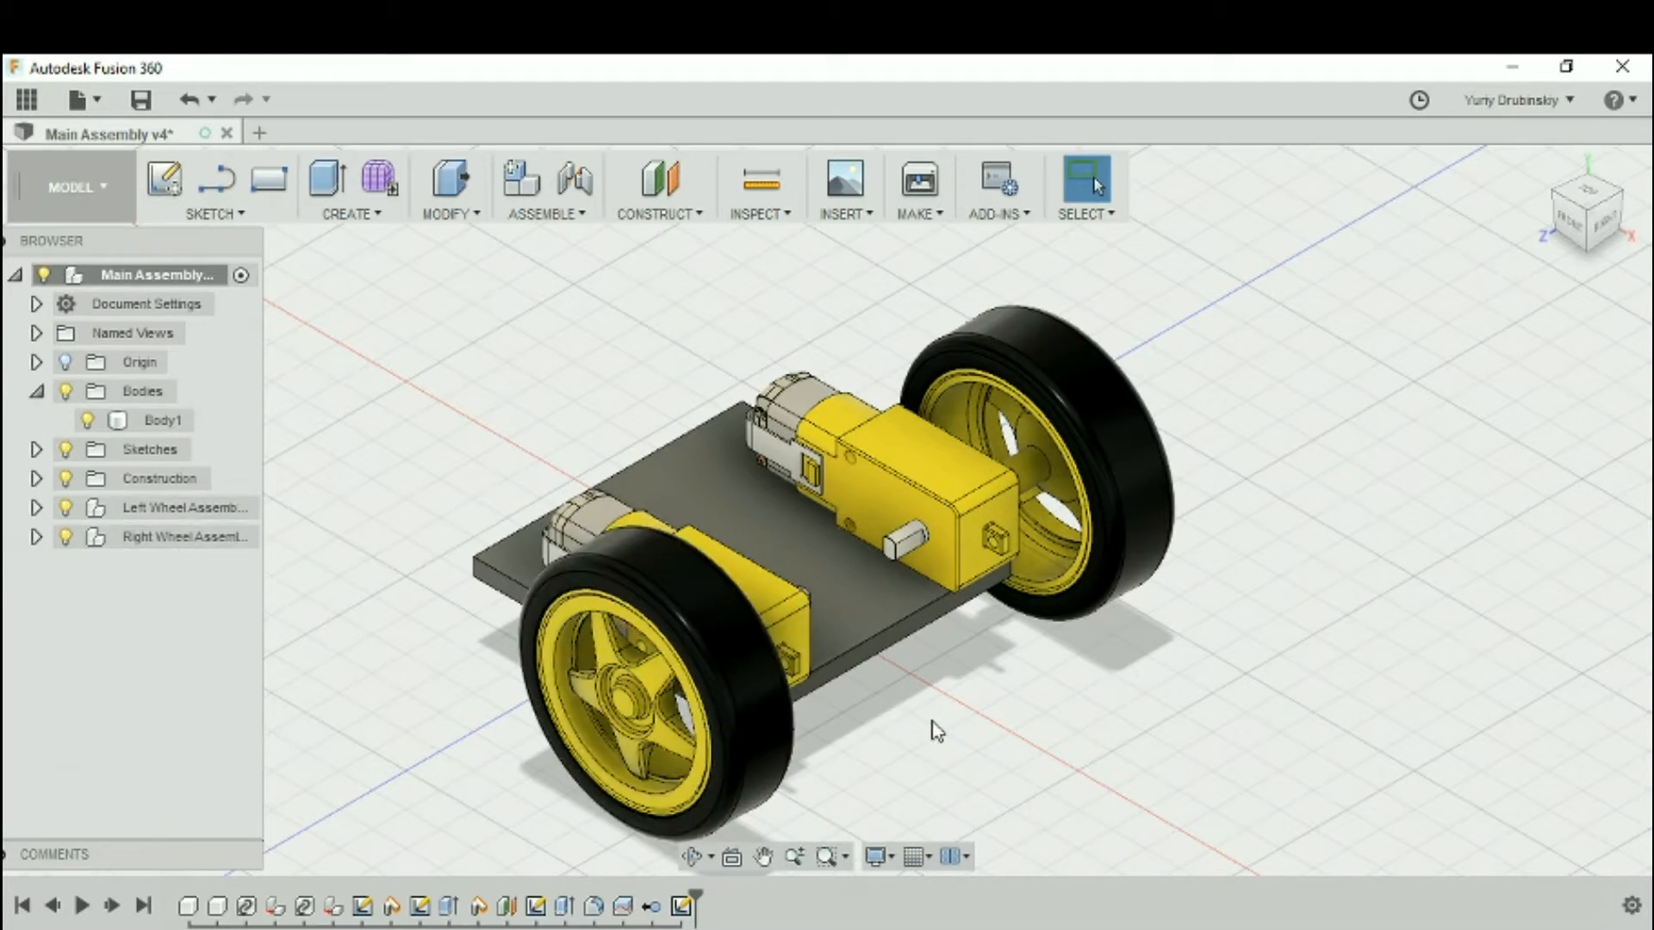
Create a construction plane offset 2 mm from the profile on the inner face of the left motor's gearbox
{"action": "middle_click_drag", "start_coordinate": [967, 688], "coordinate": [969, 633]}
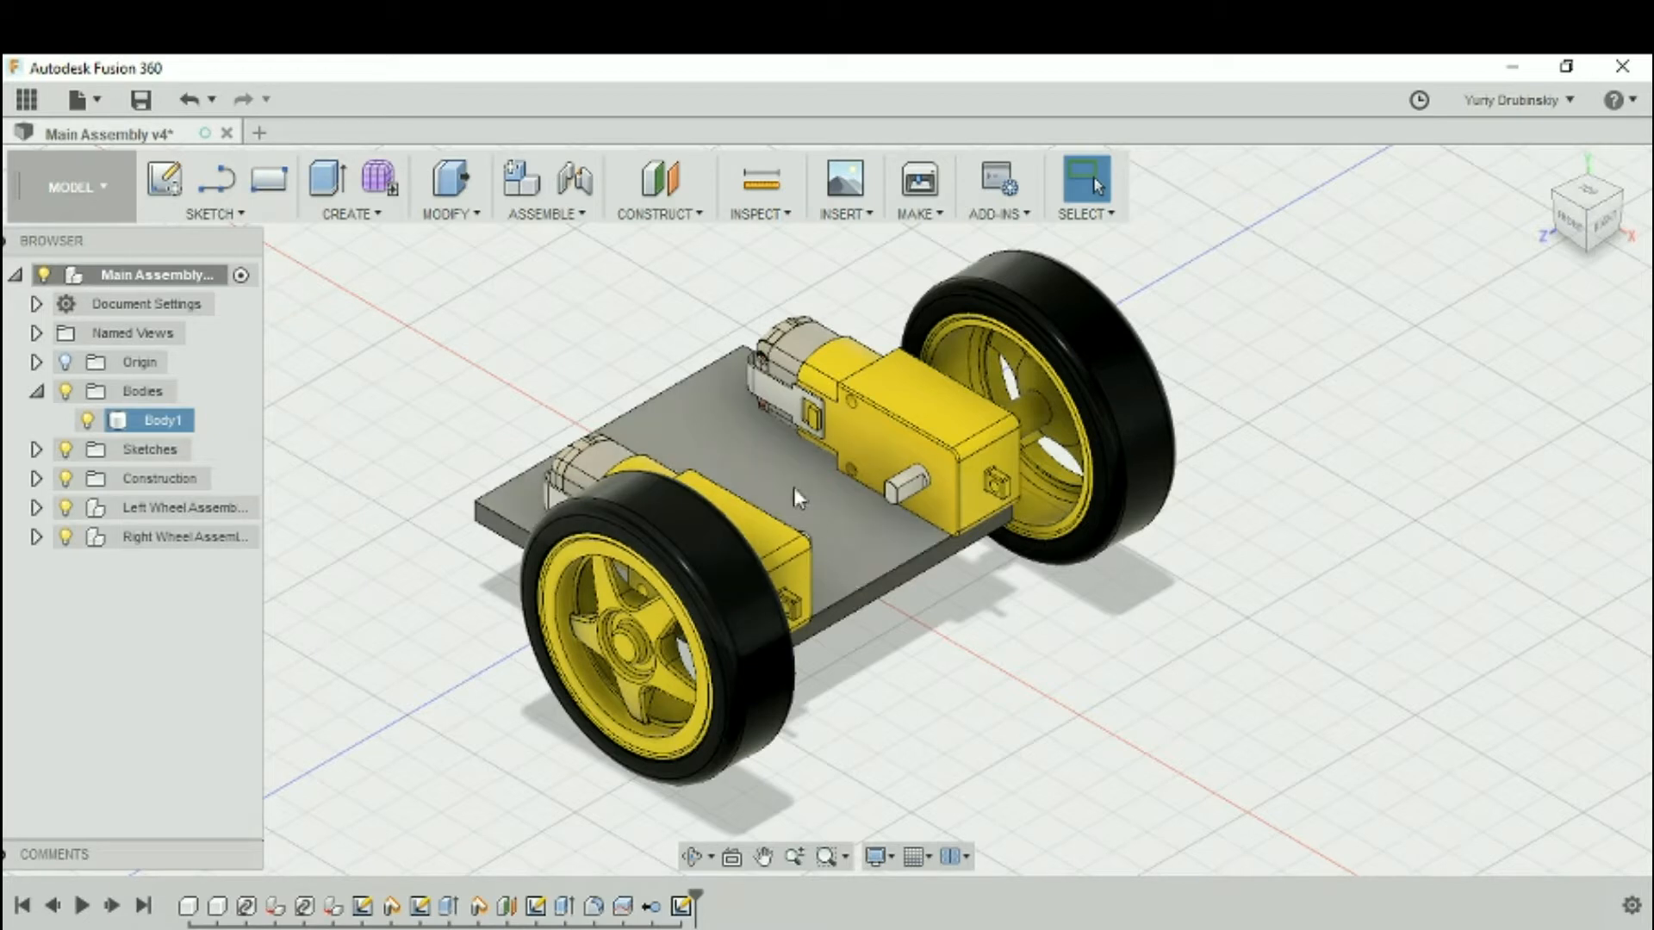
{"action": "left_click", "coordinate": [659, 212]}
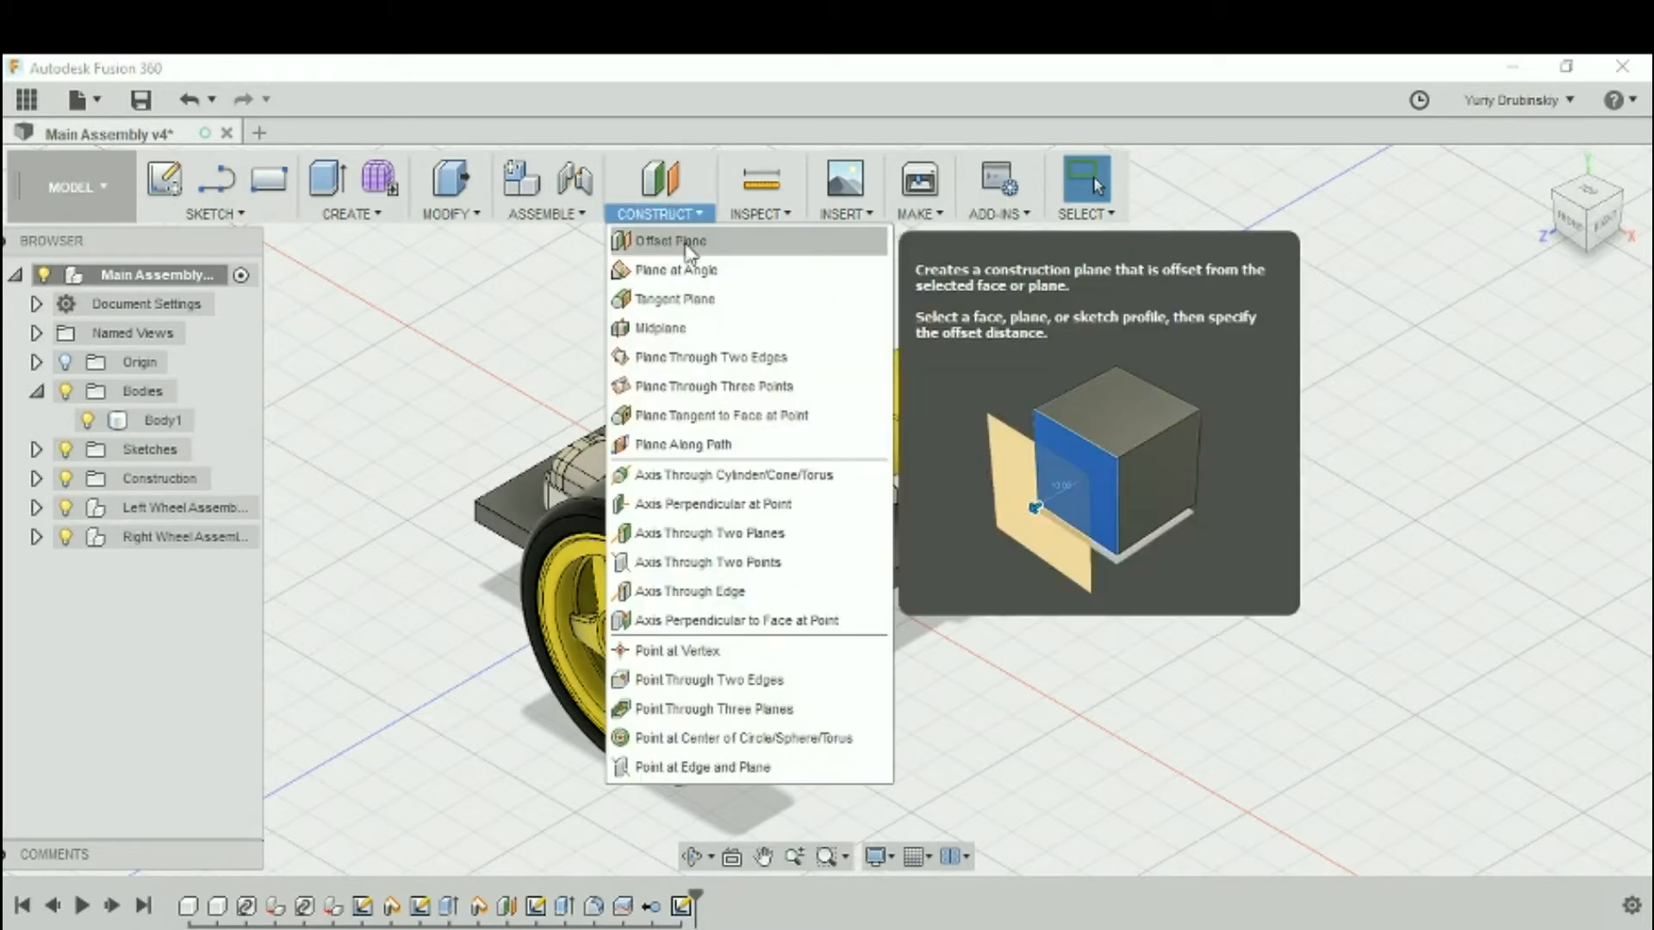
{"action": "left_click", "coordinate": [687, 243]}
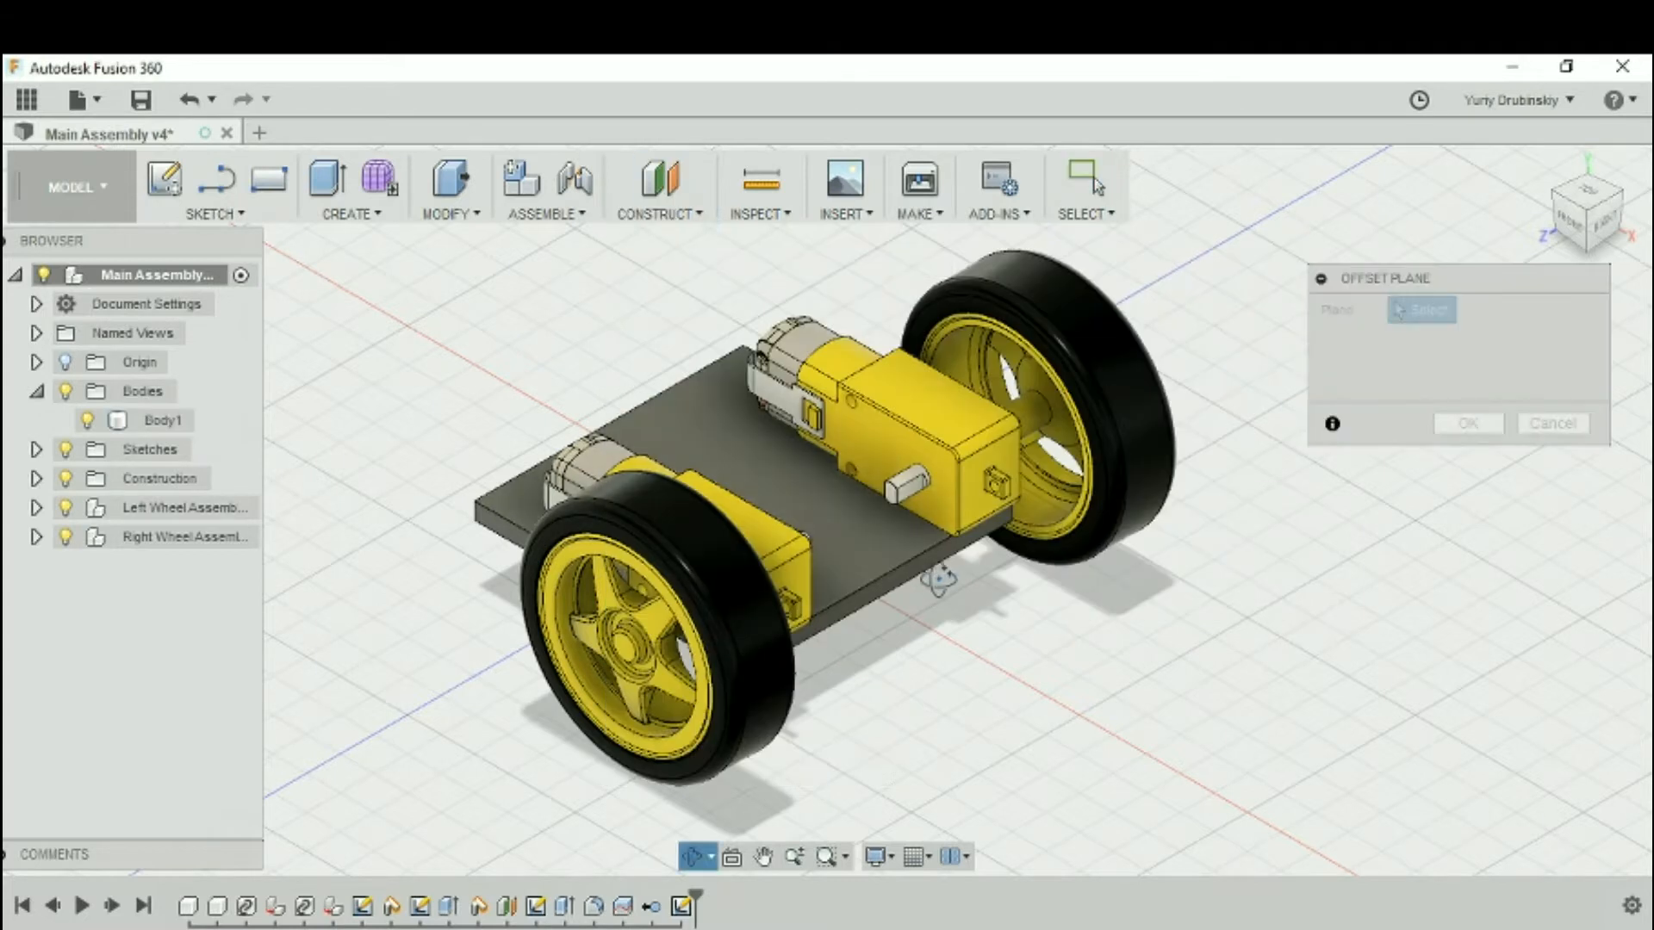
{"action": "middle_click_drag", "start_coordinate": [933, 575], "coordinate": [973, 556], "text": "shift"}
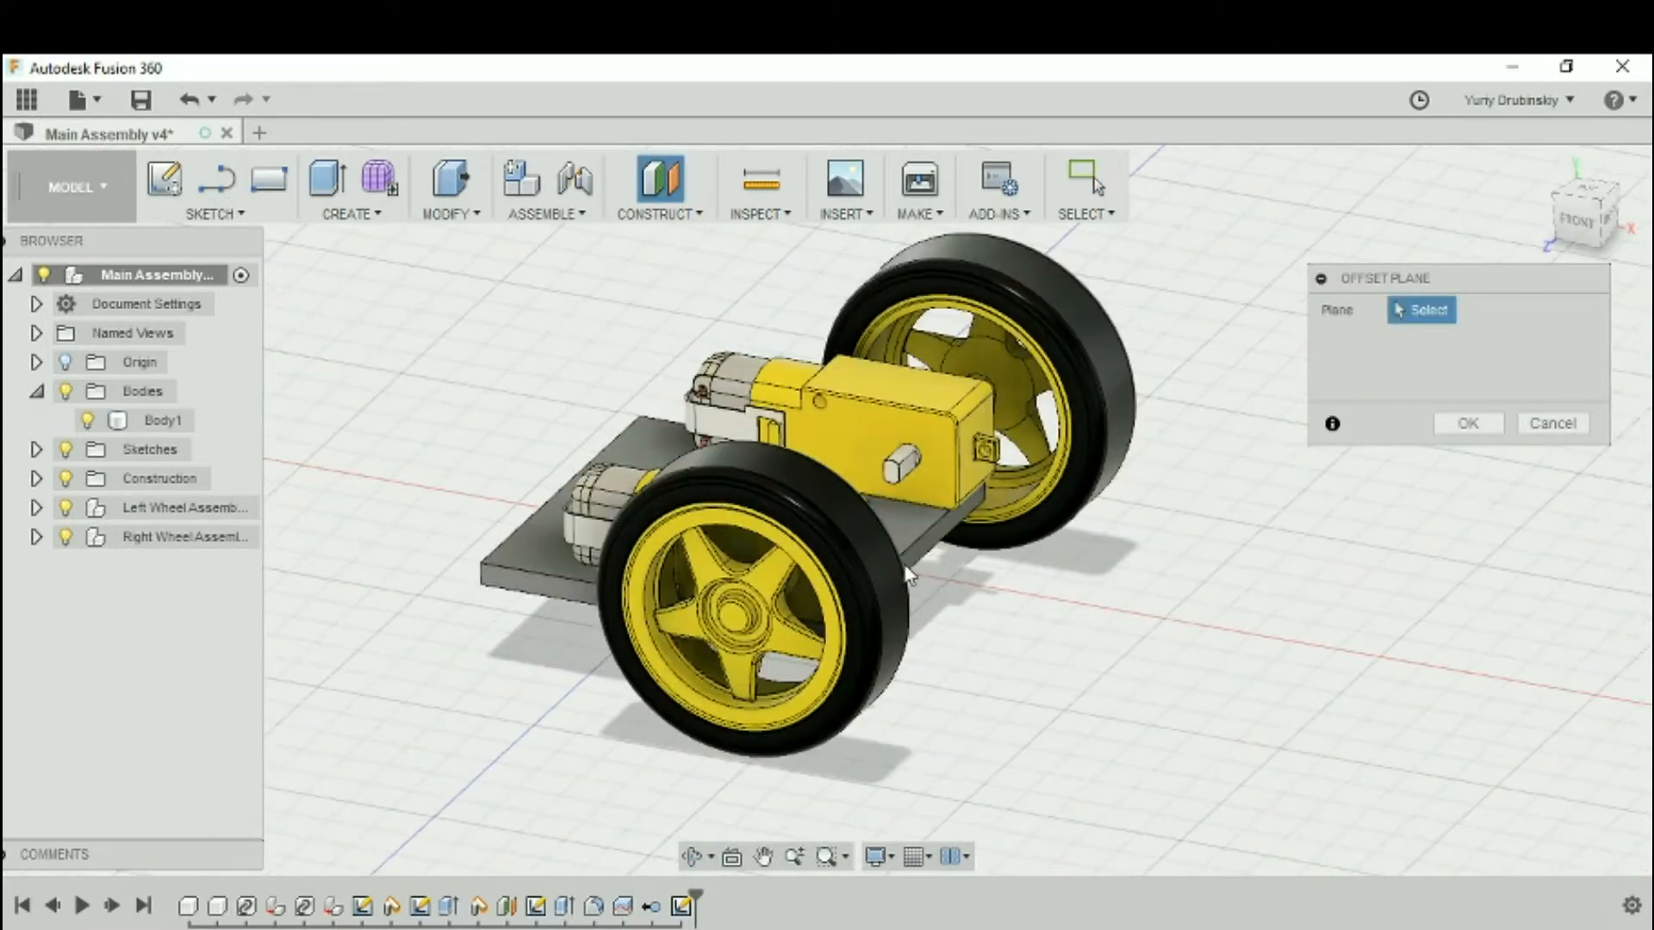
{"action": "left_click", "coordinate": [865, 437]}
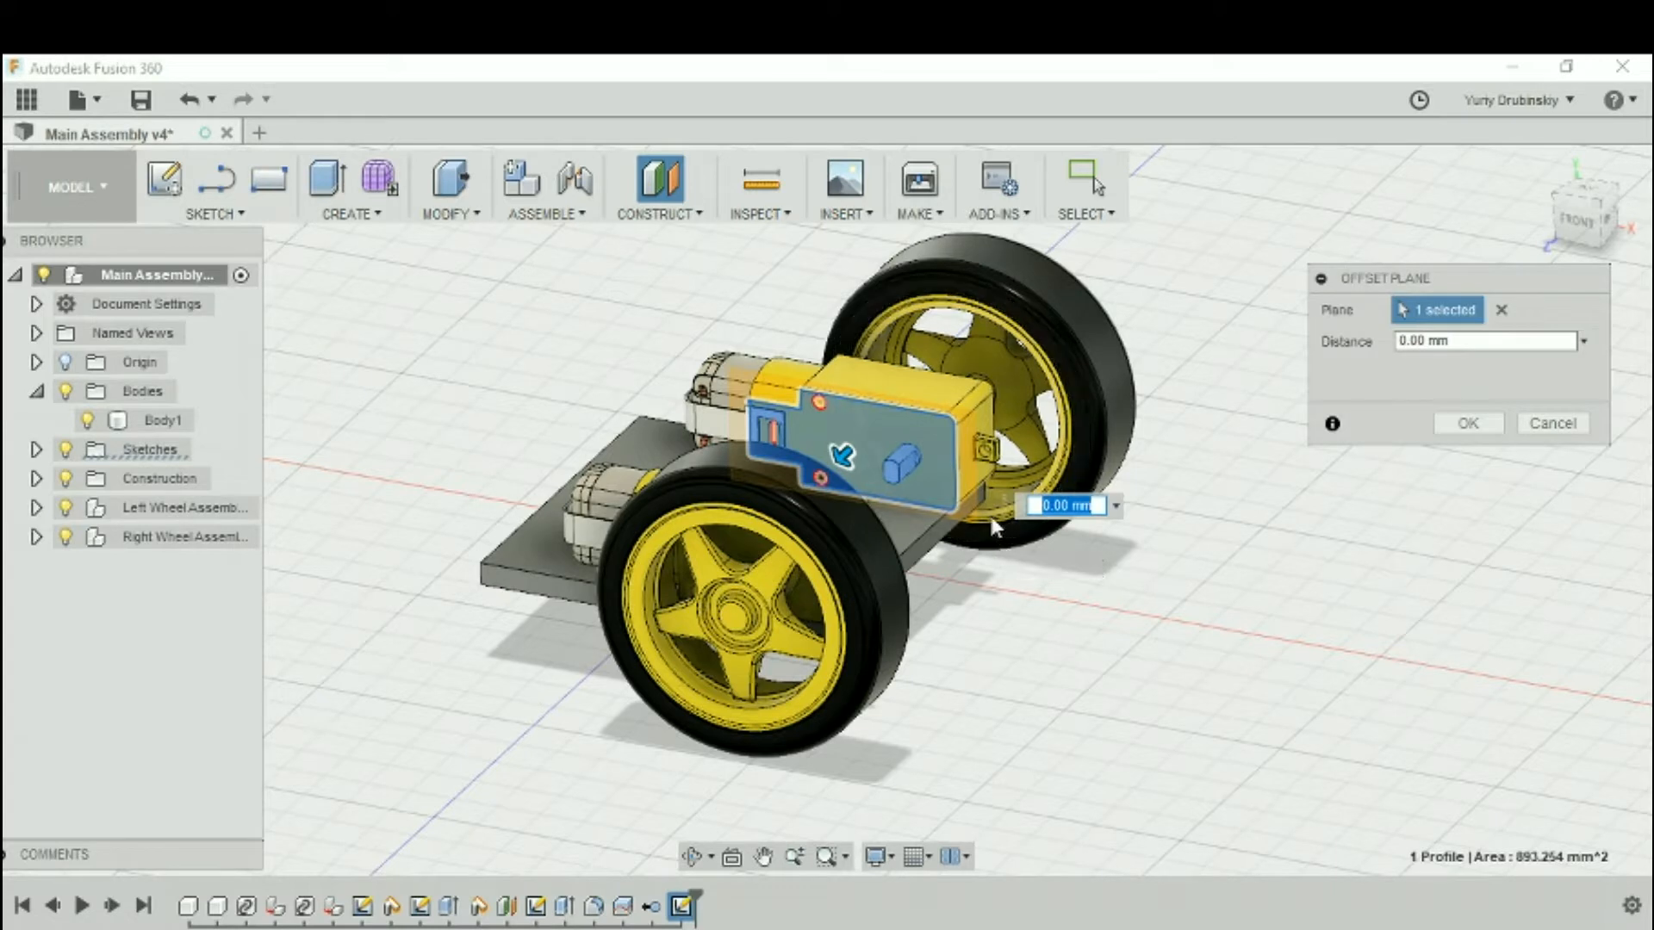
{"action": "type", "text": "2"}
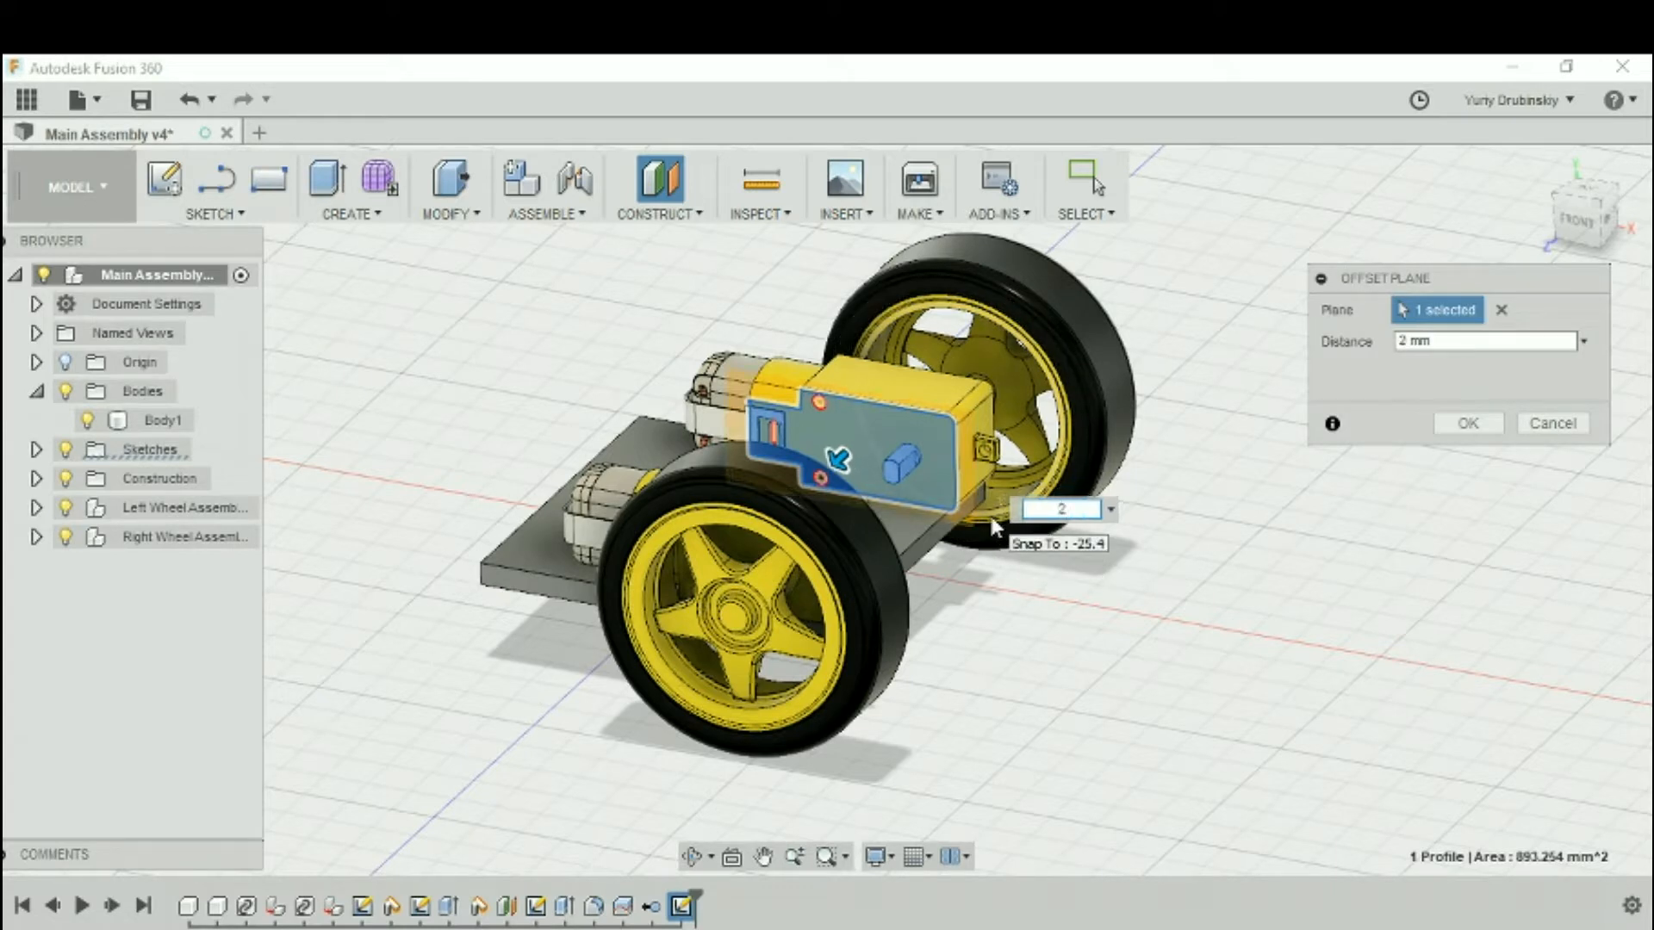
{"action": "left_click", "coordinate": [1457, 423]}
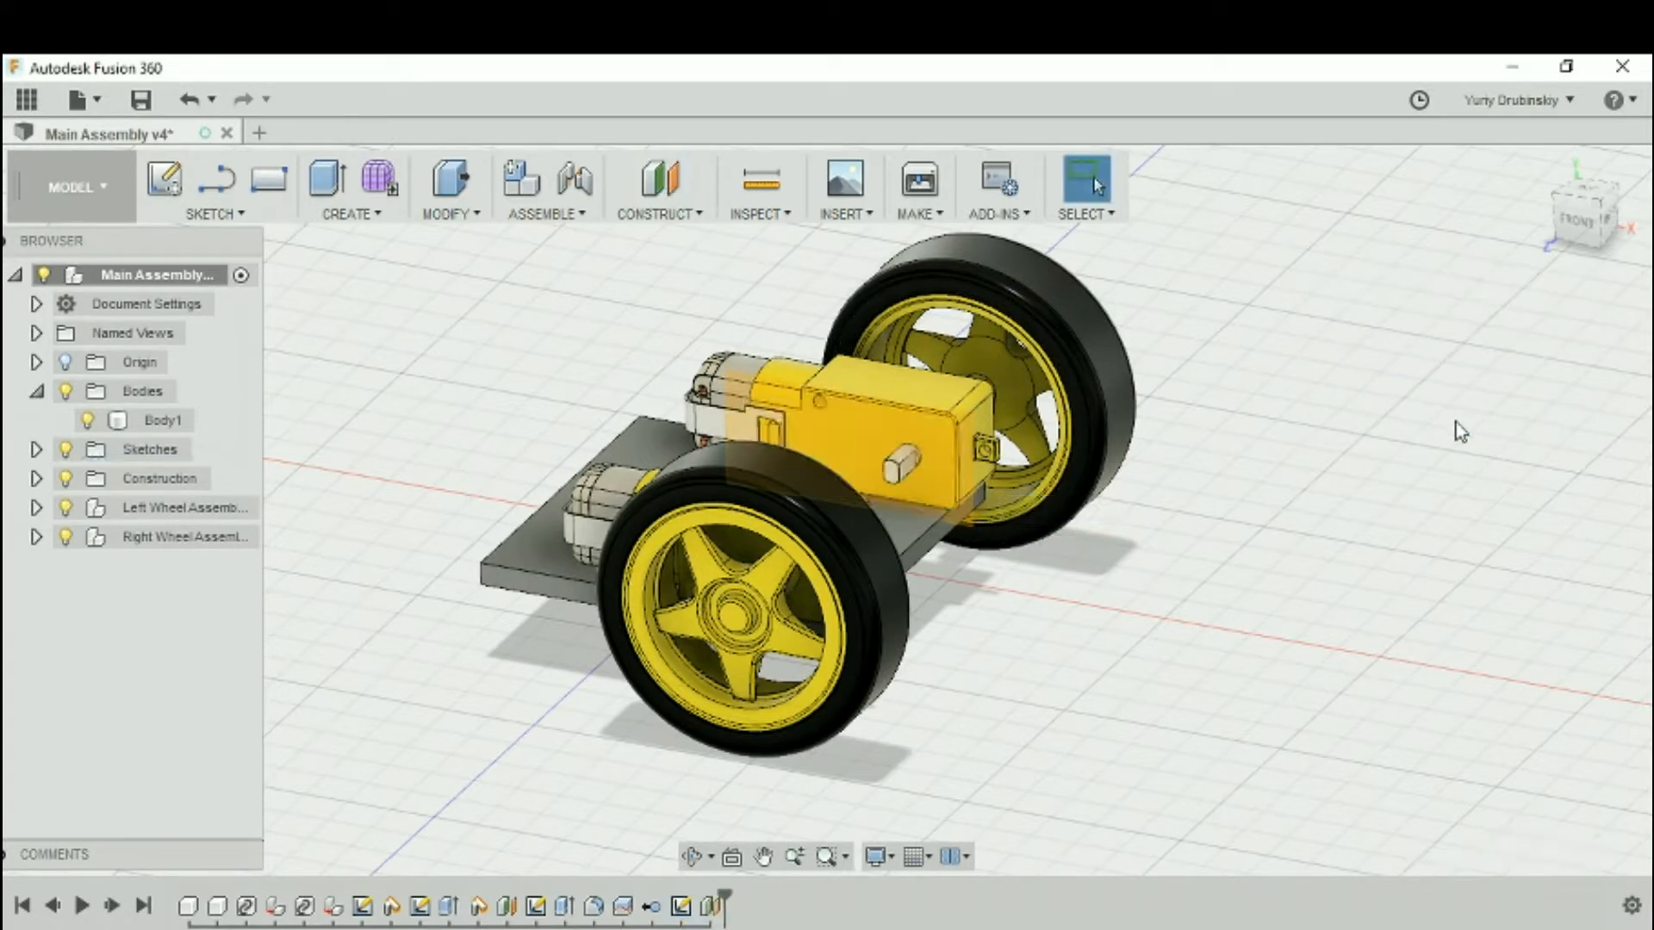
Hide the right wheel assembly and view the left motor from the front
{"action": "middle_click_drag", "start_coordinate": [1248, 528], "coordinate": [1212, 562], "text": "shift"}
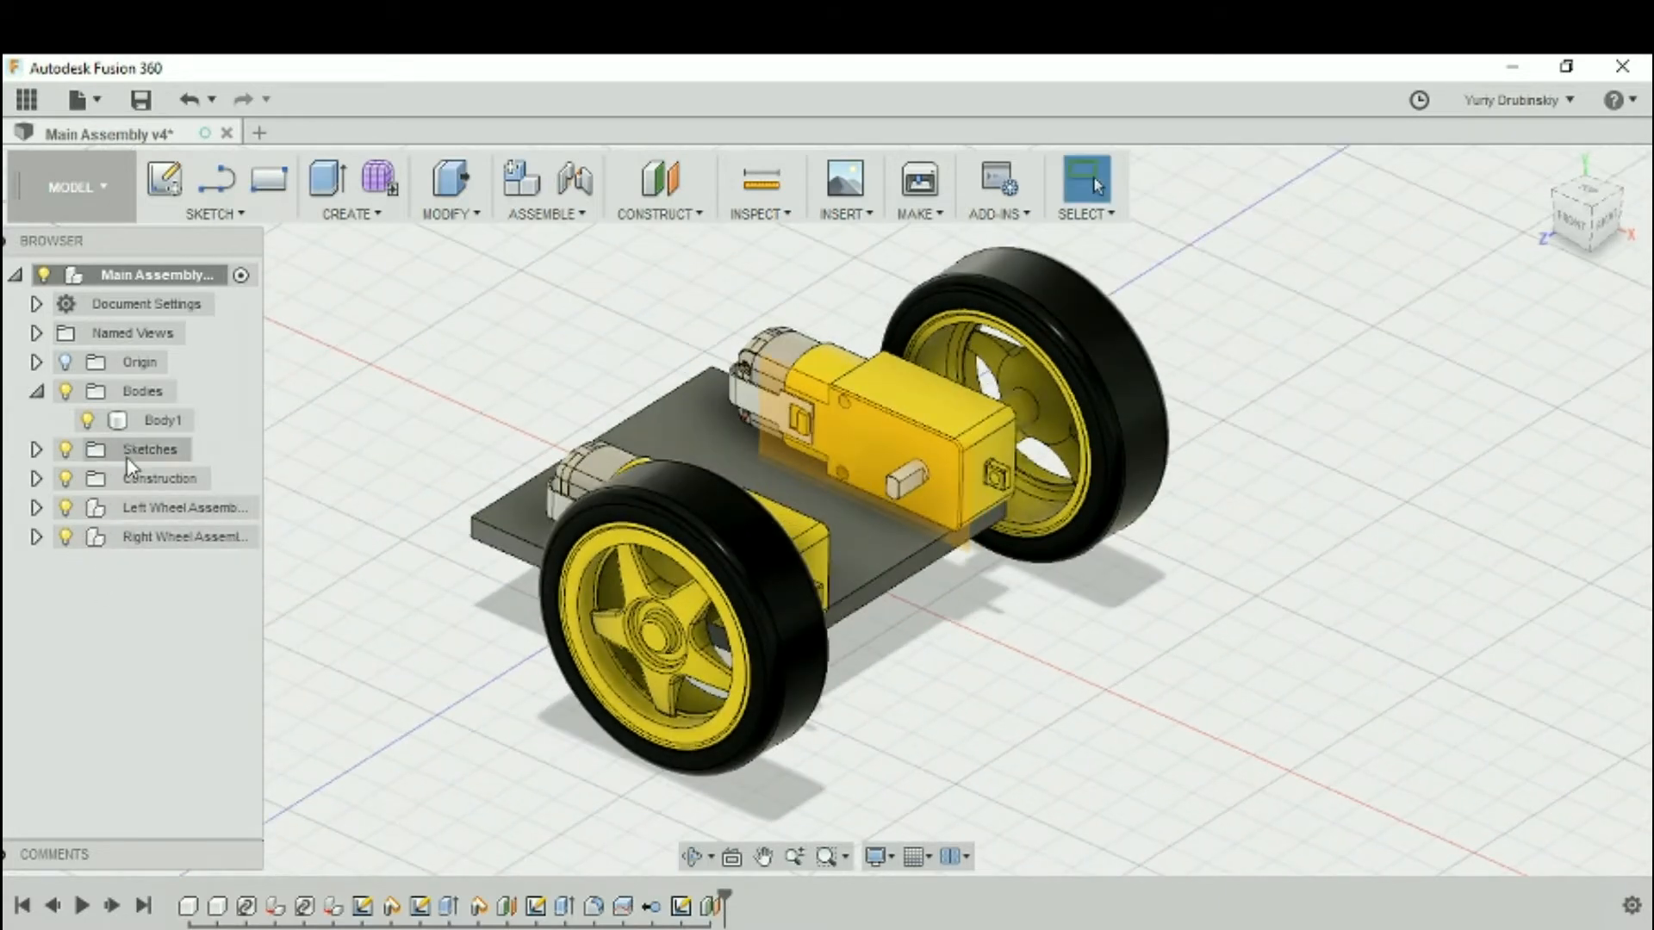
{"action": "left_click", "coordinate": [66, 537]}
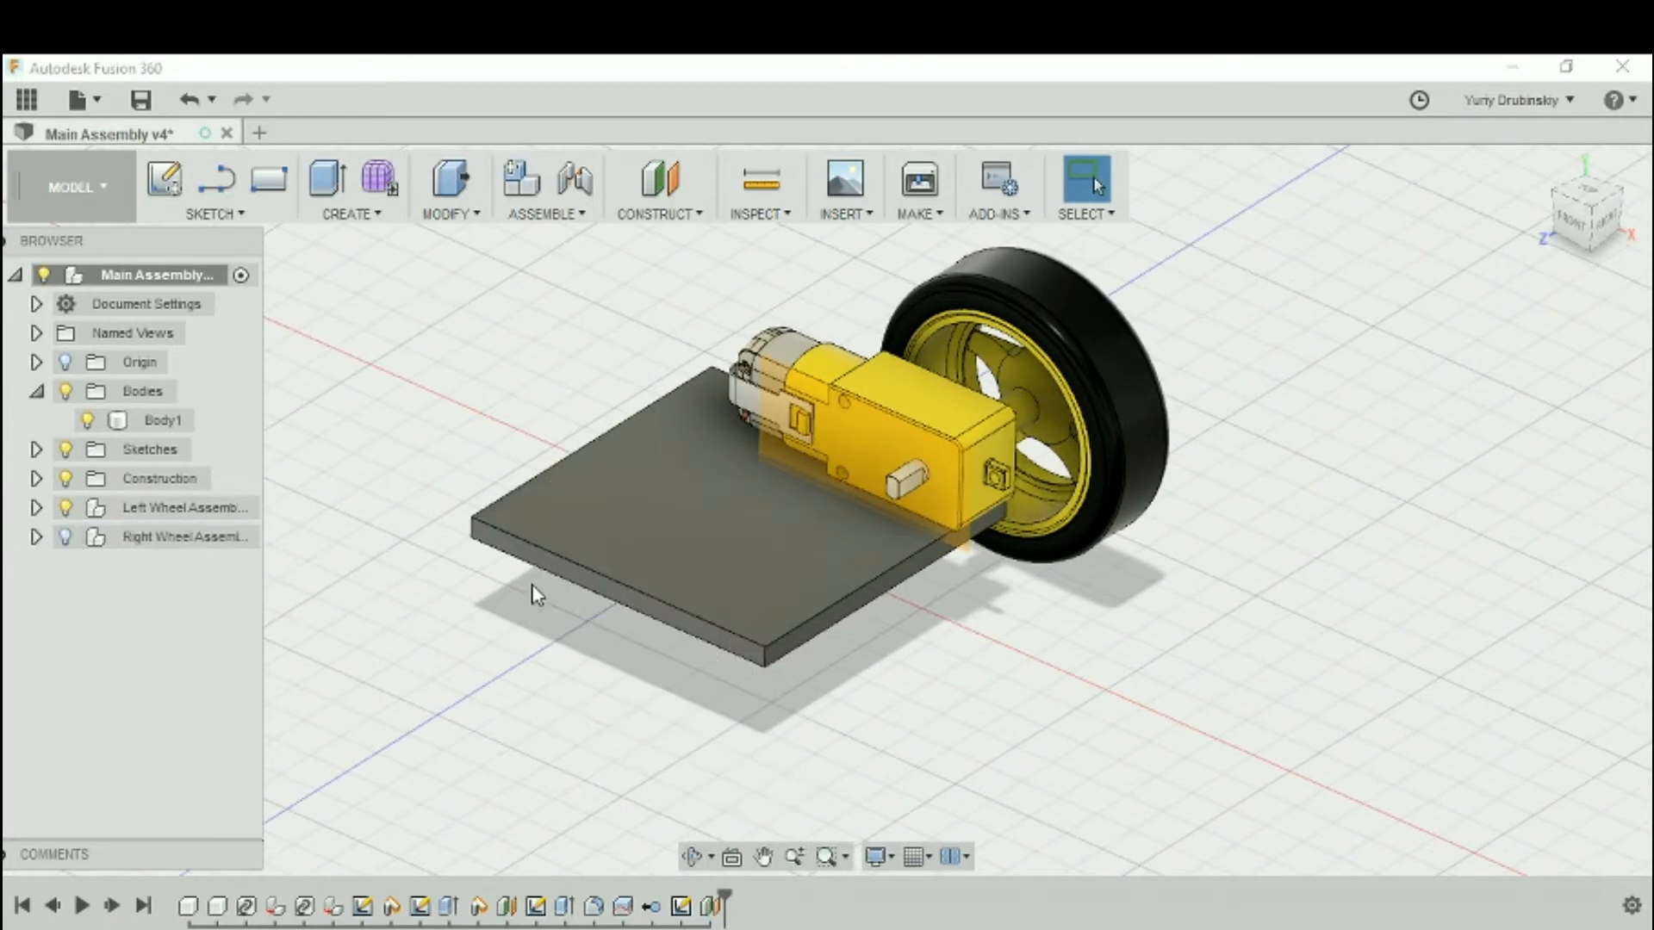
{"action": "mouse_move", "coordinate": [674, 596]}
{"action": "middle_mouse_down", "text": "shift"}
{"action": "mouse_move", "coordinate": [735, 587]}
{"action": "mouse_move", "coordinate": [753, 542]}
{"action": "mouse_move", "coordinate": [680, 571]}
{"action": "middle_mouse_up", "text": "shift"}
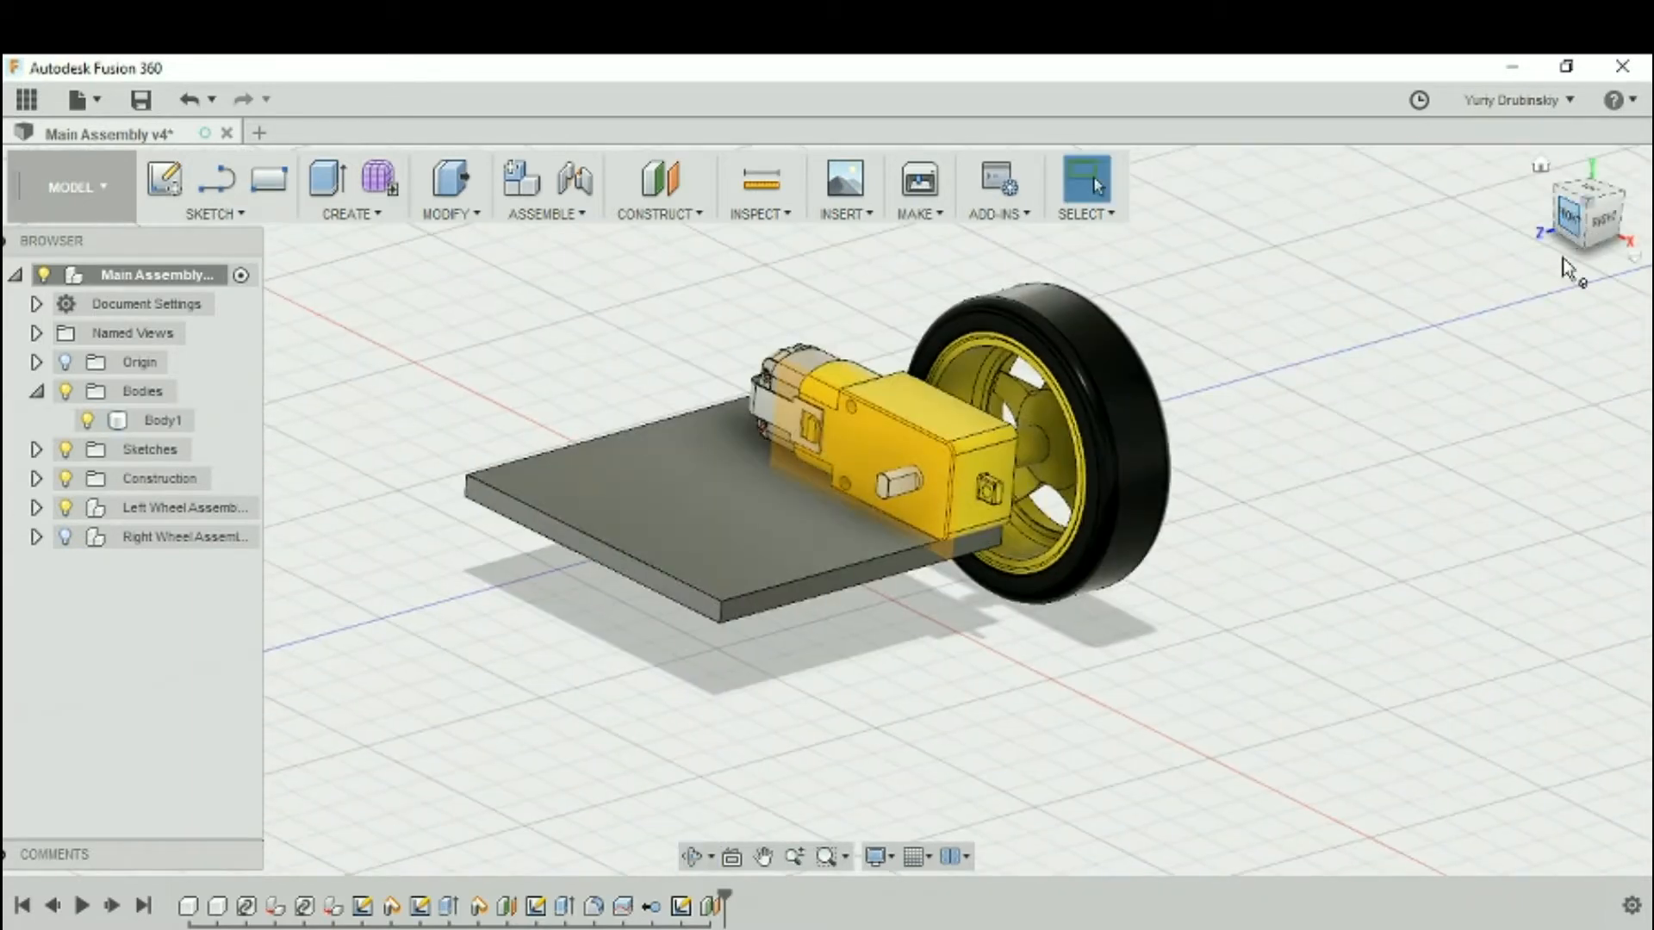
{"action": "left_click", "coordinate": [1569, 217]}
{"action": "scroll", "coordinate": [1120, 379], "scroll_direction": "up", "scroll_amount": 5}
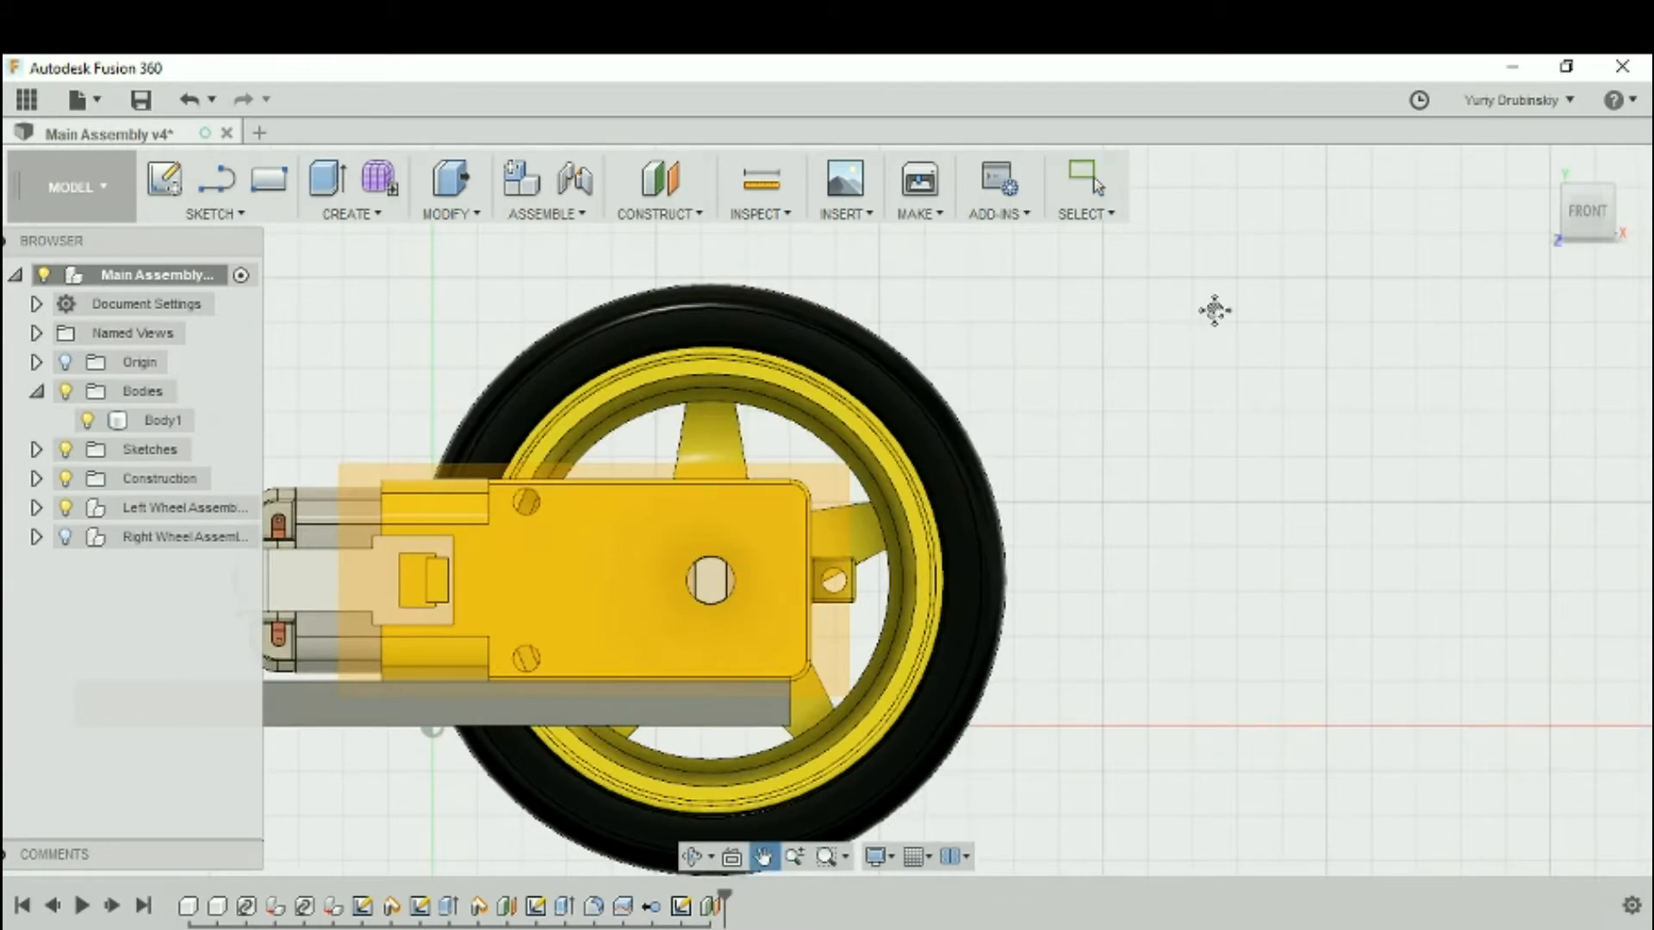
{"action": "left_click_drag", "start_coordinate": [1214, 310], "coordinate": [1423, 223]}
{"action": "key", "text": "Escape"}
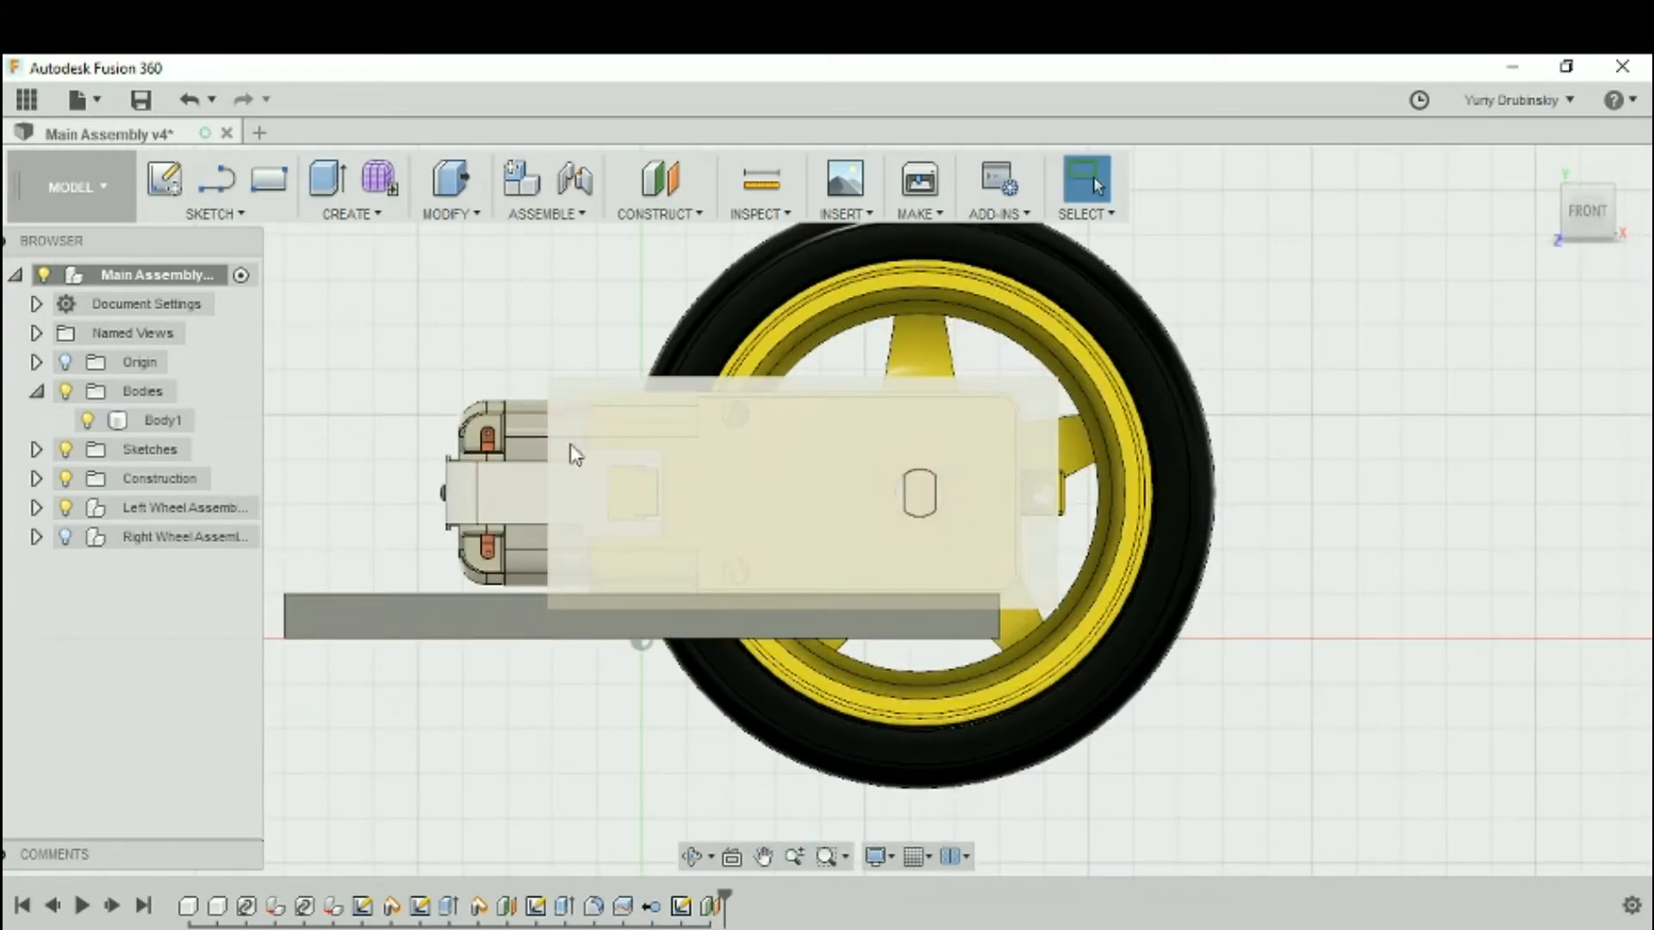
On the offset plane, sketch a 5 × 5 mm center rectangle centered on the gearbox's upper screw hole
{"action": "left_click", "coordinate": [240, 215]}
{"action": "mouse_move", "coordinate": [257, 310]}
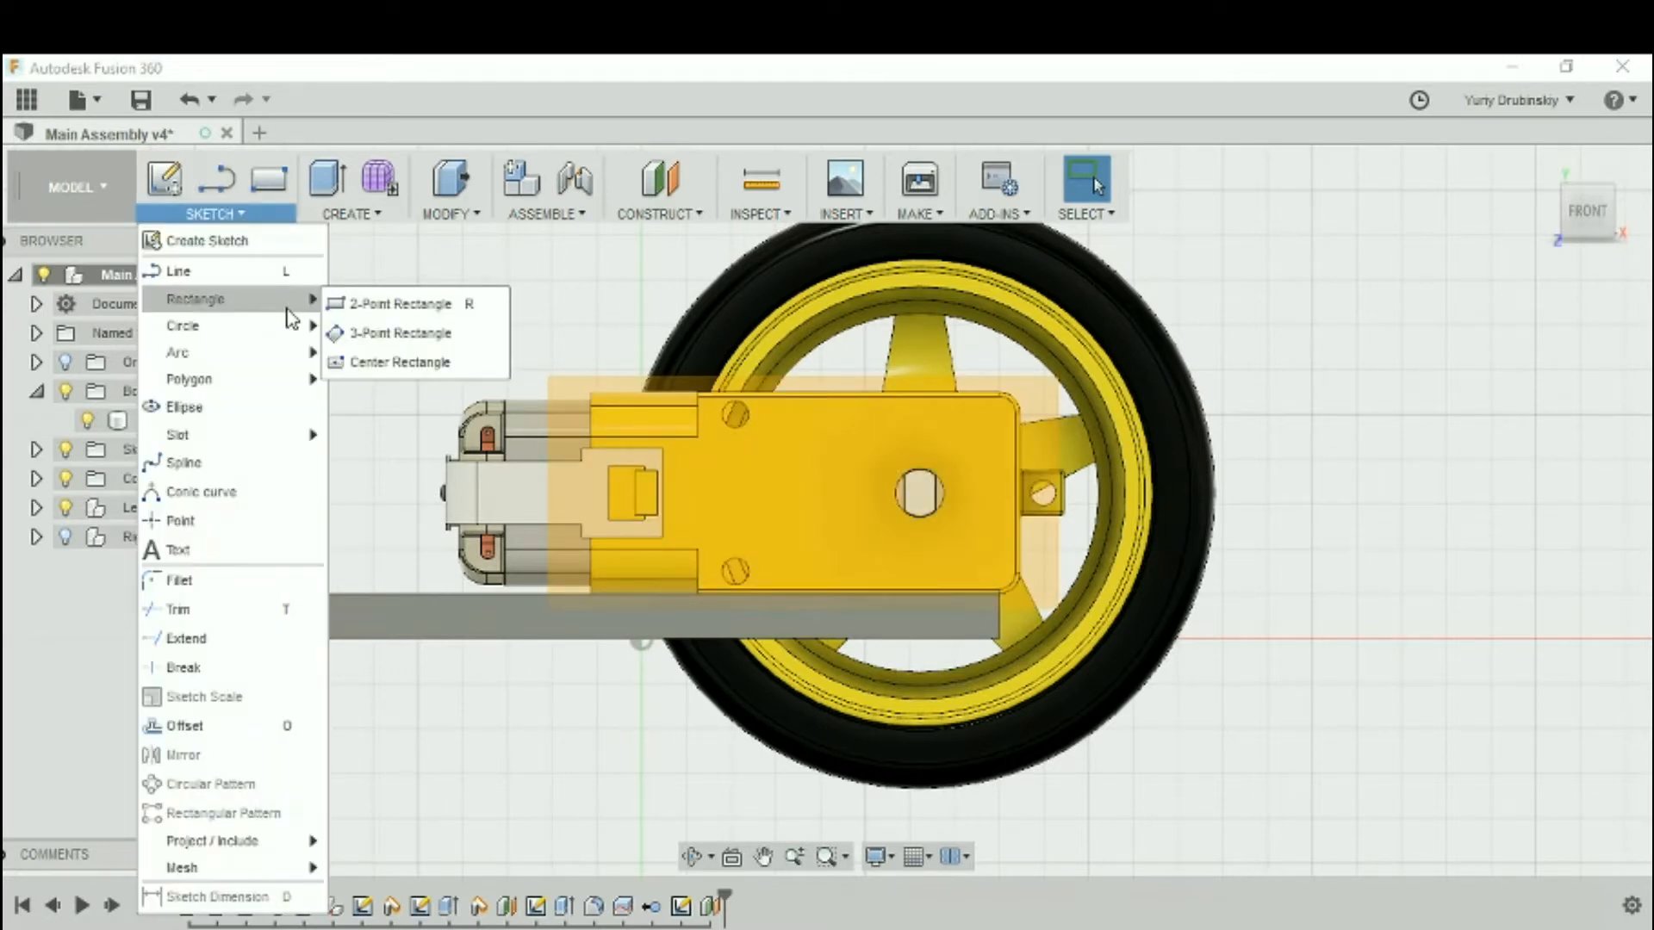
{"action": "left_click", "coordinate": [374, 364]}
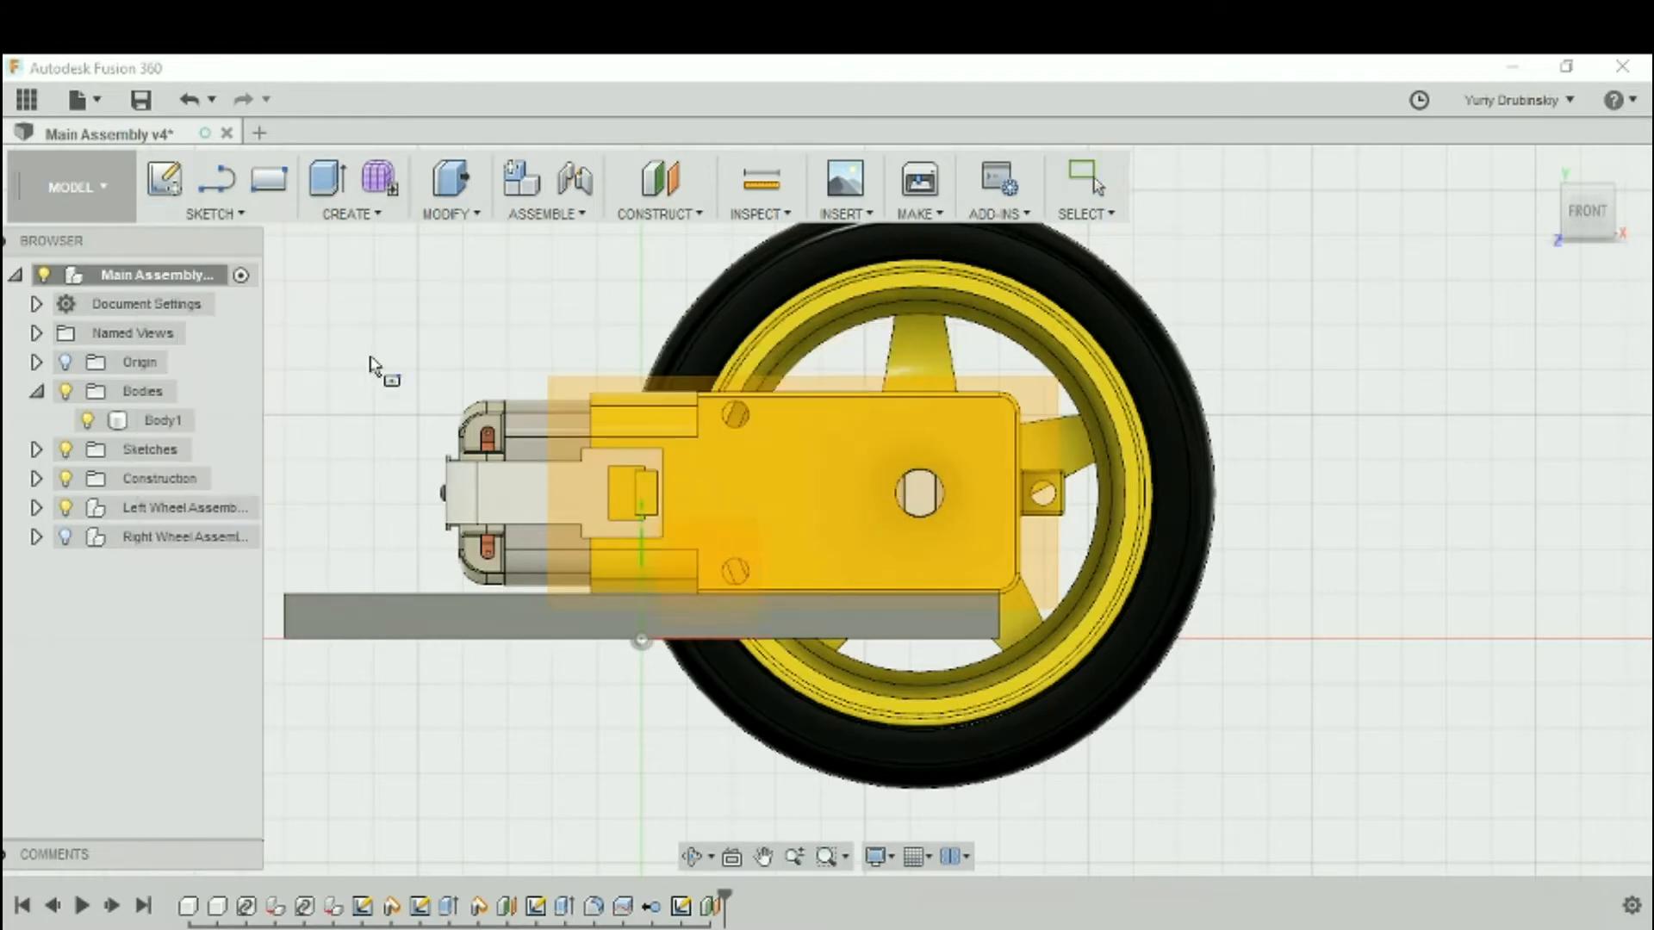
{"action": "left_click", "coordinate": [694, 457]}
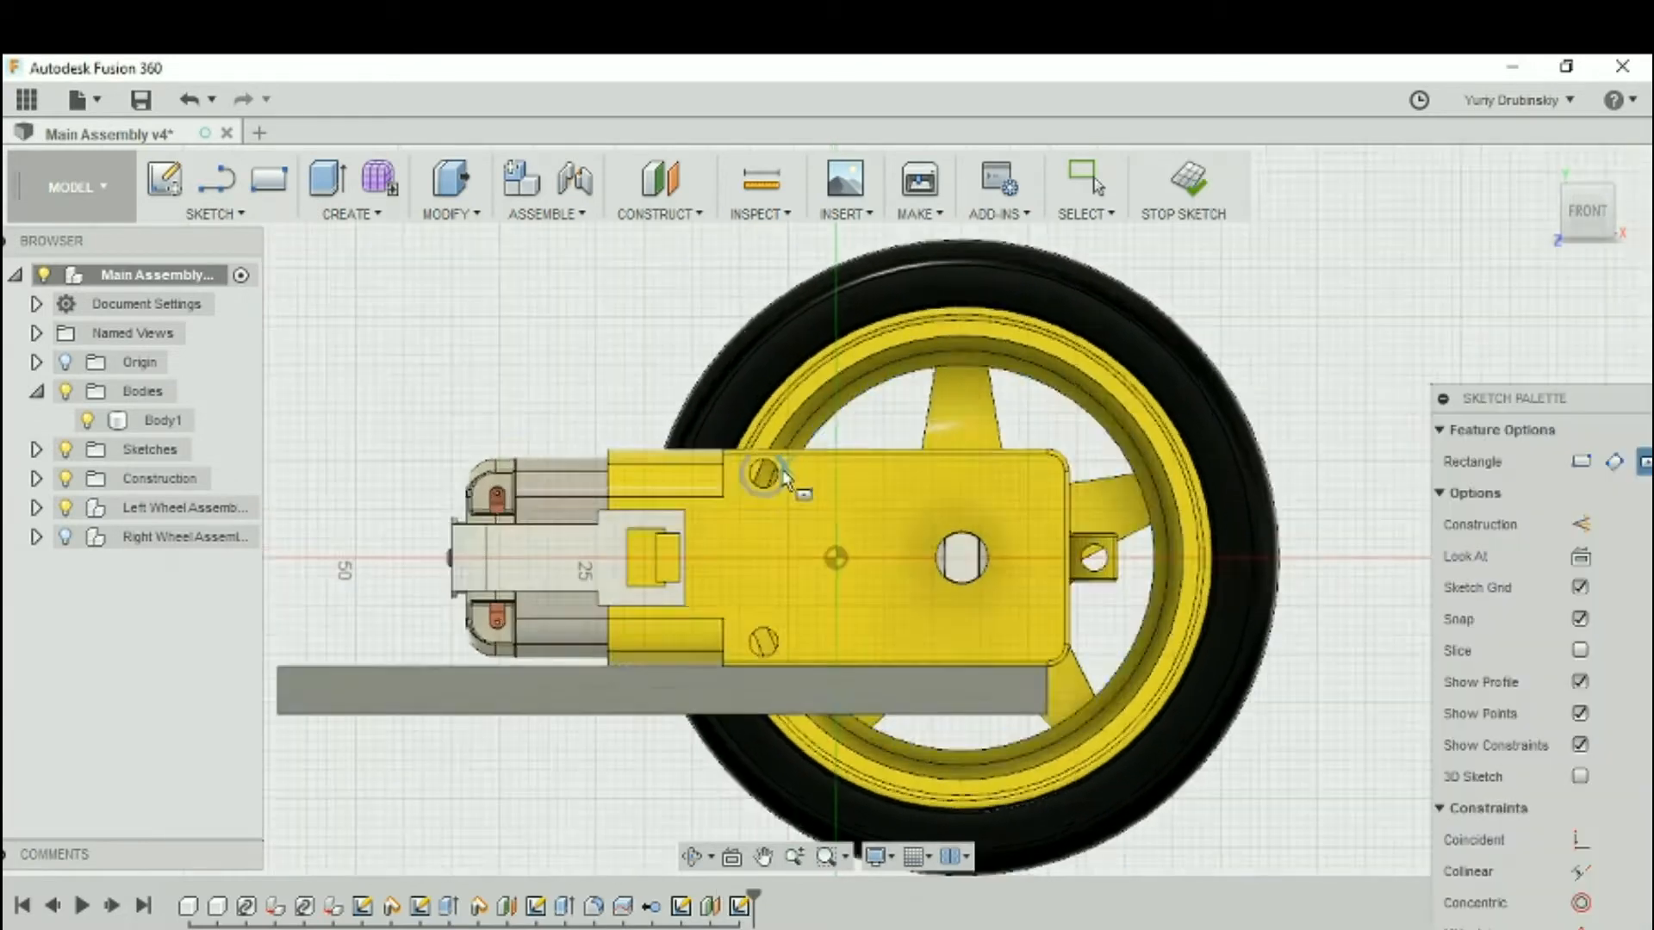
{"action": "scroll", "coordinate": [785, 476], "scroll_direction": "up", "scroll_amount": 5}
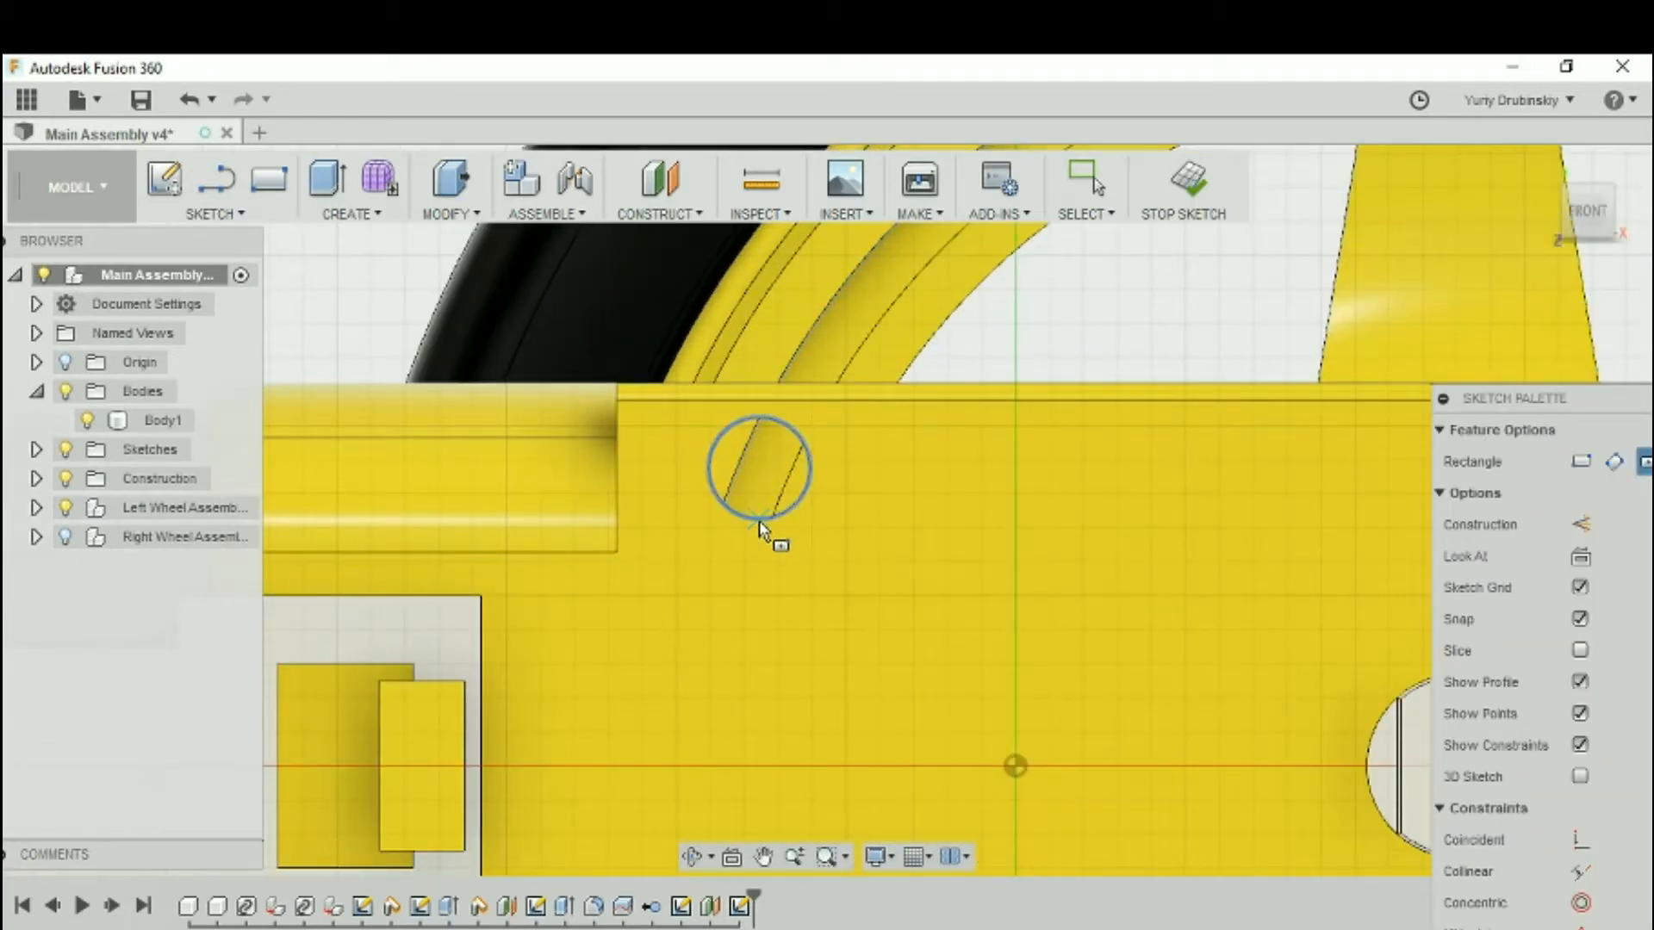
{"action": "left_click", "coordinate": [764, 474]}
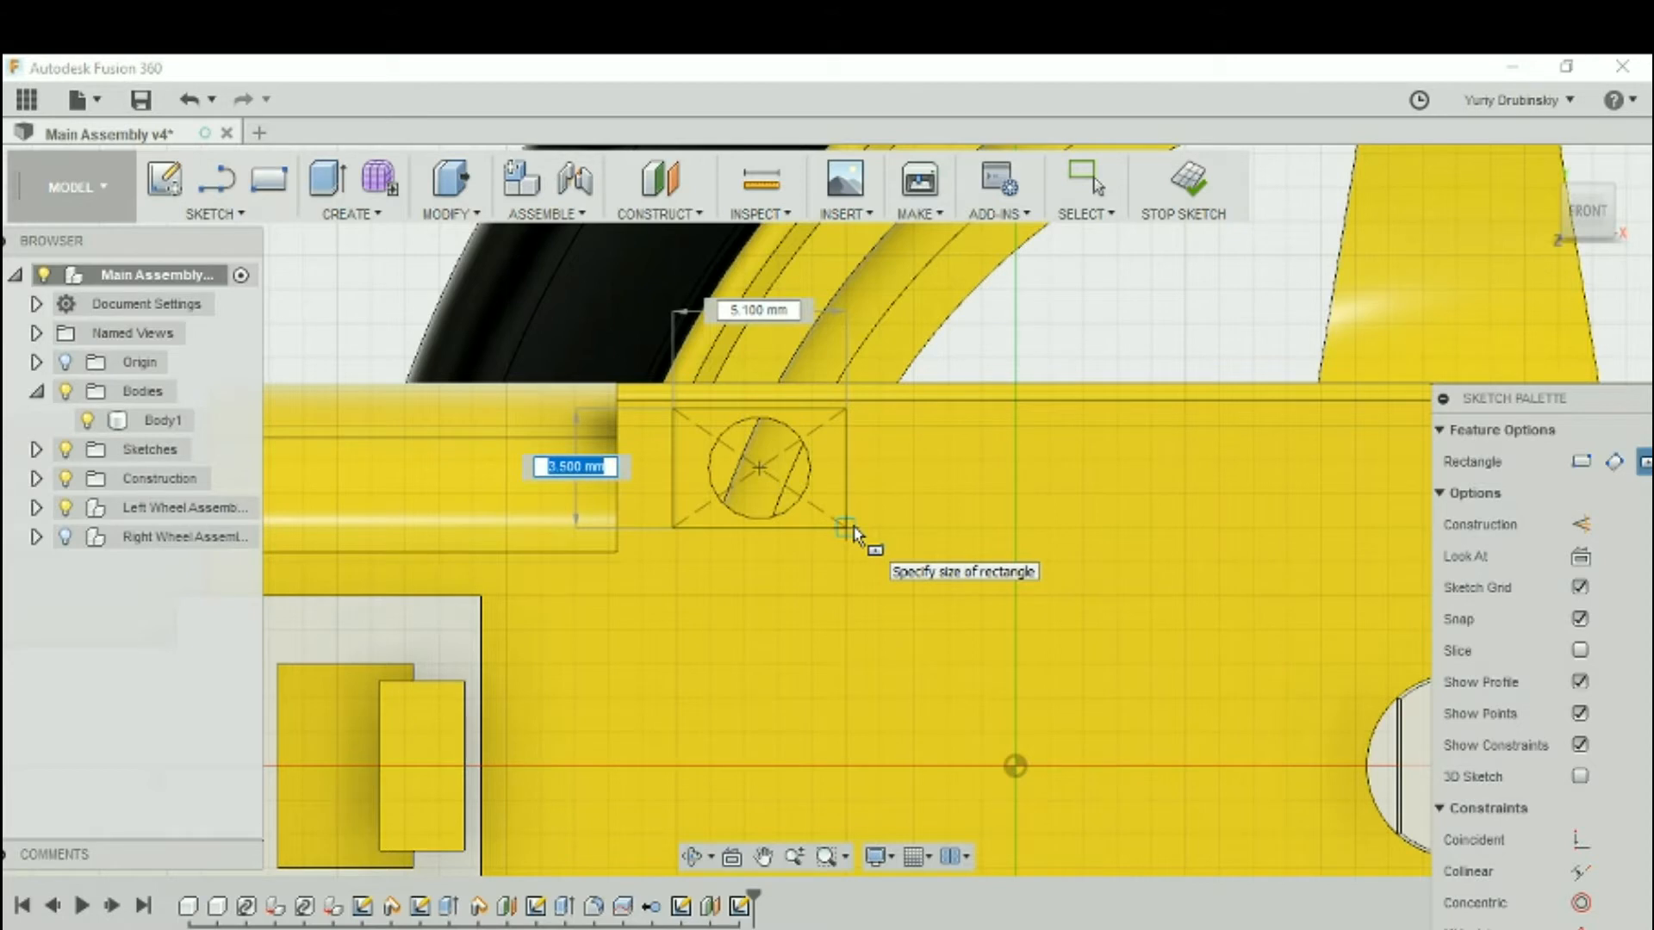
{"action": "type", "text": "5"}
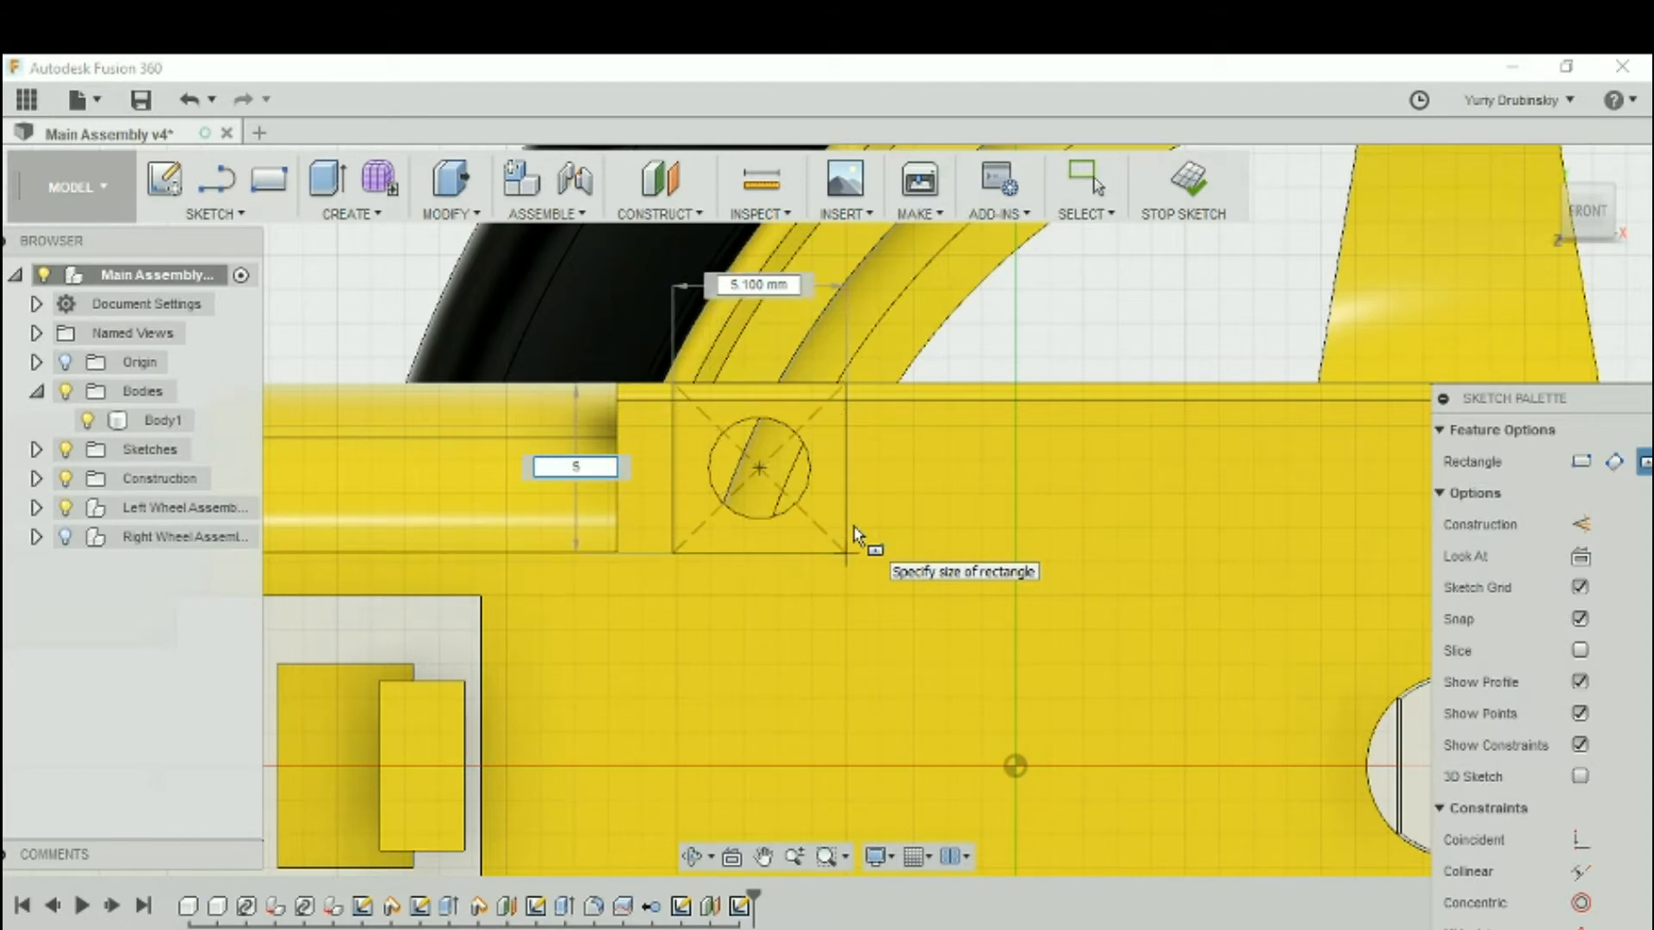
{"action": "key", "text": "Tab"}
{"action": "type", "text": "5"}
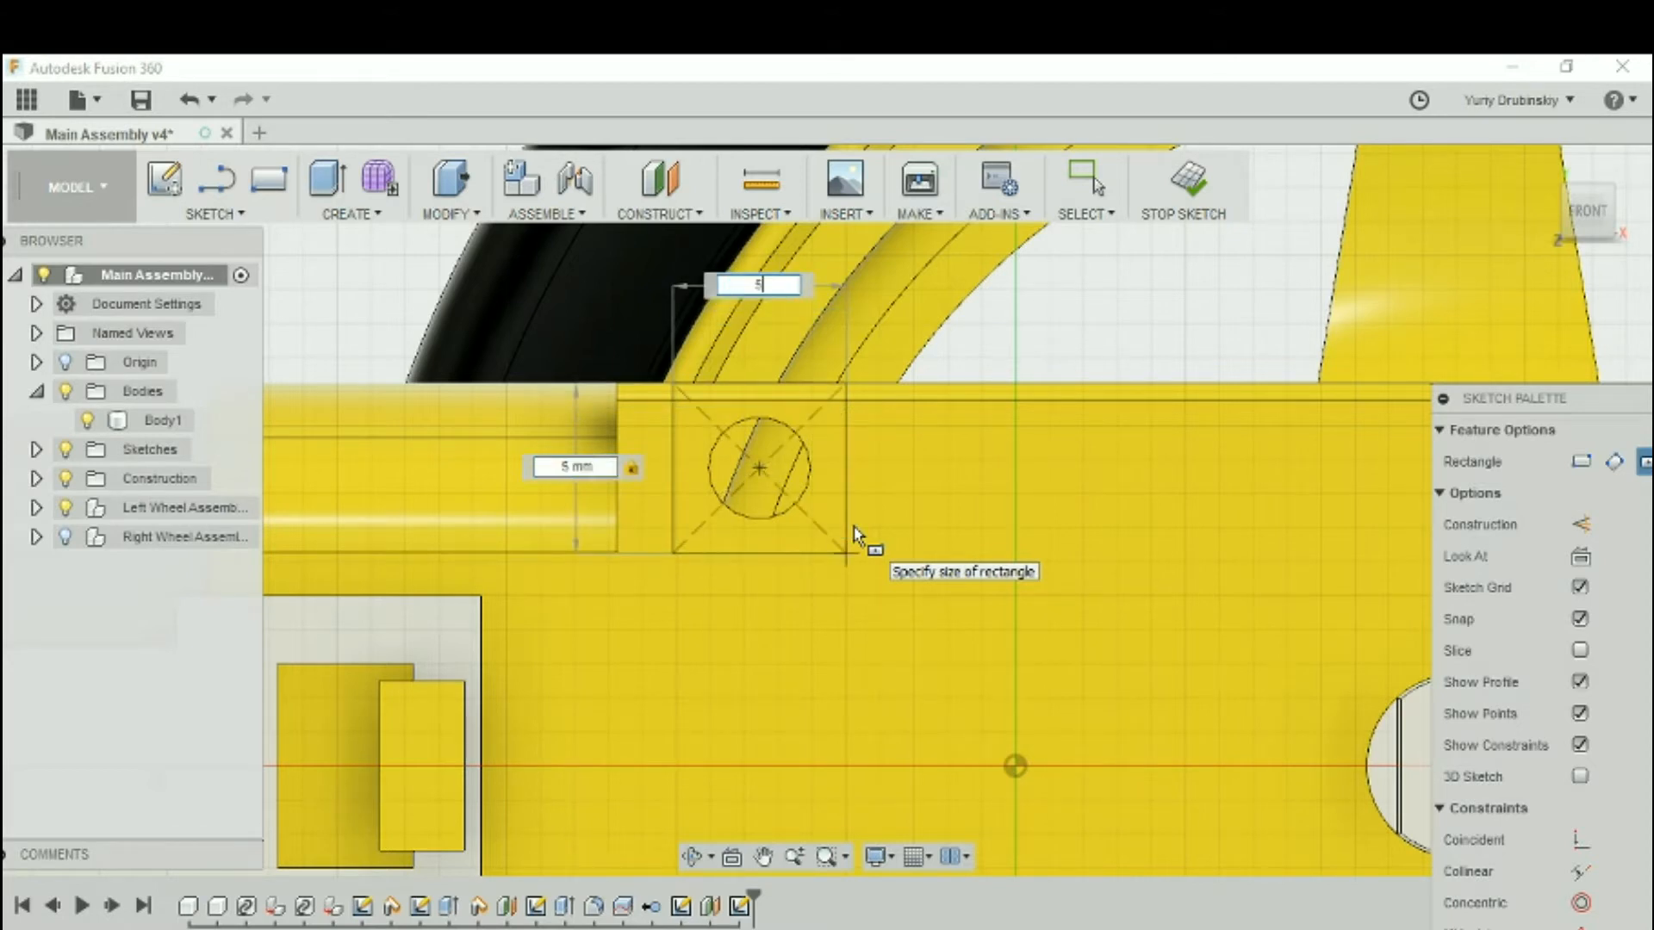
{"action": "key", "text": "Tab"}
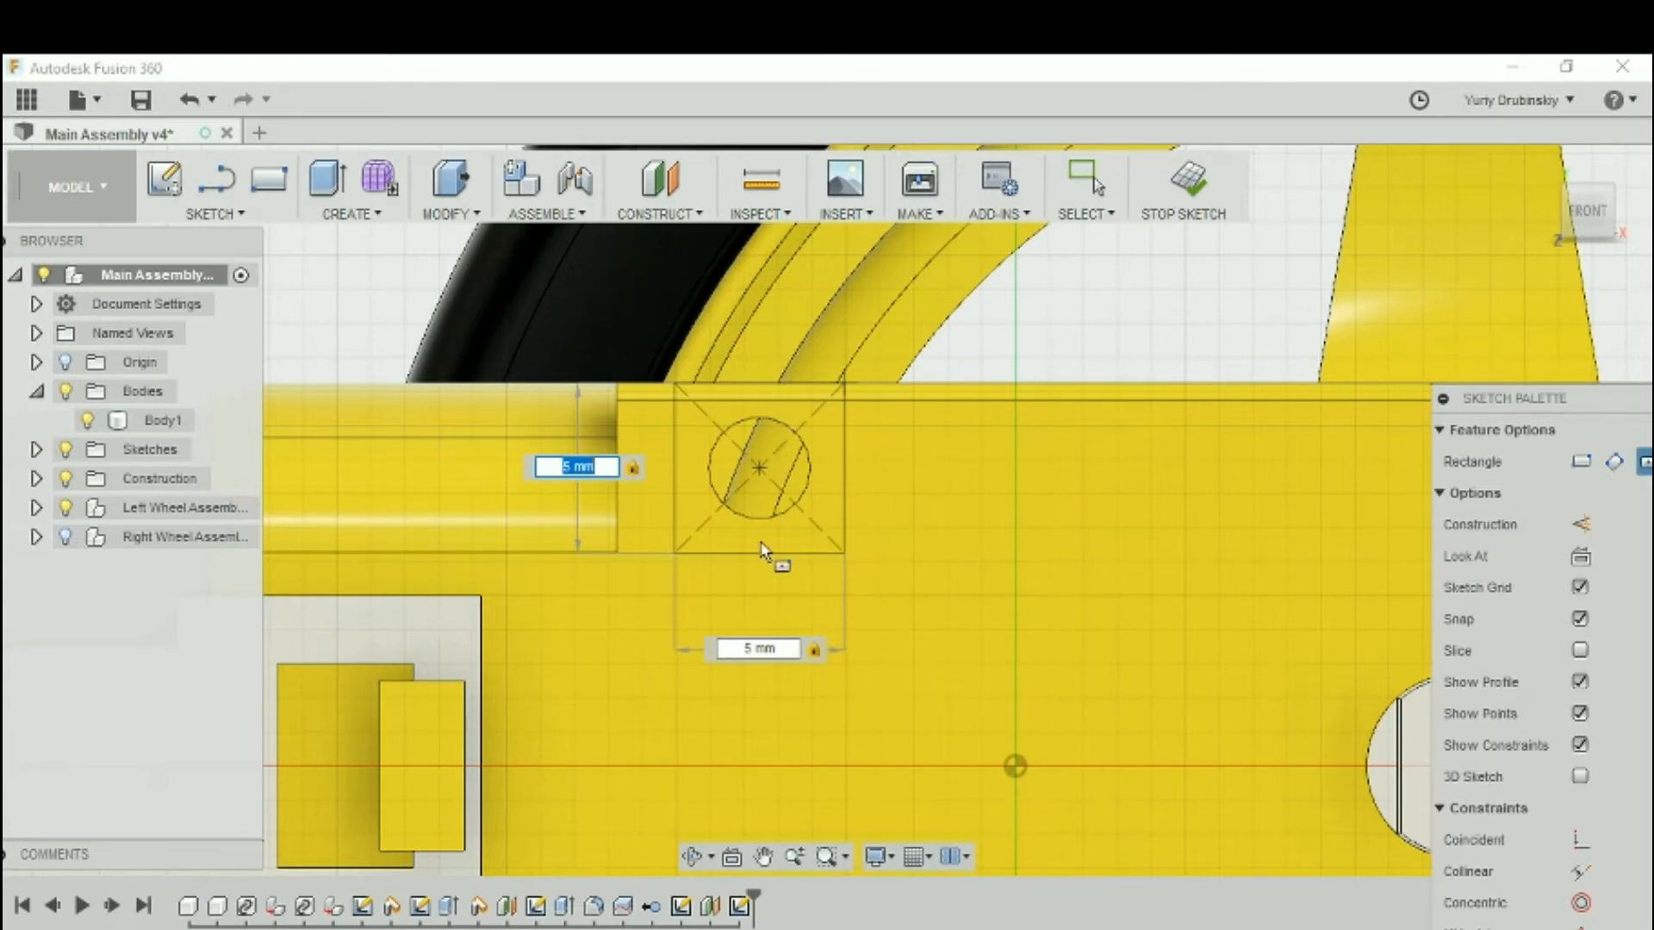
{"action": "key", "text": "Return"}
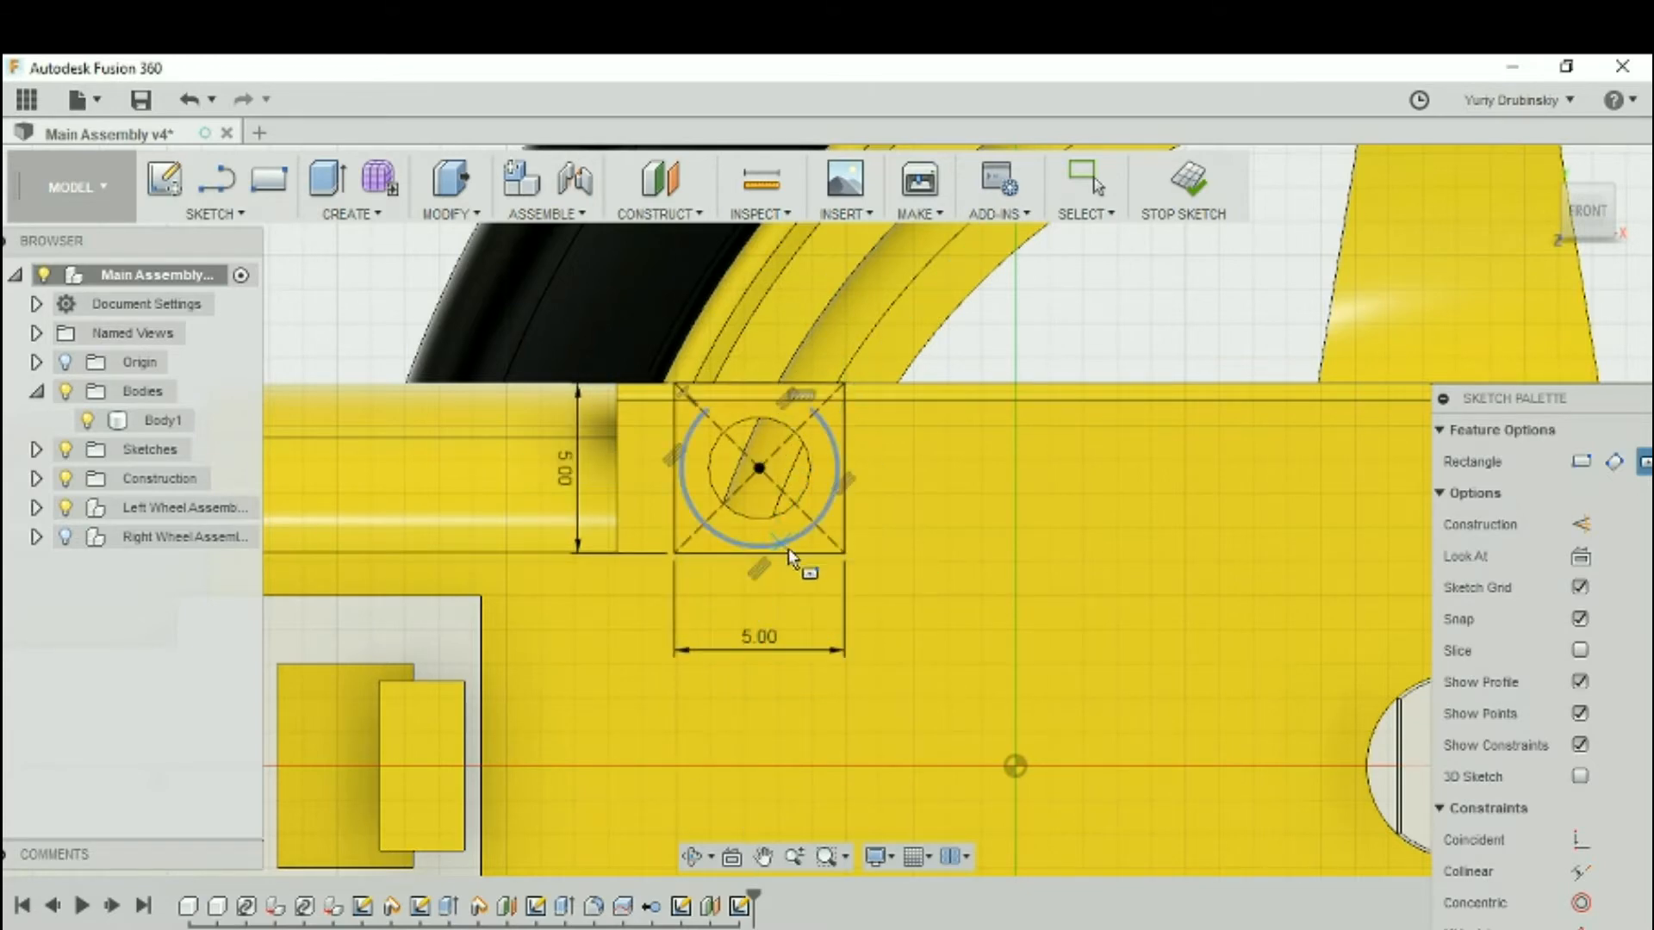
Examine the sketched square around the upper screw hole at an angle and from the front
{"action": "scroll", "coordinate": [788, 549], "scroll_direction": "down", "scroll_amount": 2}
{"action": "scroll", "coordinate": [791, 556], "scroll_direction": "up", "scroll_amount": 3}
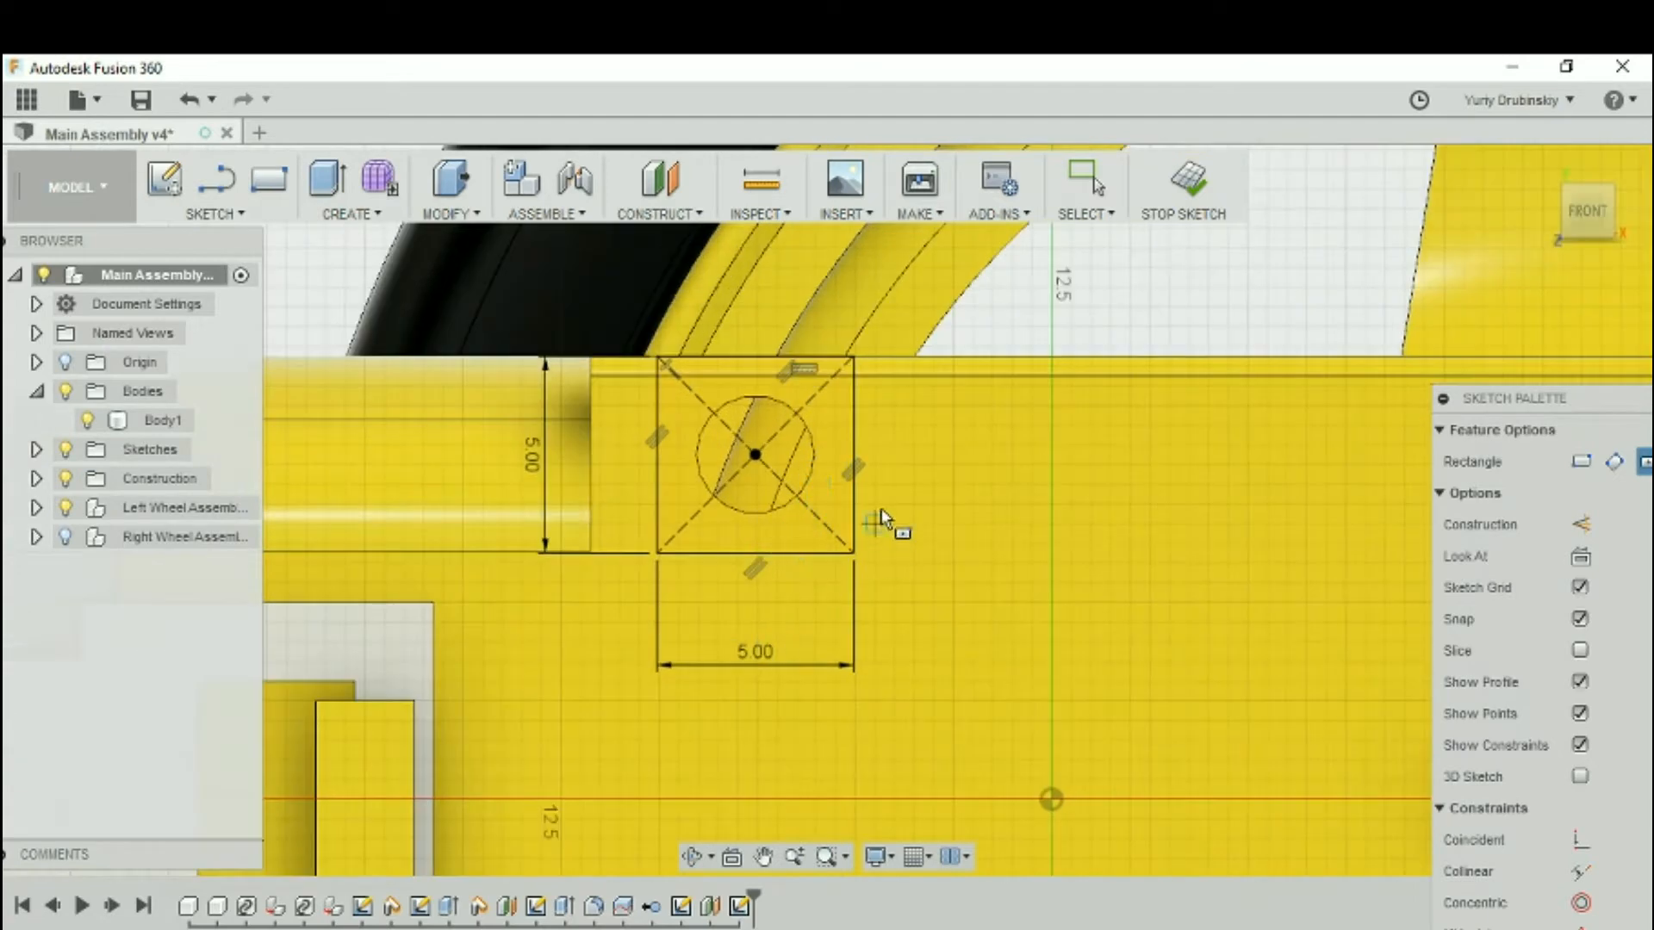
{"action": "scroll", "coordinate": [902, 554], "scroll_direction": "down", "scroll_amount": 1}
{"action": "left_click", "coordinate": [769, 463]}
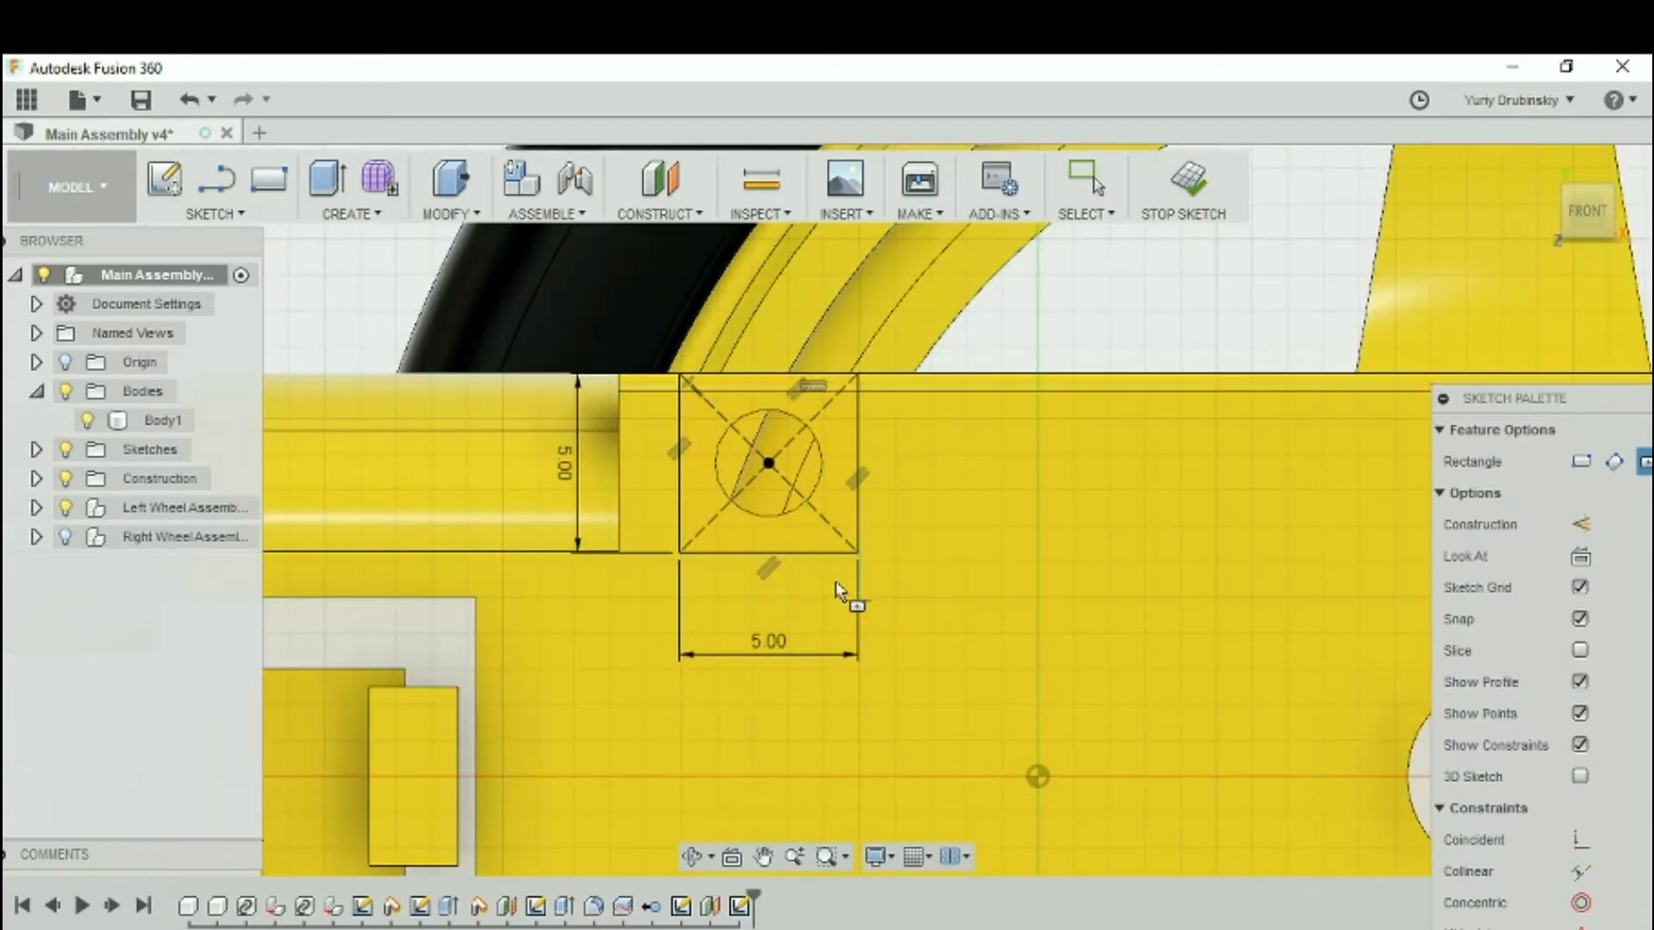
{"action": "mouse_move", "coordinate": [934, 635]}
{"action": "middle_mouse_down", "text": "shift"}
{"action": "mouse_move", "coordinate": [901, 580]}
{"action": "mouse_move", "coordinate": [941, 657]}
{"action": "mouse_move", "coordinate": [1042, 664]}
{"action": "mouse_move", "coordinate": [980, 656]}
{"action": "mouse_move", "coordinate": [945, 612]}
{"action": "mouse_move", "coordinate": [1364, 442]}
{"action": "middle_mouse_up", "text": "shift"}
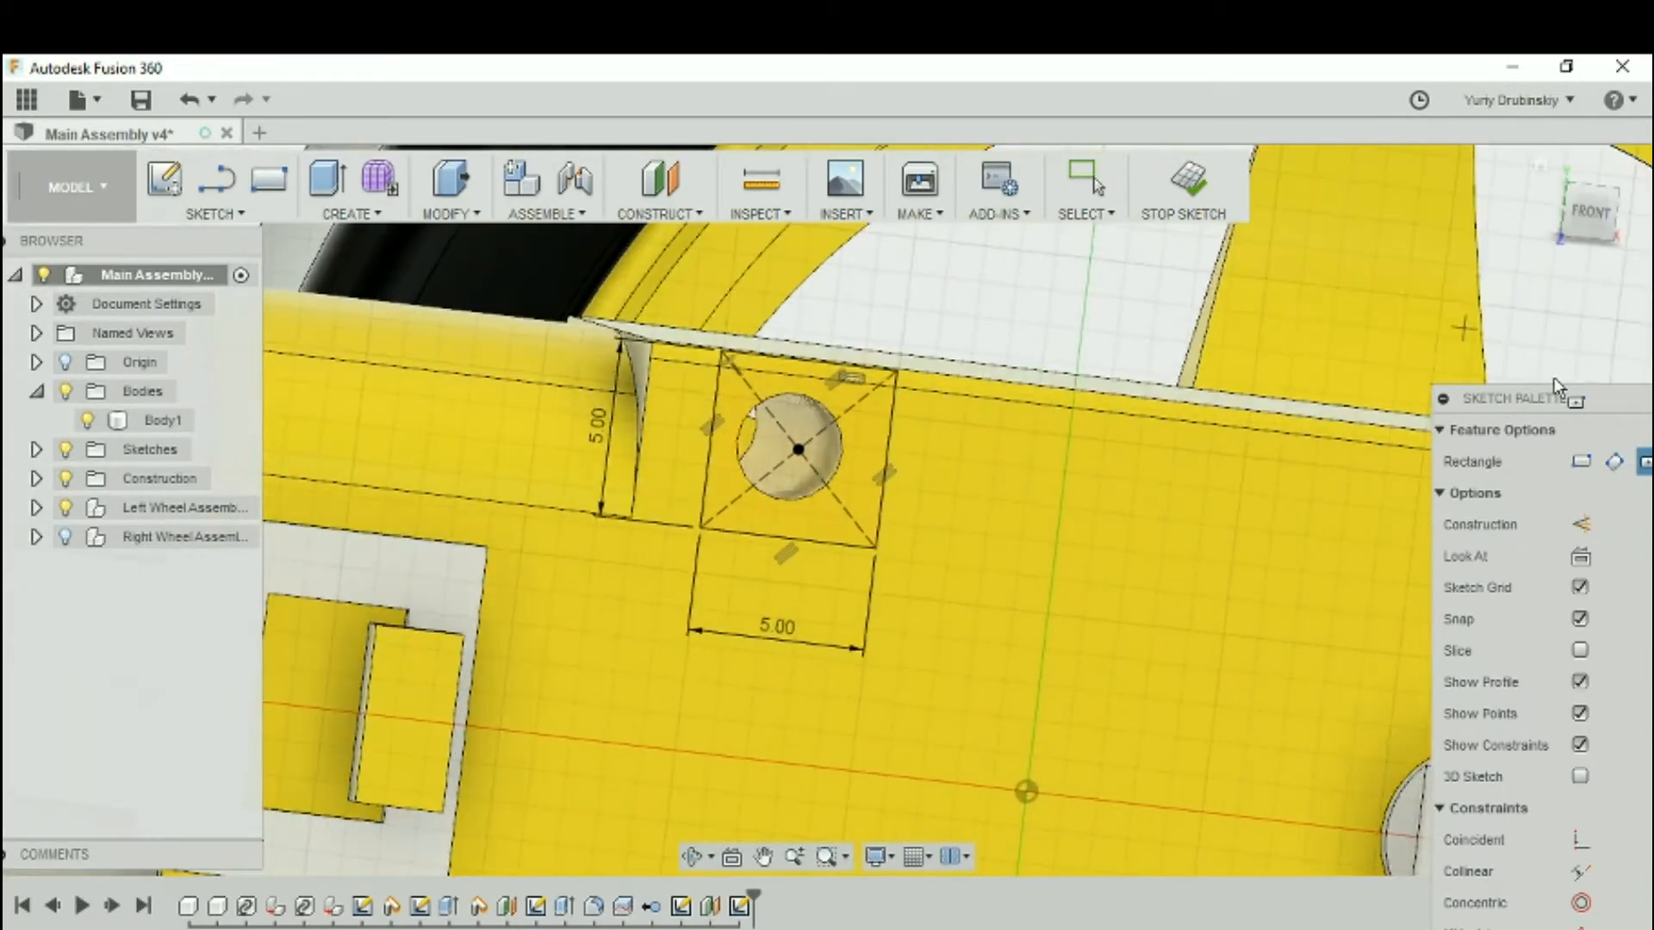
{"action": "left_click", "coordinate": [1595, 218]}
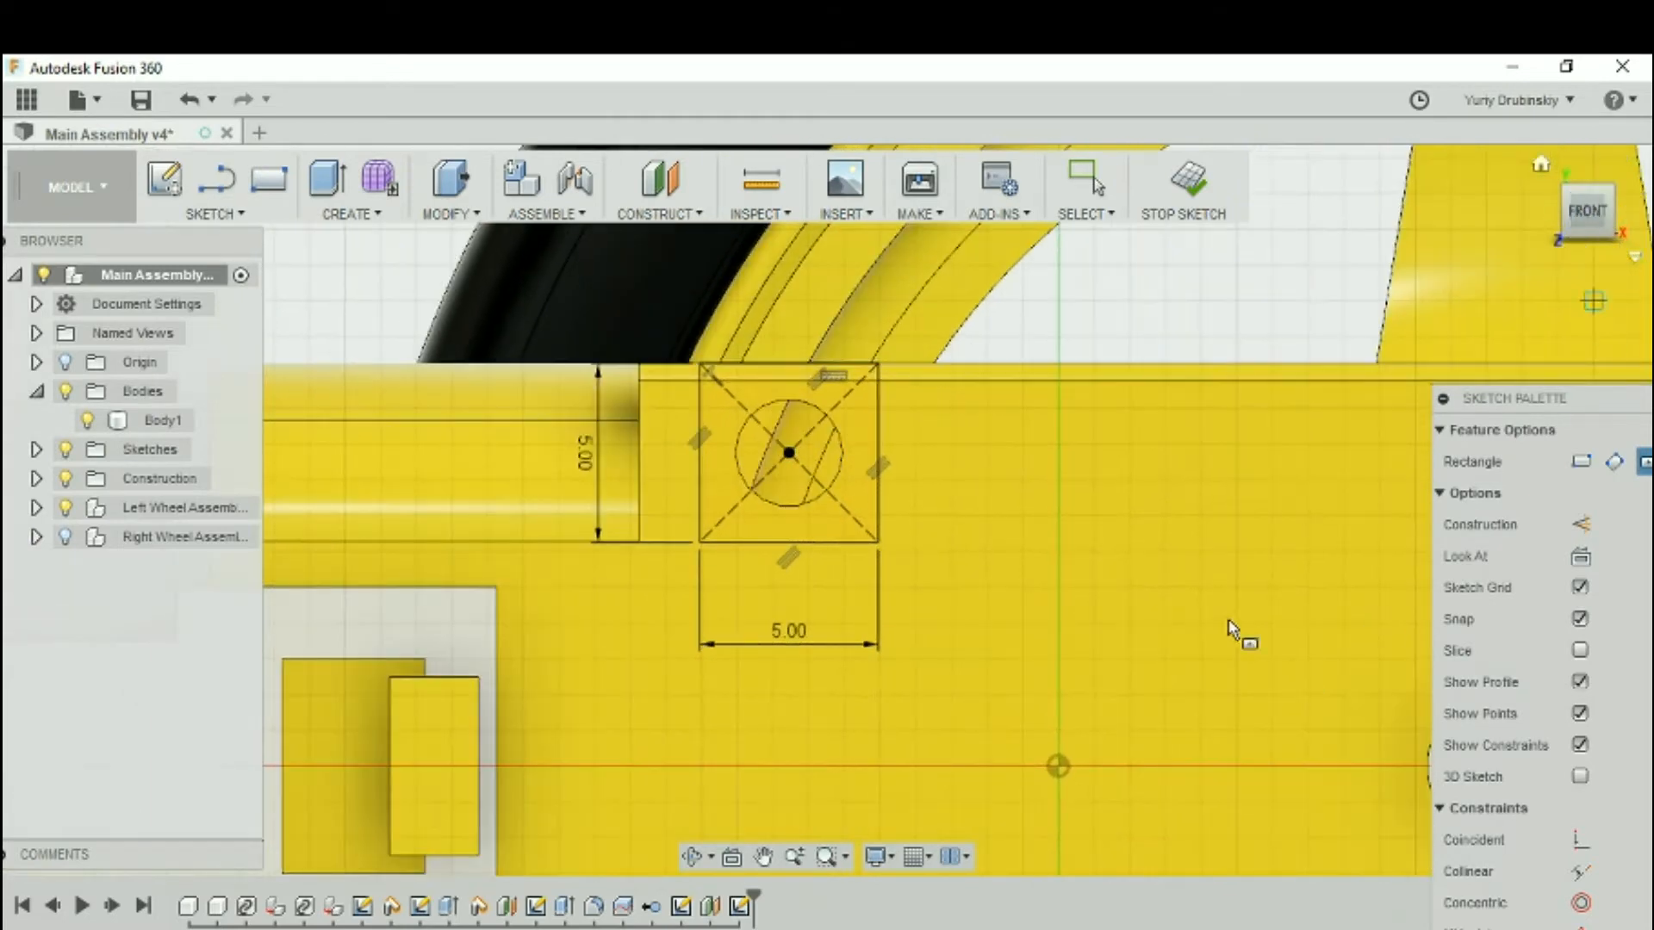
{"action": "scroll", "coordinate": [1045, 676], "scroll_direction": "up", "scroll_amount": 3}
{"action": "scroll", "coordinate": [1045, 676], "scroll_direction": "down", "scroll_amount": 3}
Draw a vertical 17.5 mm line from the square's lower-left corner down to the base plate's top edge
{"action": "middle_click_drag", "start_coordinate": [1045, 676], "coordinate": [1134, 370]}
{"action": "middle_click_drag", "start_coordinate": [1095, 422], "coordinate": [1067, 484]}
{"action": "scroll", "coordinate": [1176, 503], "scroll_direction": "down", "scroll_amount": 1}
{"action": "middle_click_drag", "start_coordinate": [1176, 503], "coordinate": [1174, 565]}
{"action": "left_click", "coordinate": [245, 220]}
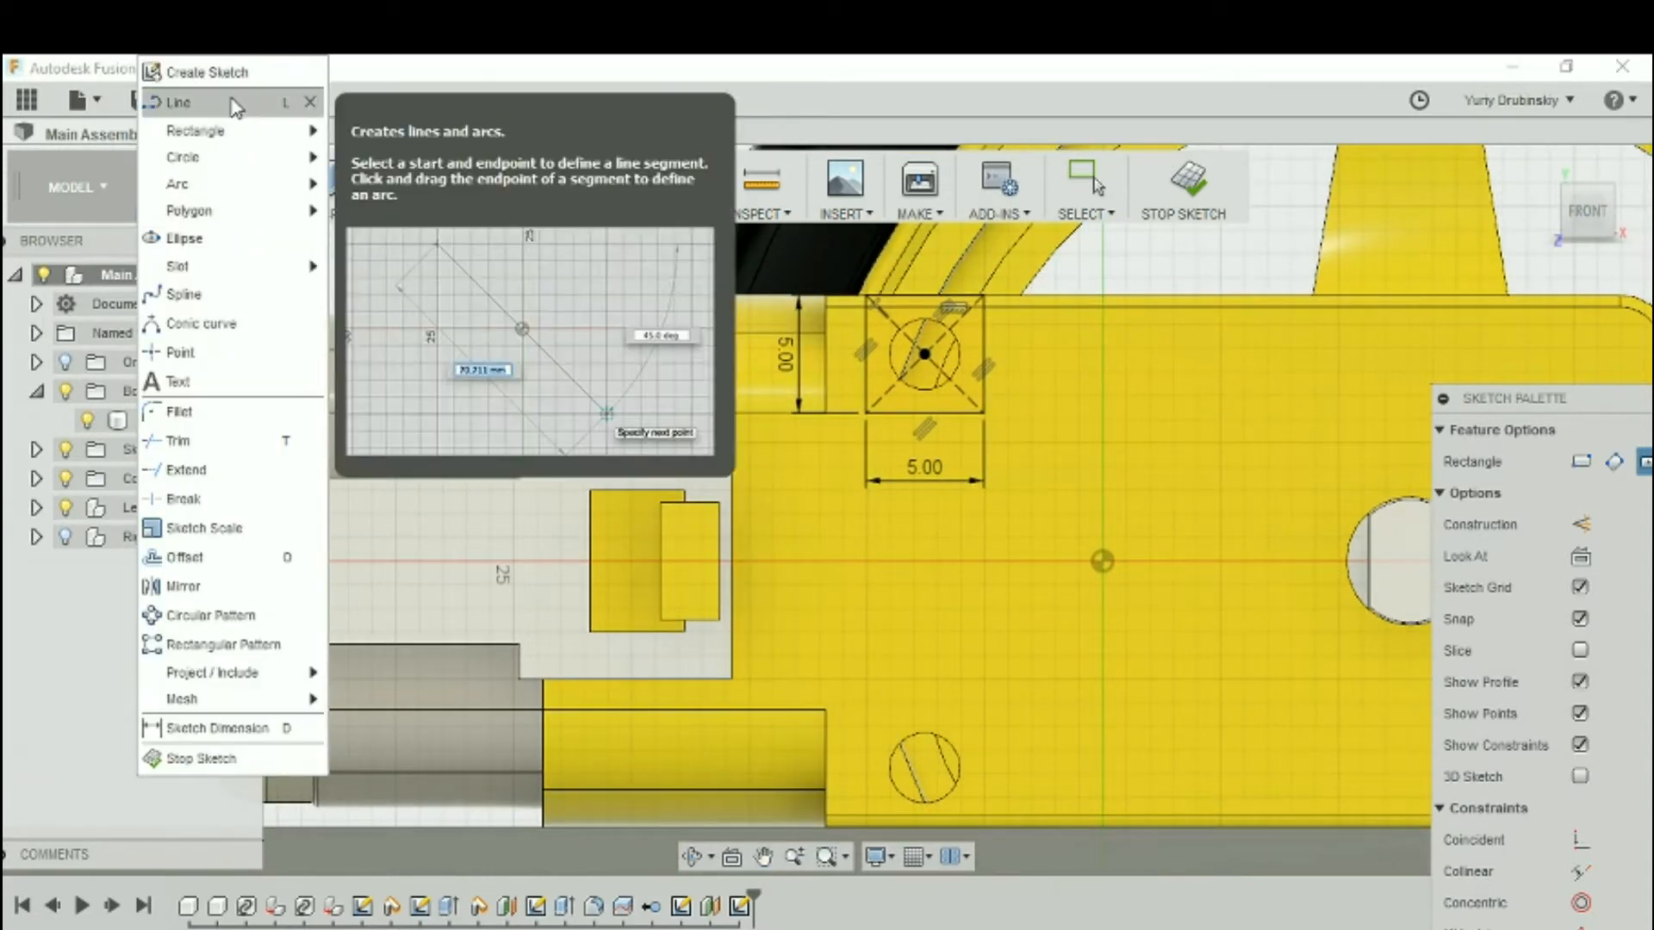
{"action": "left_click", "coordinate": [234, 106]}
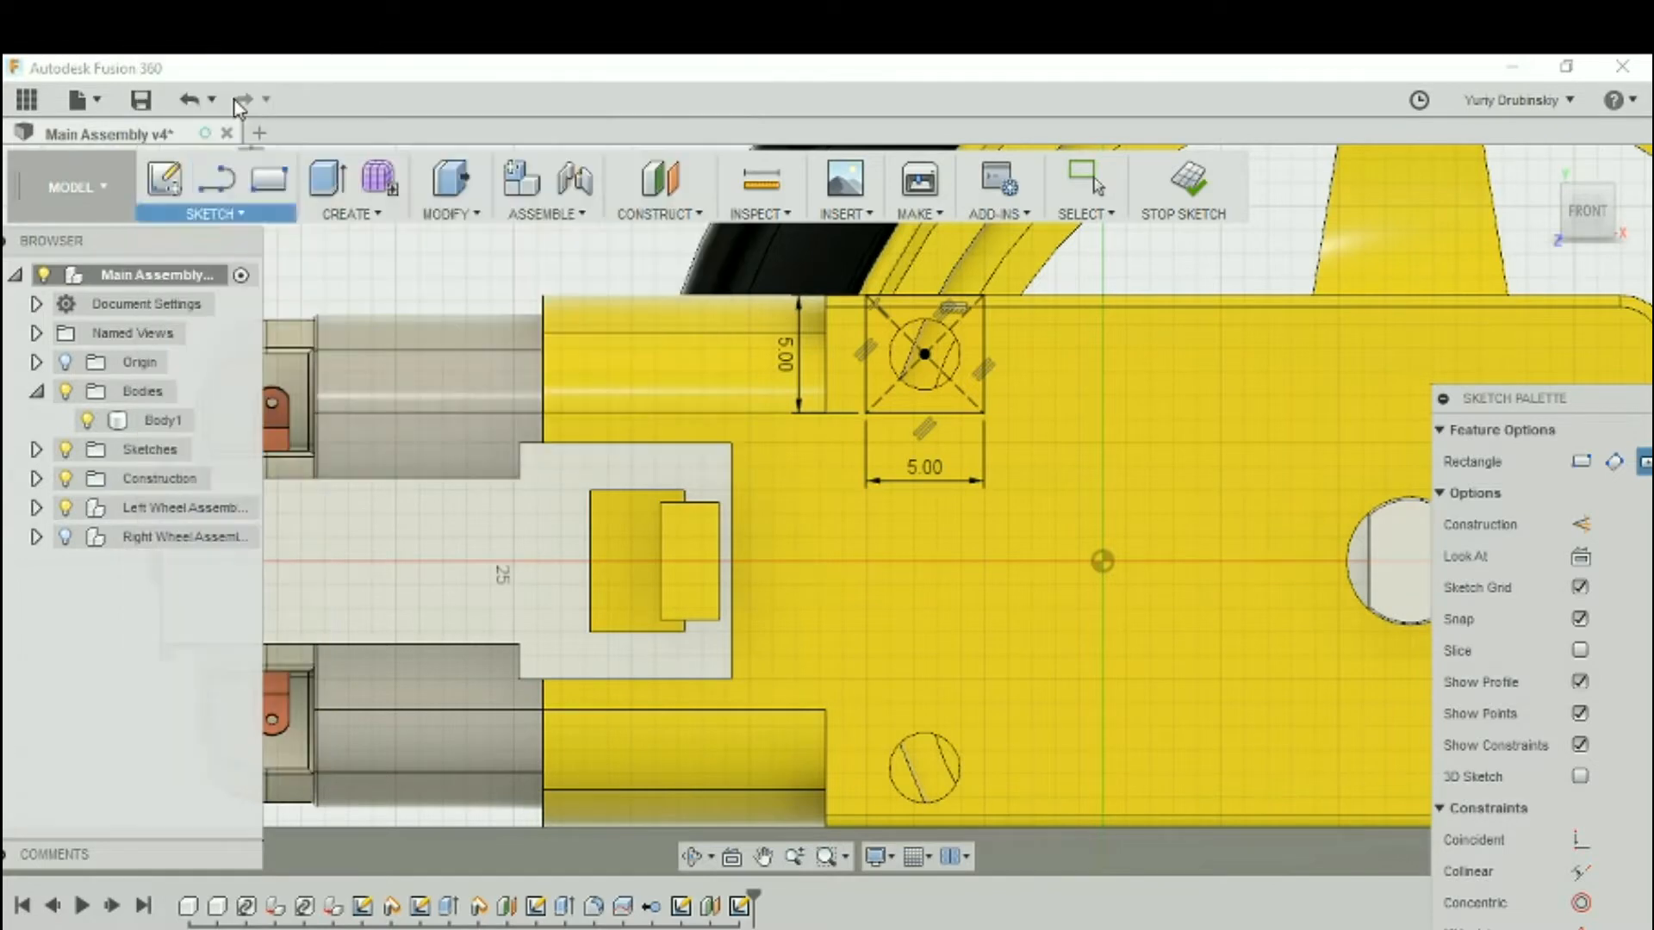
{"action": "scroll", "coordinate": [971, 646], "scroll_direction": "up", "scroll_amount": 5}
{"action": "mouse_move", "coordinate": [886, 536]}
{"action": "middle_mouse_down"}
{"action": "mouse_move", "coordinate": [963, 655]}
{"action": "mouse_move", "coordinate": [886, 561]}
{"action": "mouse_move", "coordinate": [917, 385]}
{"action": "middle_mouse_up"}
{"action": "left_click", "coordinate": [849, 440]}
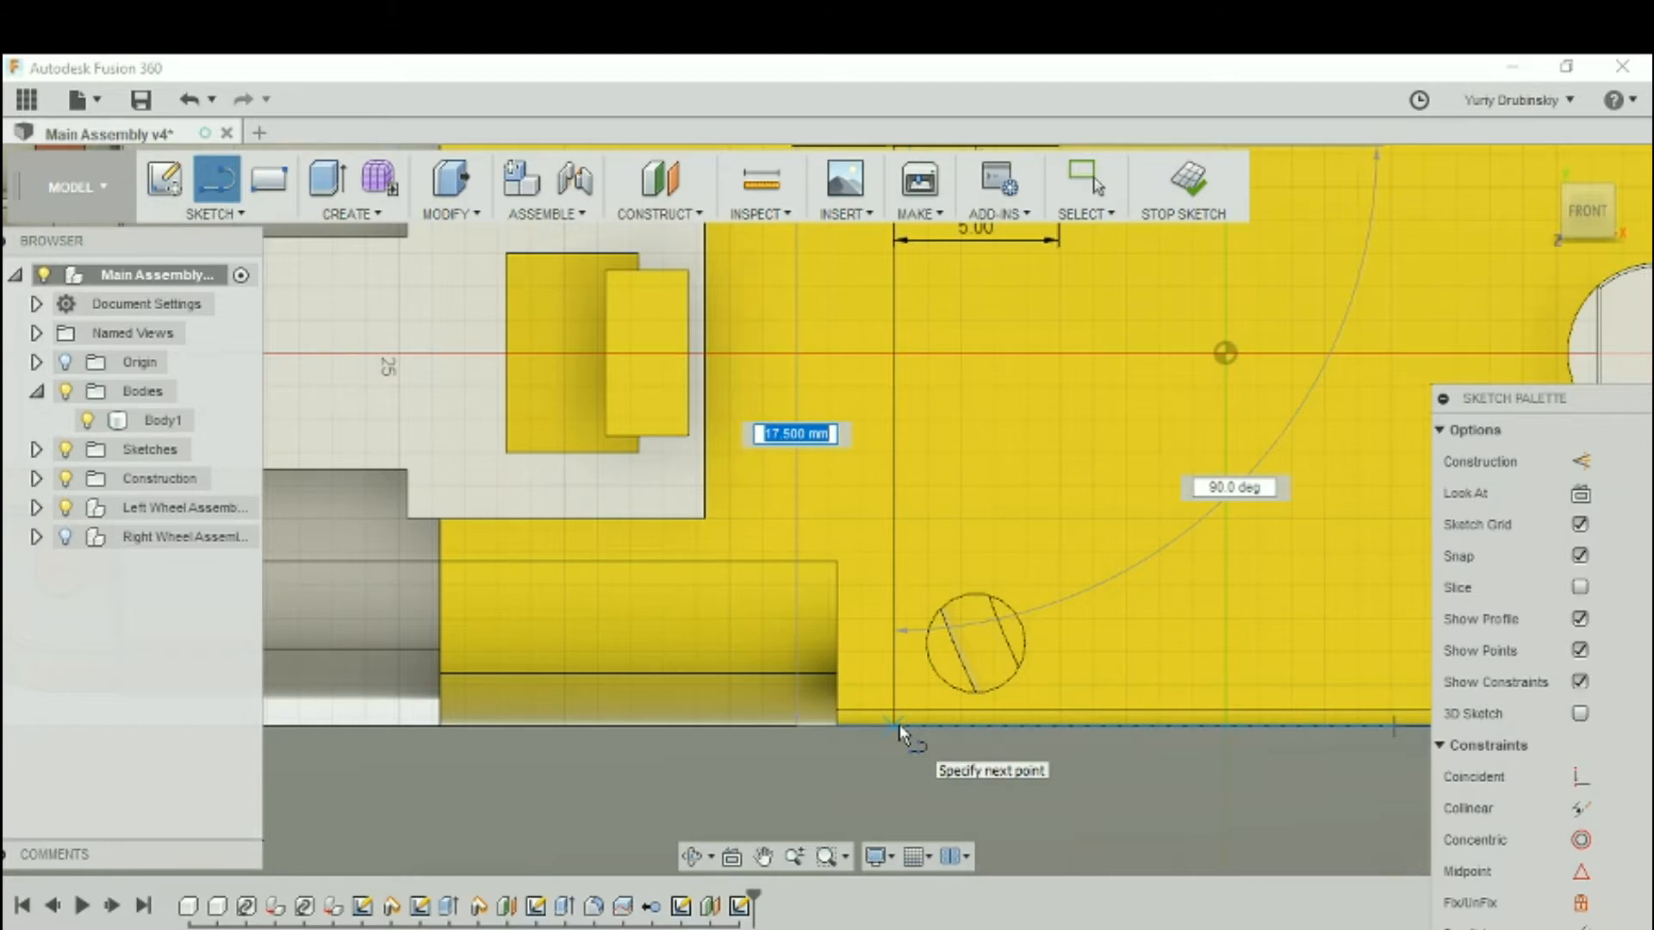
{"action": "scroll", "coordinate": [890, 371], "scroll_direction": "down", "scroll_amount": 1}
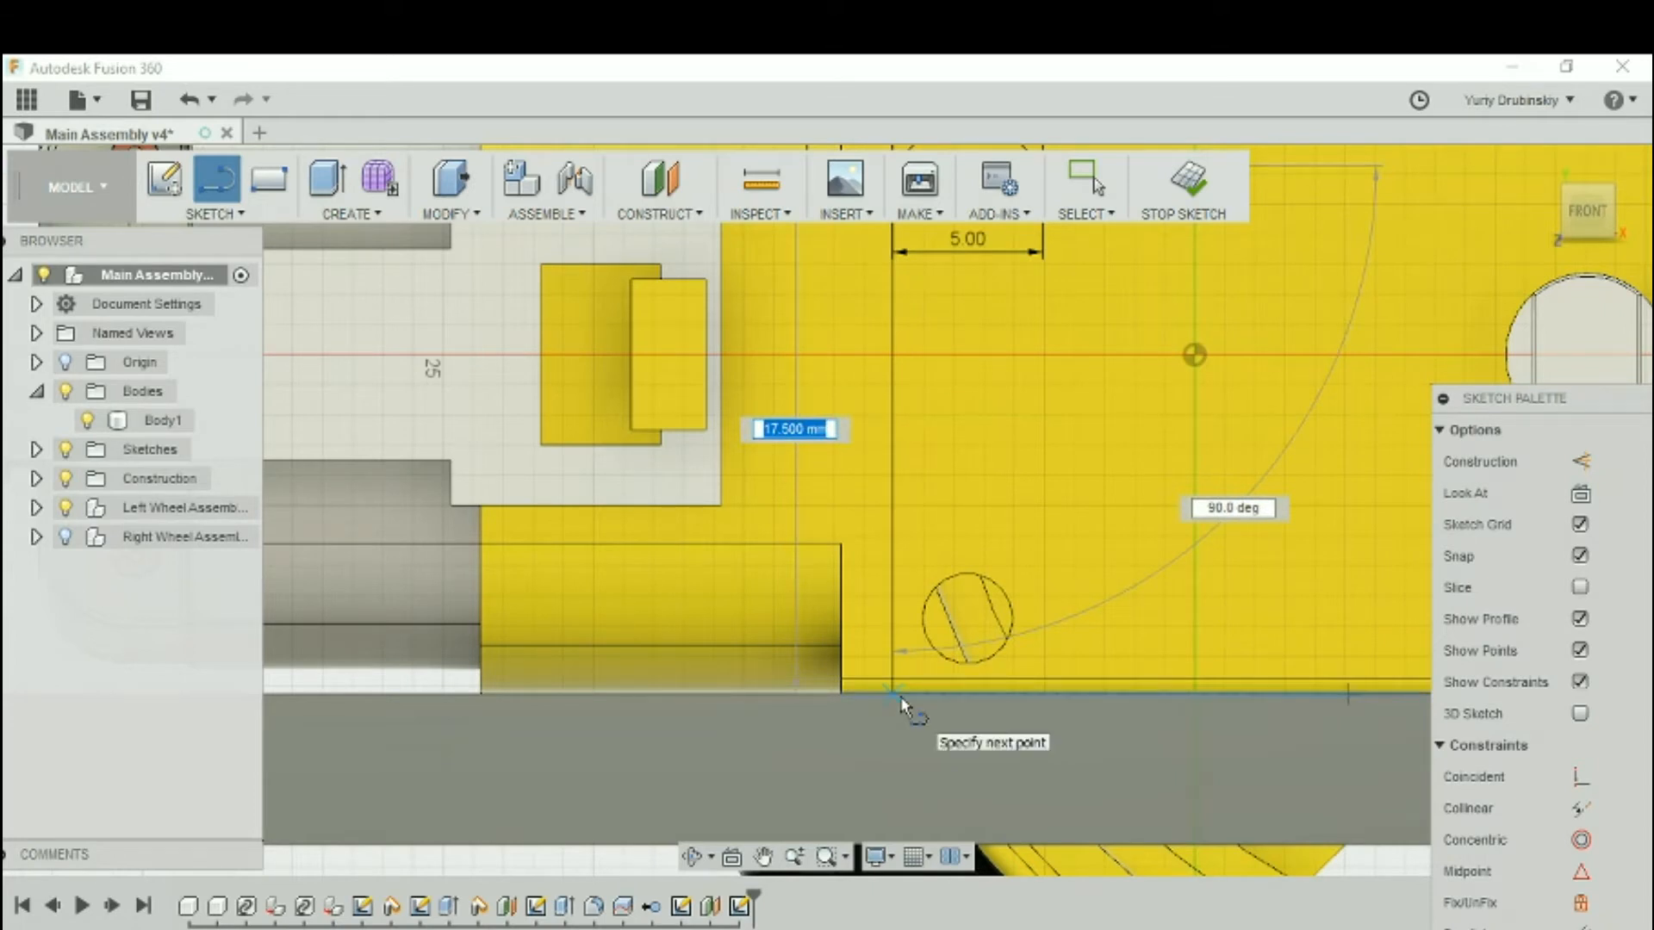
{"action": "scroll", "coordinate": [900, 702], "scroll_direction": "up", "scroll_amount": 3}
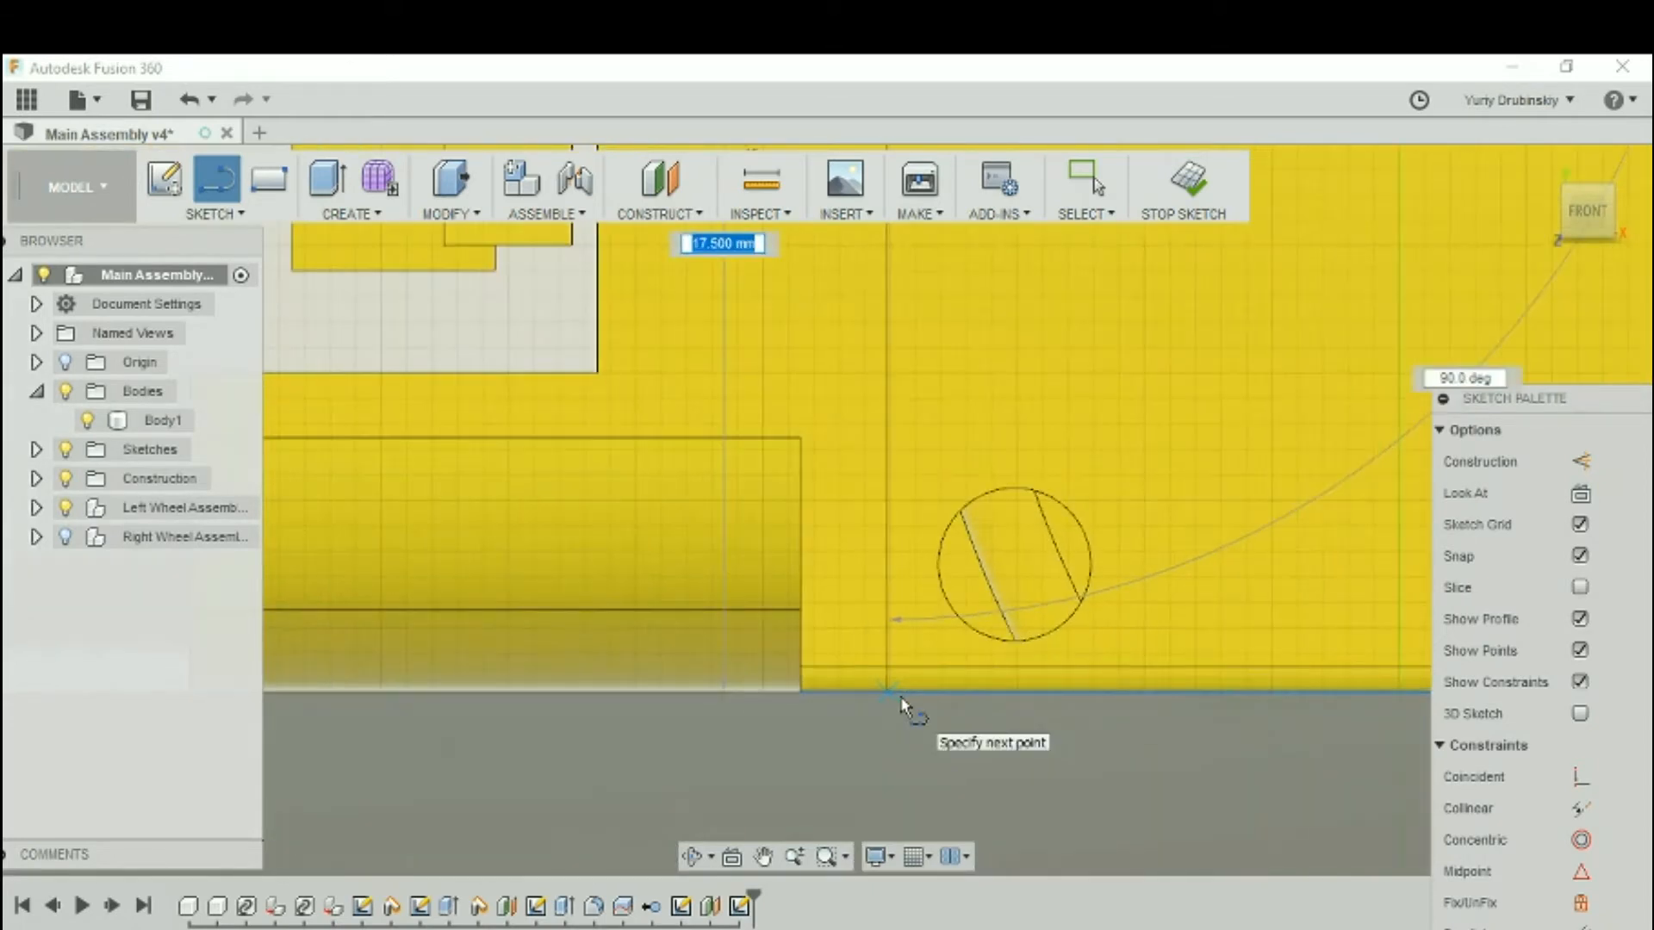
{"action": "scroll", "coordinate": [900, 702], "scroll_direction": "up", "scroll_amount": 2}
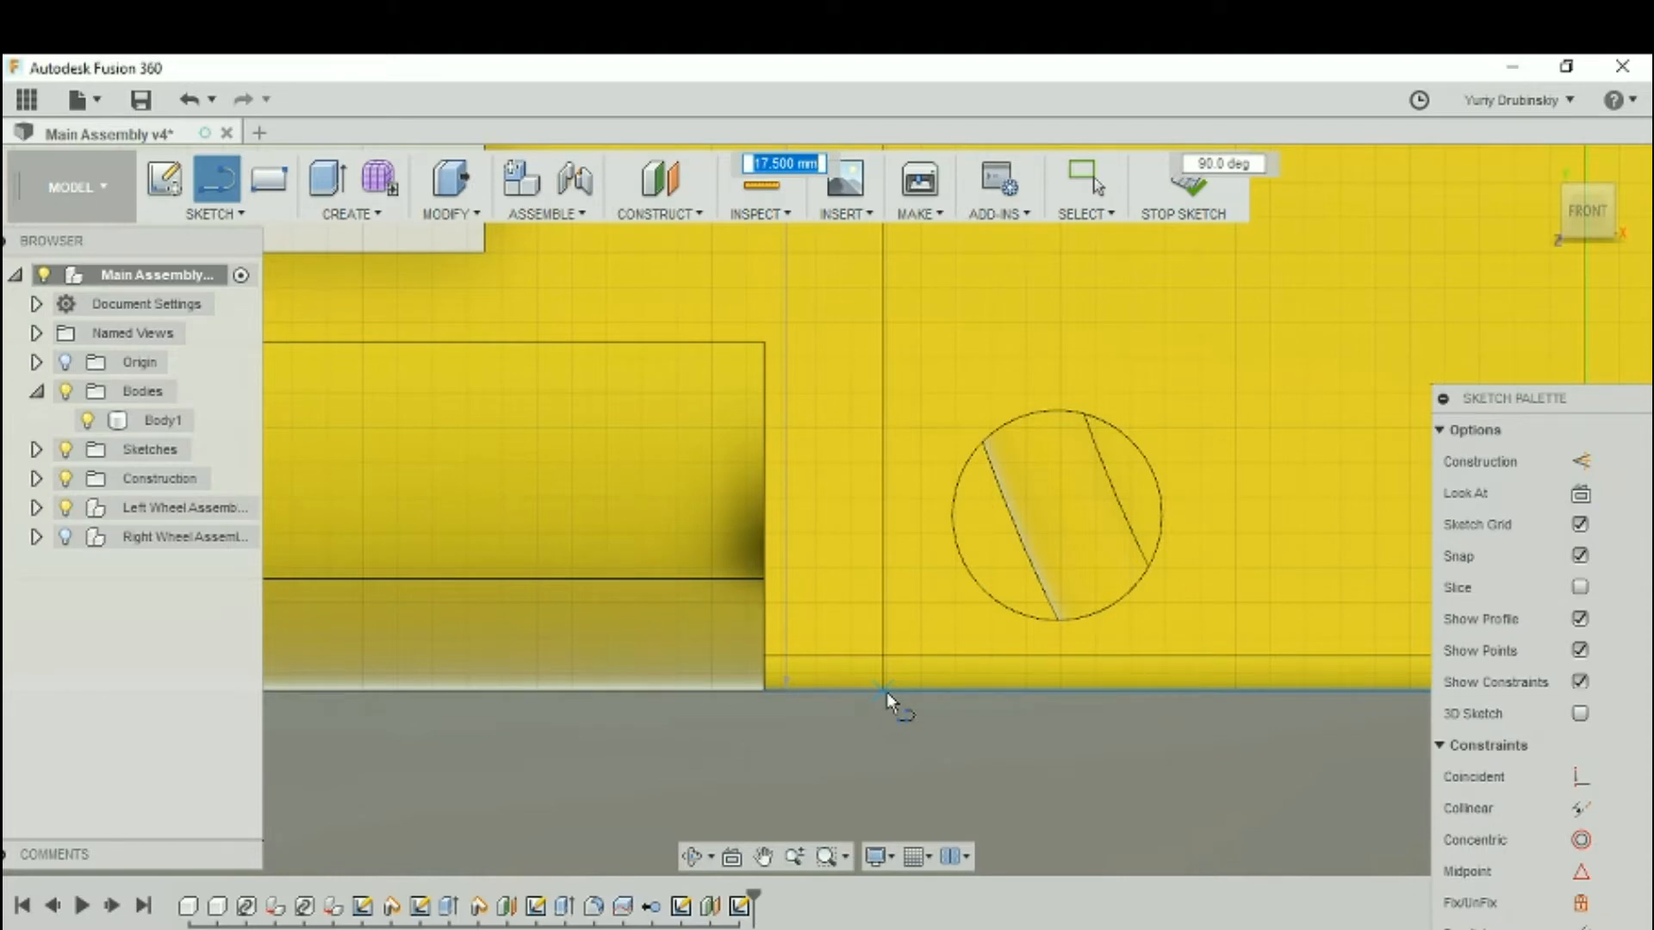
{"action": "left_click", "coordinate": [886, 691]}
Draw a vertical 17.5 mm line from the square's lower-right corner down to the base plate's top edge, with its angle at 90 degrees
{"action": "scroll", "coordinate": [902, 673], "scroll_direction": "down", "scroll_amount": 5}
{"action": "scroll", "coordinate": [957, 579], "scroll_direction": "down", "scroll_amount": 3}
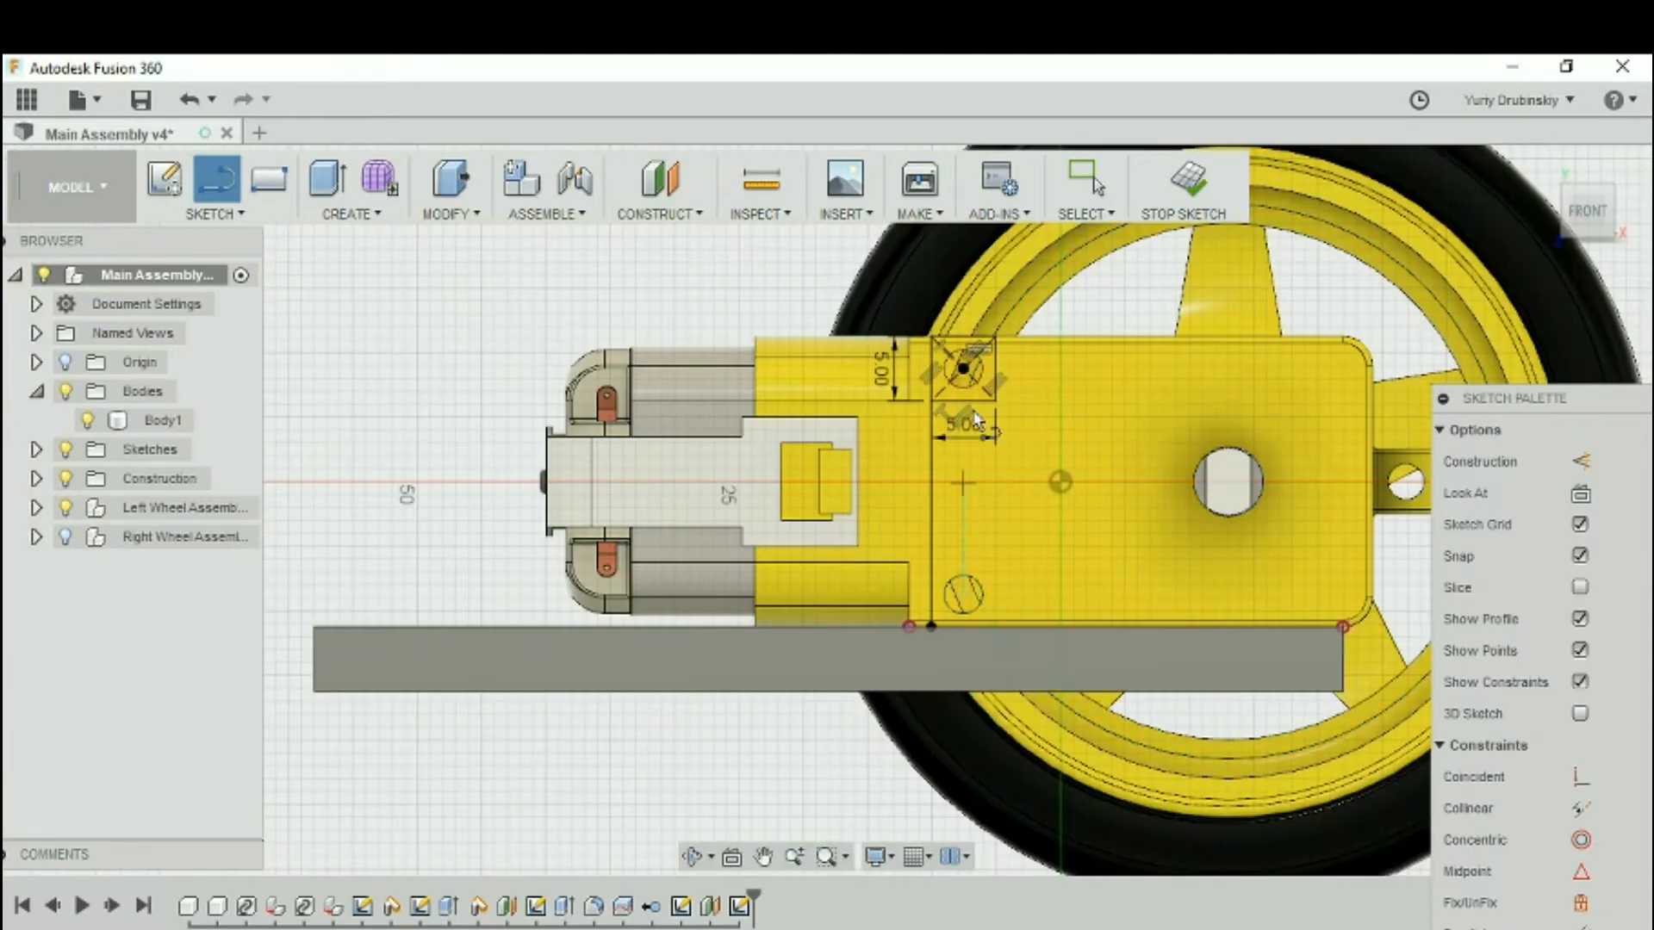
{"action": "scroll", "coordinate": [1020, 619], "scroll_direction": "up", "scroll_amount": 10}
{"action": "key", "text": "Escape"}
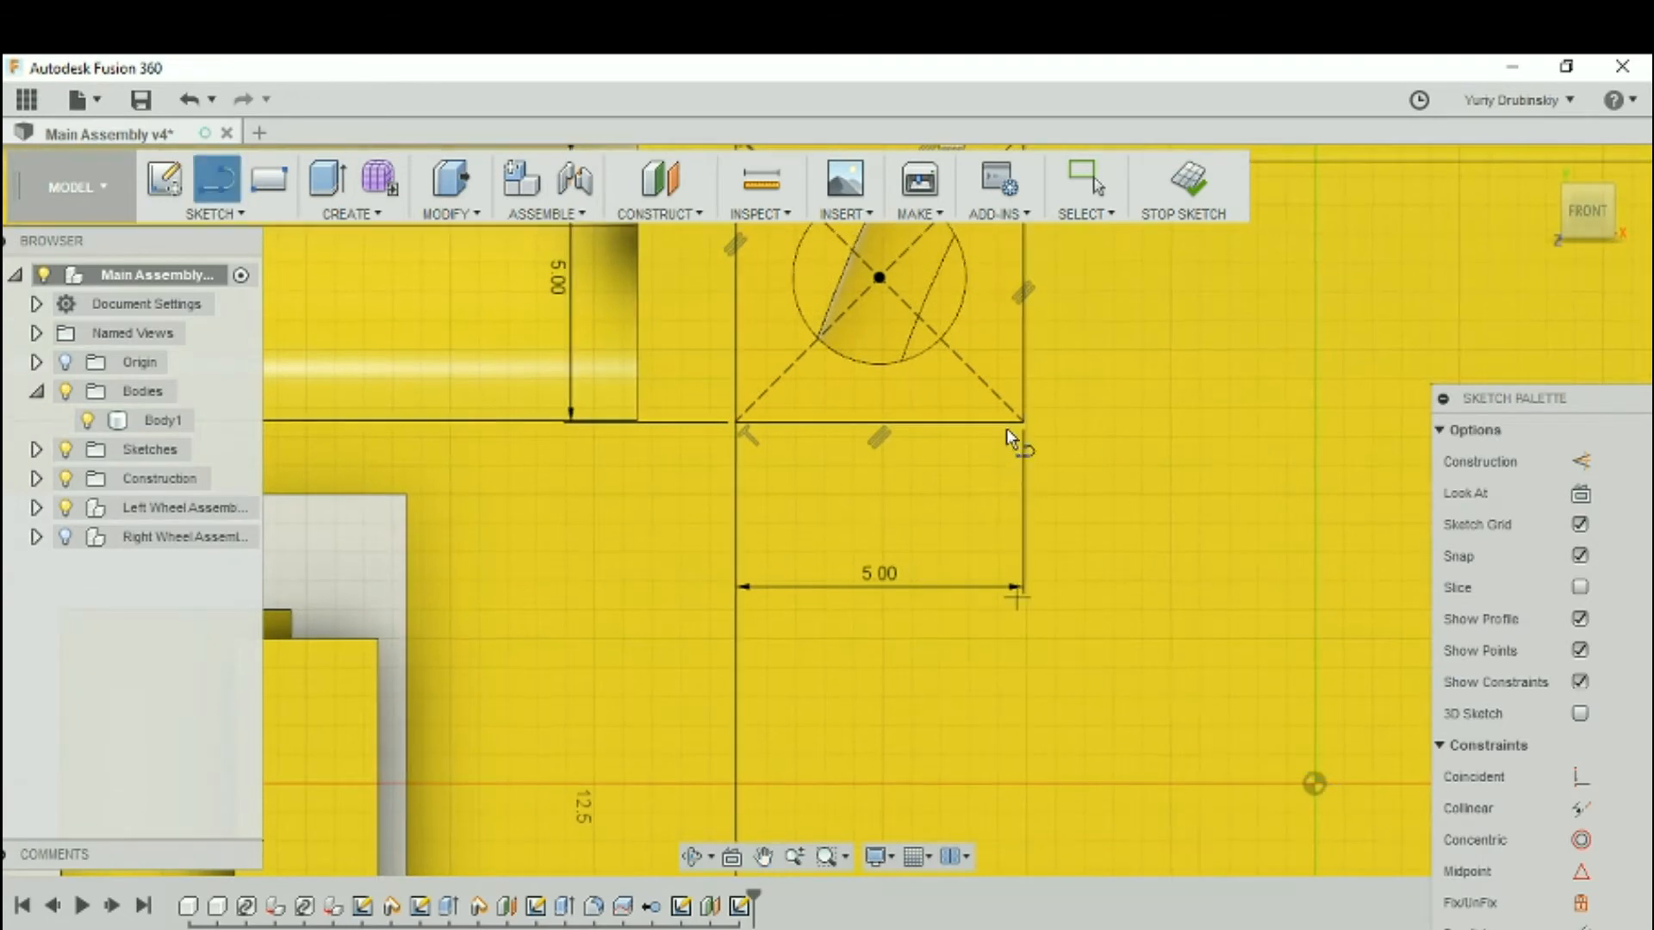
{"action": "left_click", "coordinate": [1023, 421]}
{"action": "middle_click_drag", "start_coordinate": [1045, 776], "coordinate": [1087, 360]}
{"action": "middle_click_drag", "start_coordinate": [1064, 649], "coordinate": [1075, 328]}
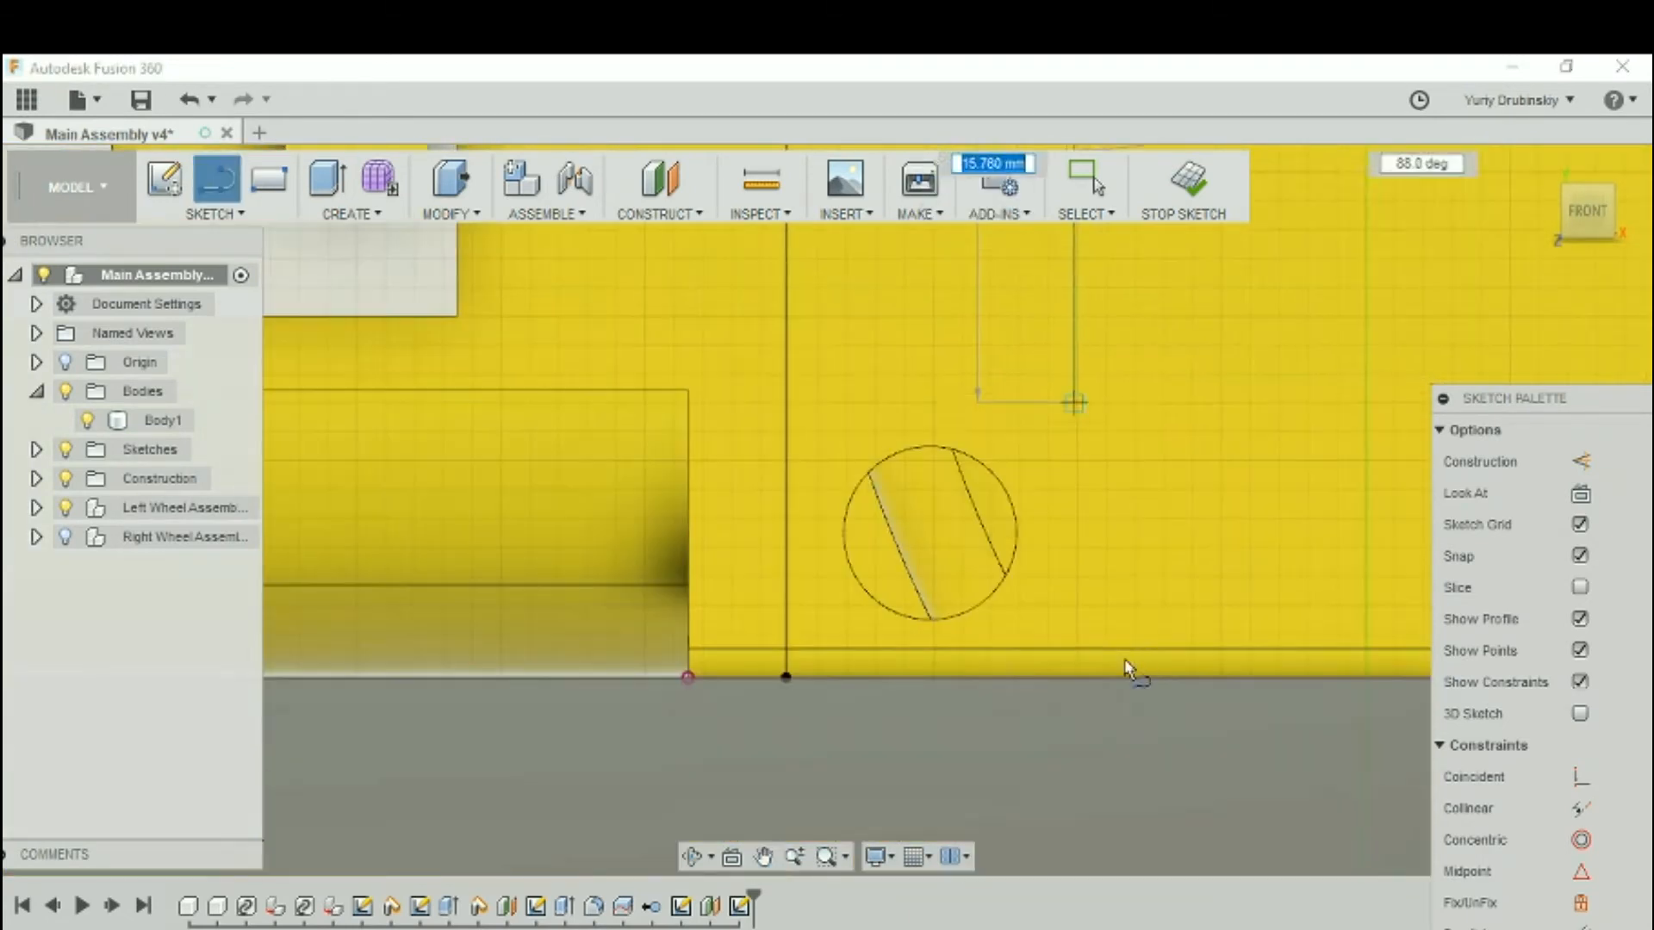
{"action": "scroll", "coordinate": [1059, 680], "scroll_direction": "down", "scroll_amount": 3}
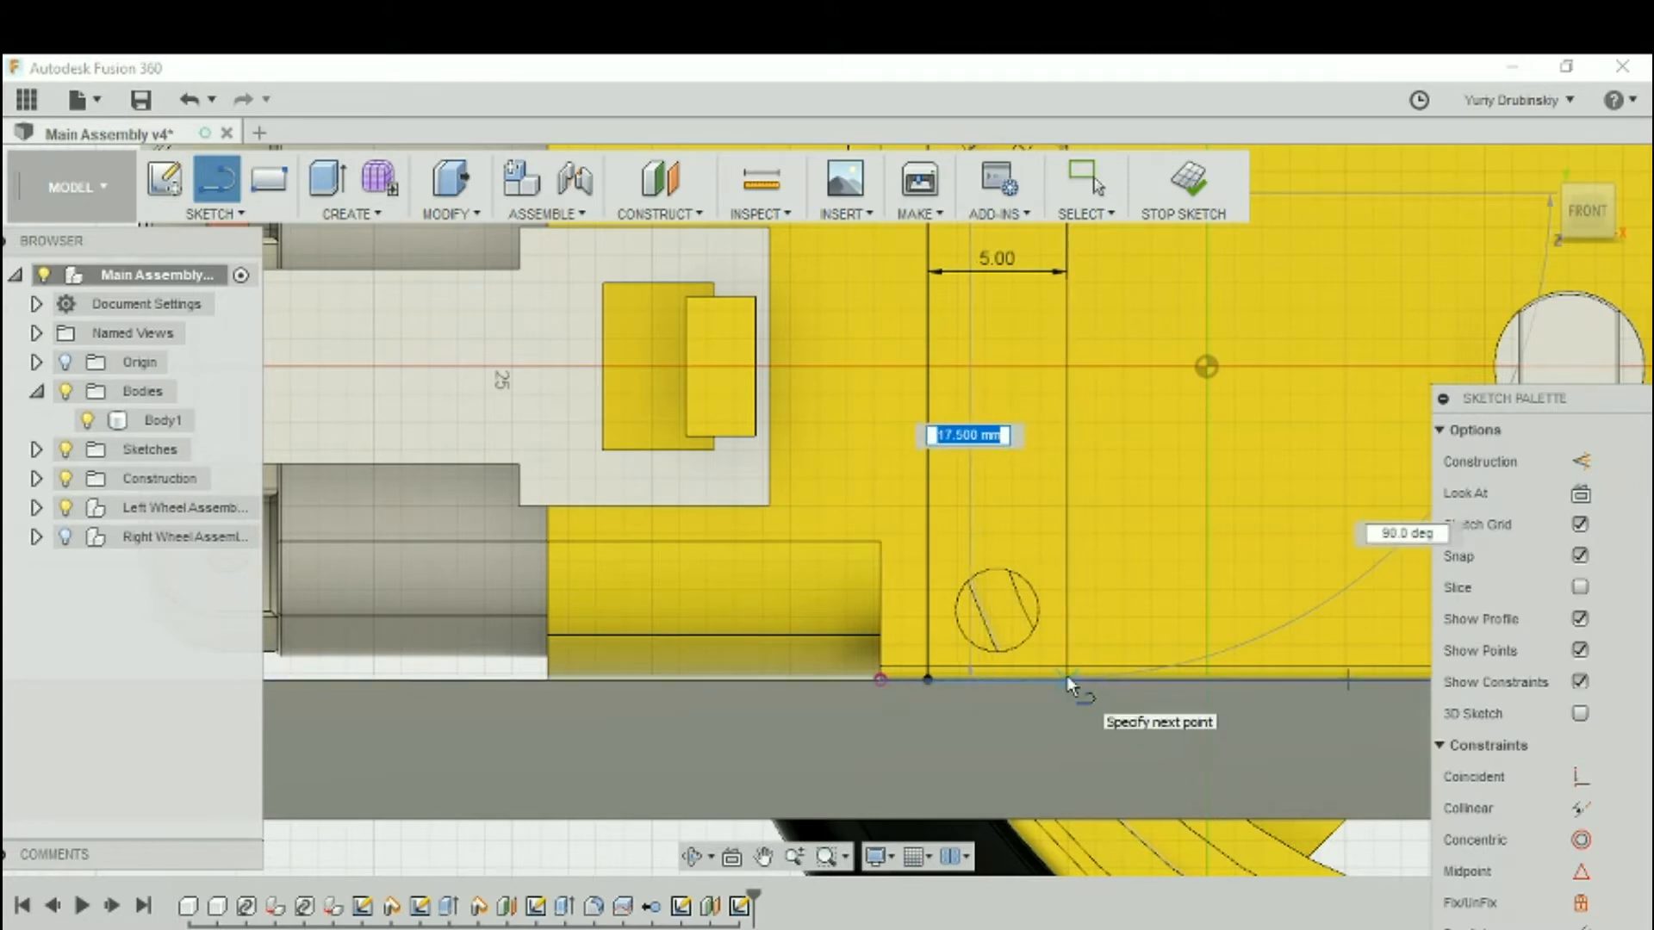
{"action": "key", "text": "Tab"}
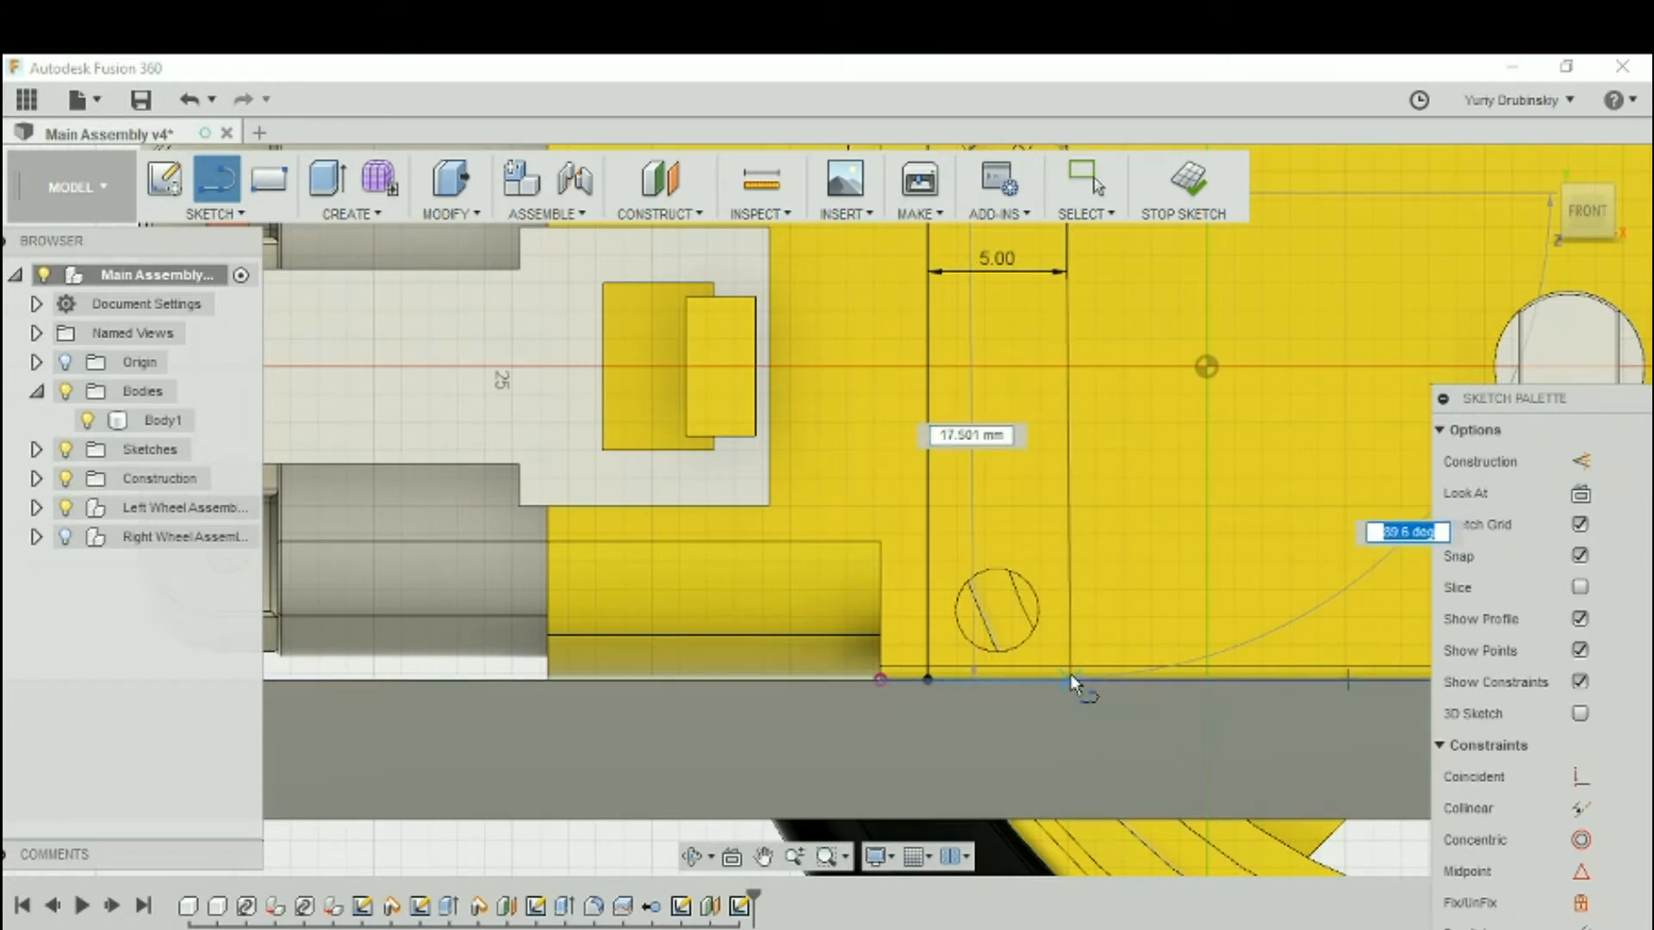
{"action": "type", "text": "90"}
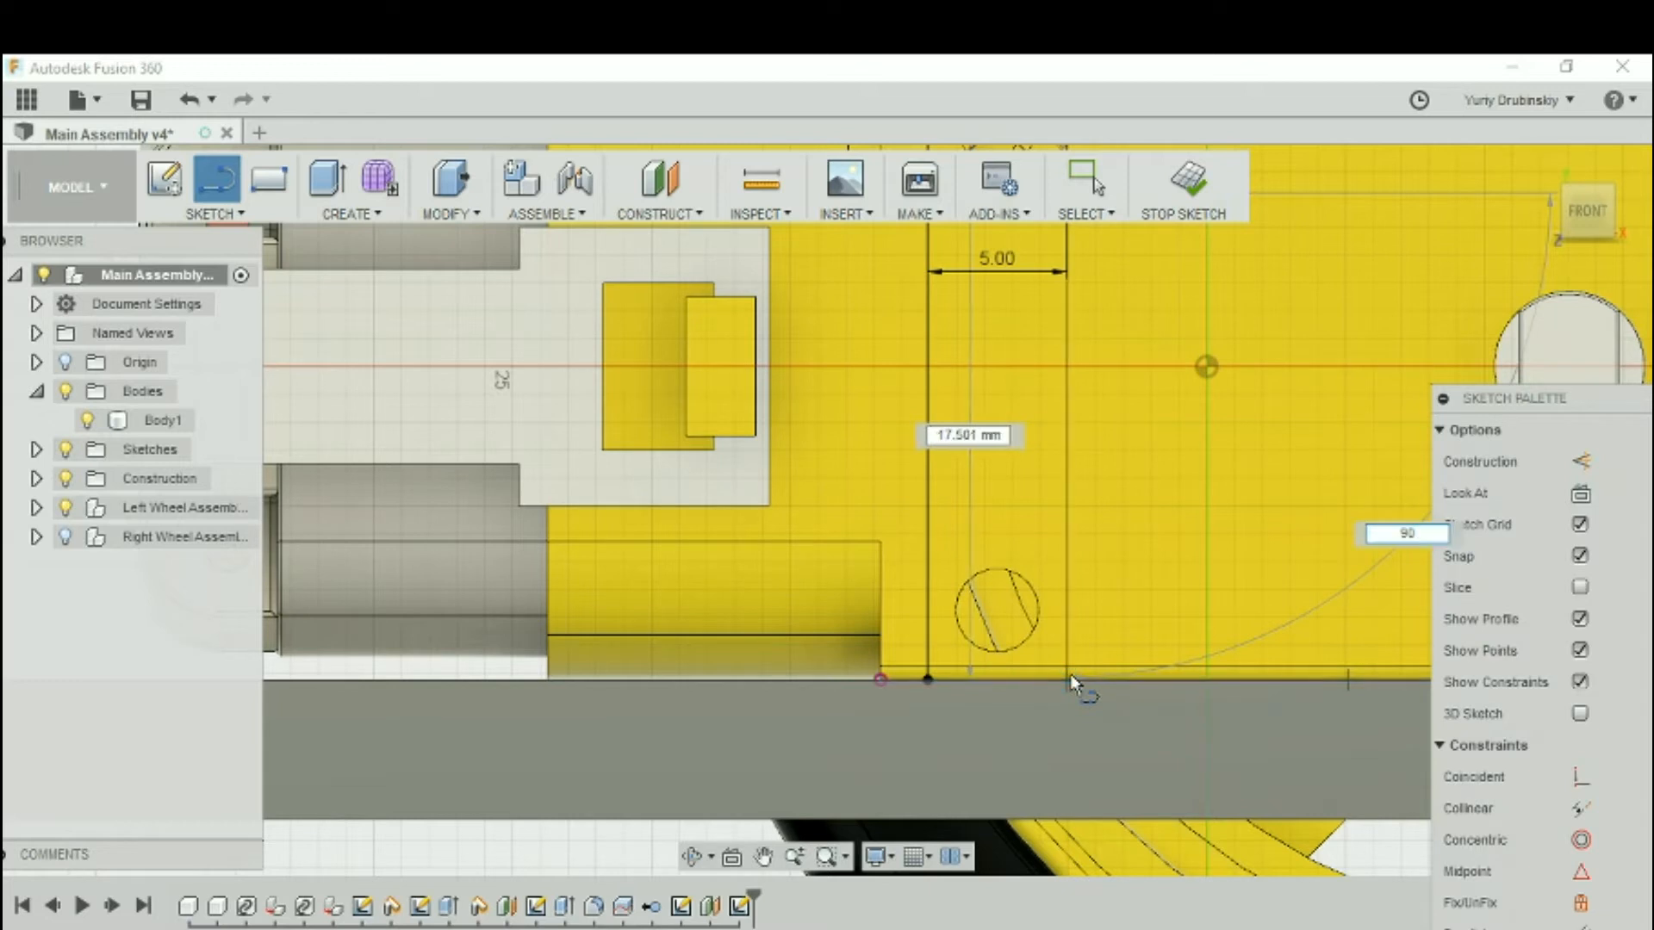
{"action": "key", "text": "Tab"}
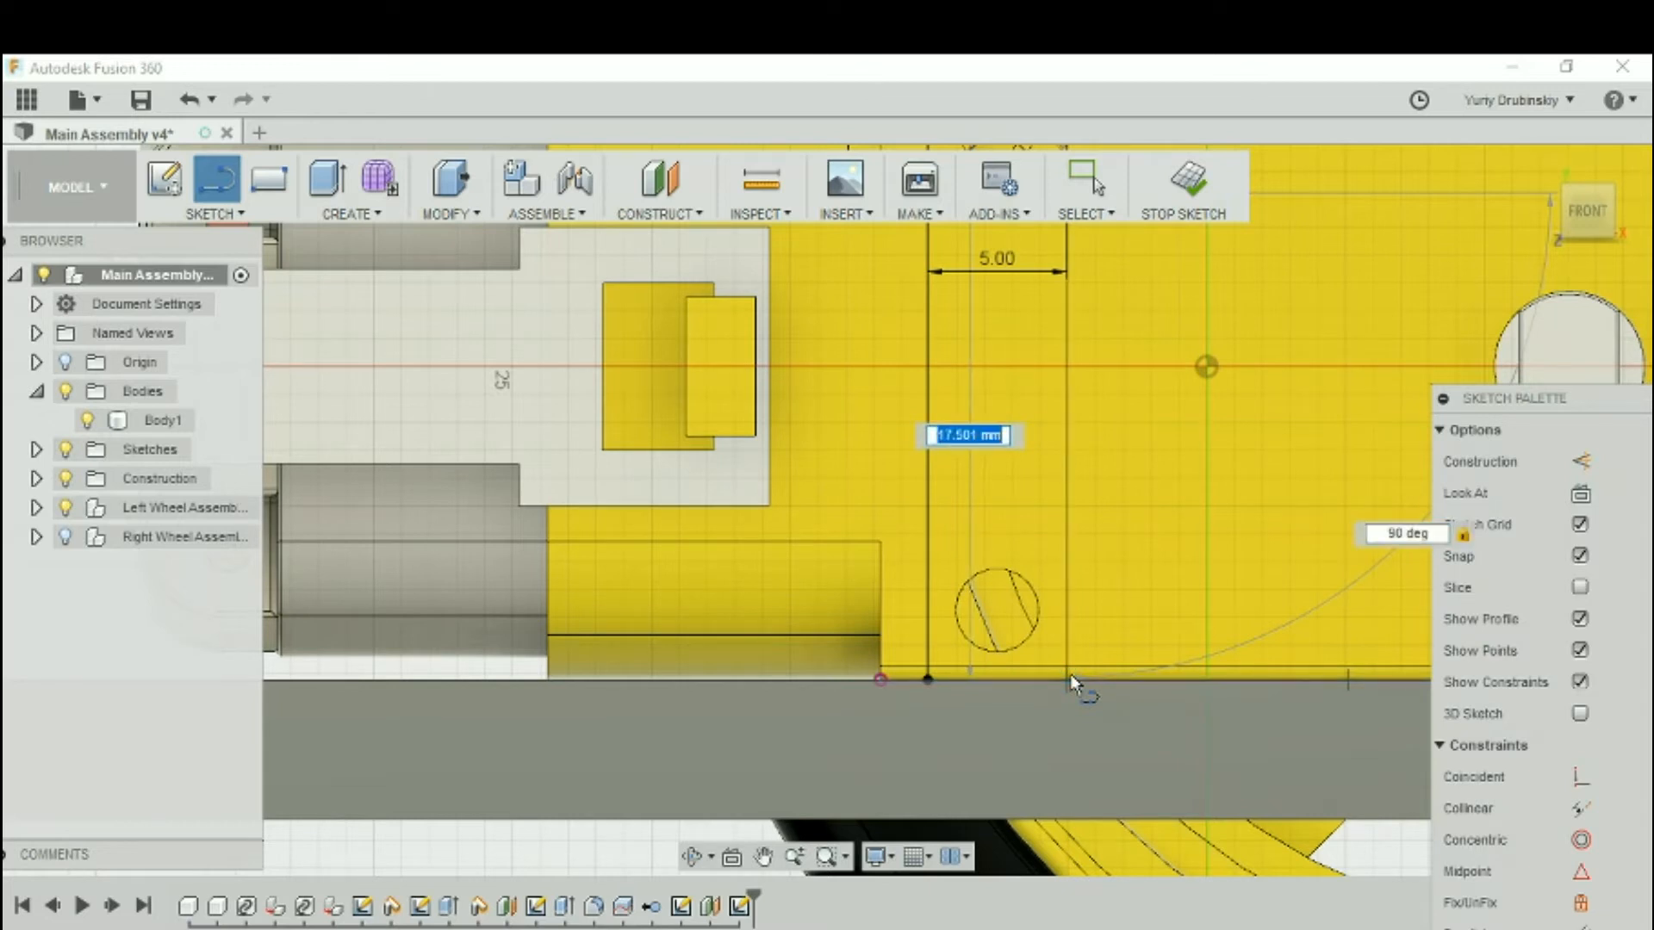
{"action": "scroll", "coordinate": [1070, 681], "scroll_direction": "up", "scroll_amount": 5}
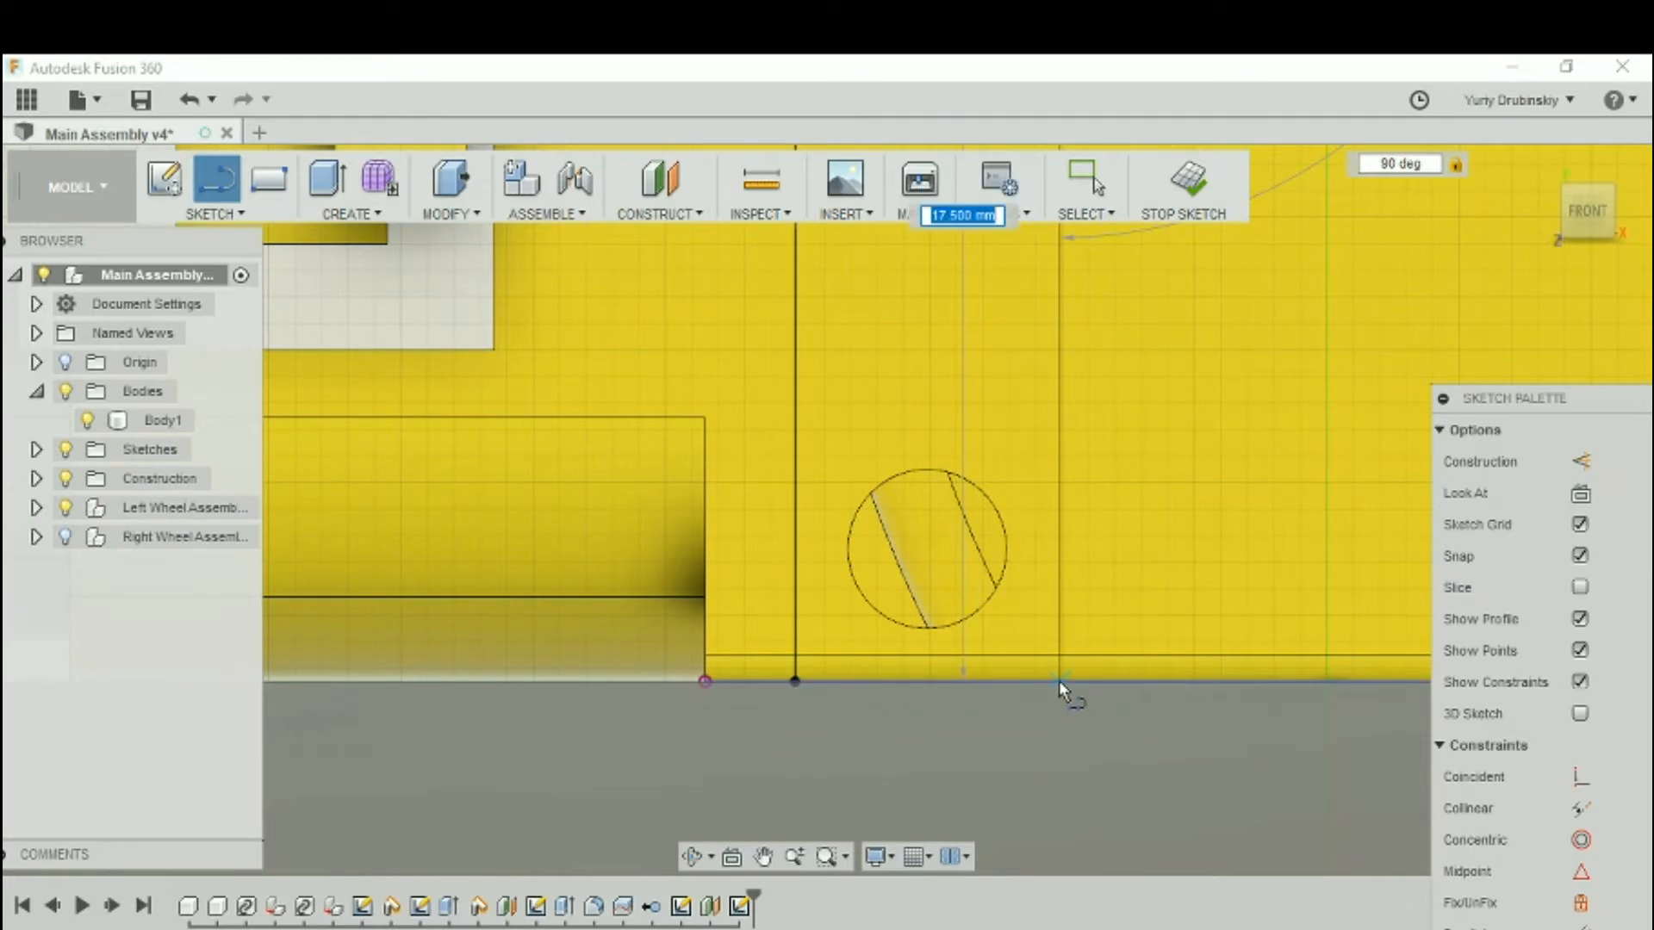
{"action": "left_click", "coordinate": [1058, 678]}
{"action": "scroll", "coordinate": [1047, 685], "scroll_direction": "down", "scroll_amount": 5}
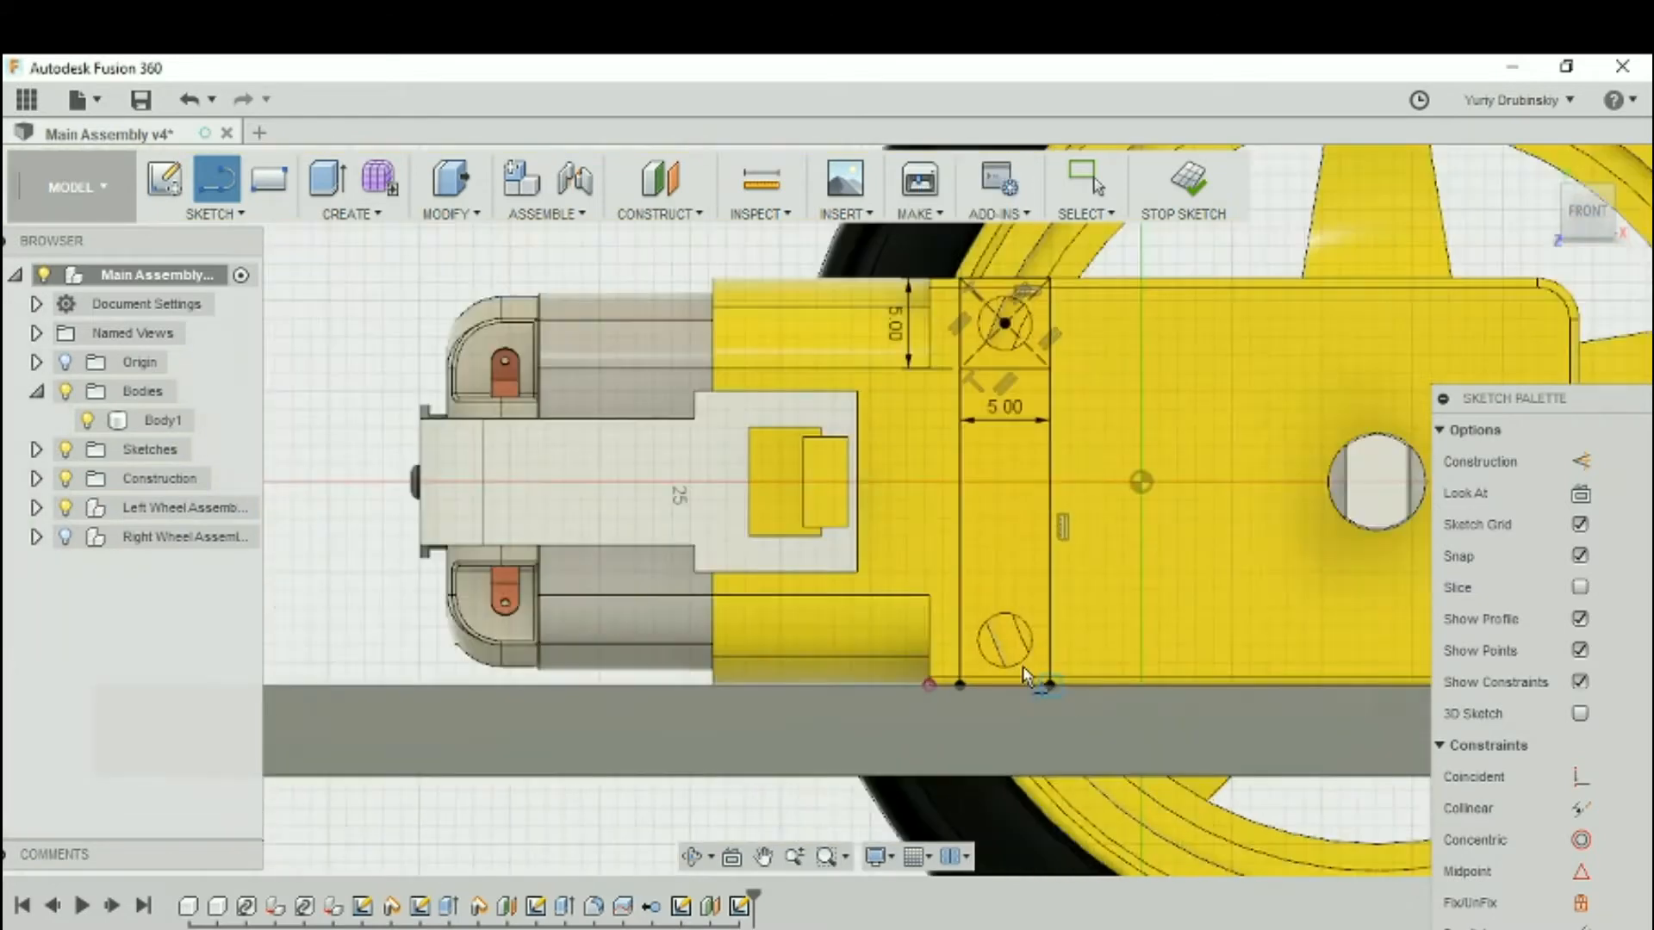
{"action": "scroll", "coordinate": [1068, 517], "scroll_direction": "up", "scroll_amount": 5}
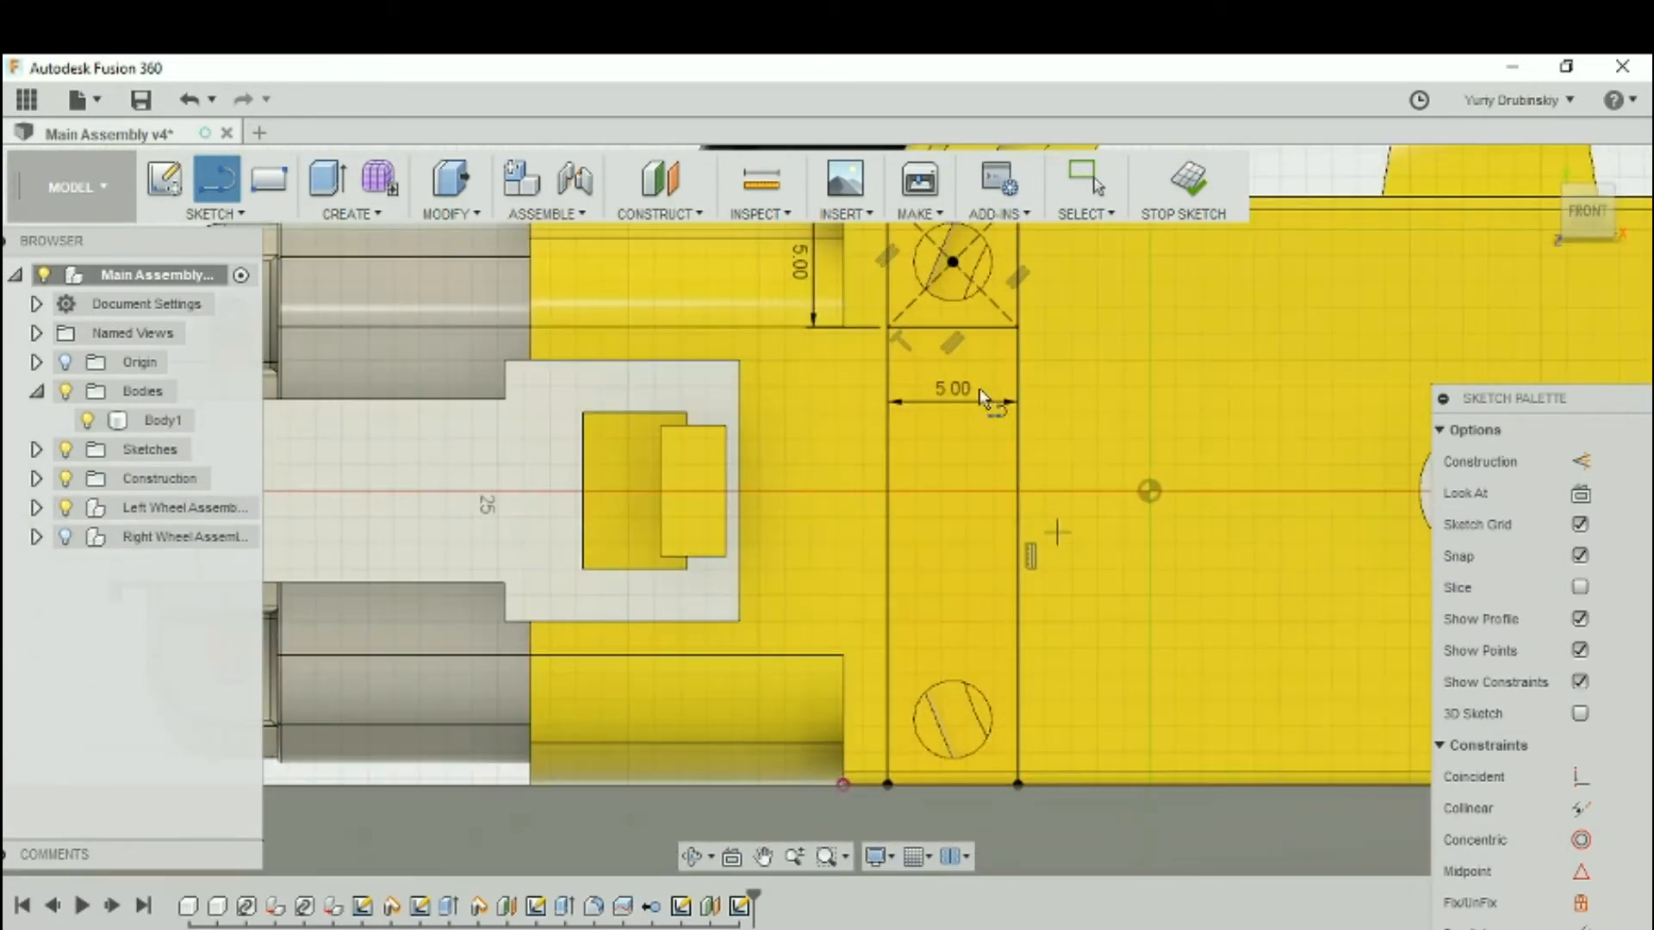
{"action": "key", "text": "l"}
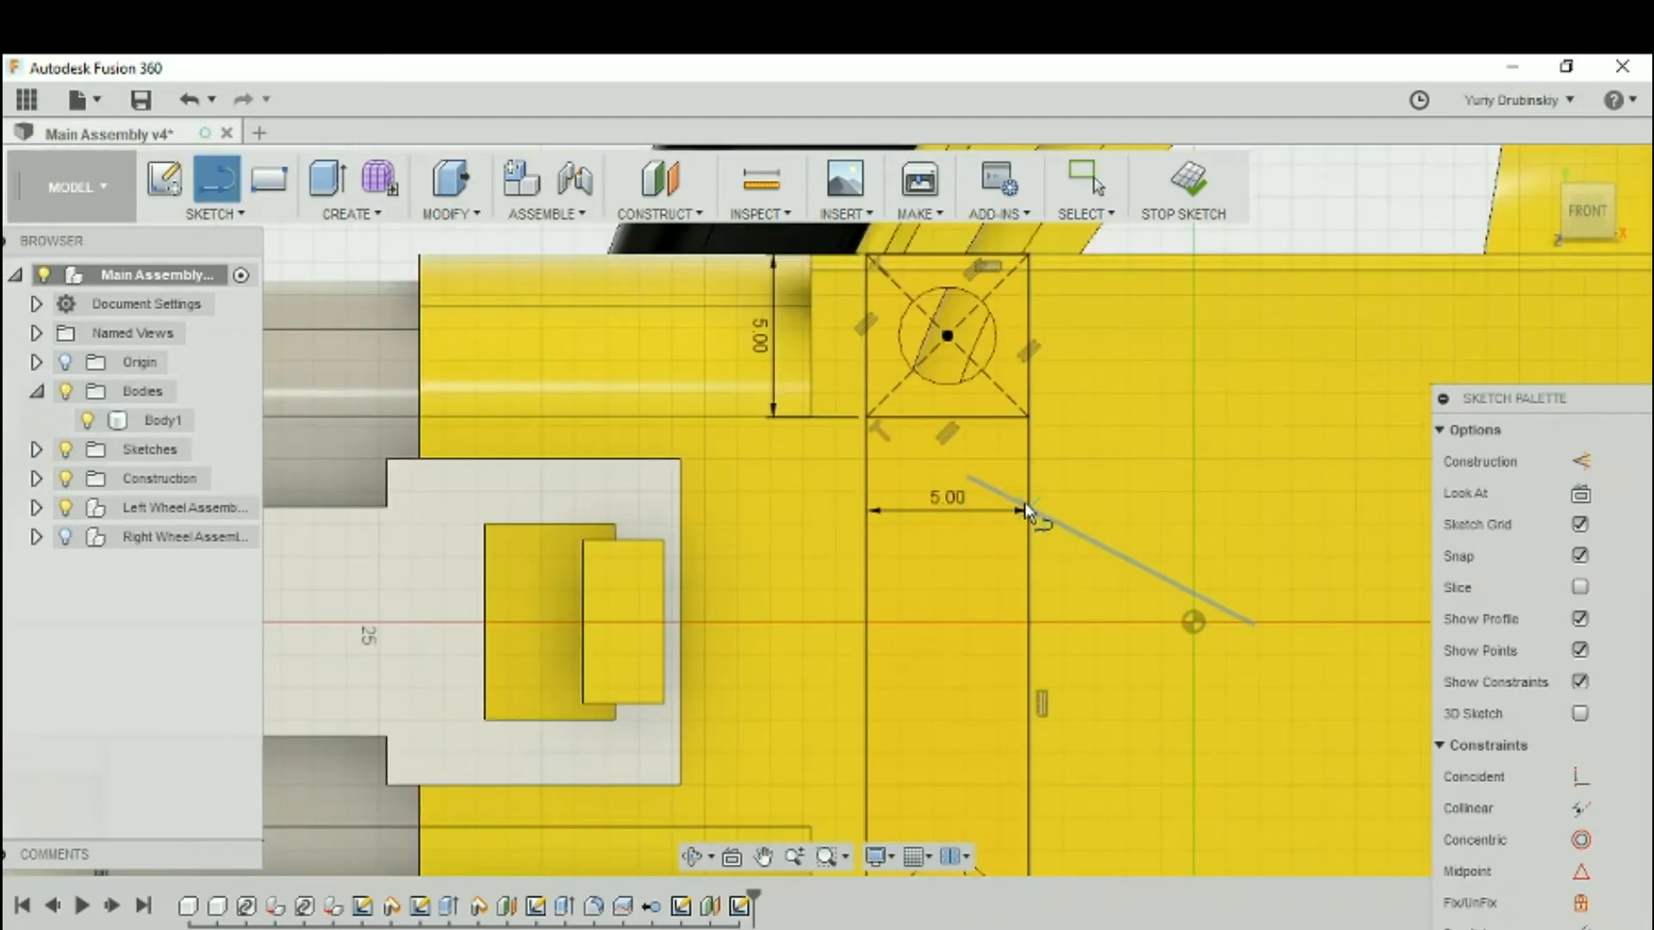
{"action": "key", "text": "Escape"}
Examine the bracket outline against the gearbox's upper screw hole at an angle and from the front
{"action": "scroll", "coordinate": [1029, 508], "scroll_direction": "down", "scroll_amount": 4}
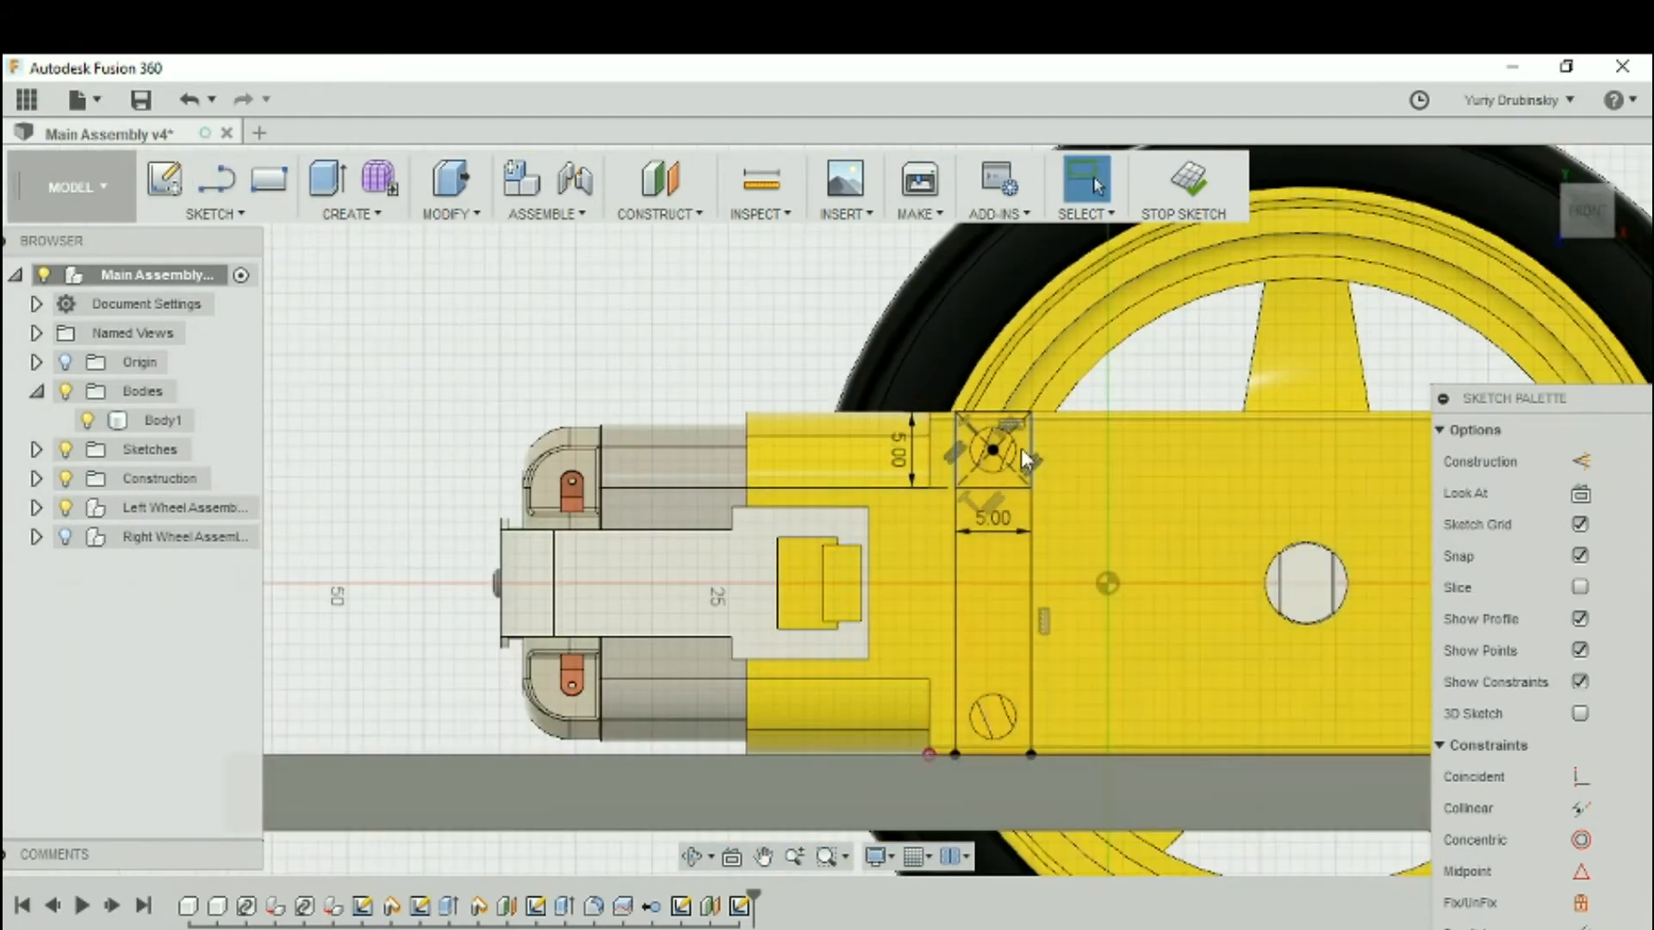
{"action": "middle_click_drag", "start_coordinate": [1056, 526], "coordinate": [990, 503], "text": "shift"}
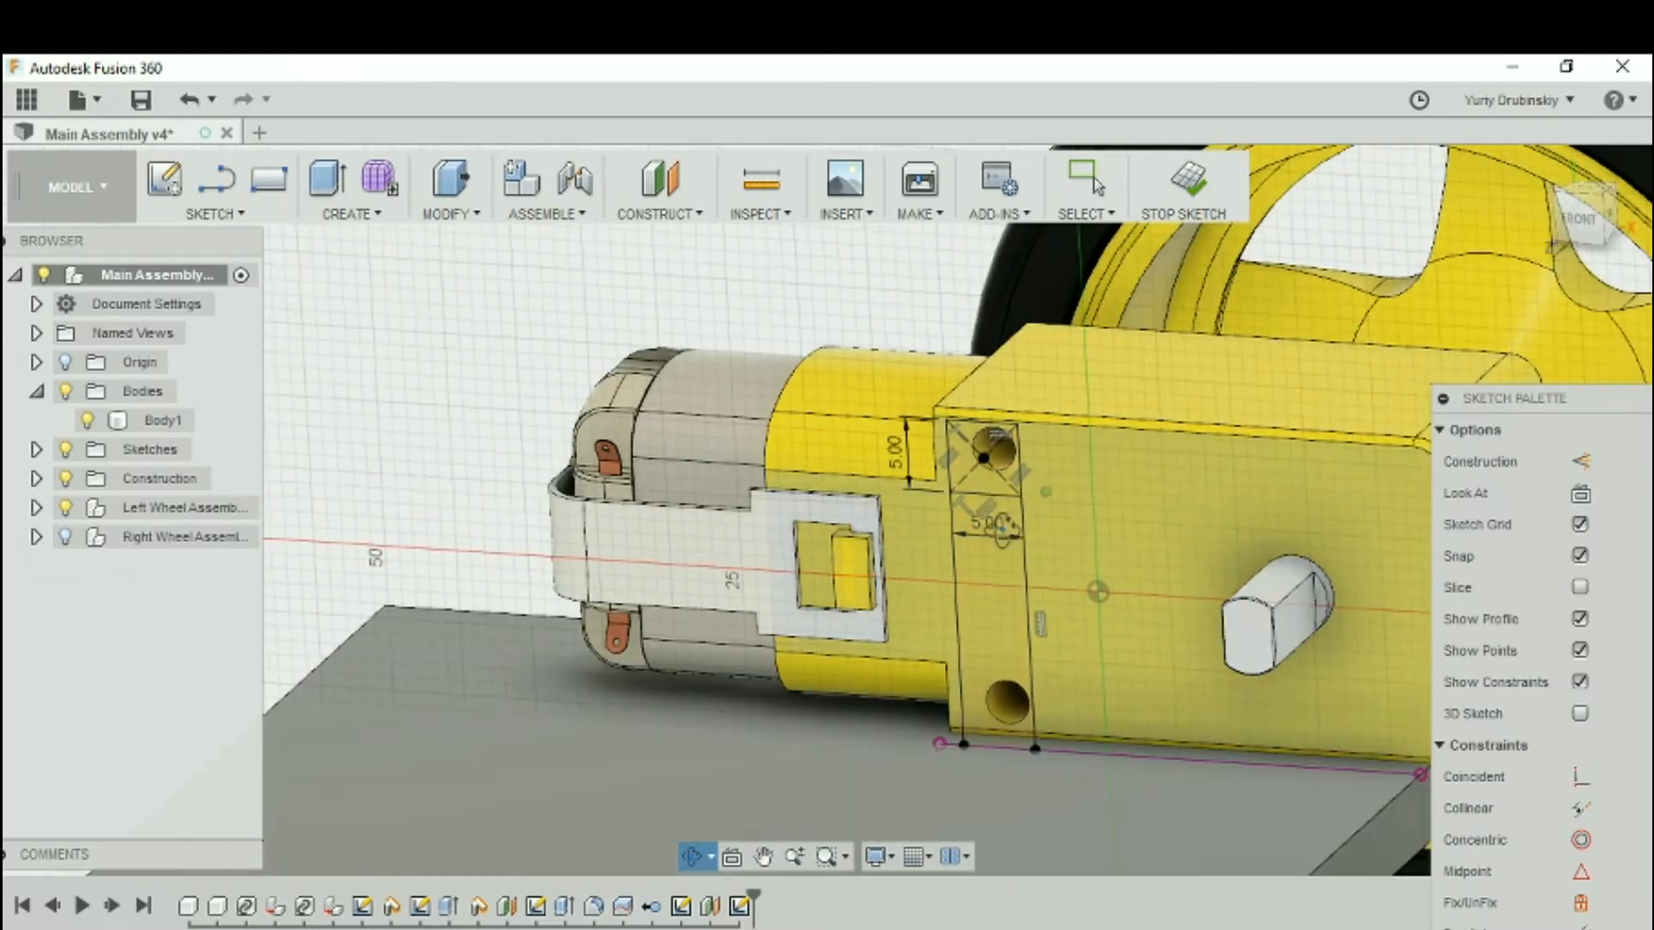
{"action": "scroll", "coordinate": [991, 503], "scroll_direction": "up", "scroll_amount": 3}
{"action": "middle_click_drag", "start_coordinate": [991, 613], "coordinate": [1002, 740]}
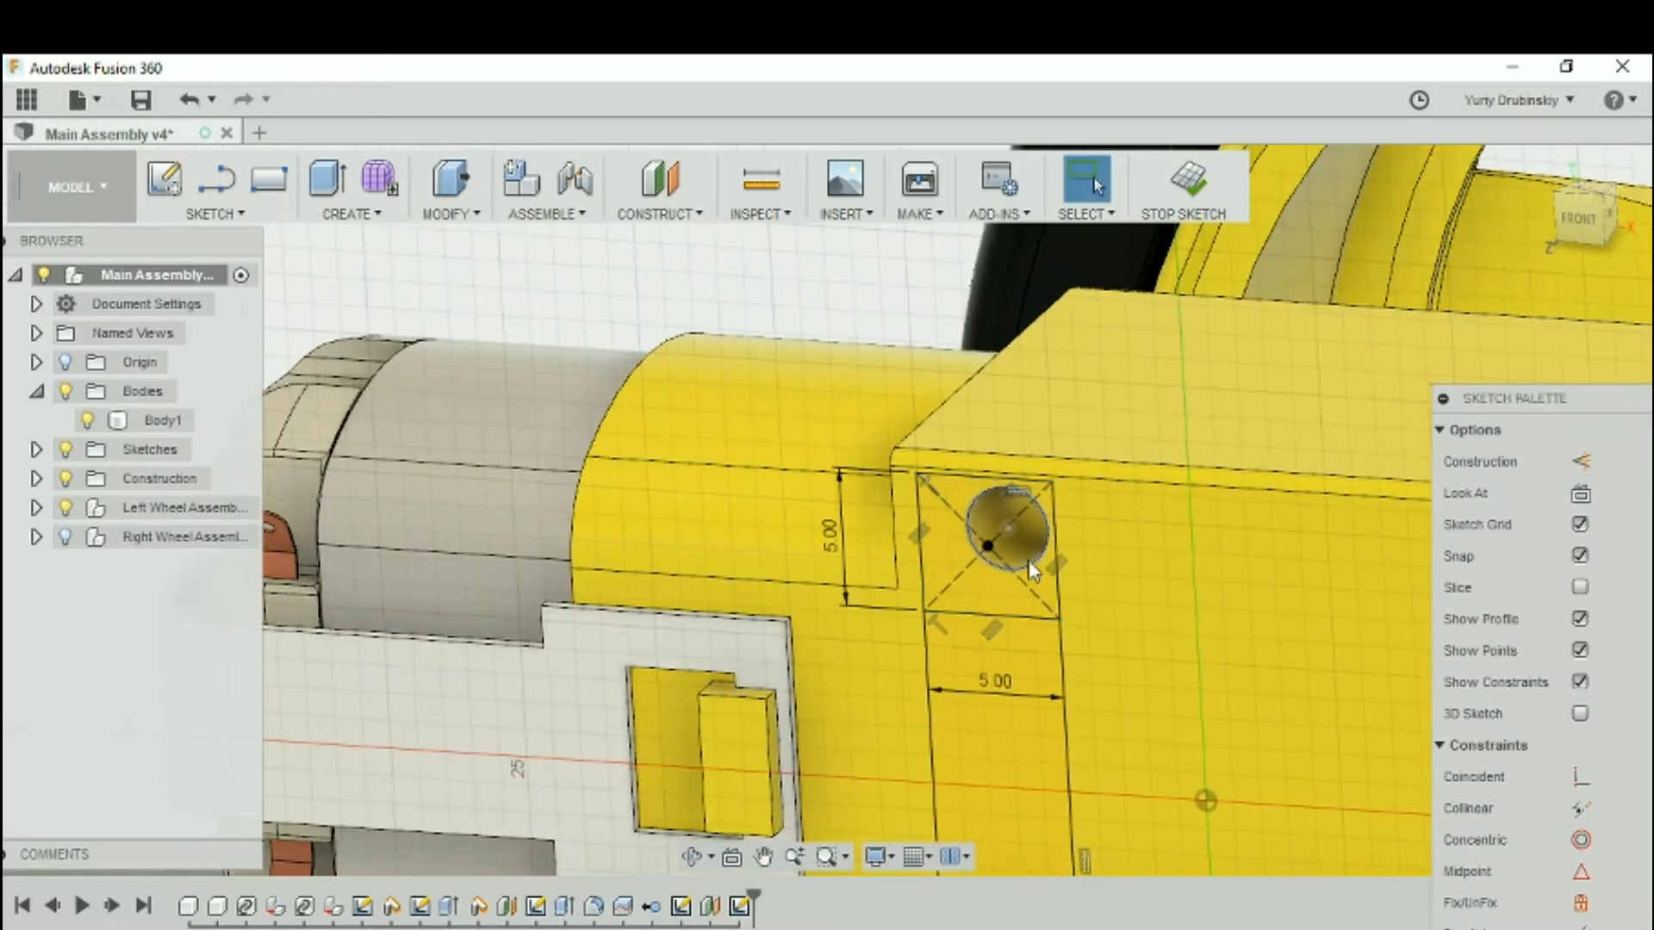
{"action": "middle_click_drag", "start_coordinate": [1118, 634], "coordinate": [1044, 547], "text": "shift"}
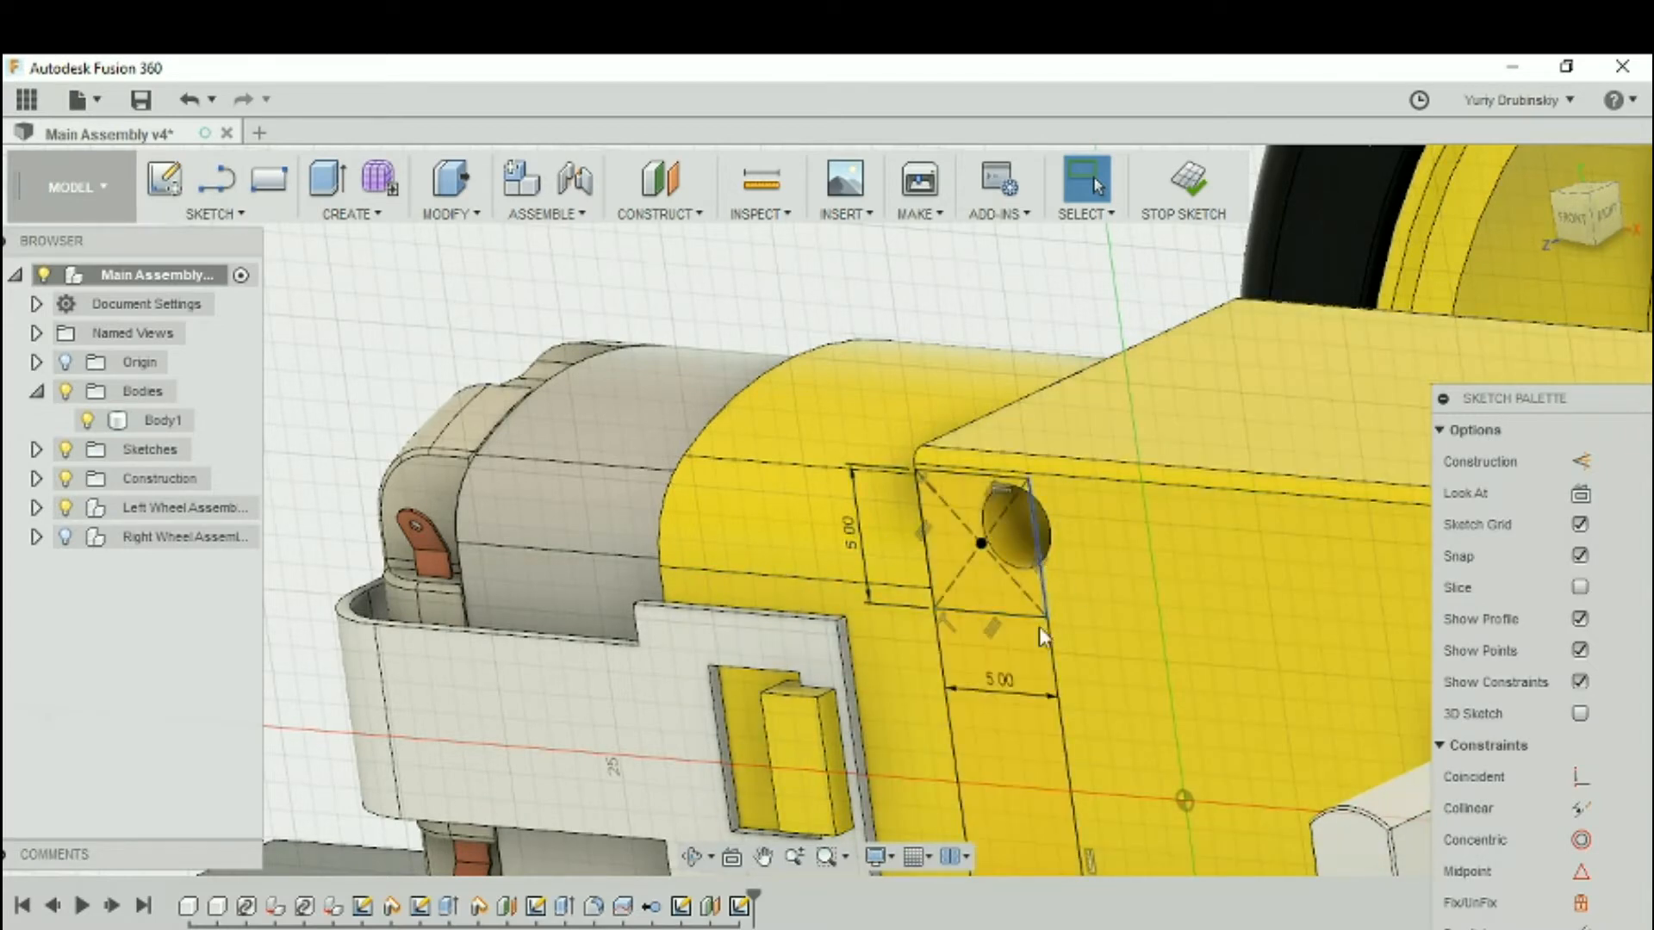
{"action": "left_click", "coordinate": [986, 552]}
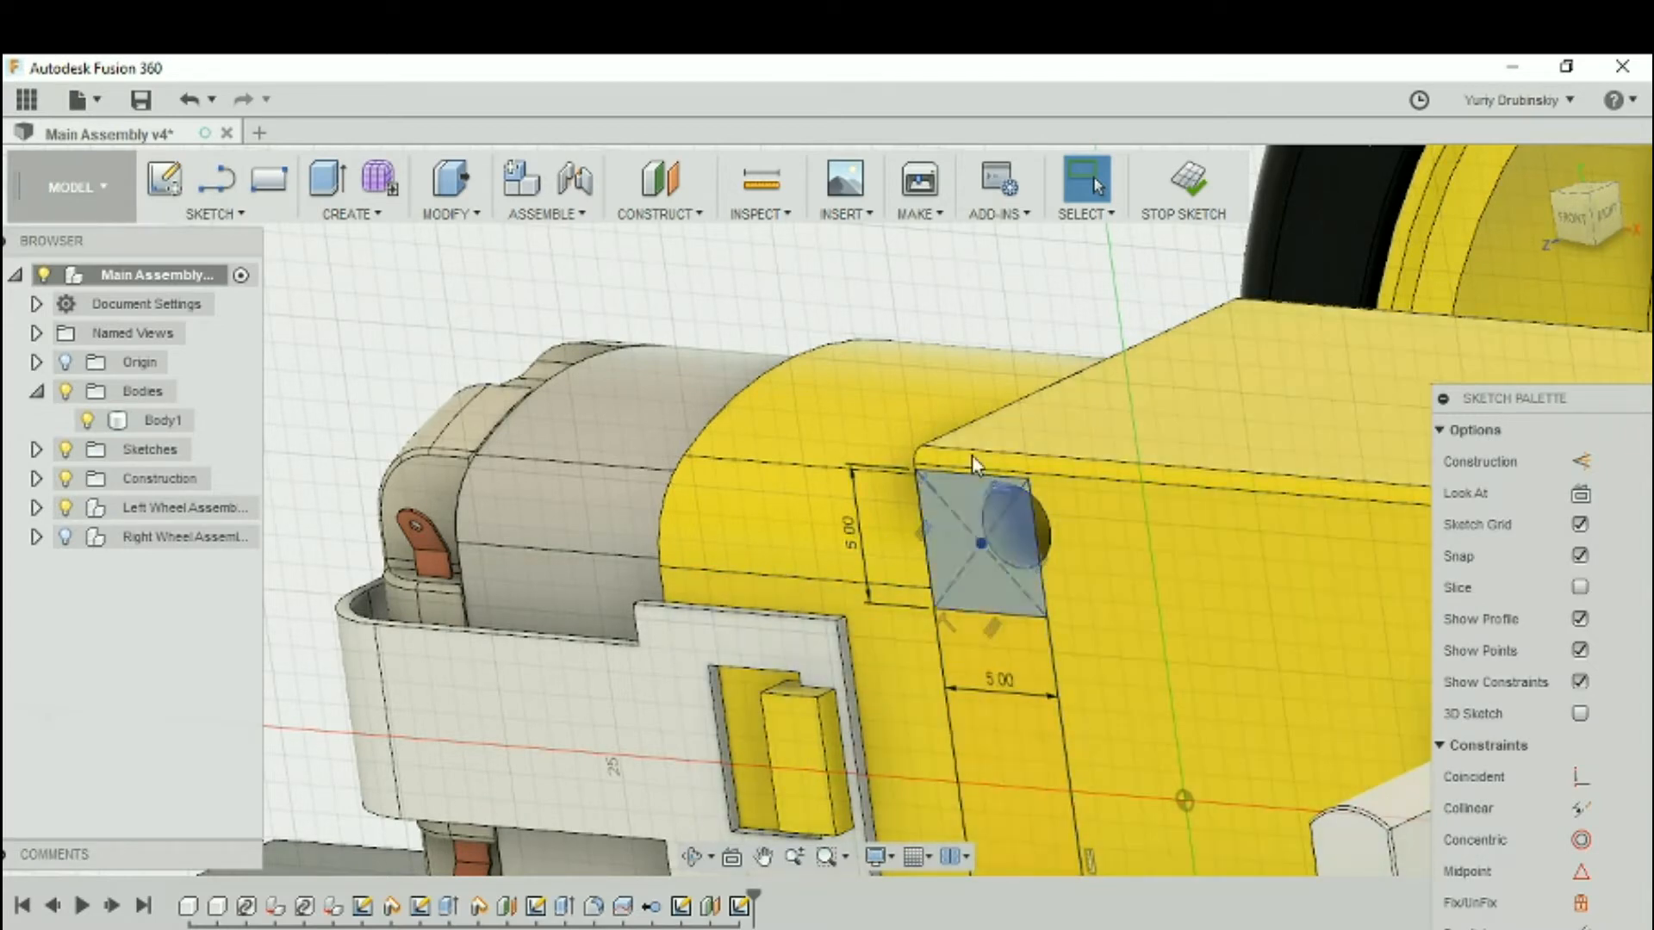
{"action": "left_click", "coordinate": [1570, 226]}
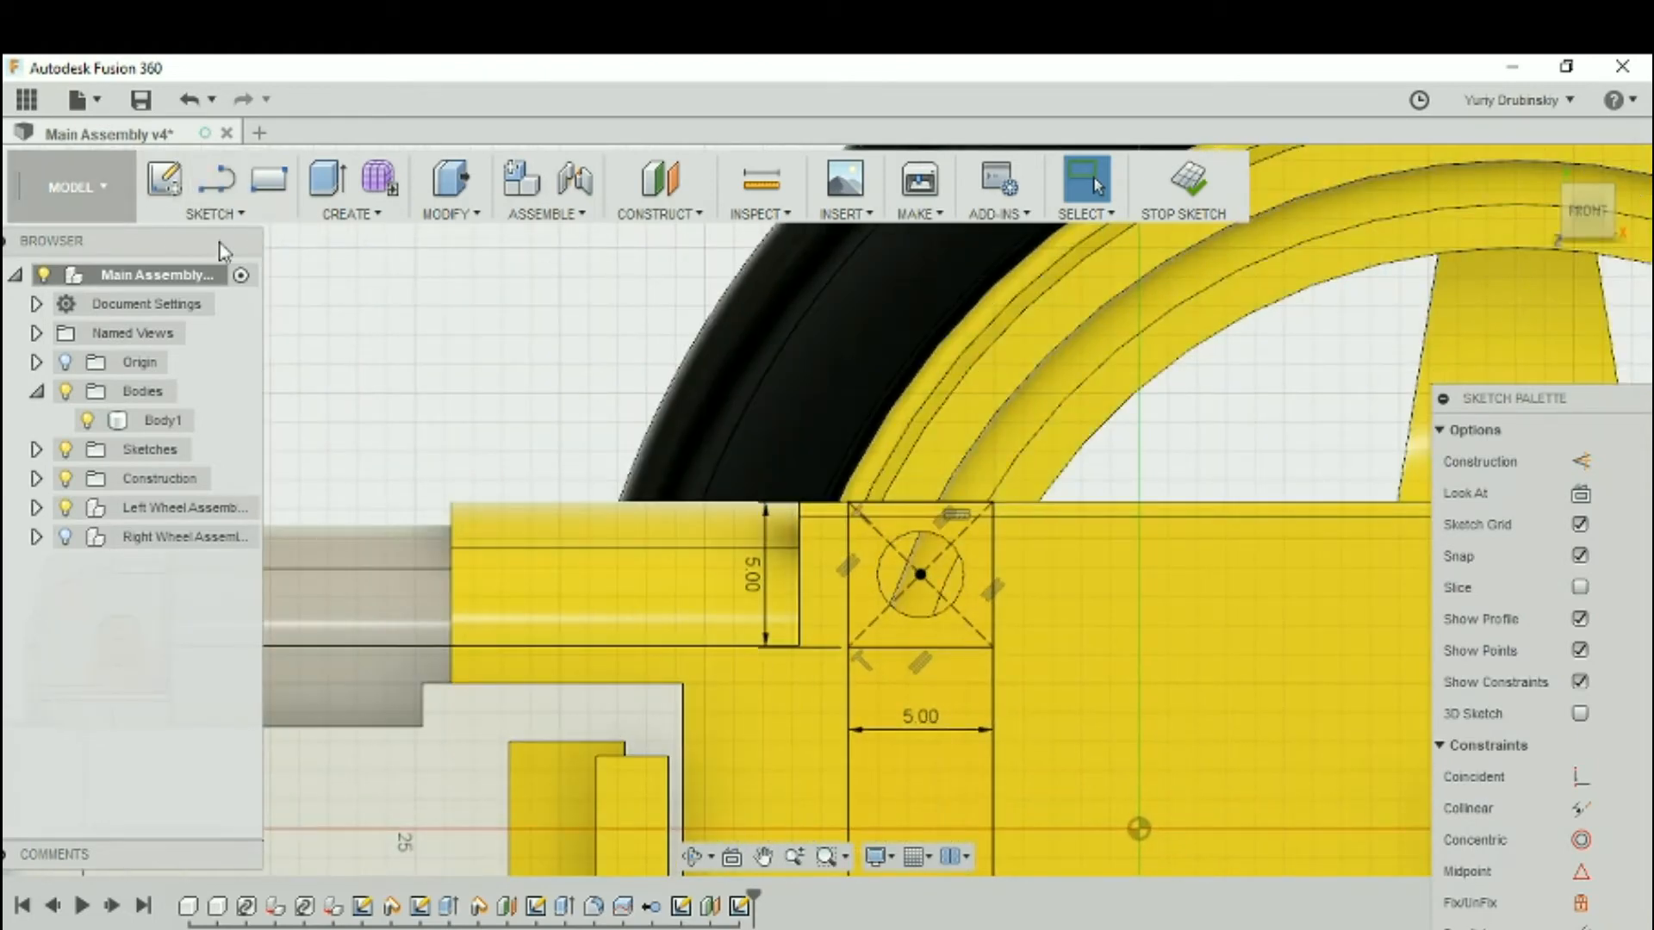
Project the circular edge of the gearbox's upper screw hole into the bracket sketch
{"action": "left_click", "coordinate": [215, 213]}
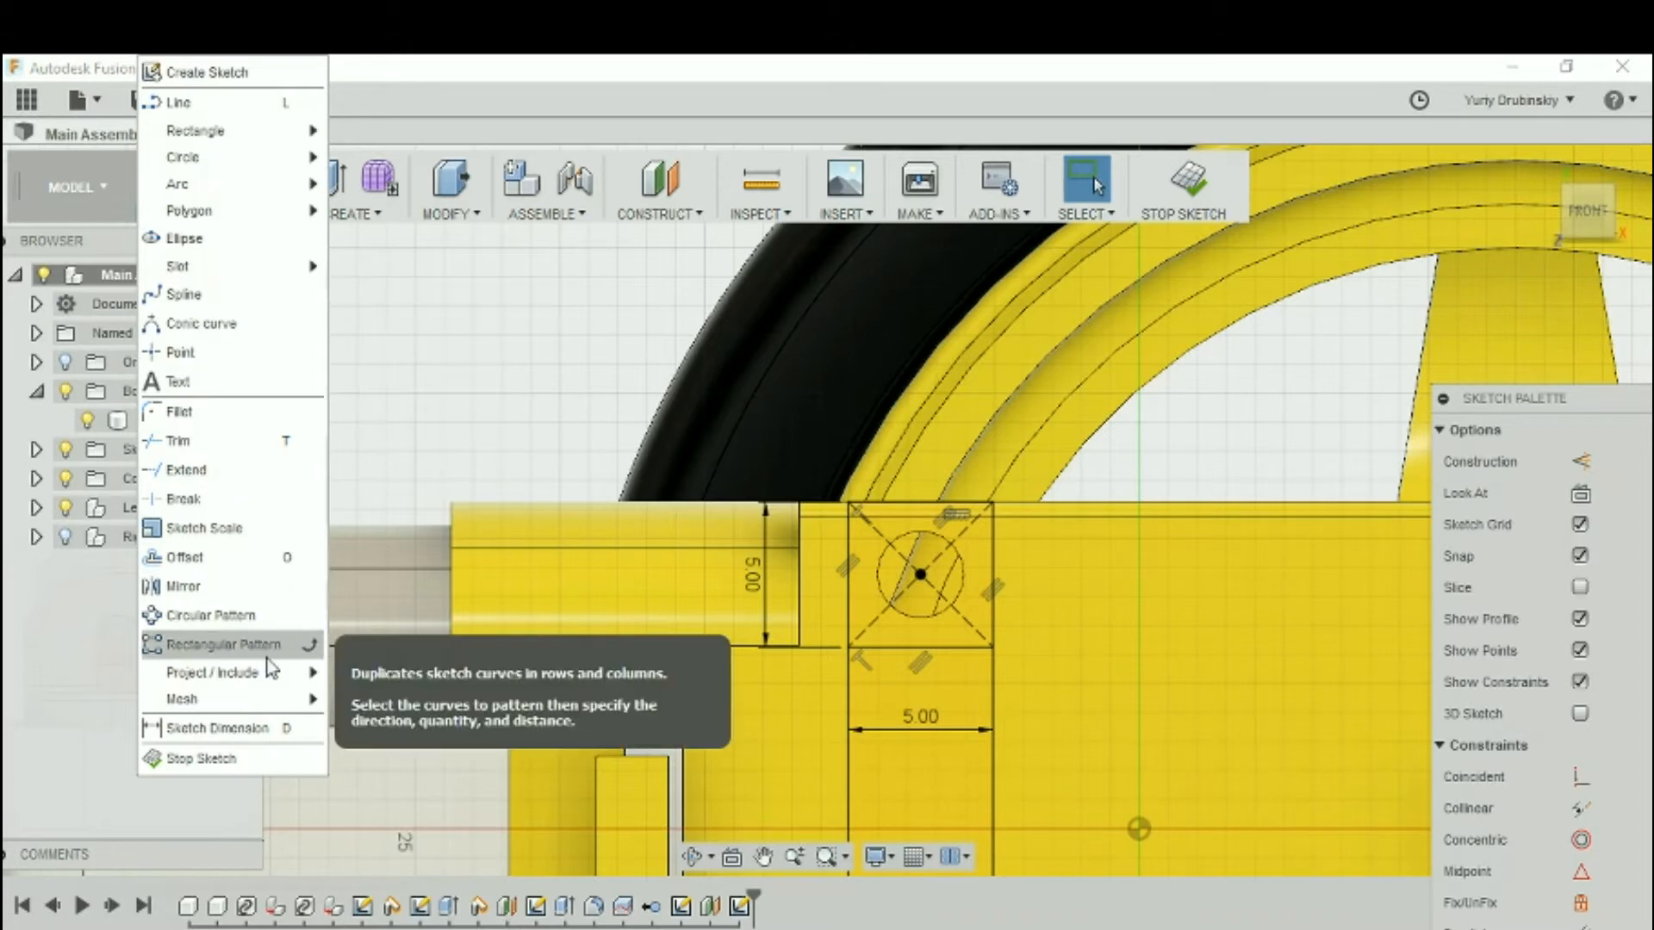
{"action": "mouse_move", "coordinate": [271, 671]}
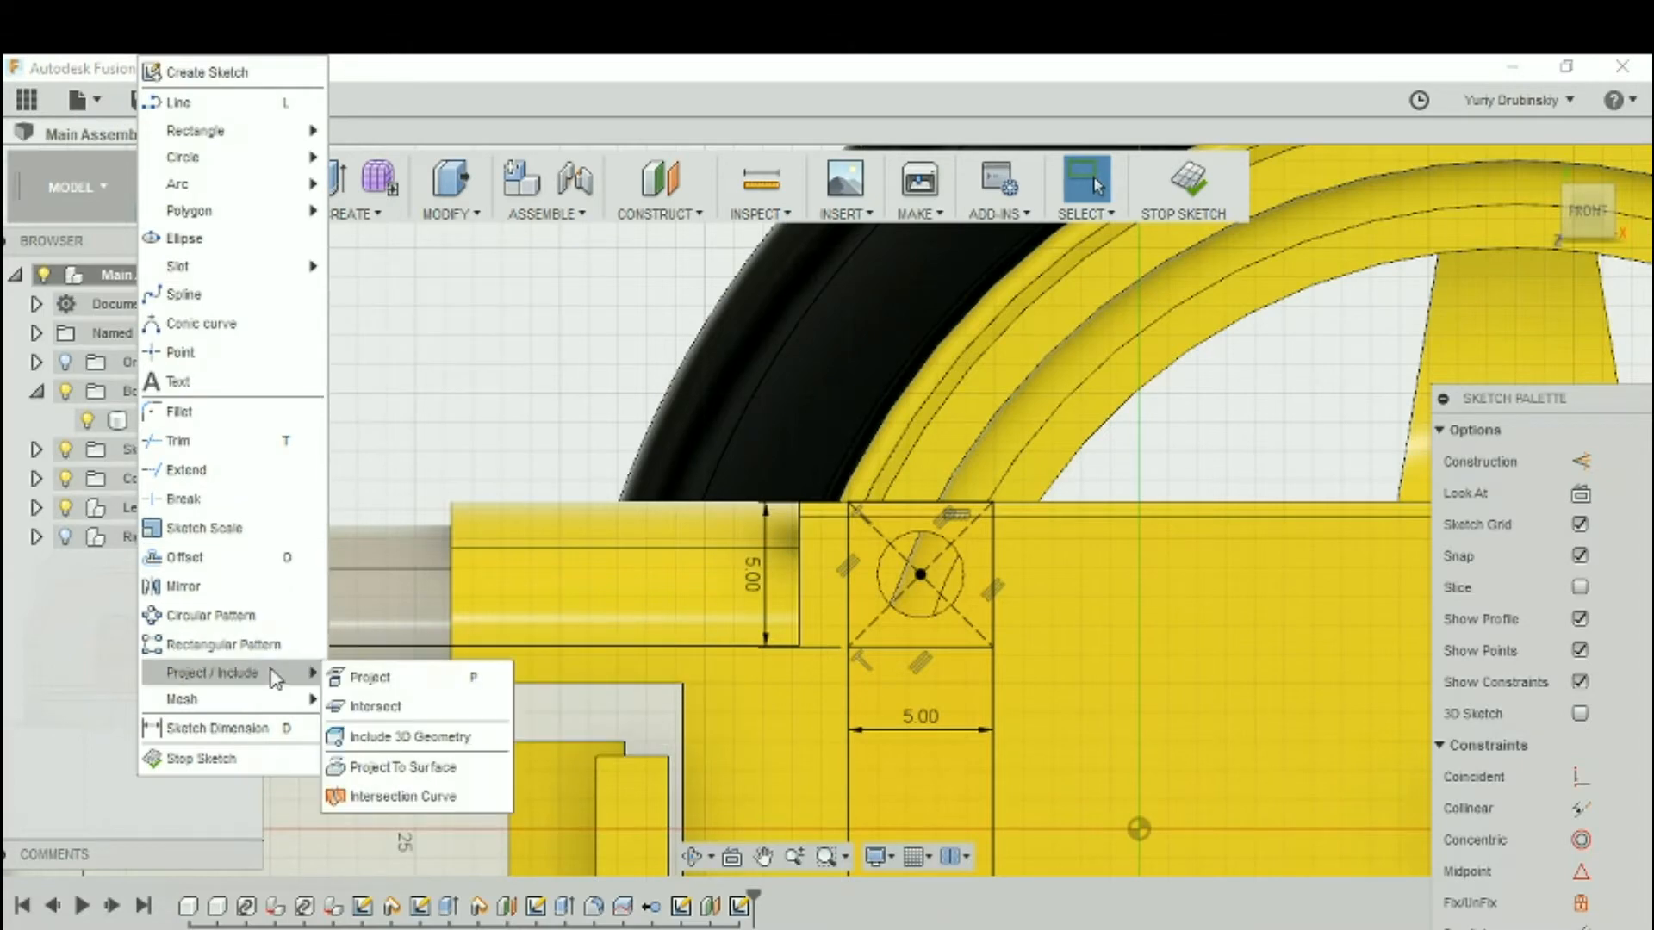
{"action": "left_click", "coordinate": [369, 680]}
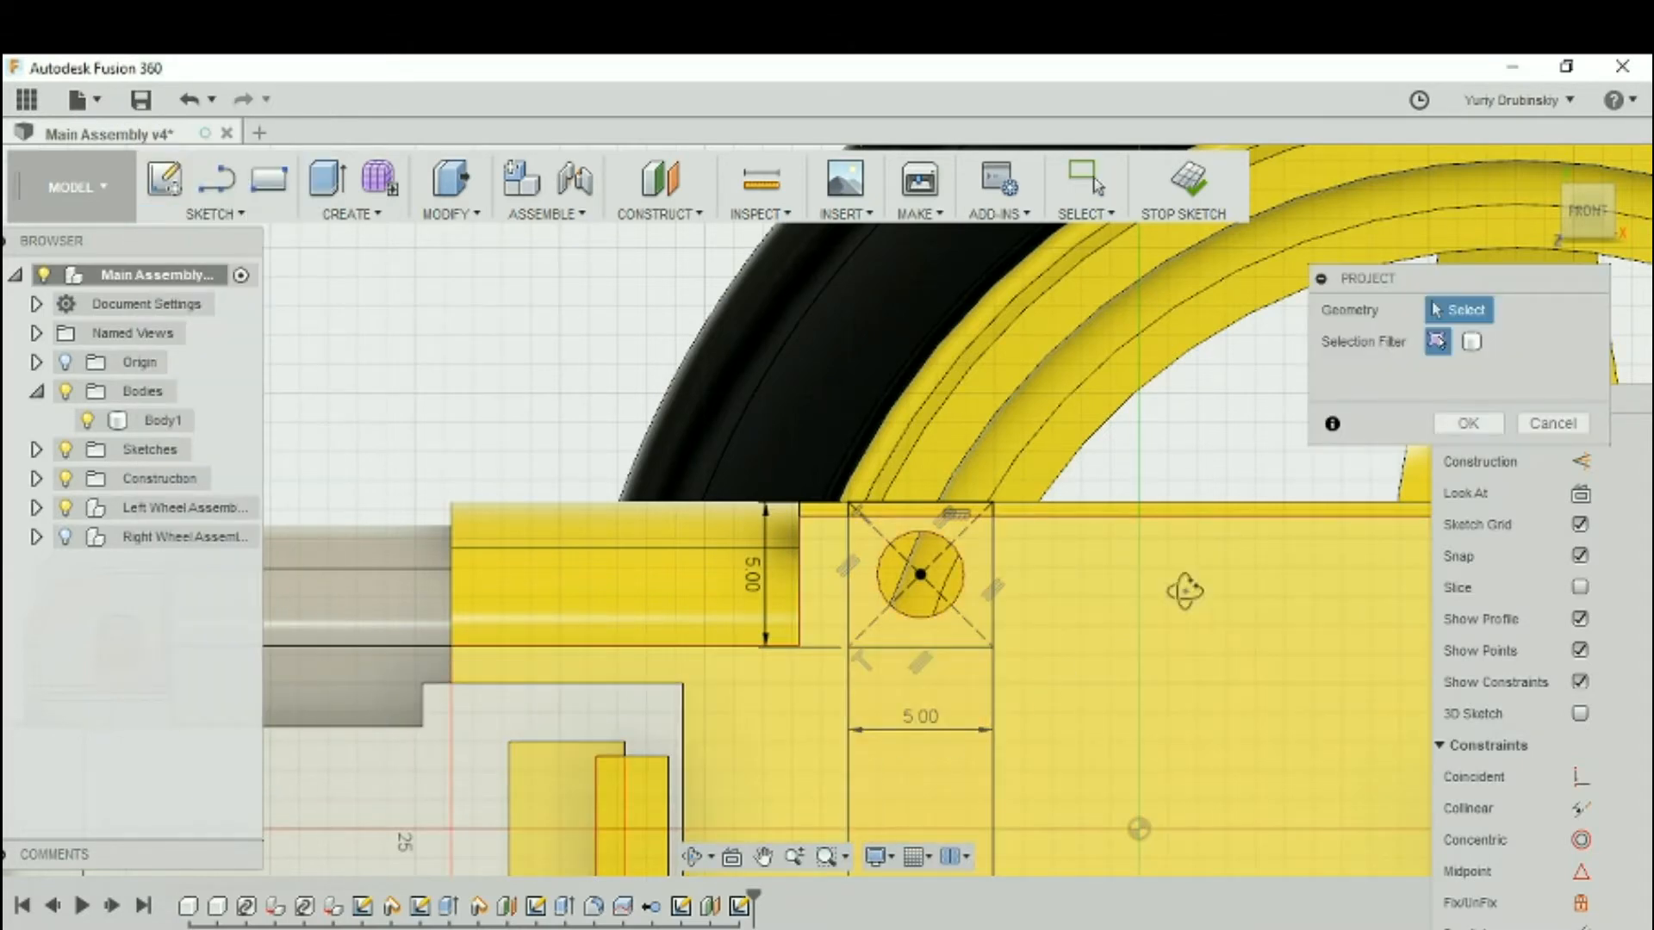
{"action": "middle_click_drag", "start_coordinate": [1189, 603], "coordinate": [1070, 568], "text": "shift"}
{"action": "scroll", "coordinate": [1069, 560], "scroll_direction": "up", "scroll_amount": 3}
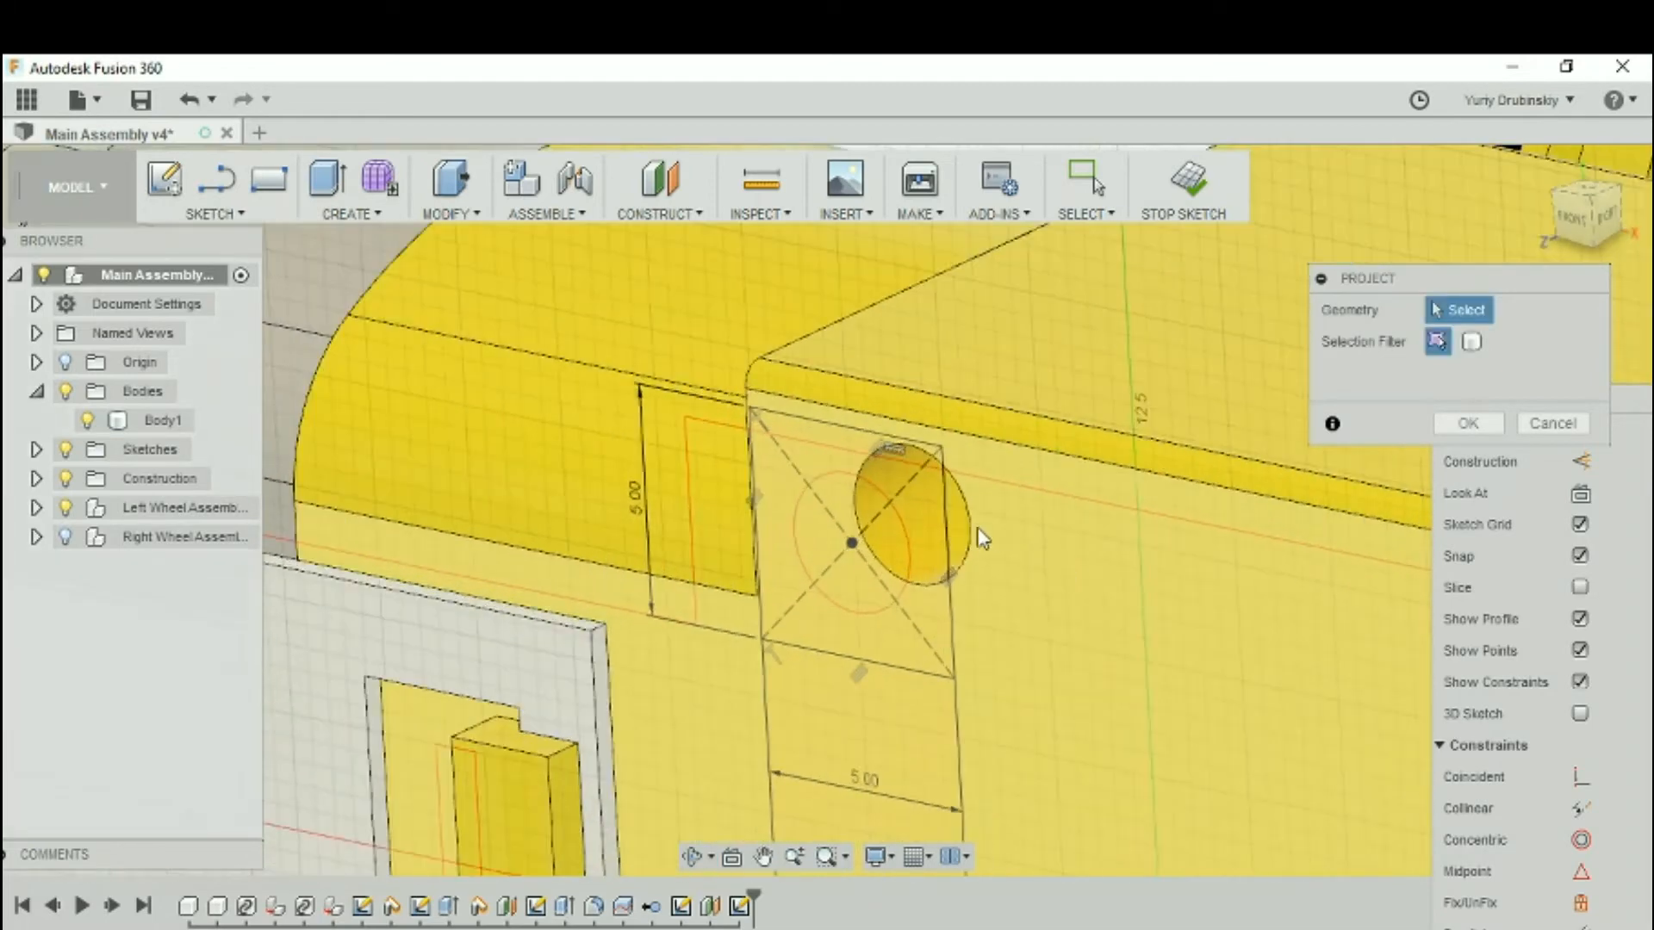
{"action": "left_click", "coordinate": [861, 556]}
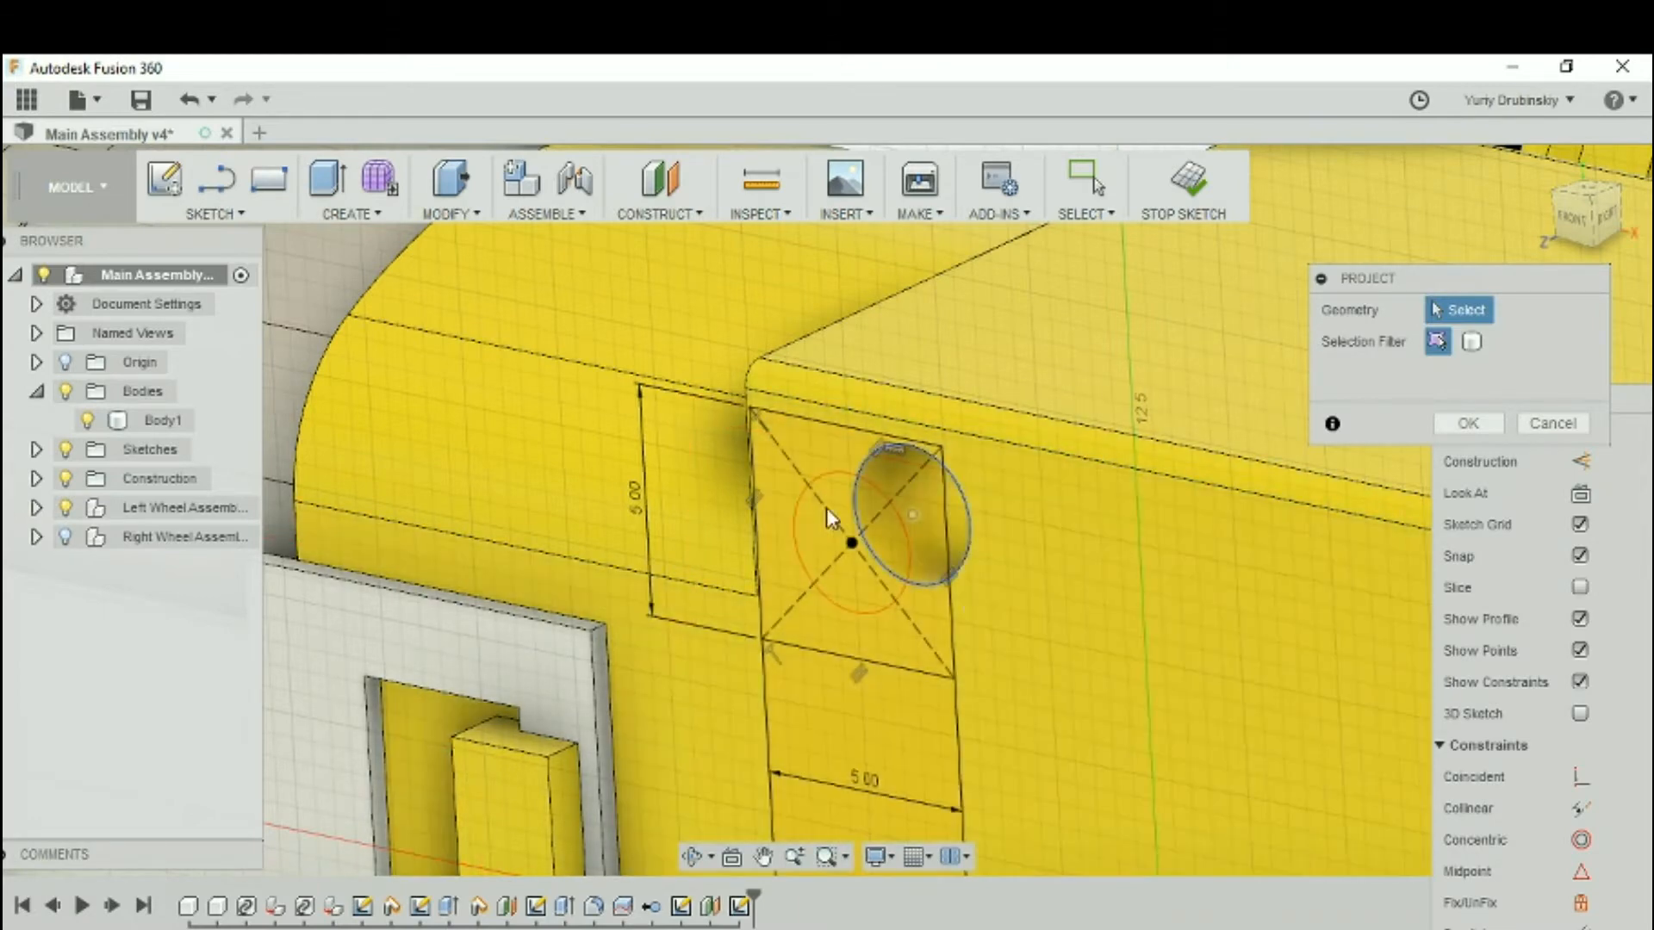
{"action": "scroll", "coordinate": [966, 520], "scroll_direction": "up", "scroll_amount": 3}
{"action": "left_click", "coordinate": [968, 522]}
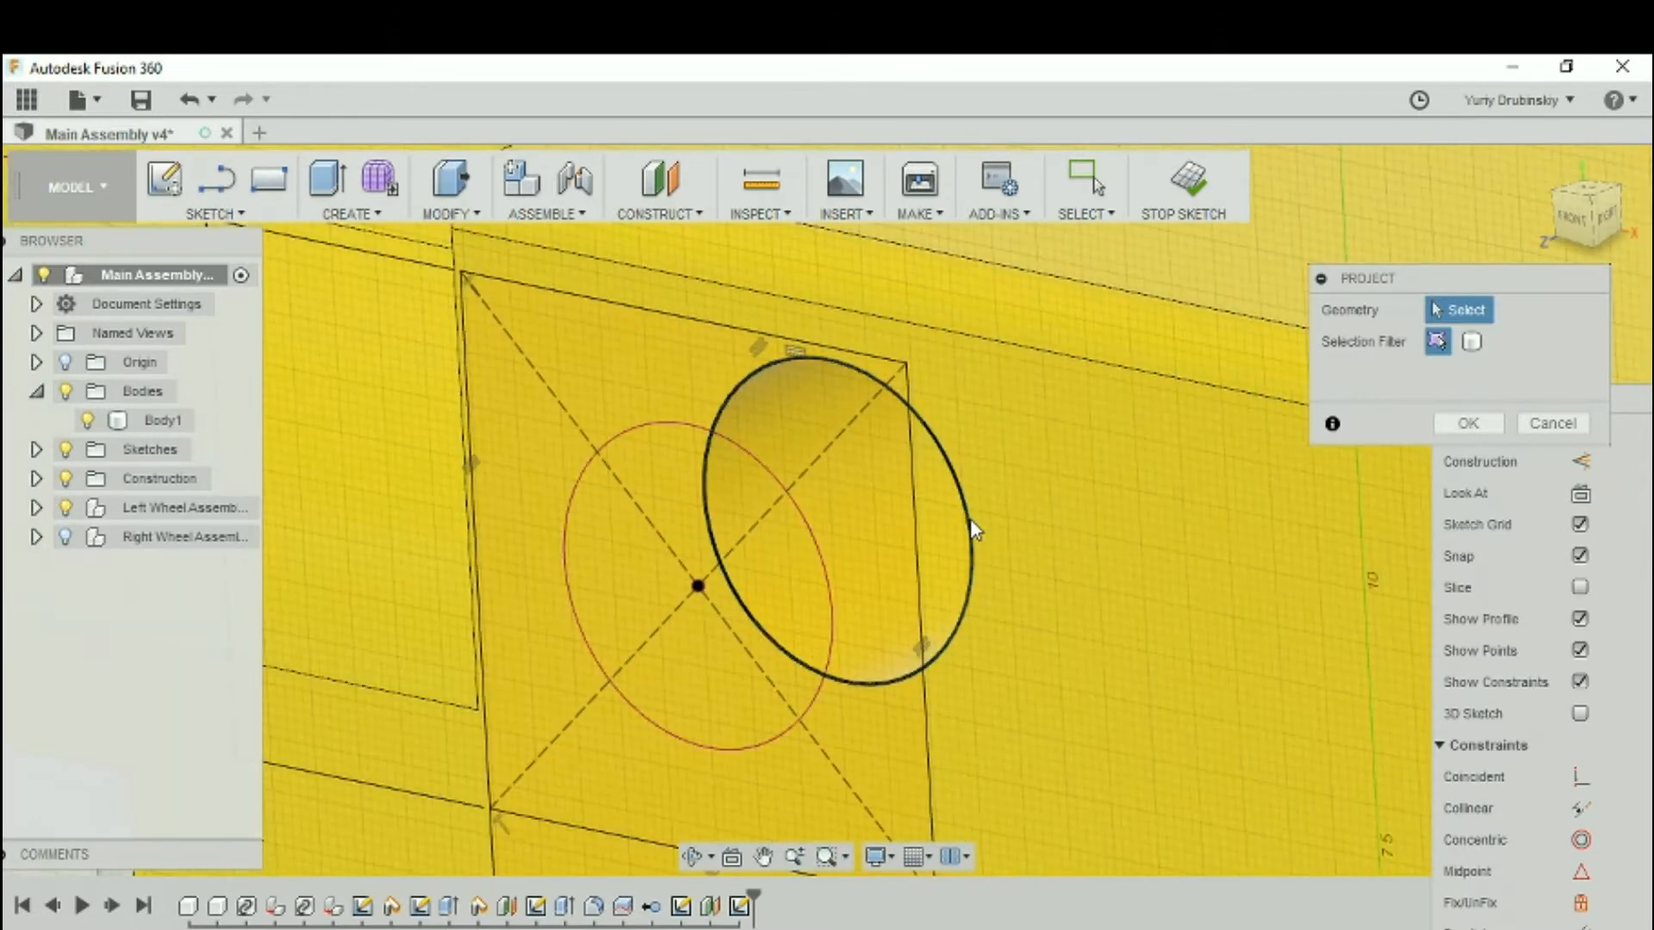
{"action": "scroll", "coordinate": [1033, 590], "scroll_direction": "down", "scroll_amount": 4}
{"action": "middle_click_drag", "start_coordinate": [1015, 612], "coordinate": [1009, 615], "text": "shift"}
{"action": "scroll", "coordinate": [1010, 591], "scroll_direction": "up", "scroll_amount": 3}
{"action": "left_click", "coordinate": [1468, 423]}
Finish the bracket sketch and view the motor from the front
{"action": "mouse_move", "coordinate": [951, 680]}
{"action": "middle_mouse_down", "text": "shift"}
{"action": "mouse_move", "coordinate": [965, 695]}
{"action": "mouse_move", "coordinate": [960, 676]}
{"action": "middle_mouse_up", "text": "shift"}
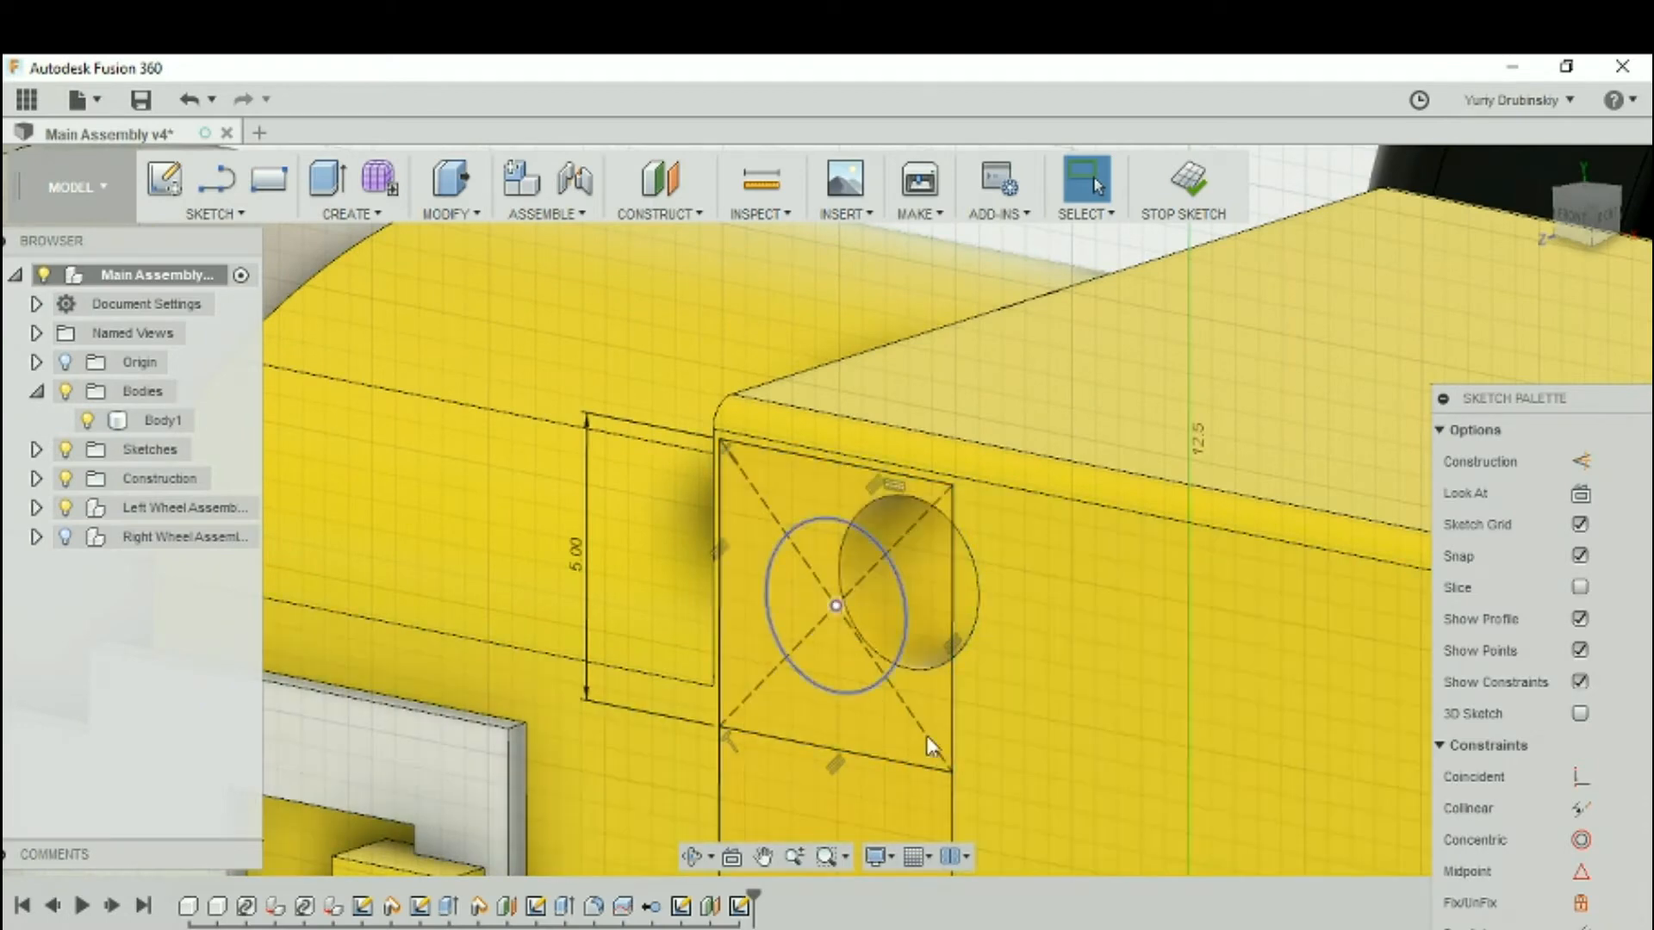
{"action": "mouse_move", "coordinate": [973, 829]}
{"action": "middle_mouse_down", "text": "shift"}
{"action": "mouse_move", "coordinate": [967, 728]}
{"action": "mouse_move", "coordinate": [1006, 685]}
{"action": "mouse_move", "coordinate": [1431, 667]}
{"action": "middle_mouse_up", "text": "shift"}
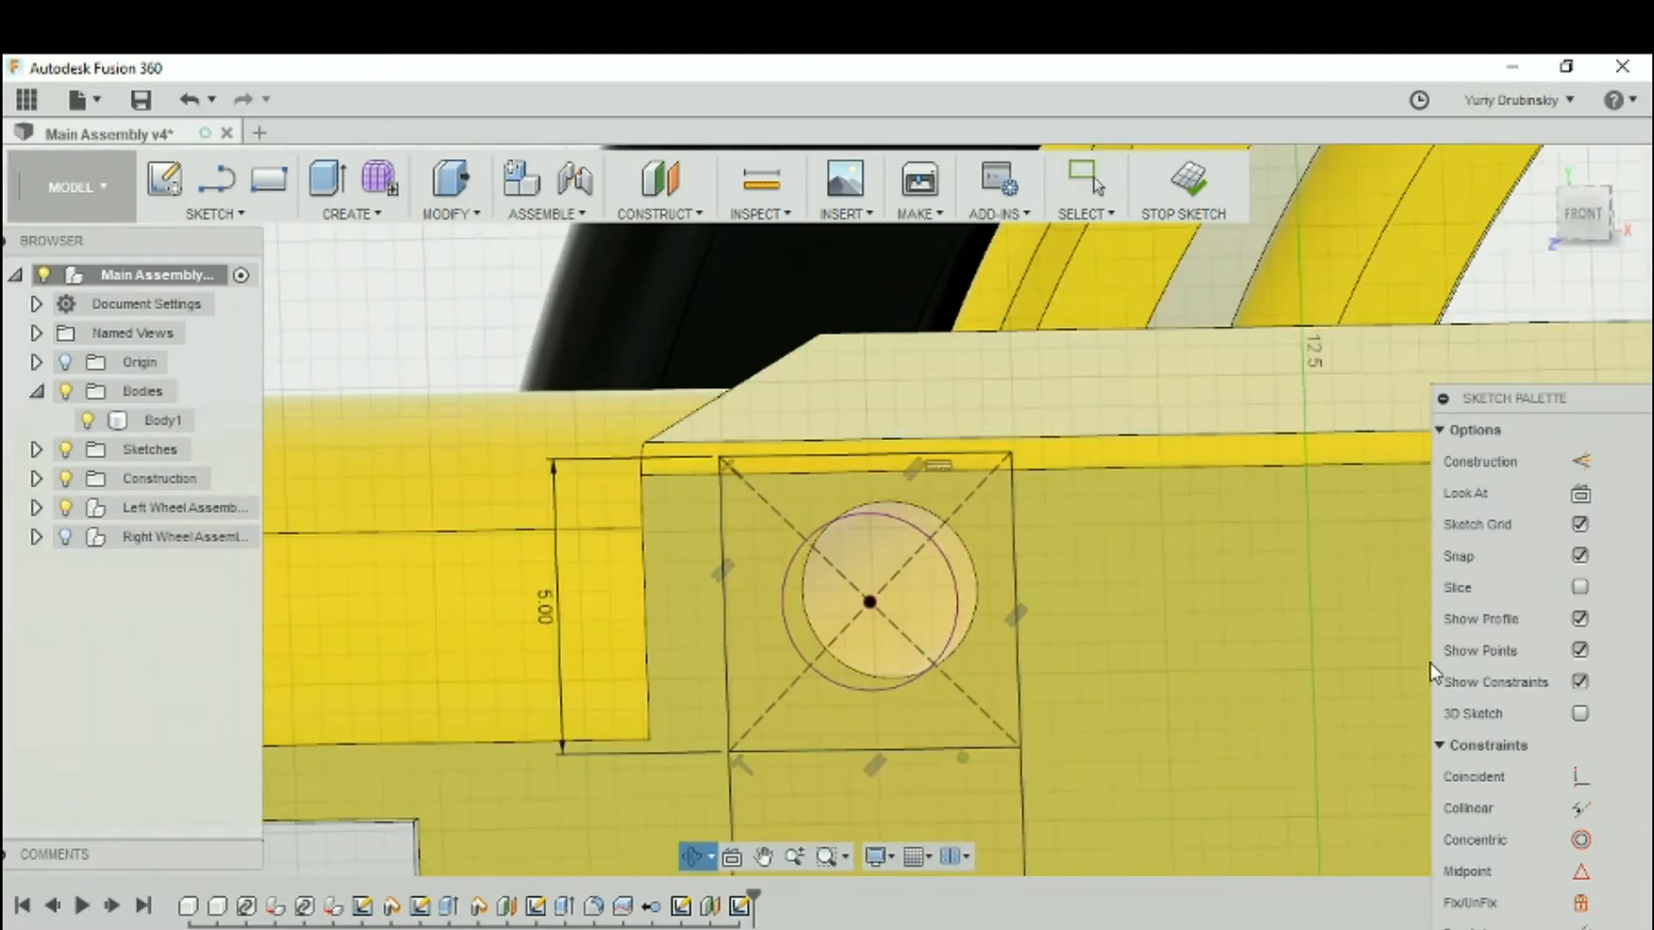
{"action": "left_click", "coordinate": [1206, 187]}
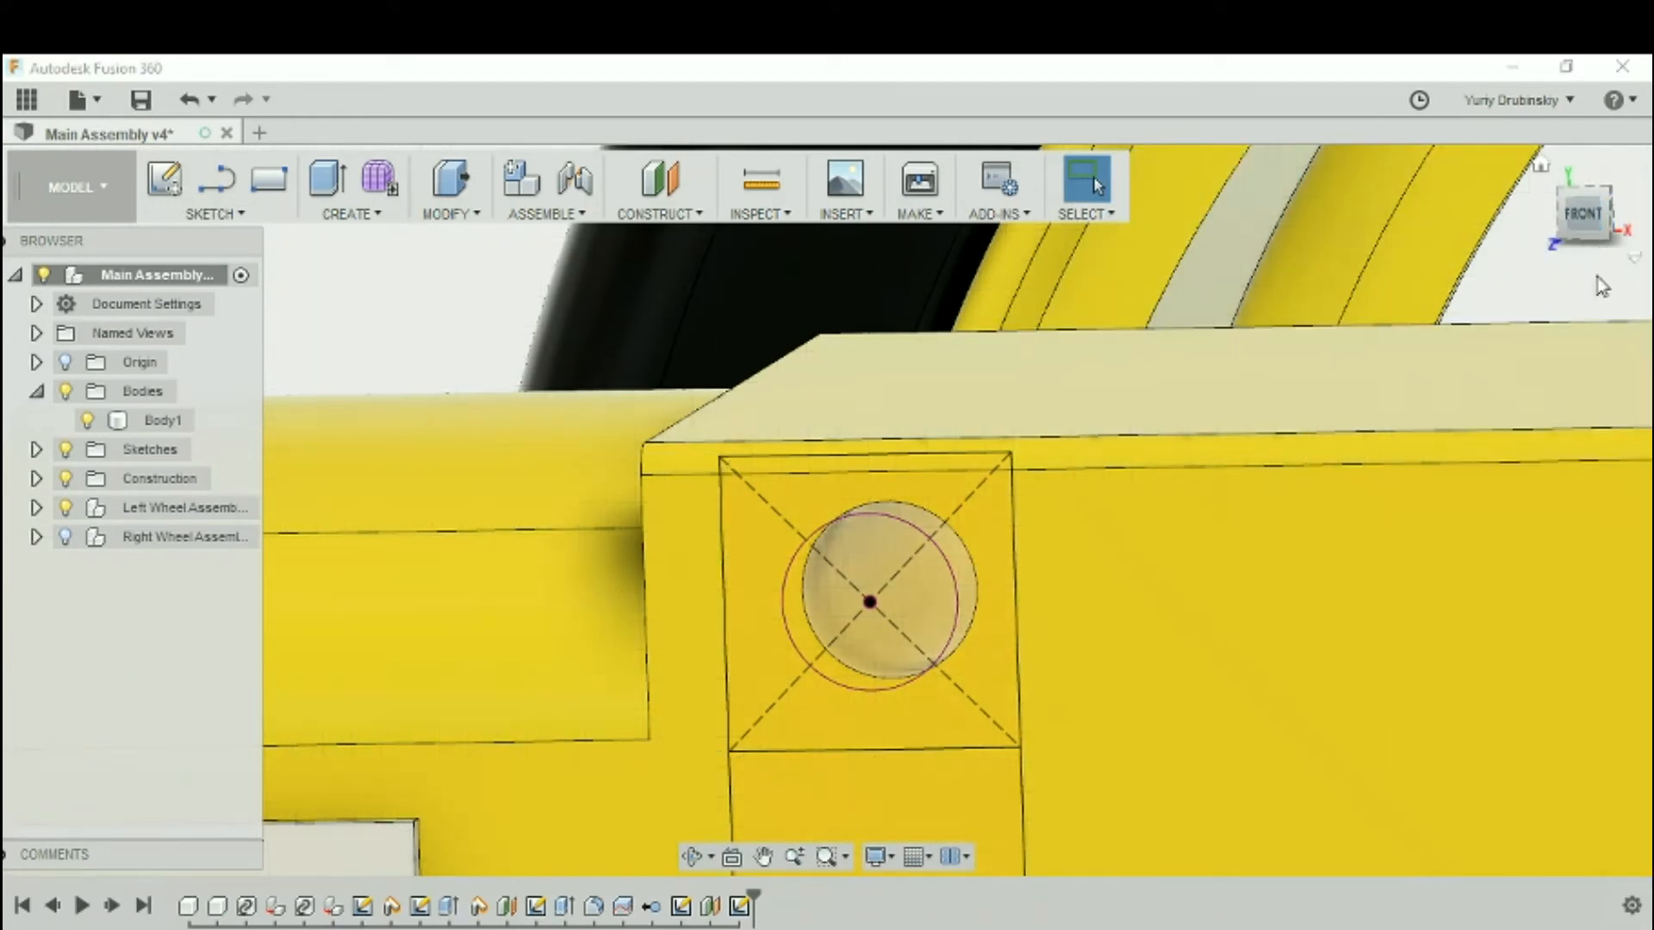
{"action": "left_click", "coordinate": [1595, 213]}
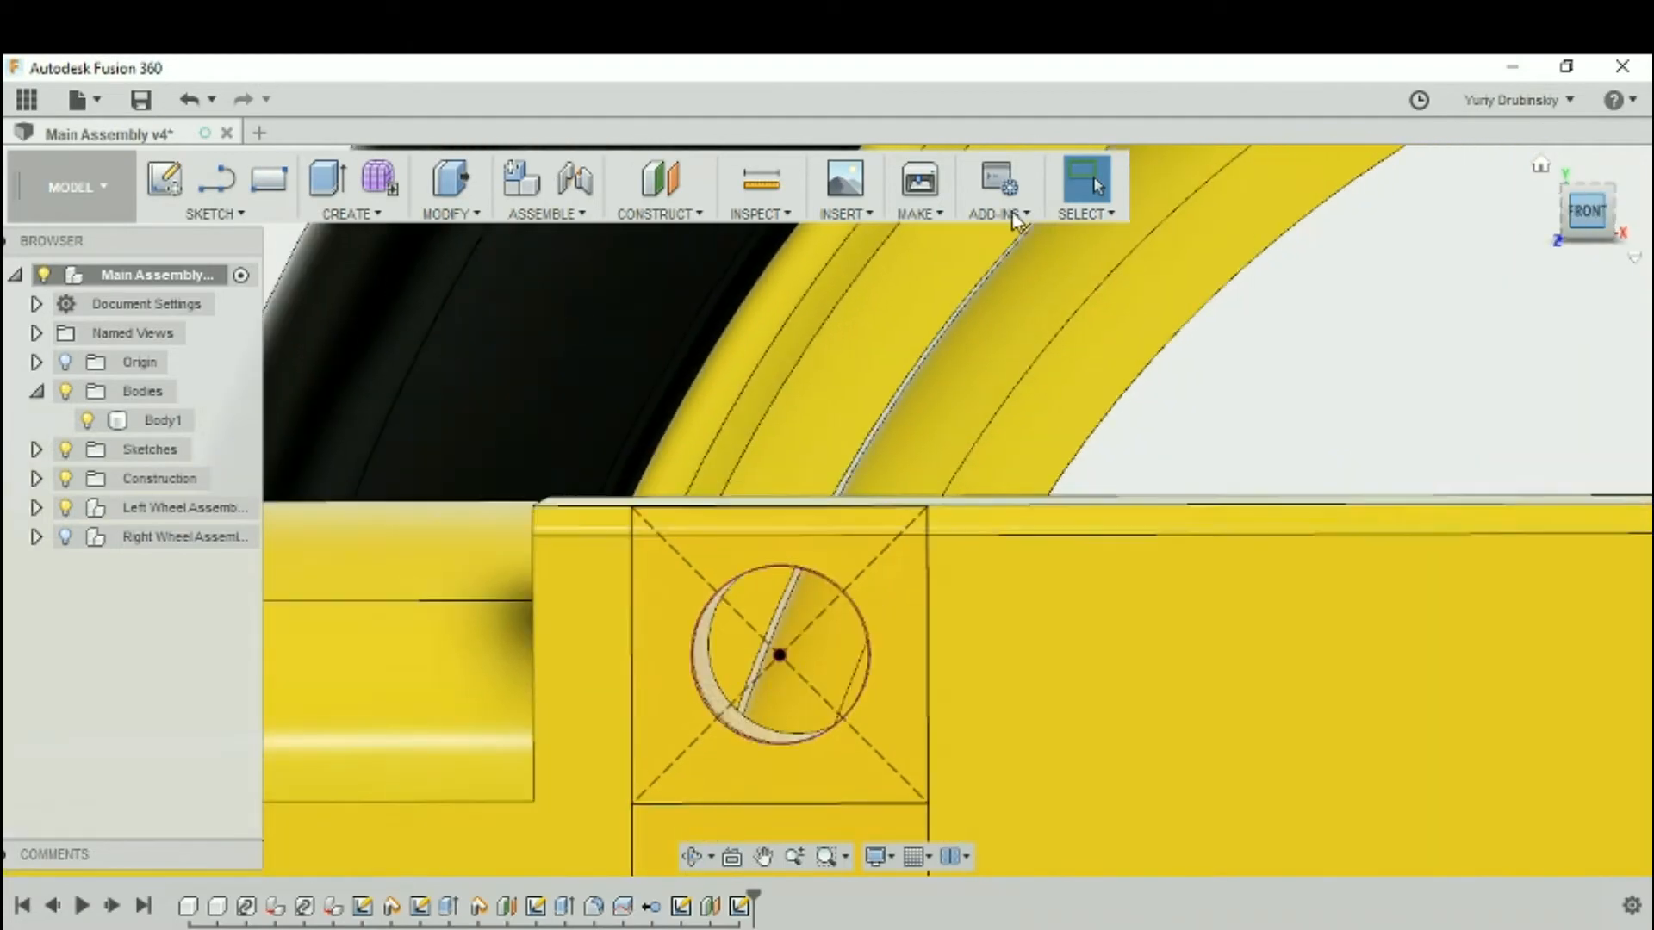
{"action": "scroll", "coordinate": [899, 690], "scroll_direction": "down", "scroll_amount": 3}
{"action": "middle_click_drag", "start_coordinate": [908, 649], "coordinate": [983, 446]}
{"action": "key", "text": "Escape"}
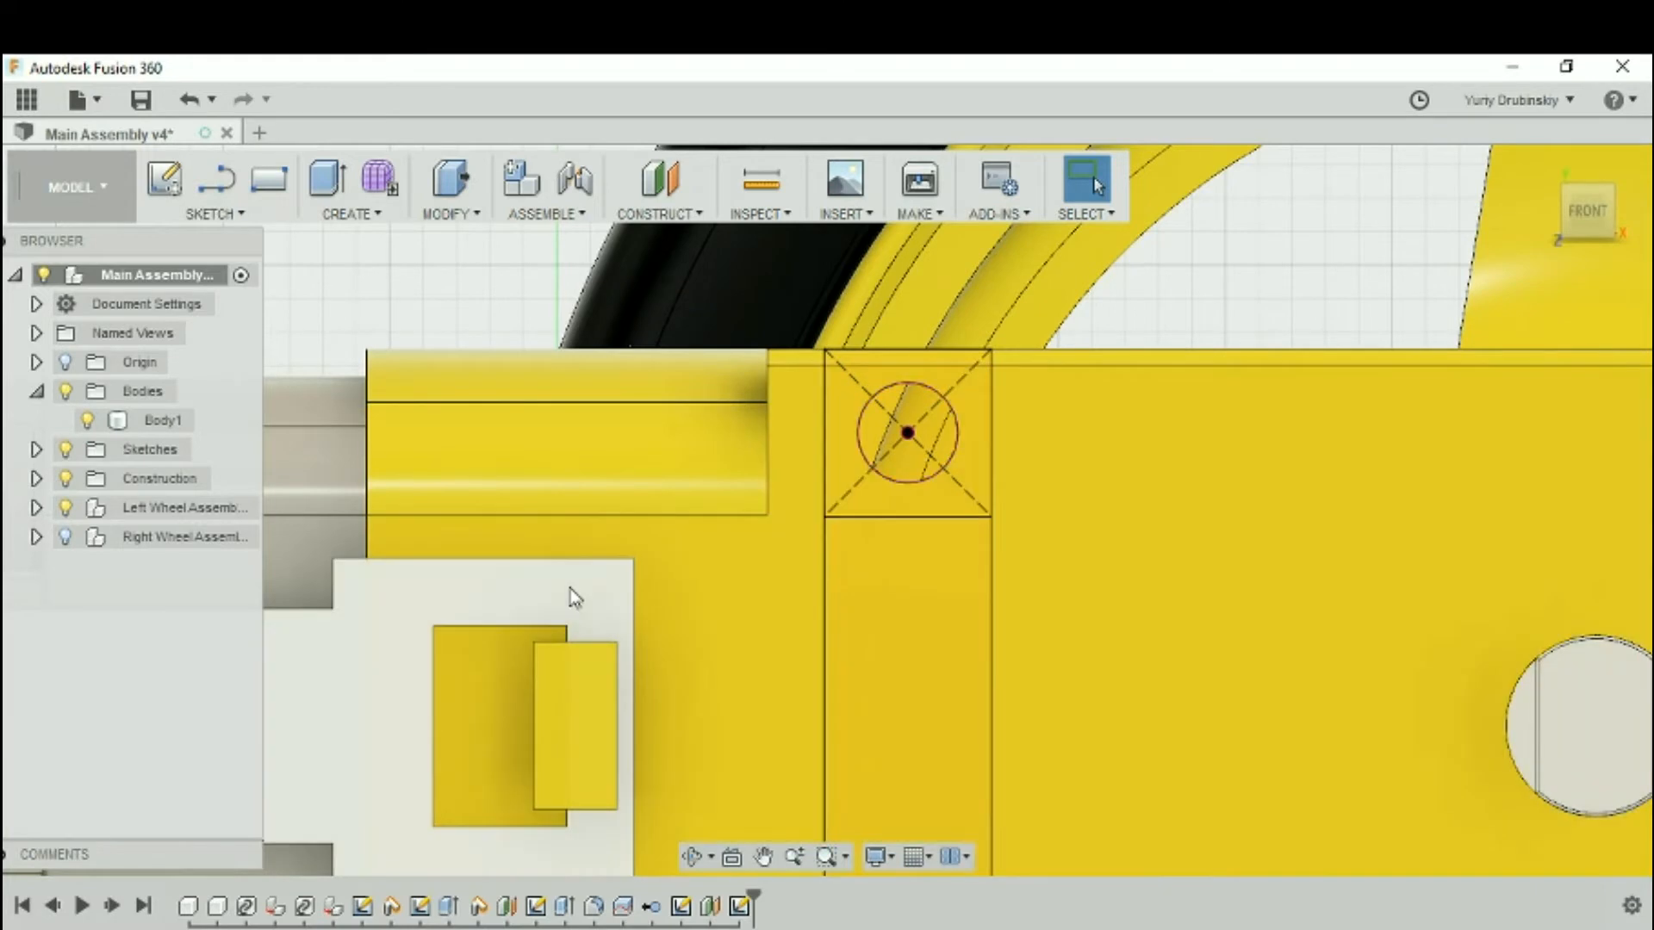
{"action": "left_click", "coordinate": [610, 620]}
{"action": "left_click", "coordinate": [677, 560]}
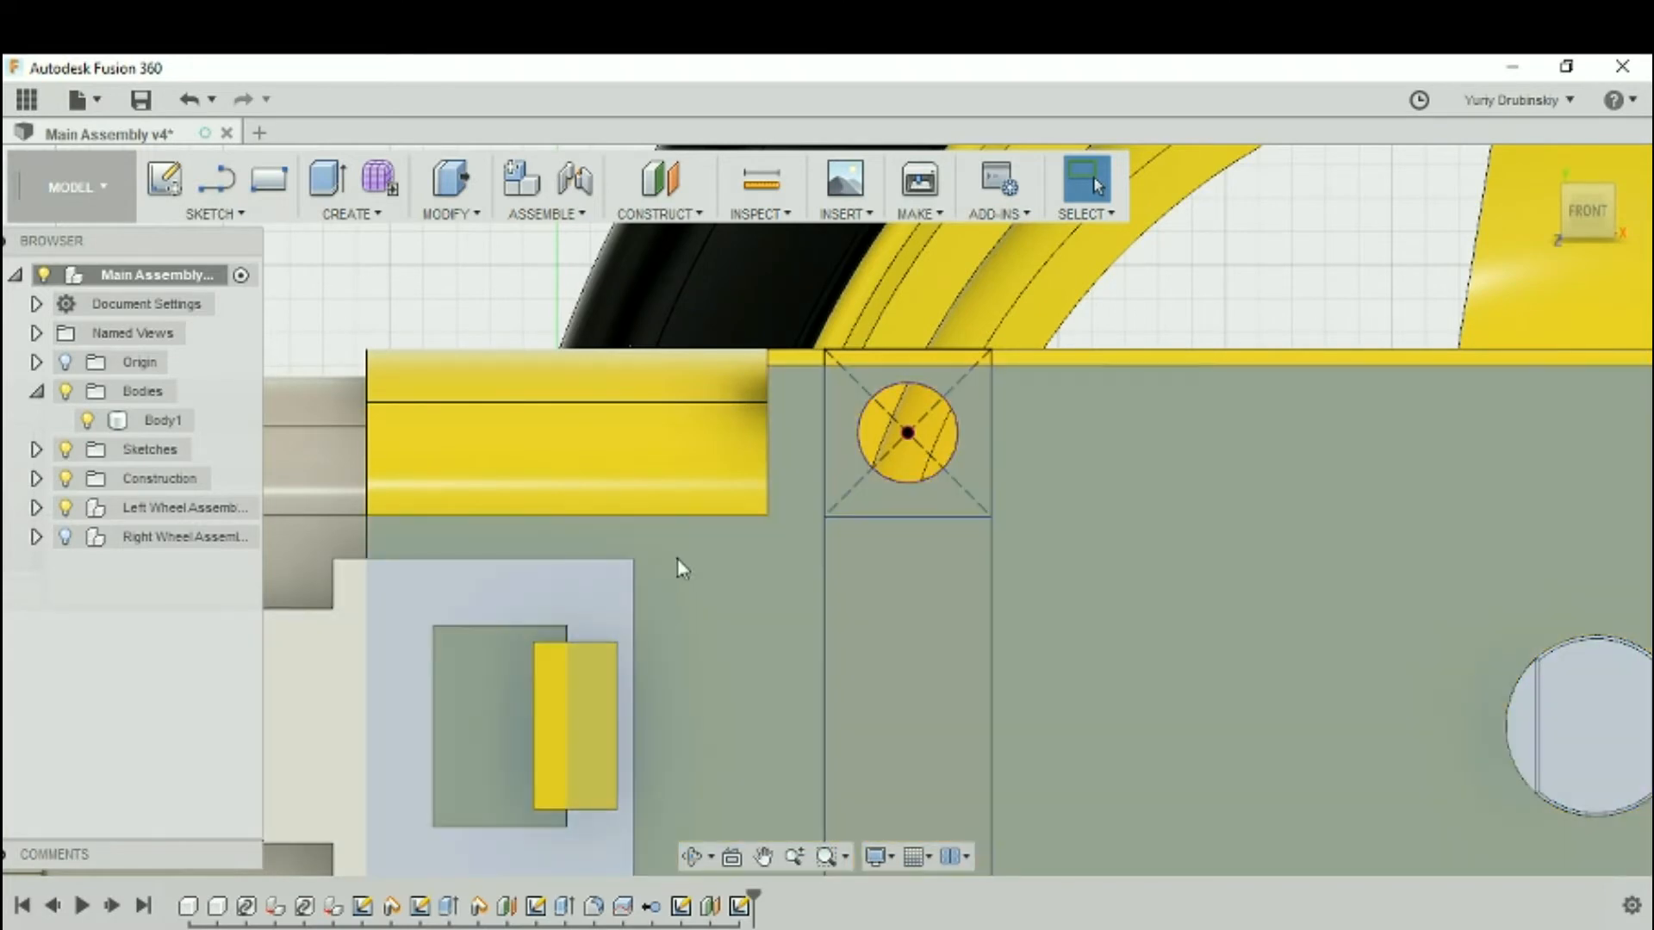
{"action": "left_click", "coordinate": [480, 331]}
{"action": "left_click", "coordinate": [392, 215]}
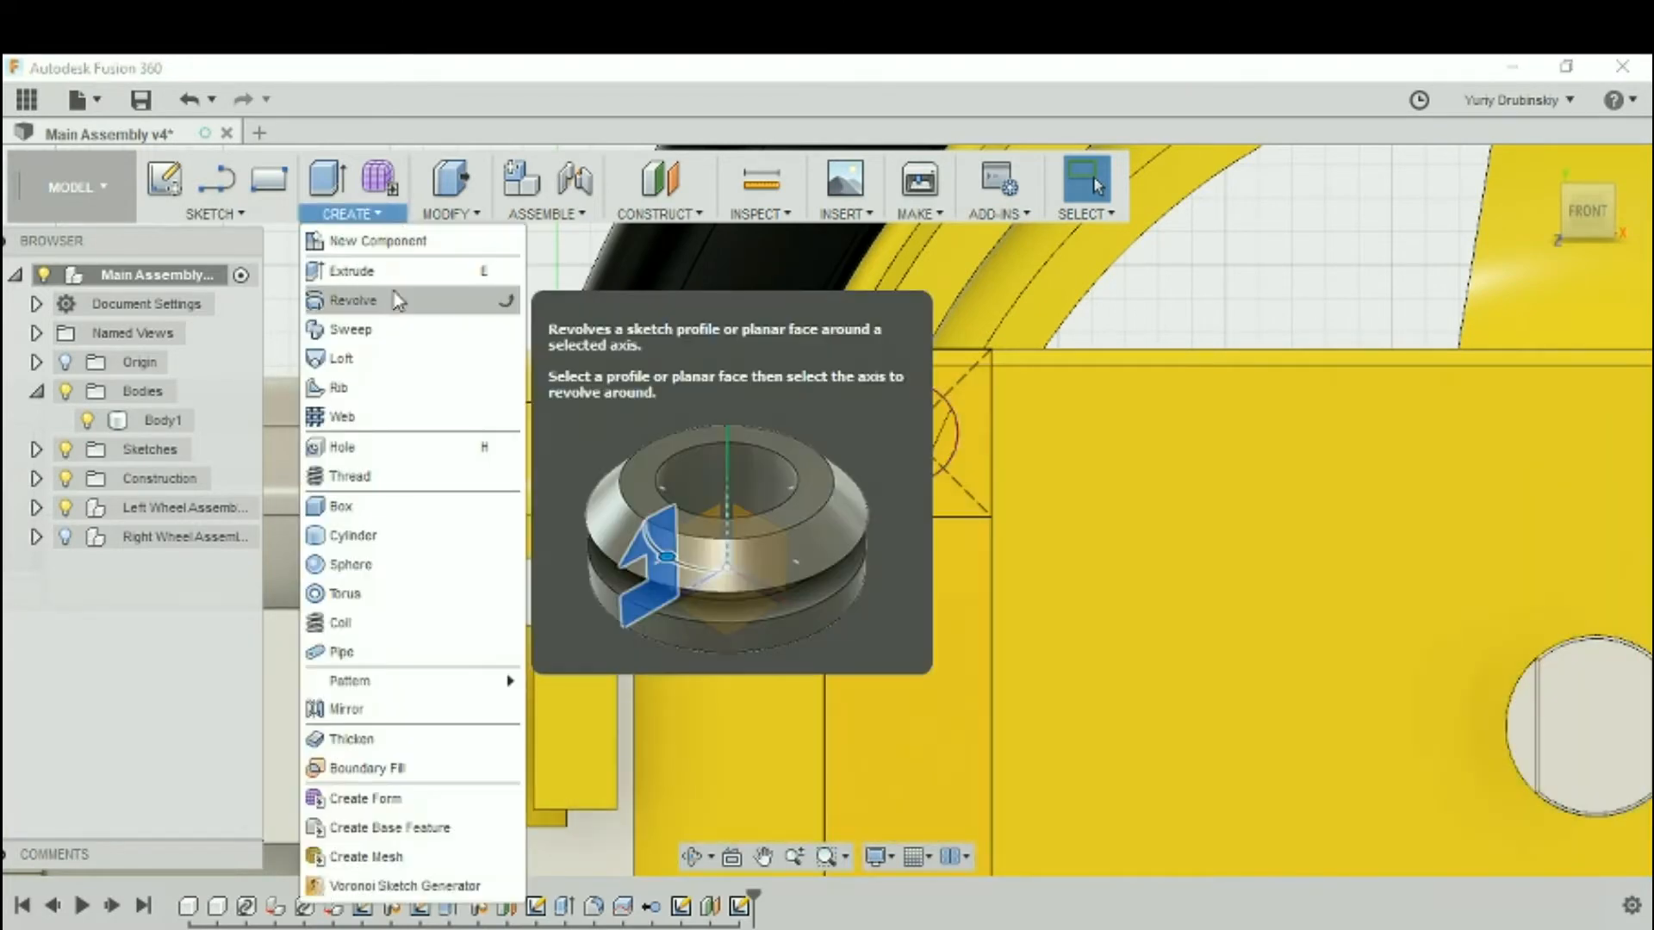
{"action": "left_click", "coordinate": [394, 281]}
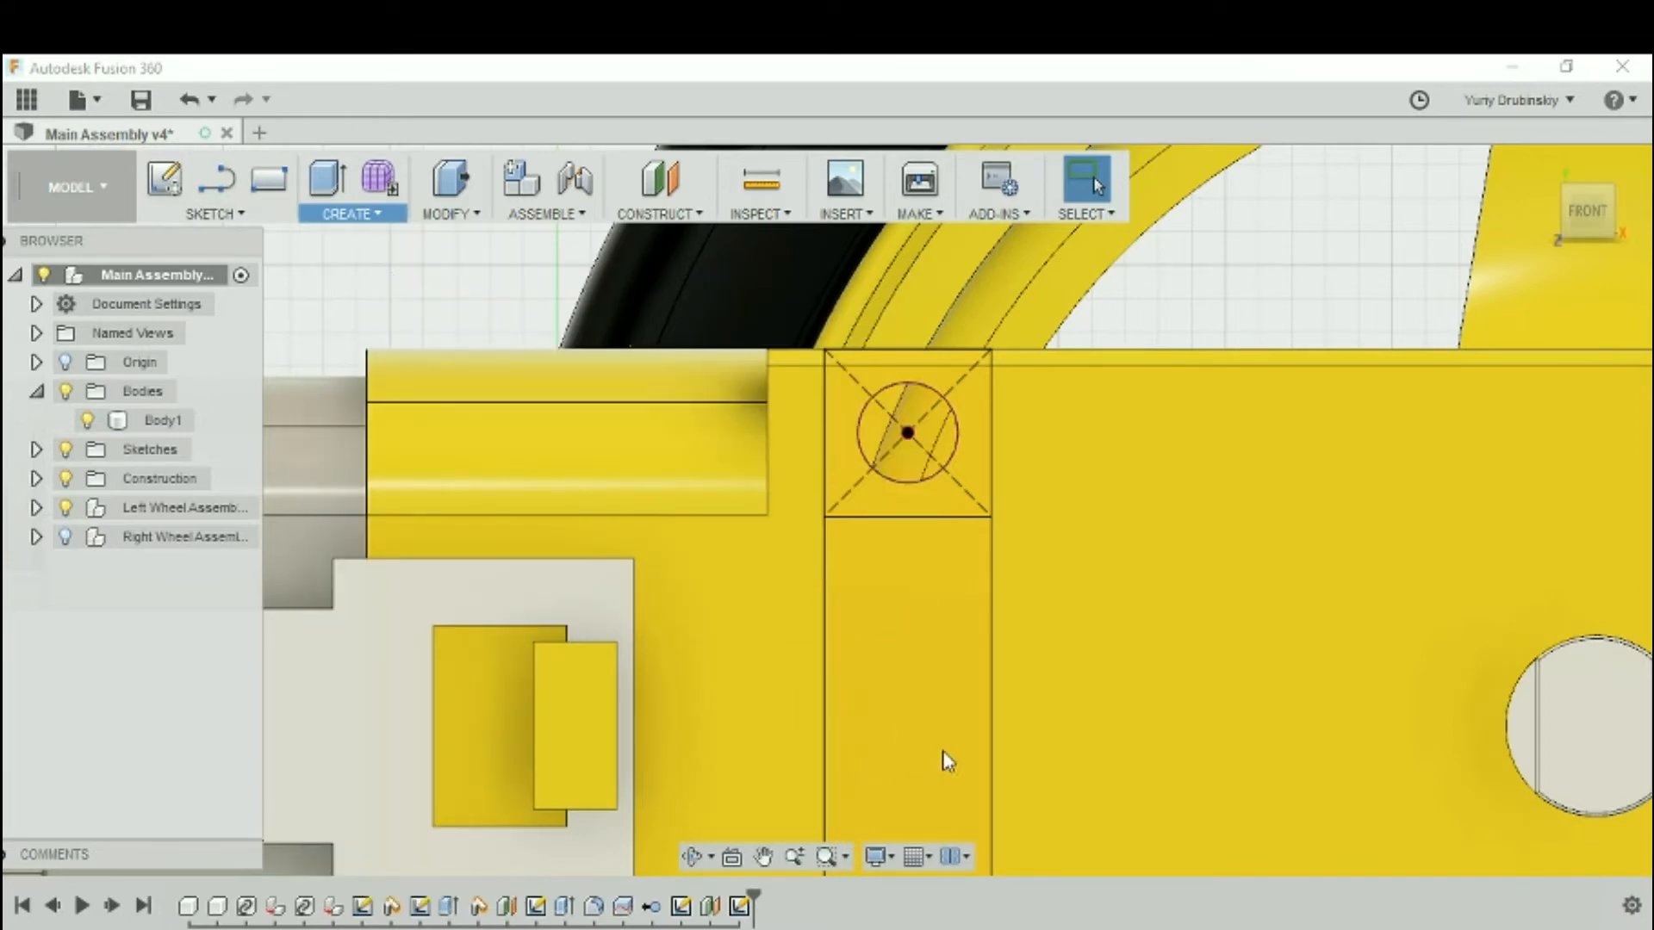
{"action": "scroll", "coordinate": [943, 751], "scroll_direction": "down", "scroll_amount": 2}
{"action": "middle_click_drag", "start_coordinate": [943, 751], "coordinate": [938, 480]}
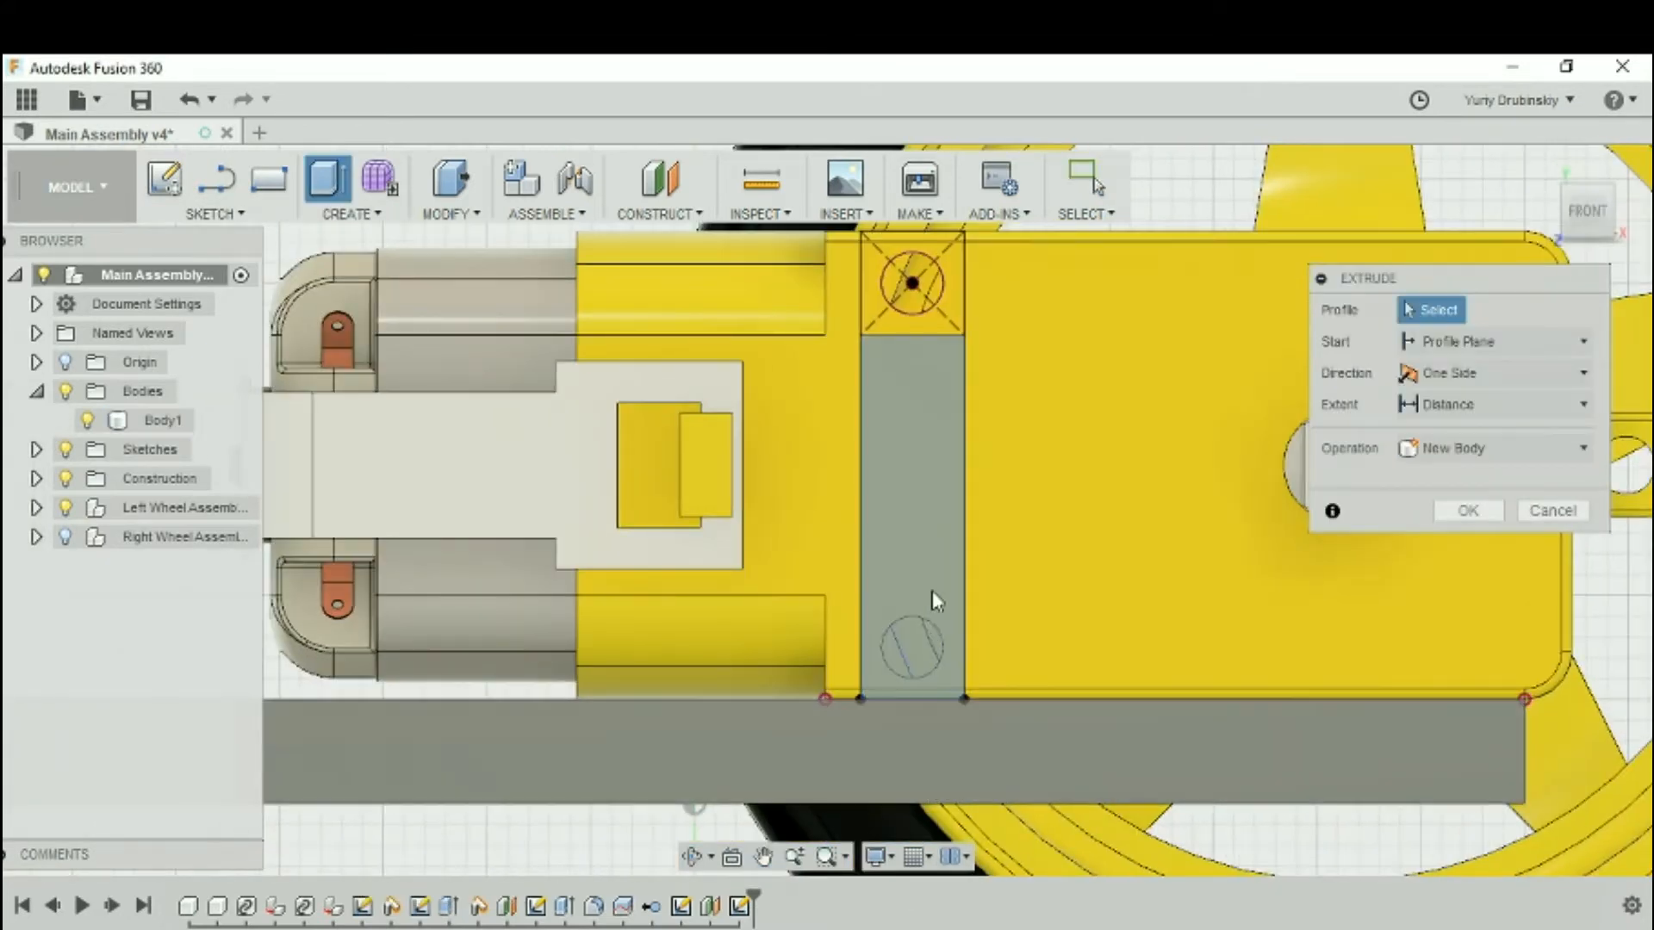
{"action": "left_click", "coordinate": [932, 517]}
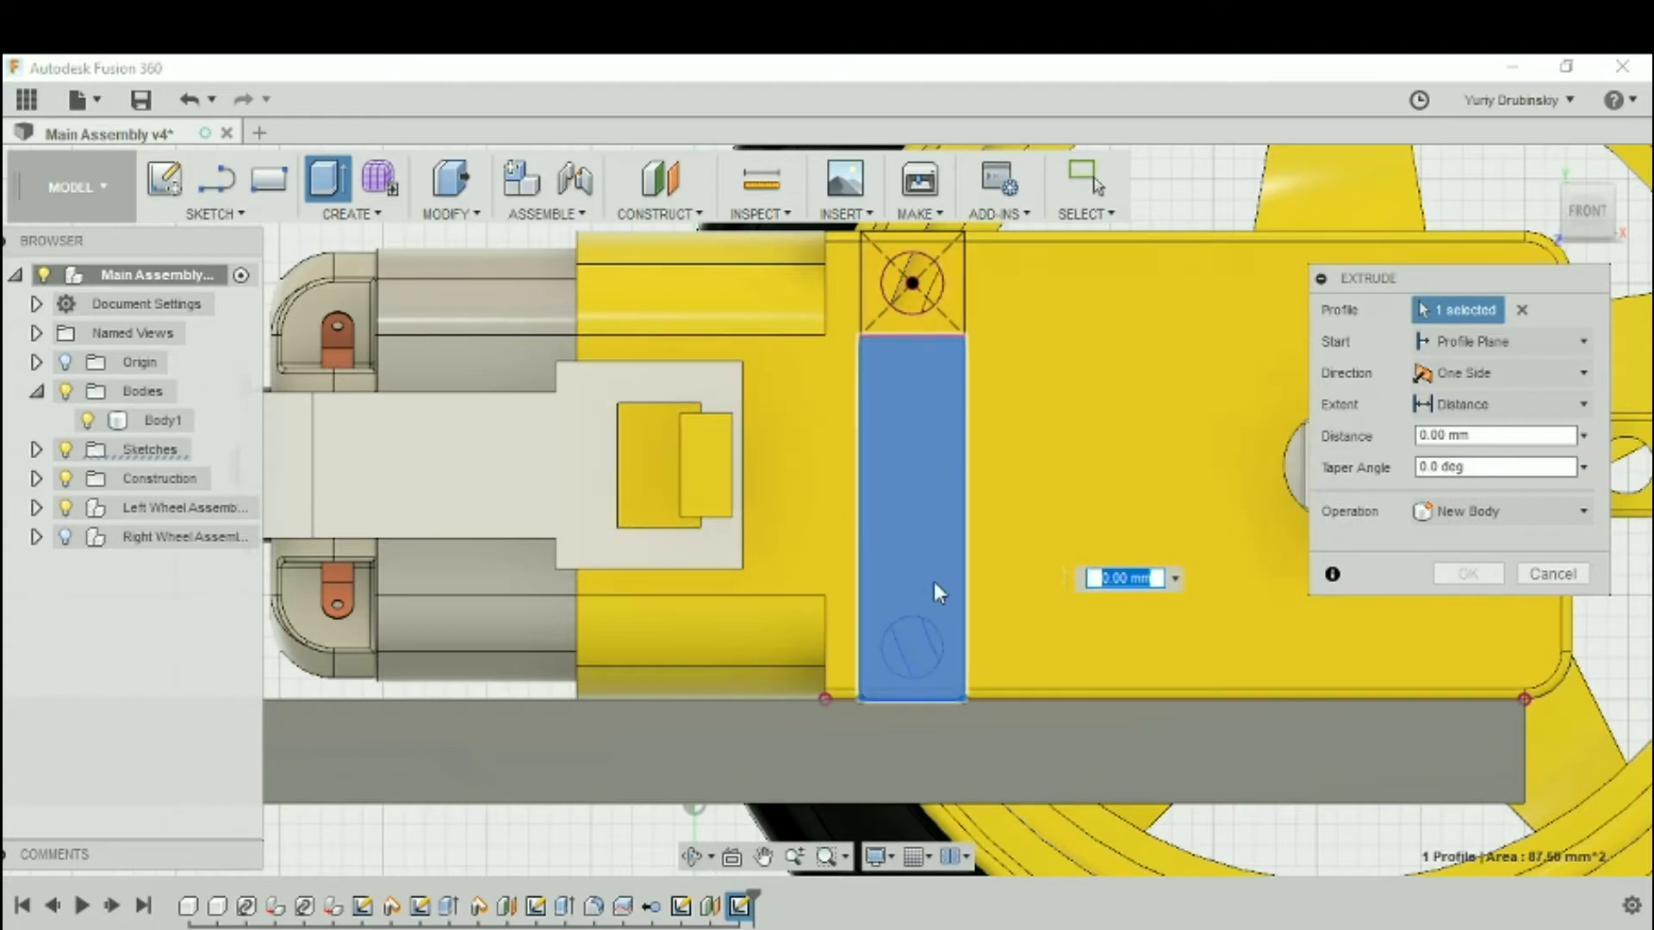
{"action": "scroll", "coordinate": [953, 565], "scroll_direction": "up", "scroll_amount": 3}
{"action": "scroll", "coordinate": [953, 565], "scroll_direction": "down", "scroll_amount": 4}
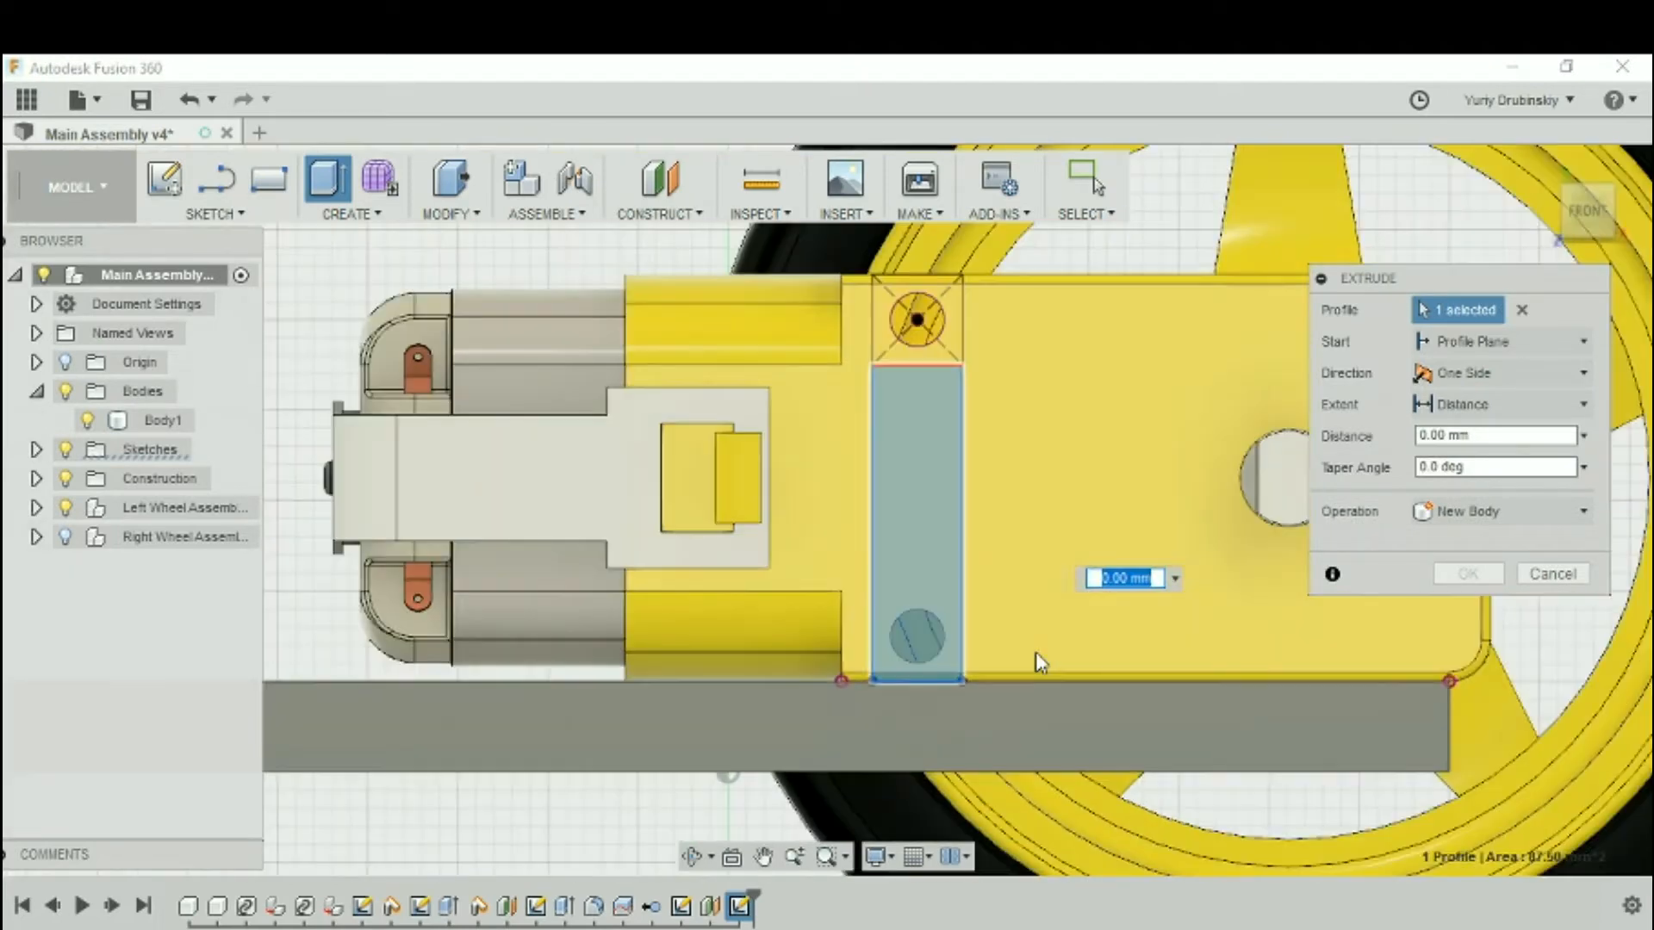
{"action": "middle_click_drag", "start_coordinate": [964, 574], "coordinate": [887, 617]}
{"action": "scroll", "coordinate": [888, 616], "scroll_direction": "up", "scroll_amount": 4}
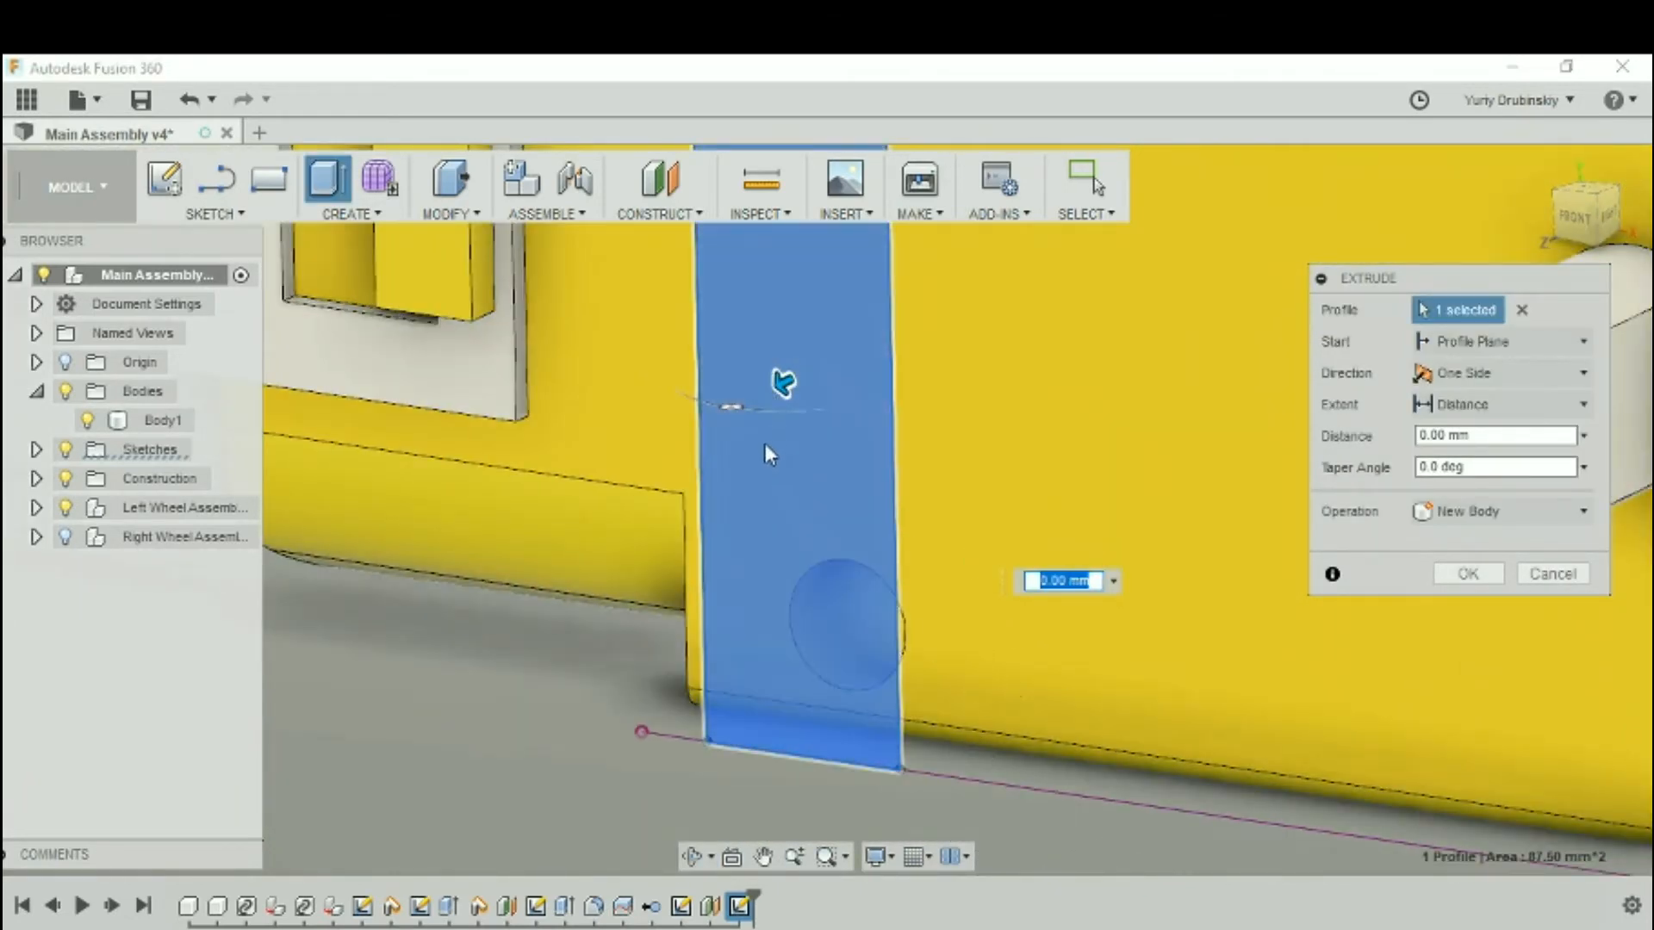
{"action": "scroll", "coordinate": [752, 520], "scroll_direction": "down", "scroll_amount": 2}
{"action": "middle_click_drag", "start_coordinate": [767, 499], "coordinate": [840, 685]}
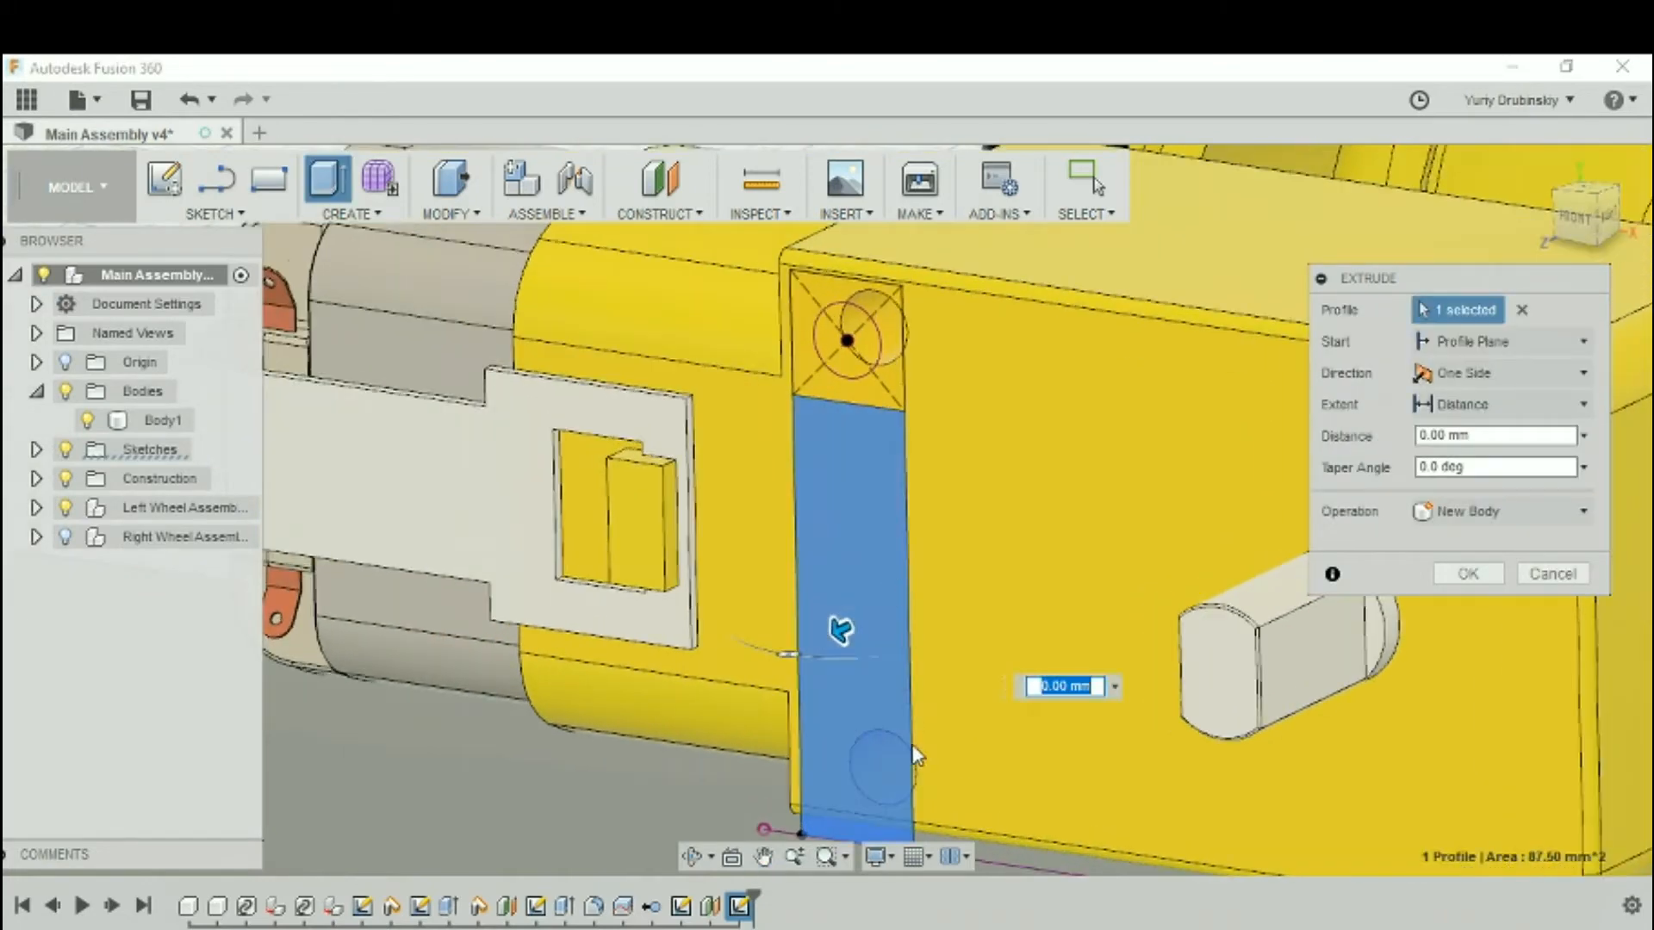
{"action": "middle_click_drag", "start_coordinate": [904, 732], "coordinate": [891, 660]}
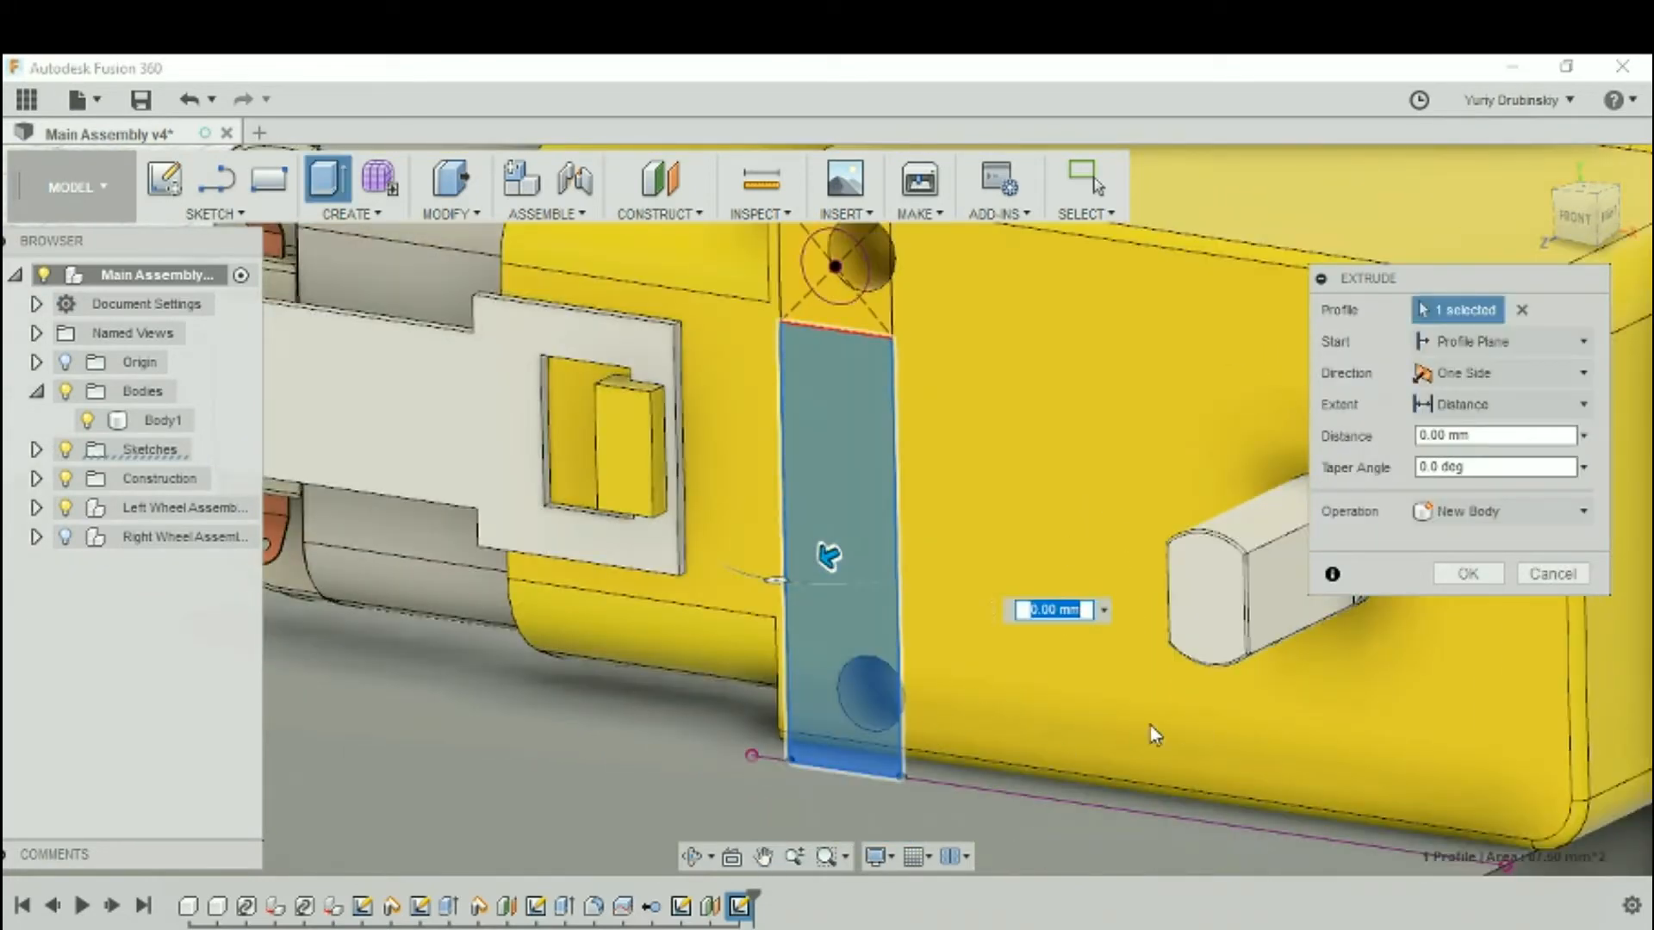
{"action": "left_click", "coordinate": [1547, 570]}
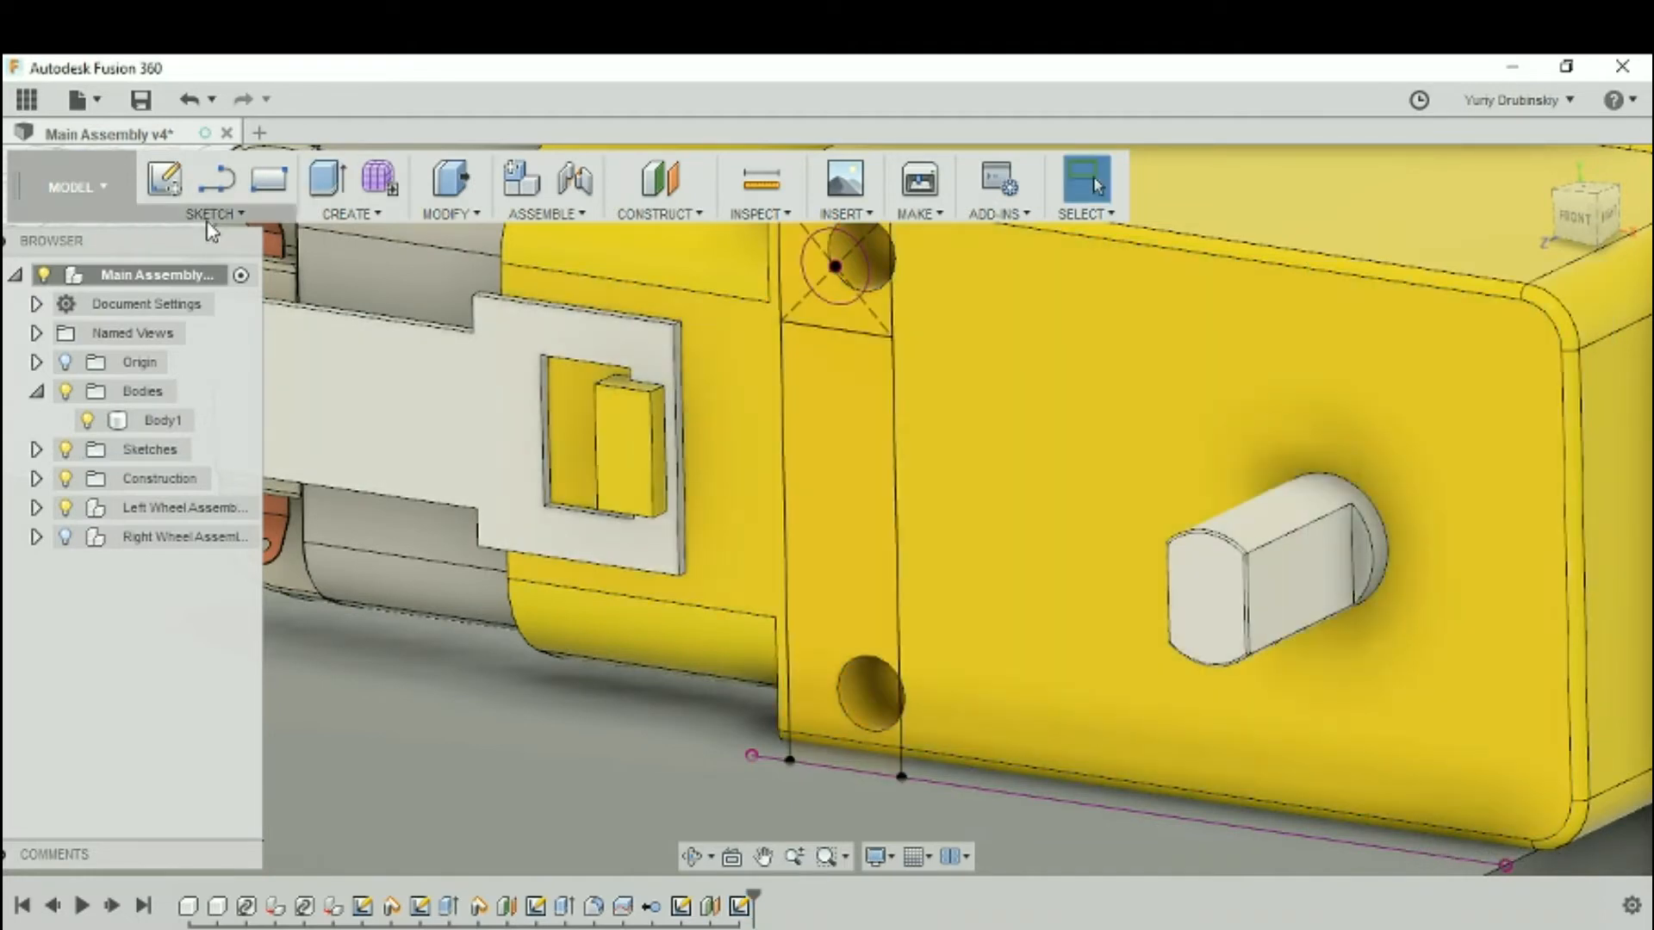
Create a new sketch on the plane of the bracket profile in front of the gearbox
{"action": "left_click", "coordinate": [211, 216]}
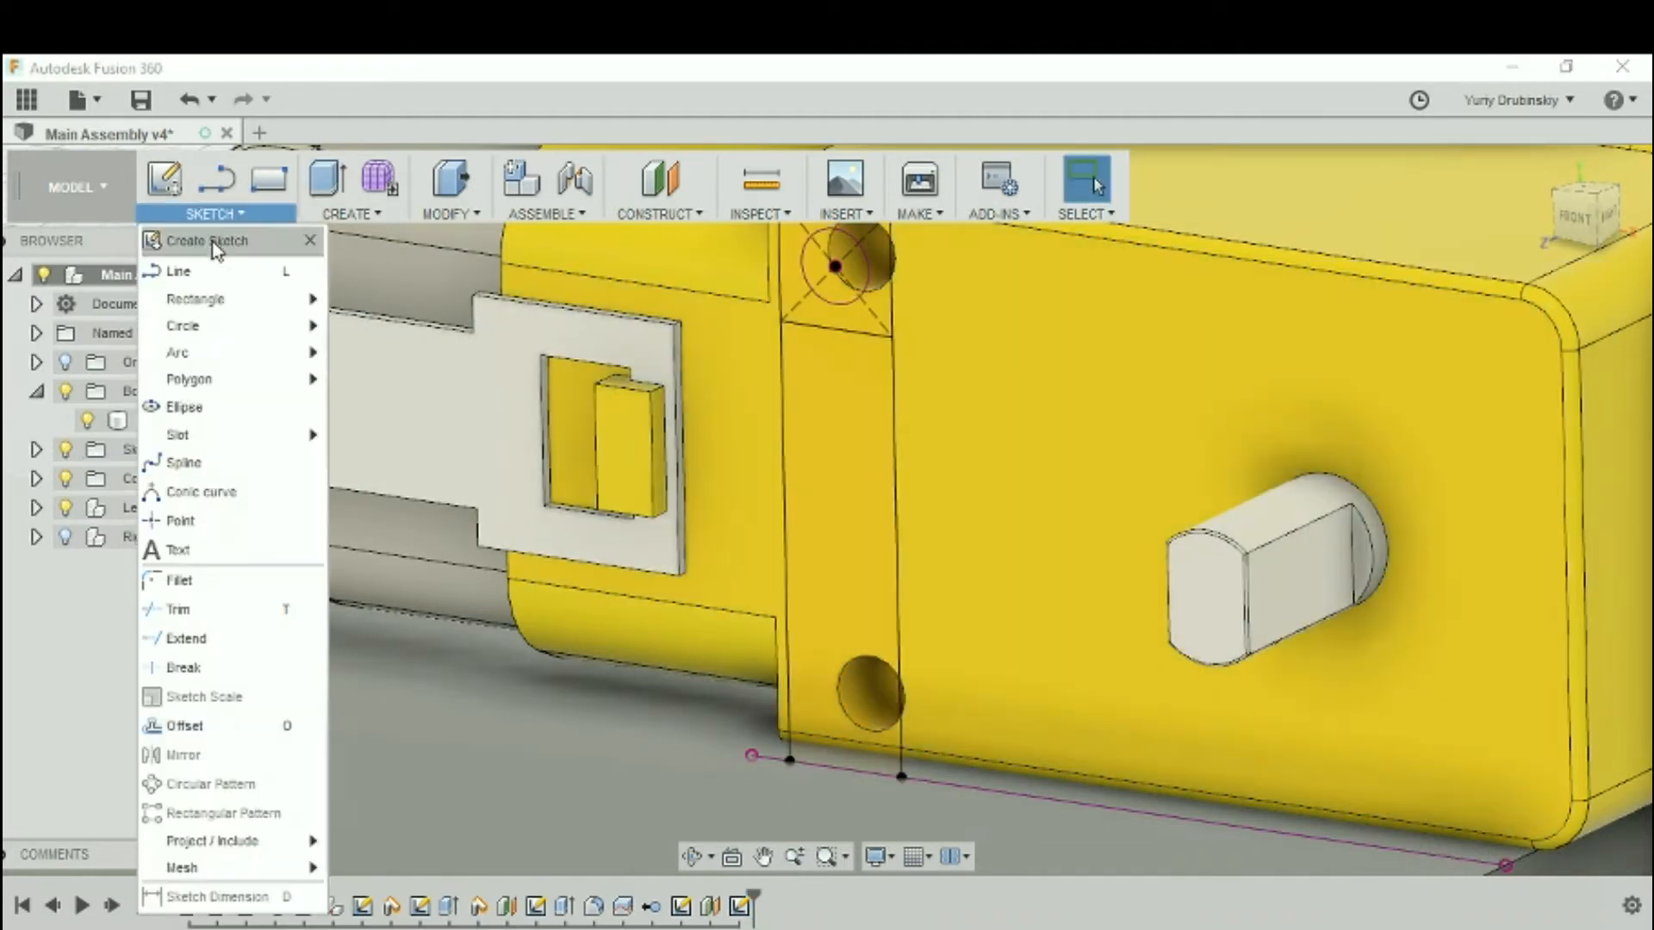
{"action": "left_click", "coordinate": [217, 237]}
{"action": "left_click", "coordinate": [881, 465]}
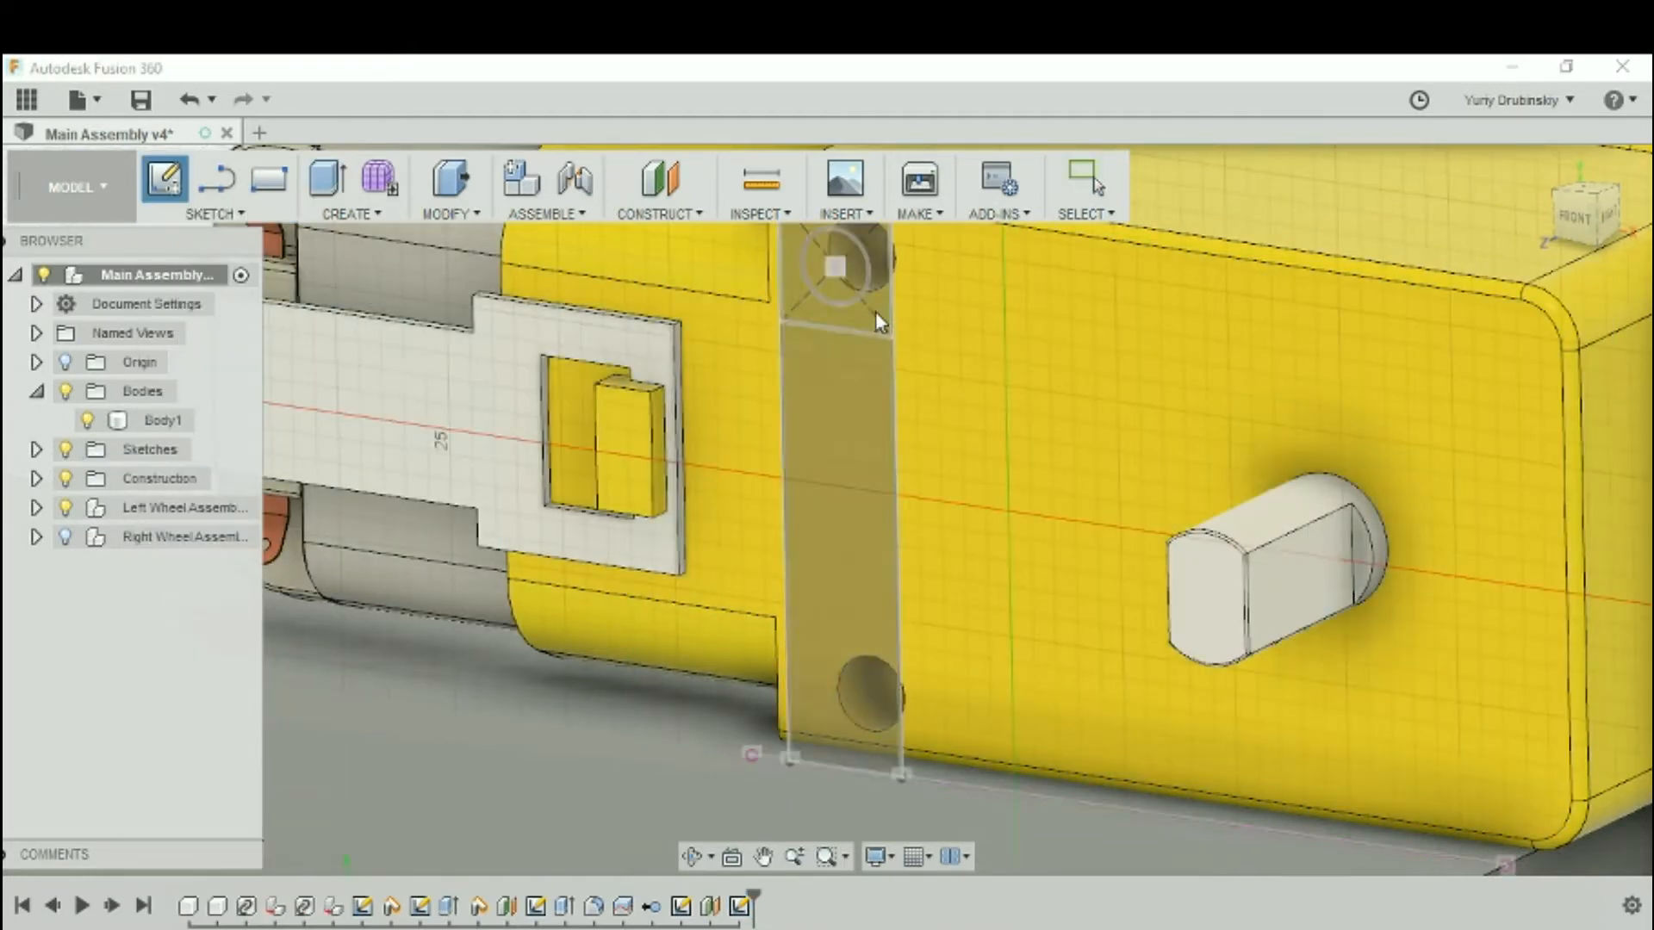
{"action": "scroll", "coordinate": [865, 312], "scroll_direction": "down", "scroll_amount": 1}
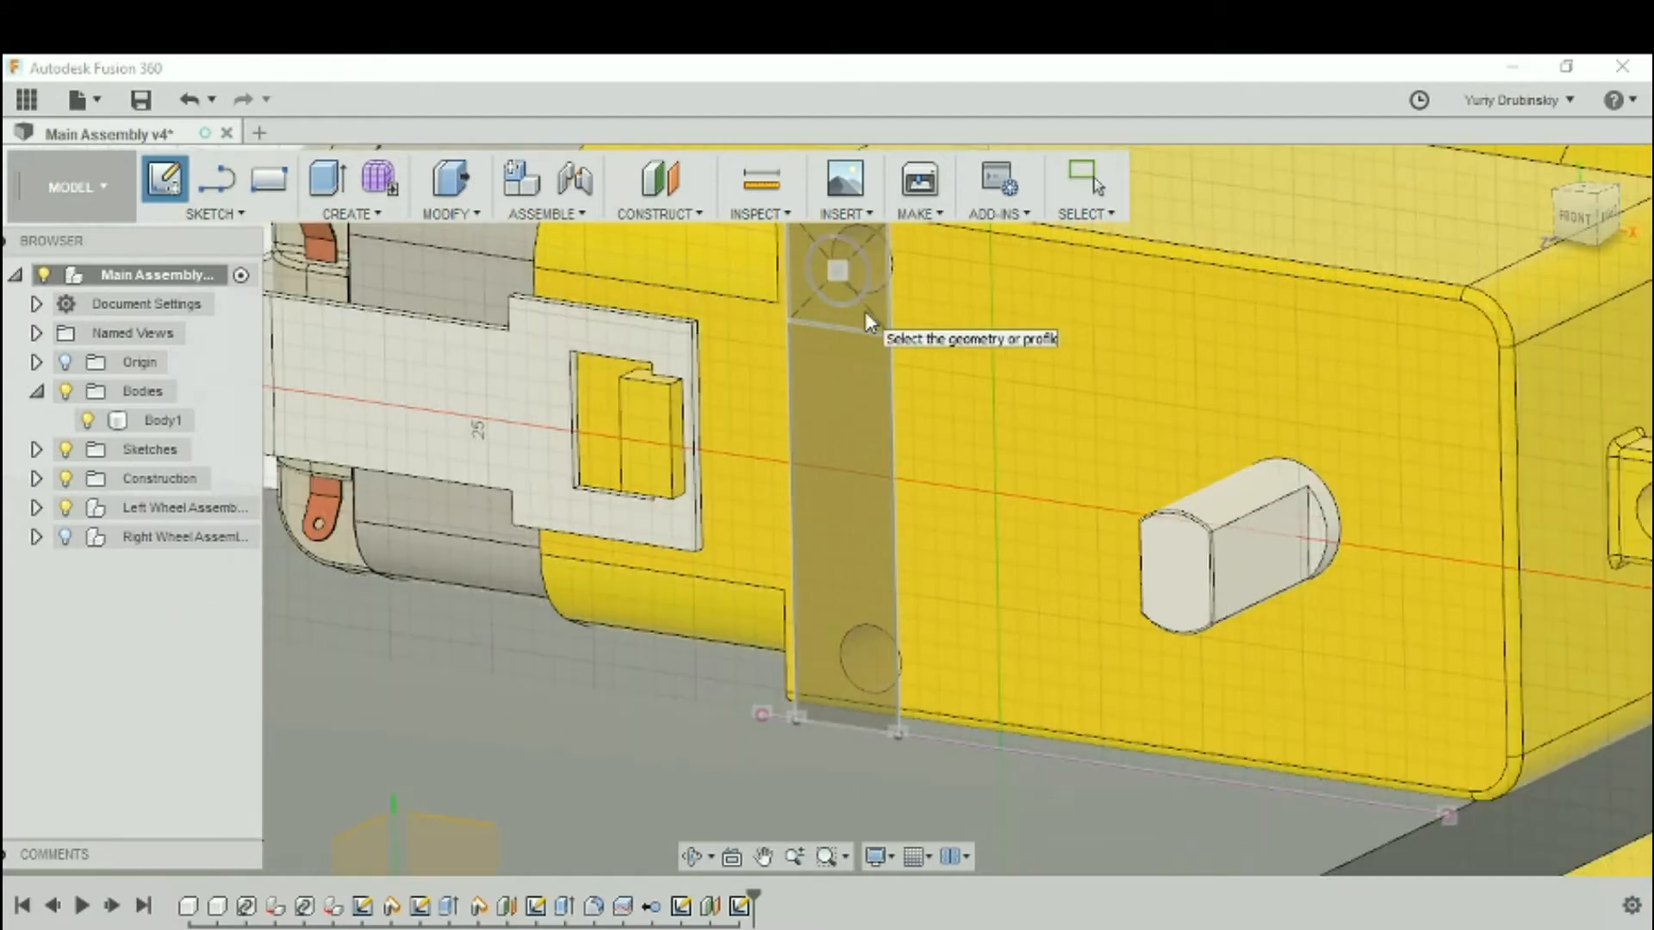
{"action": "scroll", "coordinate": [865, 312], "scroll_direction": "up", "scroll_amount": 3}
{"action": "scroll", "coordinate": [865, 312], "scroll_direction": "down", "scroll_amount": 2}
{"action": "middle_click_drag", "start_coordinate": [865, 312], "coordinate": [892, 400]}
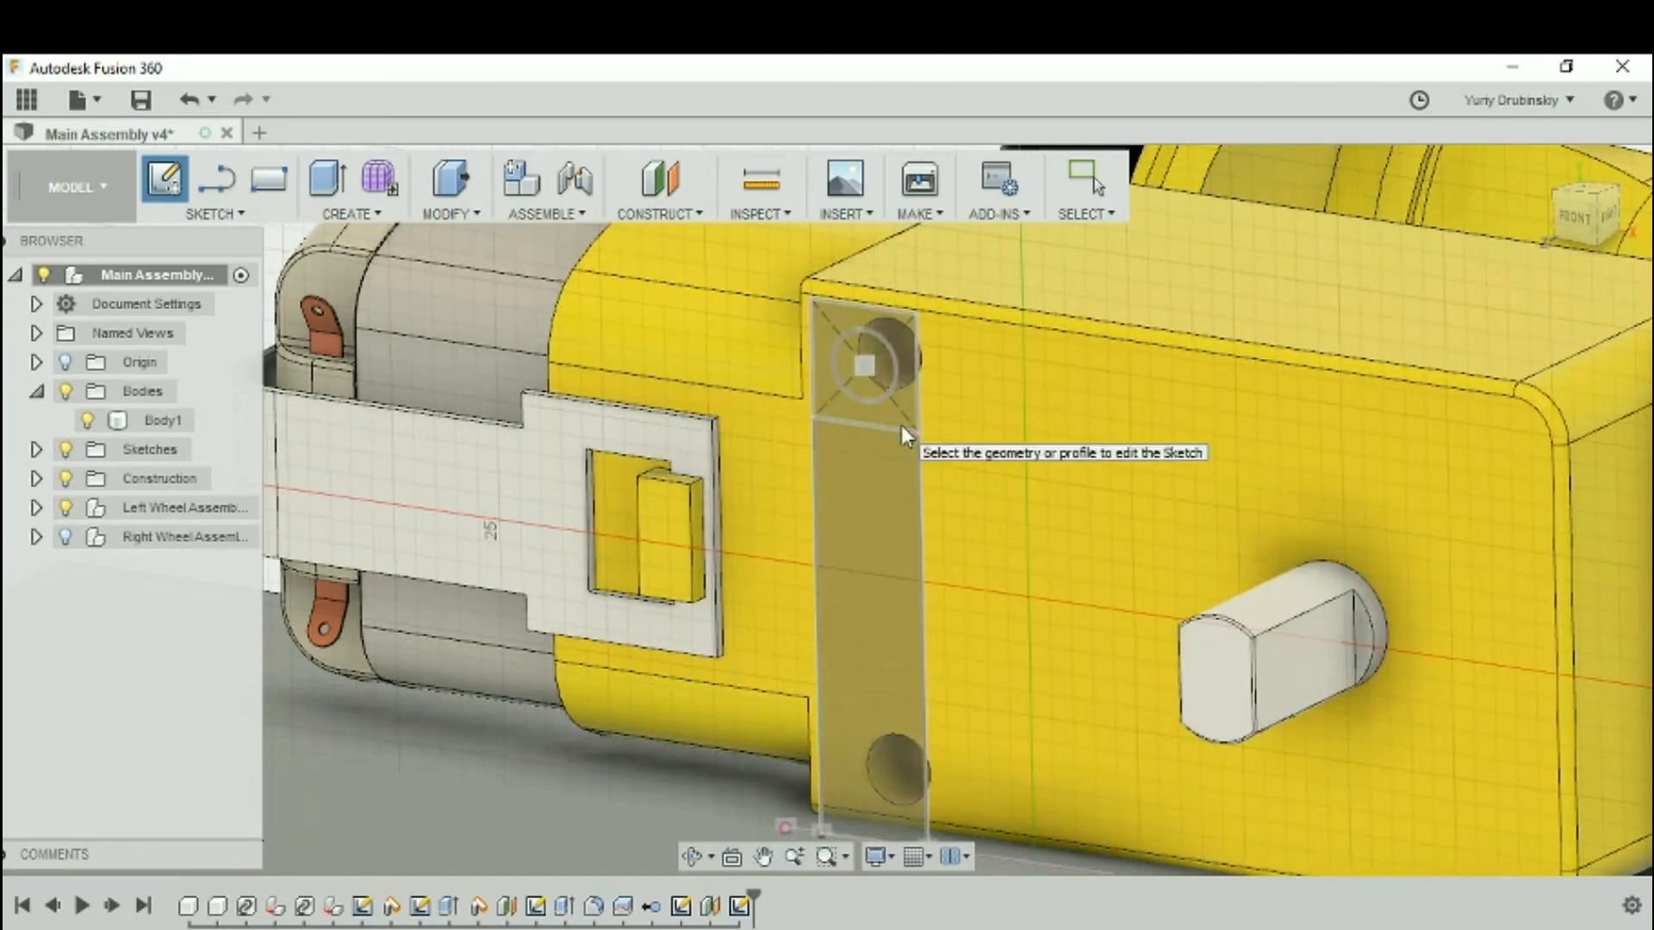
{"action": "double_click", "coordinate": [901, 425]}
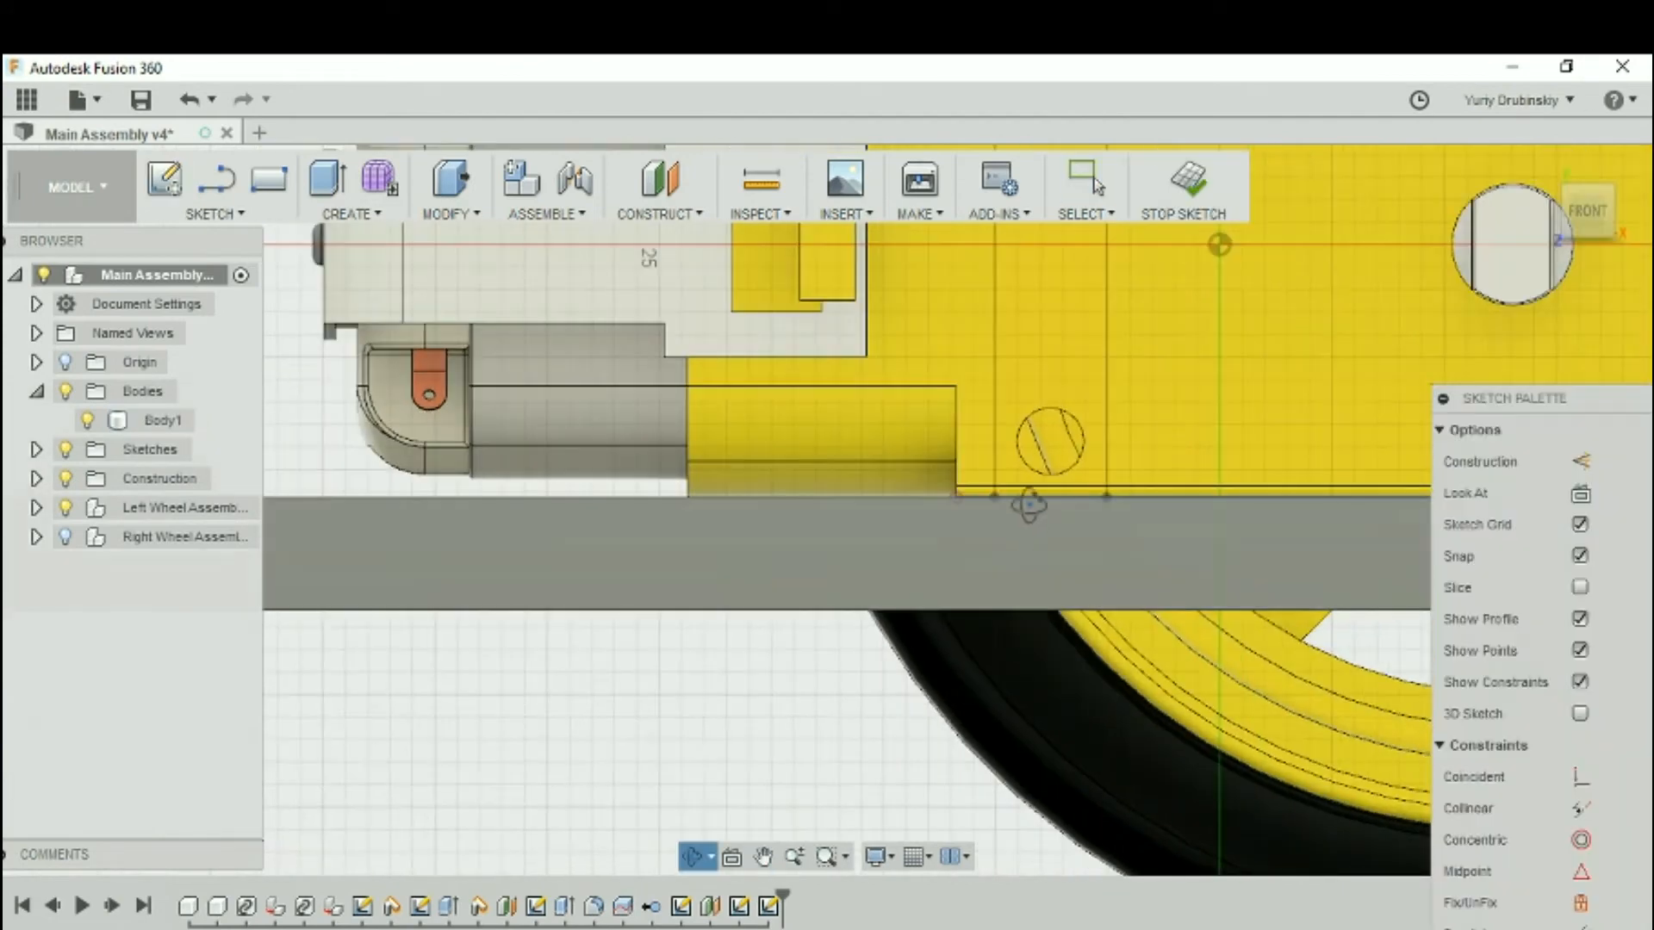
Project the circular edge of the gearbox's lower screw hole into the new sketch and finish the sketch
{"action": "middle_click_drag", "start_coordinate": [1029, 505], "coordinate": [1120, 413], "text": "shift"}
{"action": "middle_click_drag", "start_coordinate": [1094, 535], "coordinate": [934, 738]}
{"action": "scroll", "coordinate": [939, 750], "scroll_direction": "down", "scroll_amount": 3}
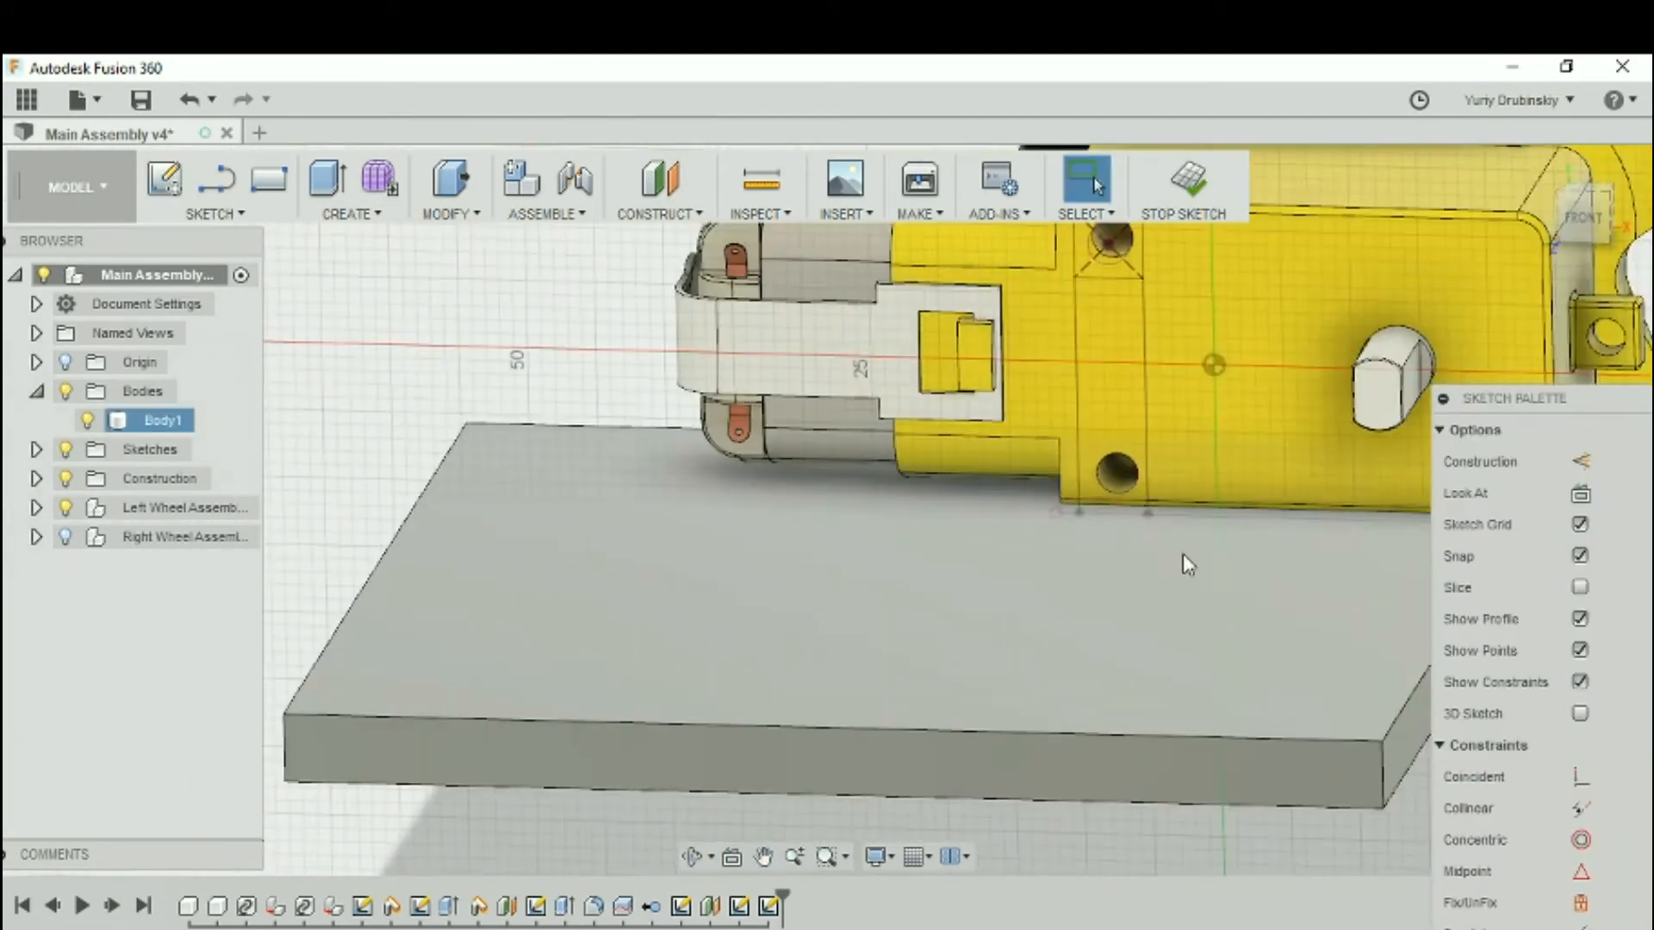
{"action": "middle_click_drag", "start_coordinate": [1178, 561], "coordinate": [919, 652]}
{"action": "scroll", "coordinate": [1024, 591], "scroll_direction": "up", "scroll_amount": 3}
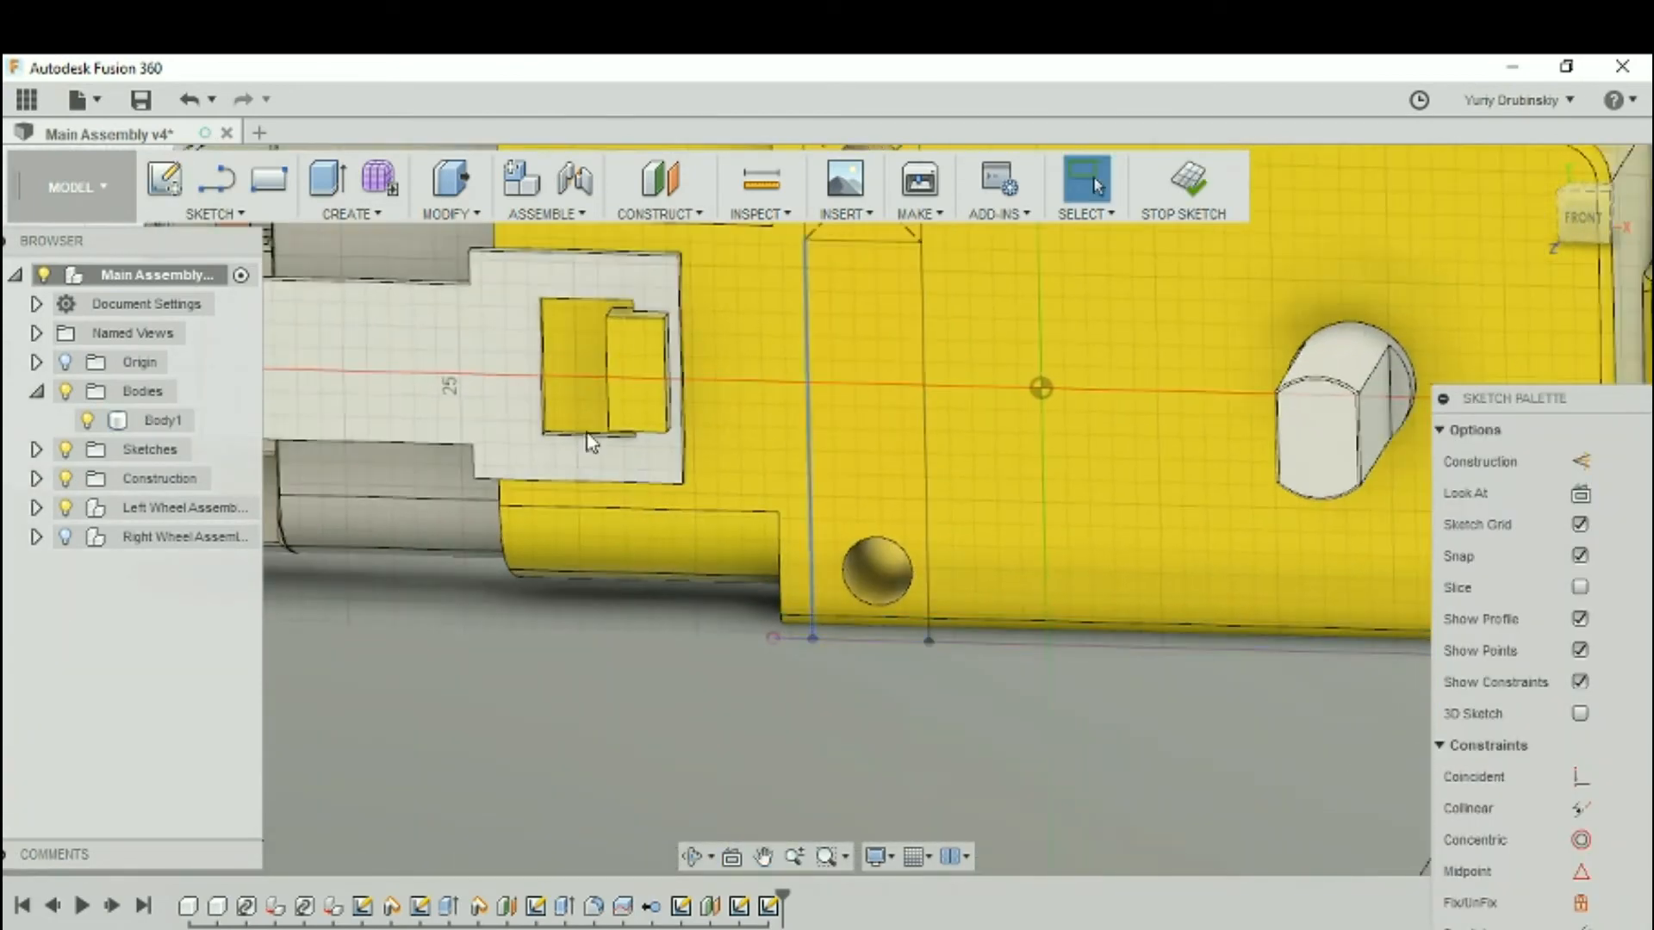
{"action": "left_click", "coordinate": [247, 214]}
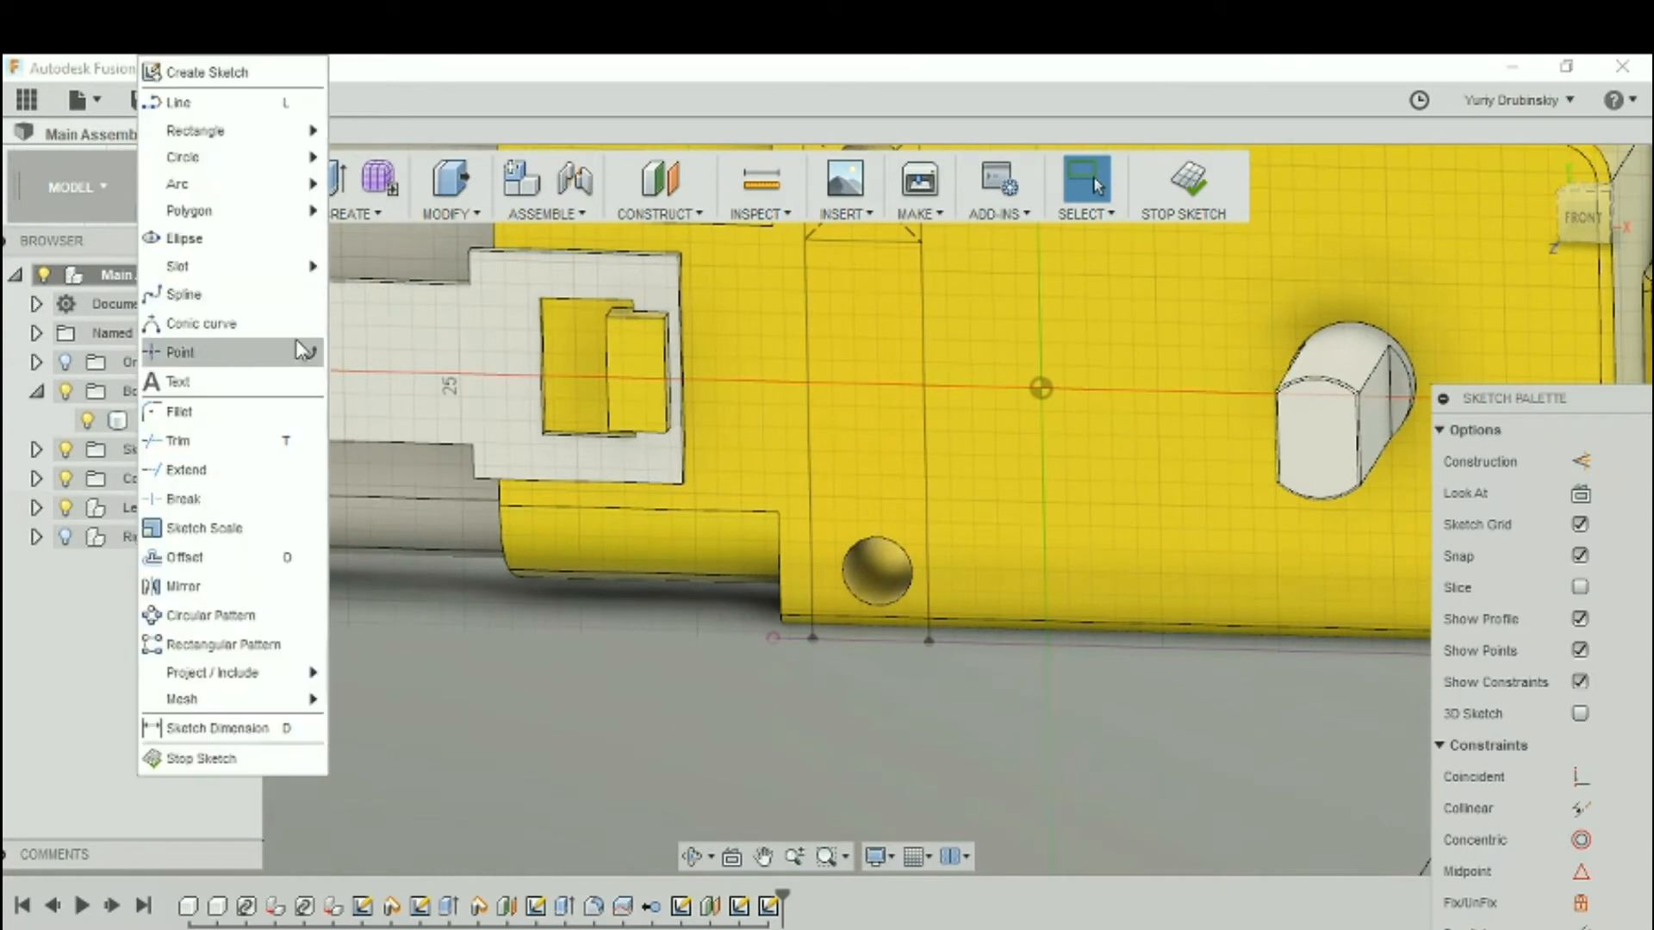
{"action": "mouse_move", "coordinate": [226, 678]}
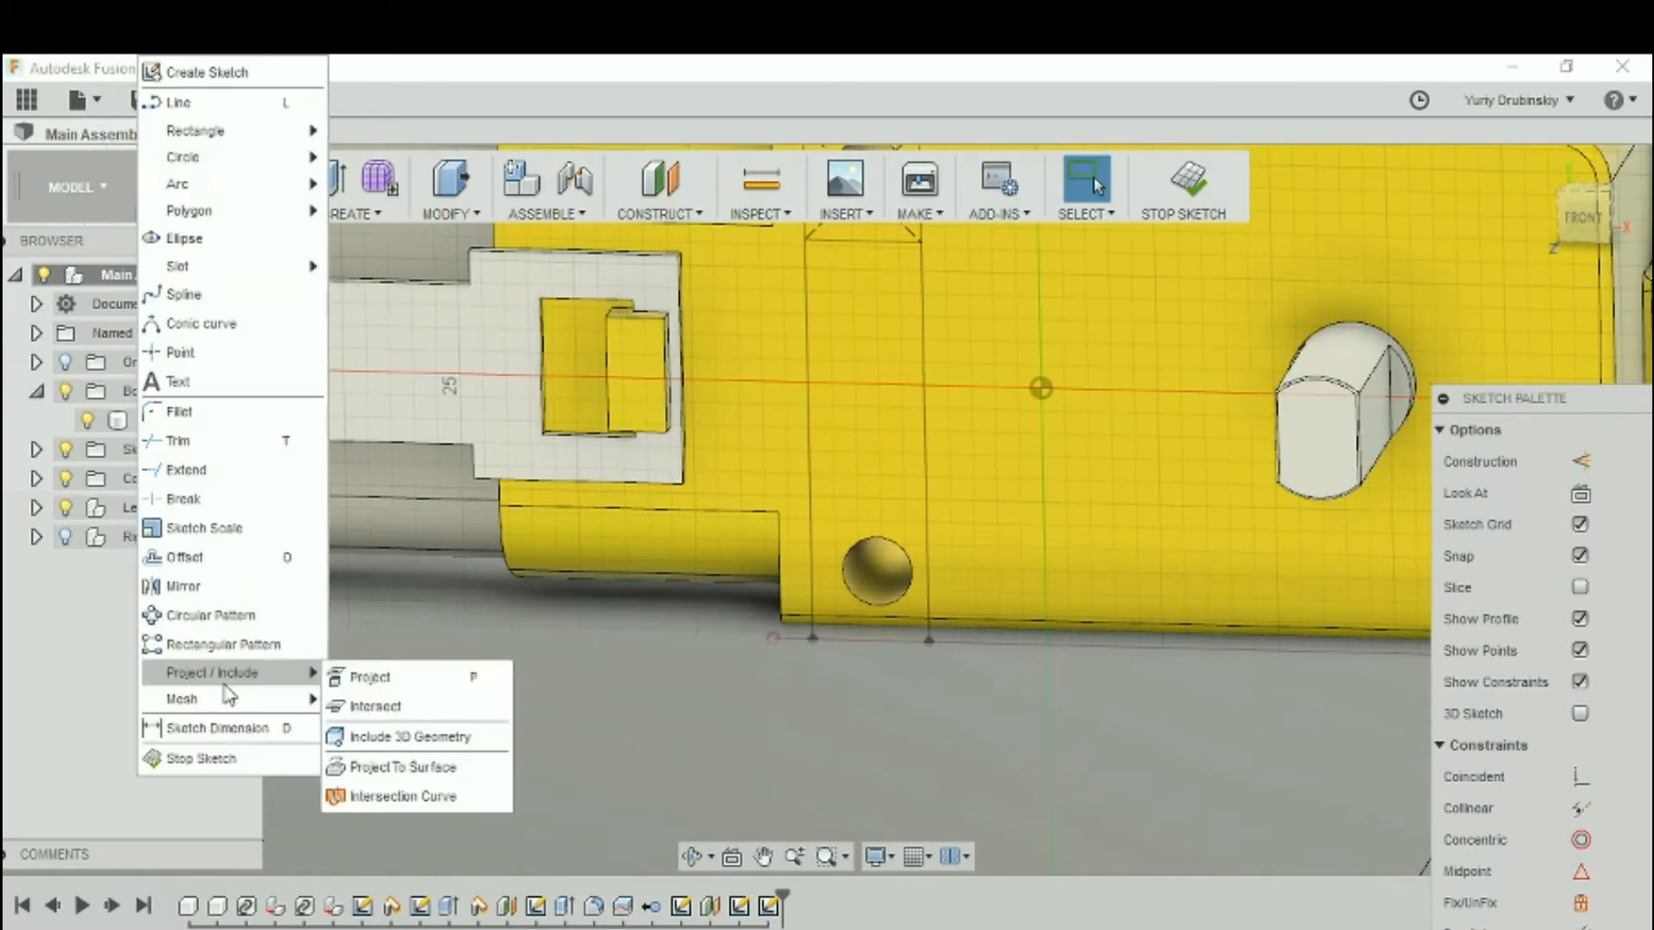
{"action": "left_click", "coordinate": [383, 677]}
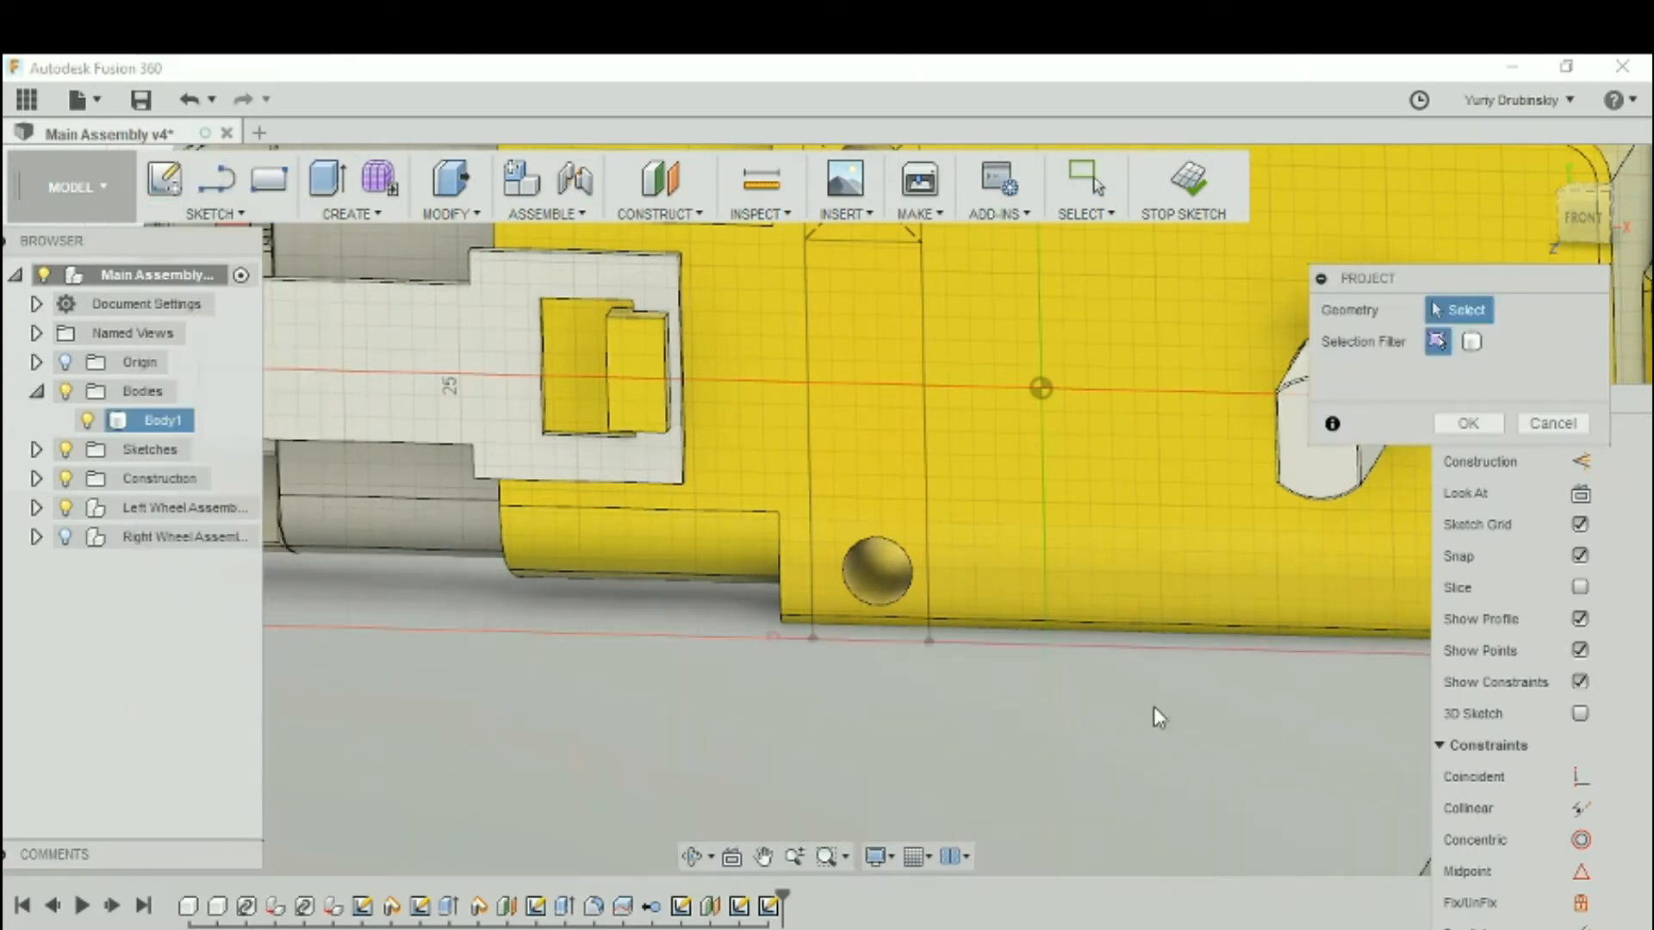
{"action": "middle_click_drag", "start_coordinate": [1148, 720], "coordinate": [930, 436], "text": "shift"}
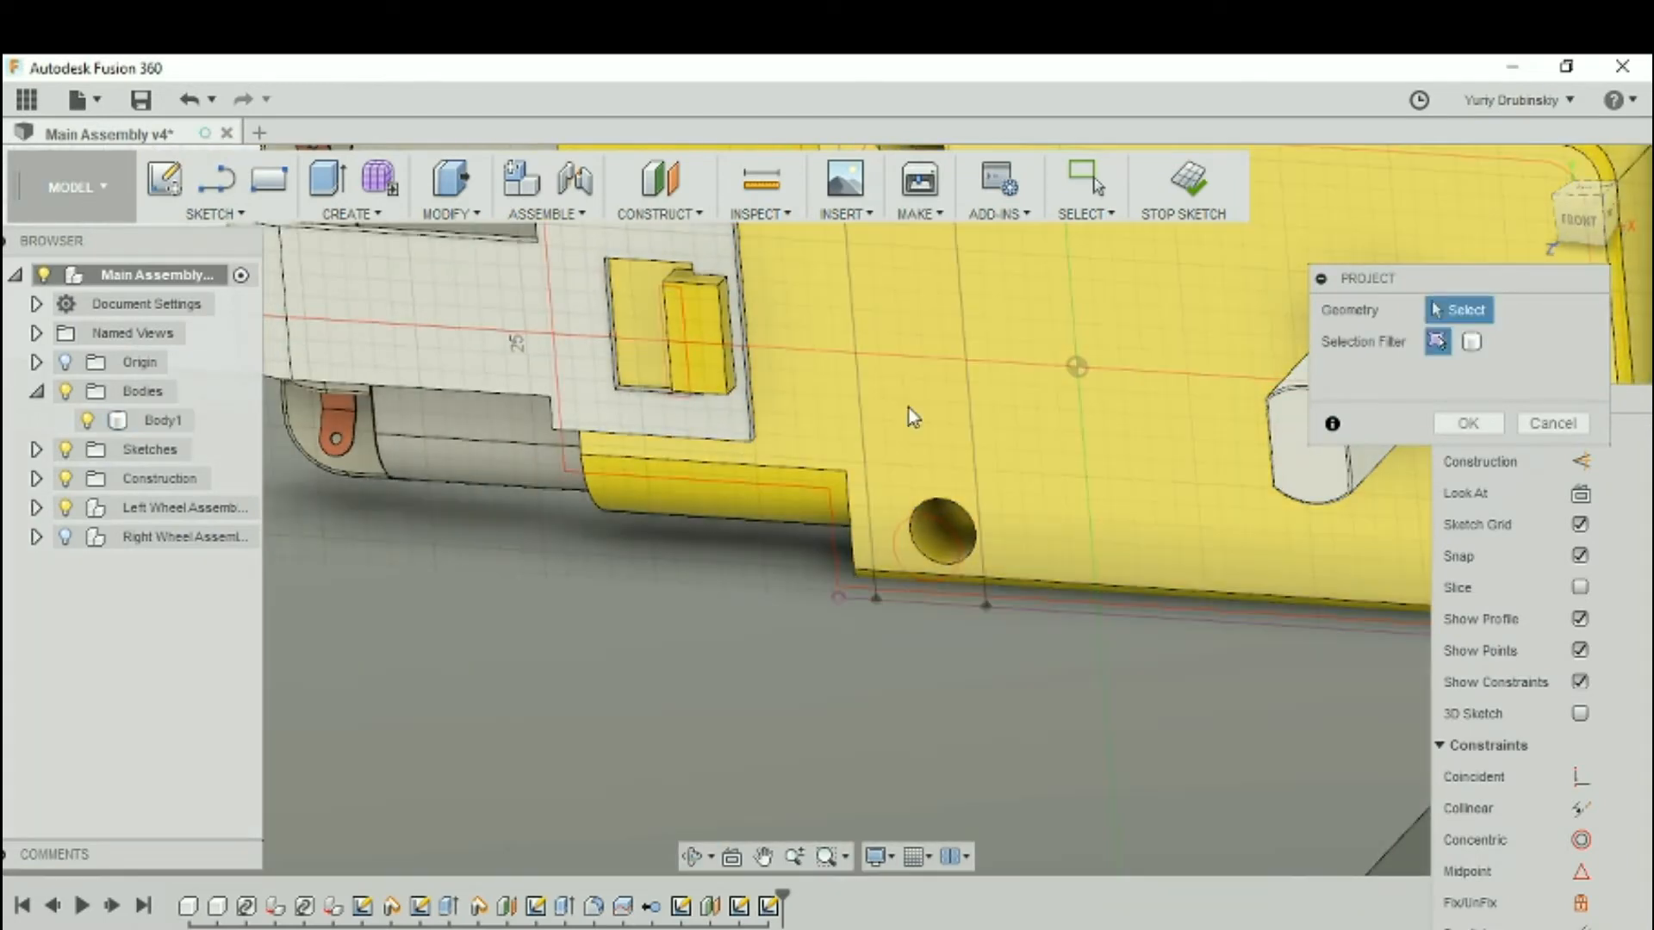
{"action": "middle_click_drag", "start_coordinate": [987, 607], "coordinate": [945, 536], "text": "shift"}
{"action": "scroll", "coordinate": [1048, 535], "scroll_direction": "up", "scroll_amount": 3}
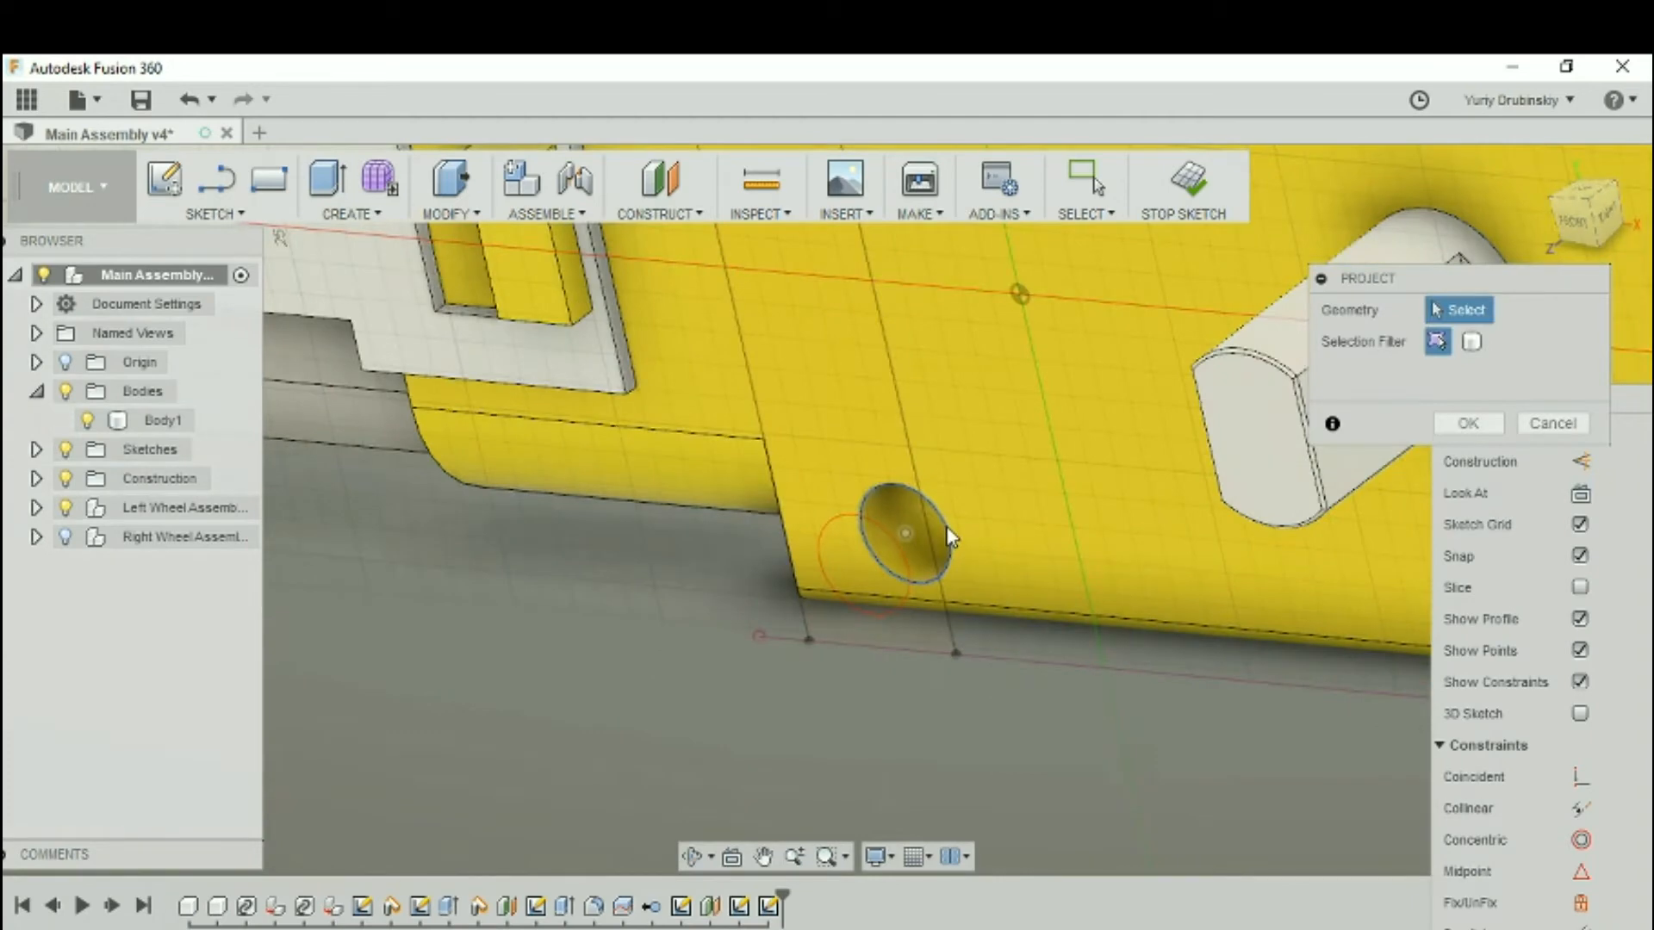
{"action": "left_click", "coordinate": [1468, 423]}
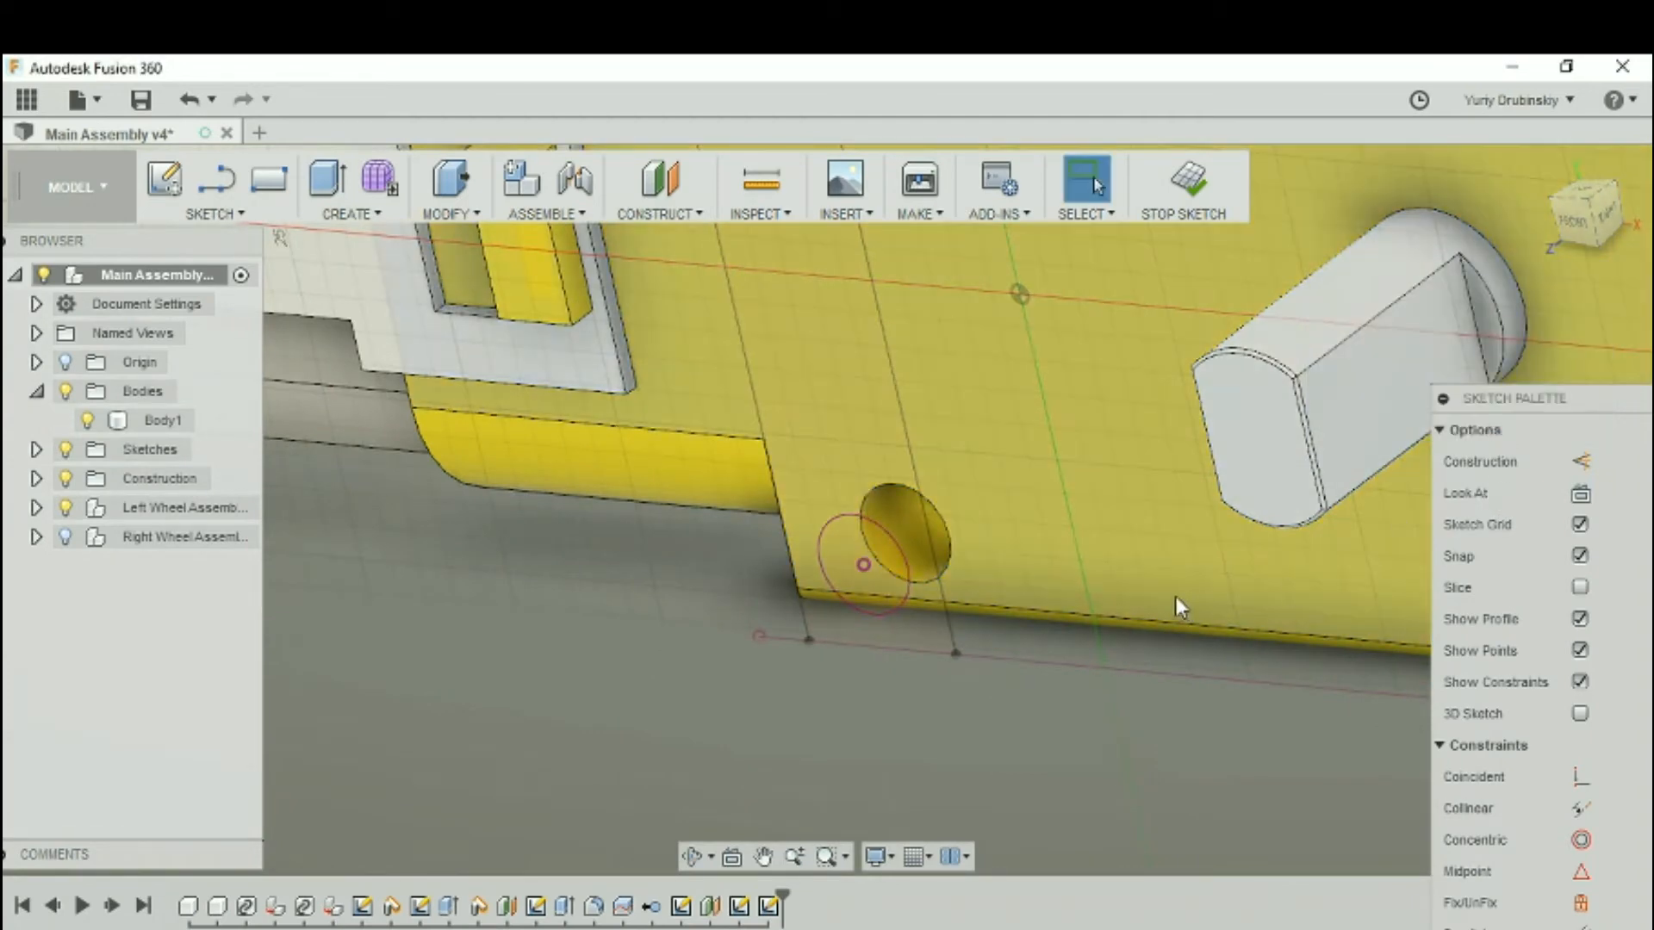
{"action": "middle_click_drag", "start_coordinate": [1176, 596], "coordinate": [1155, 680], "text": "shift"}
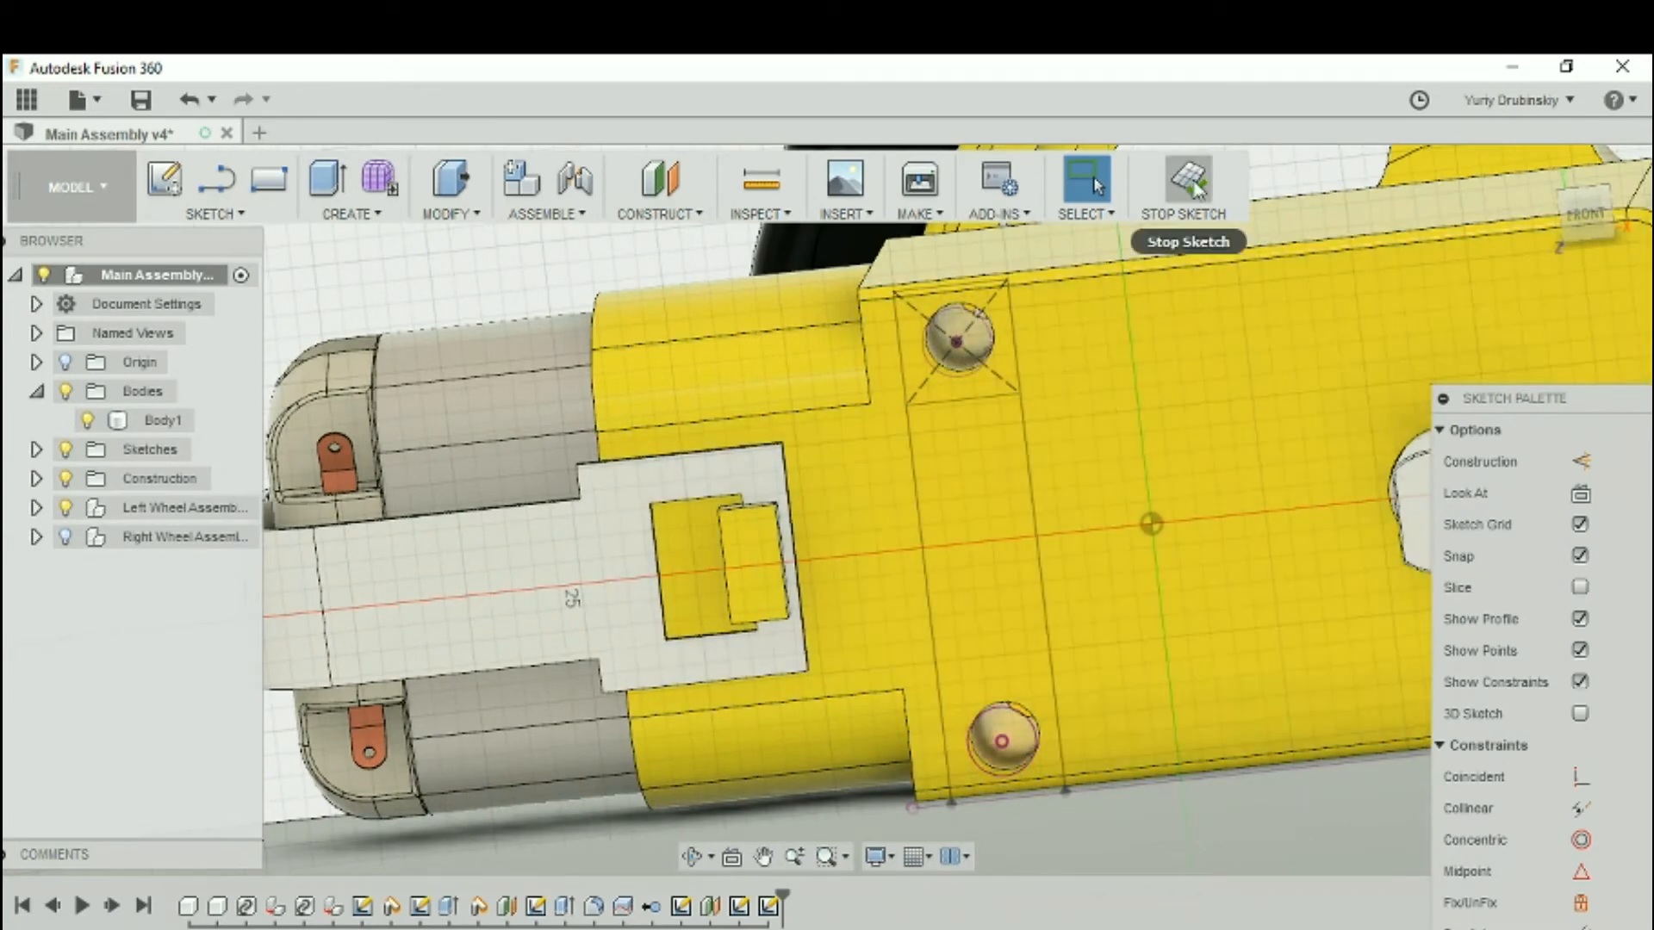
{"action": "left_click", "coordinate": [1193, 185]}
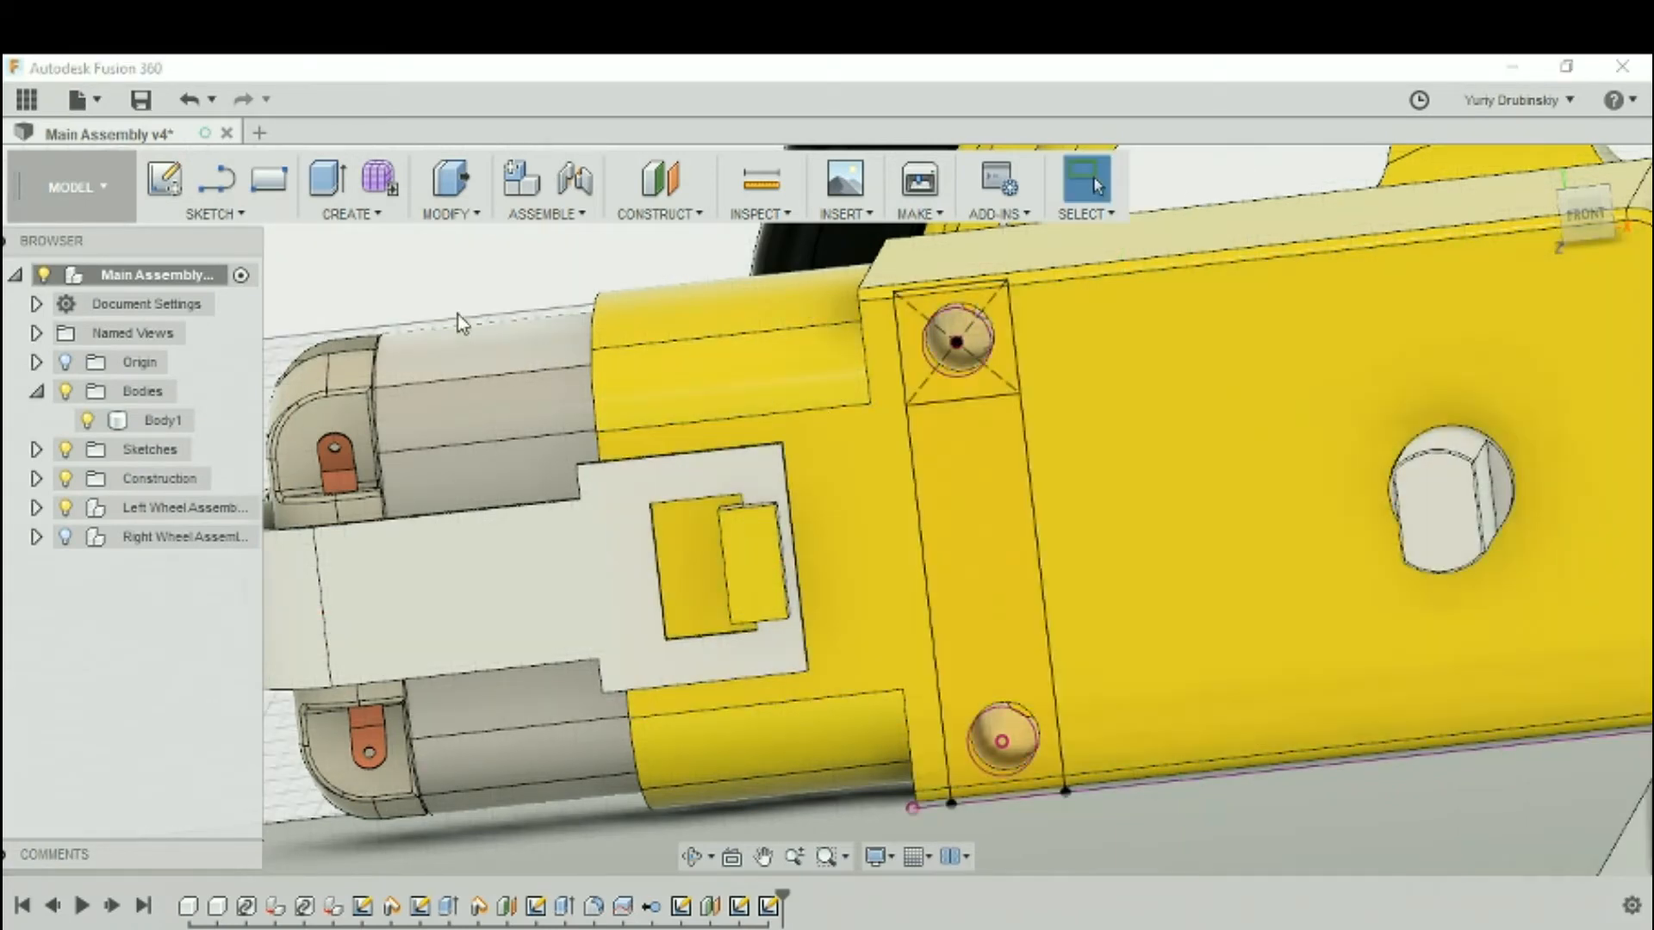
{"action": "left_click", "coordinate": [353, 214]}
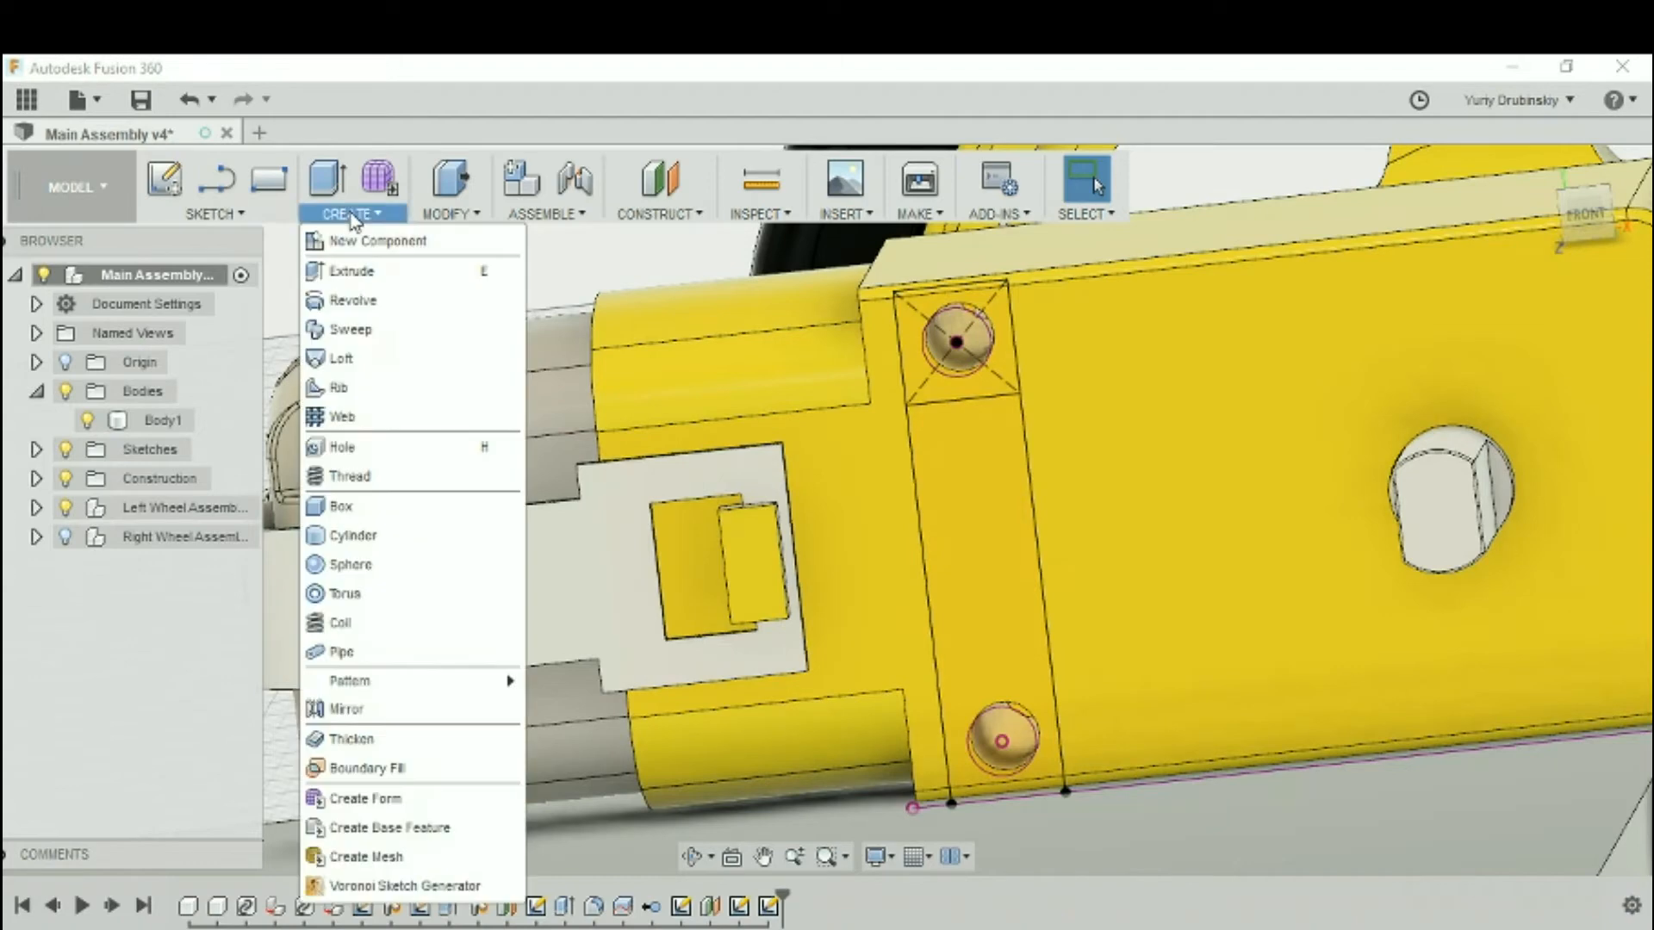
{"action": "left_click", "coordinate": [370, 272]}
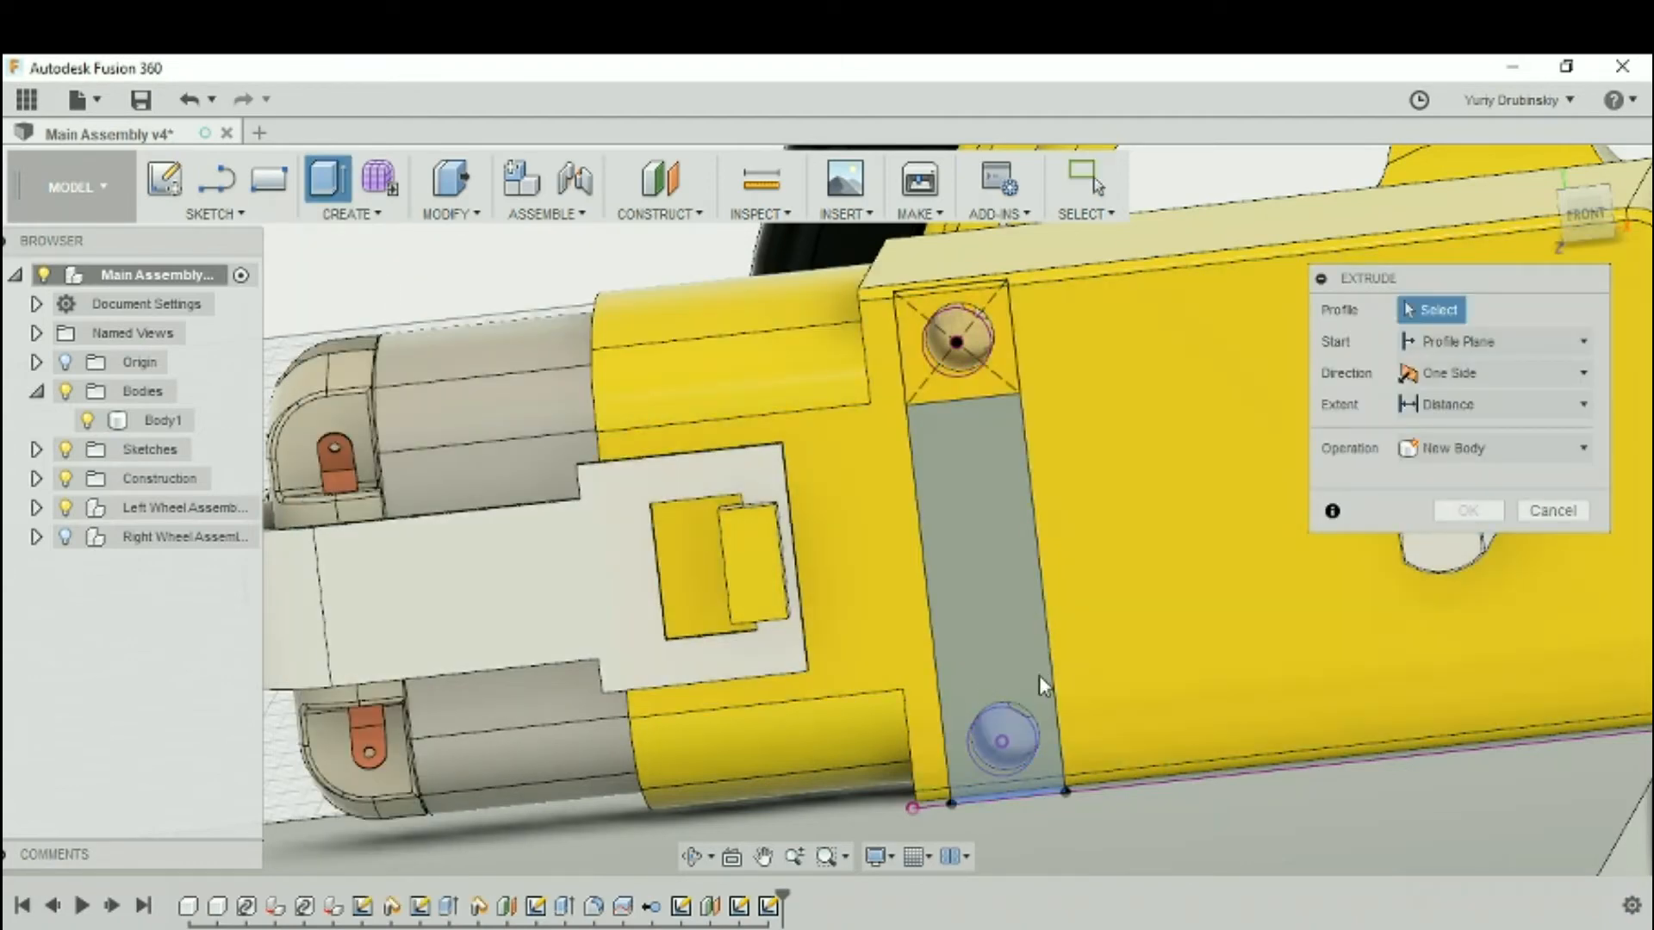
{"action": "left_click", "coordinate": [1065, 694]}
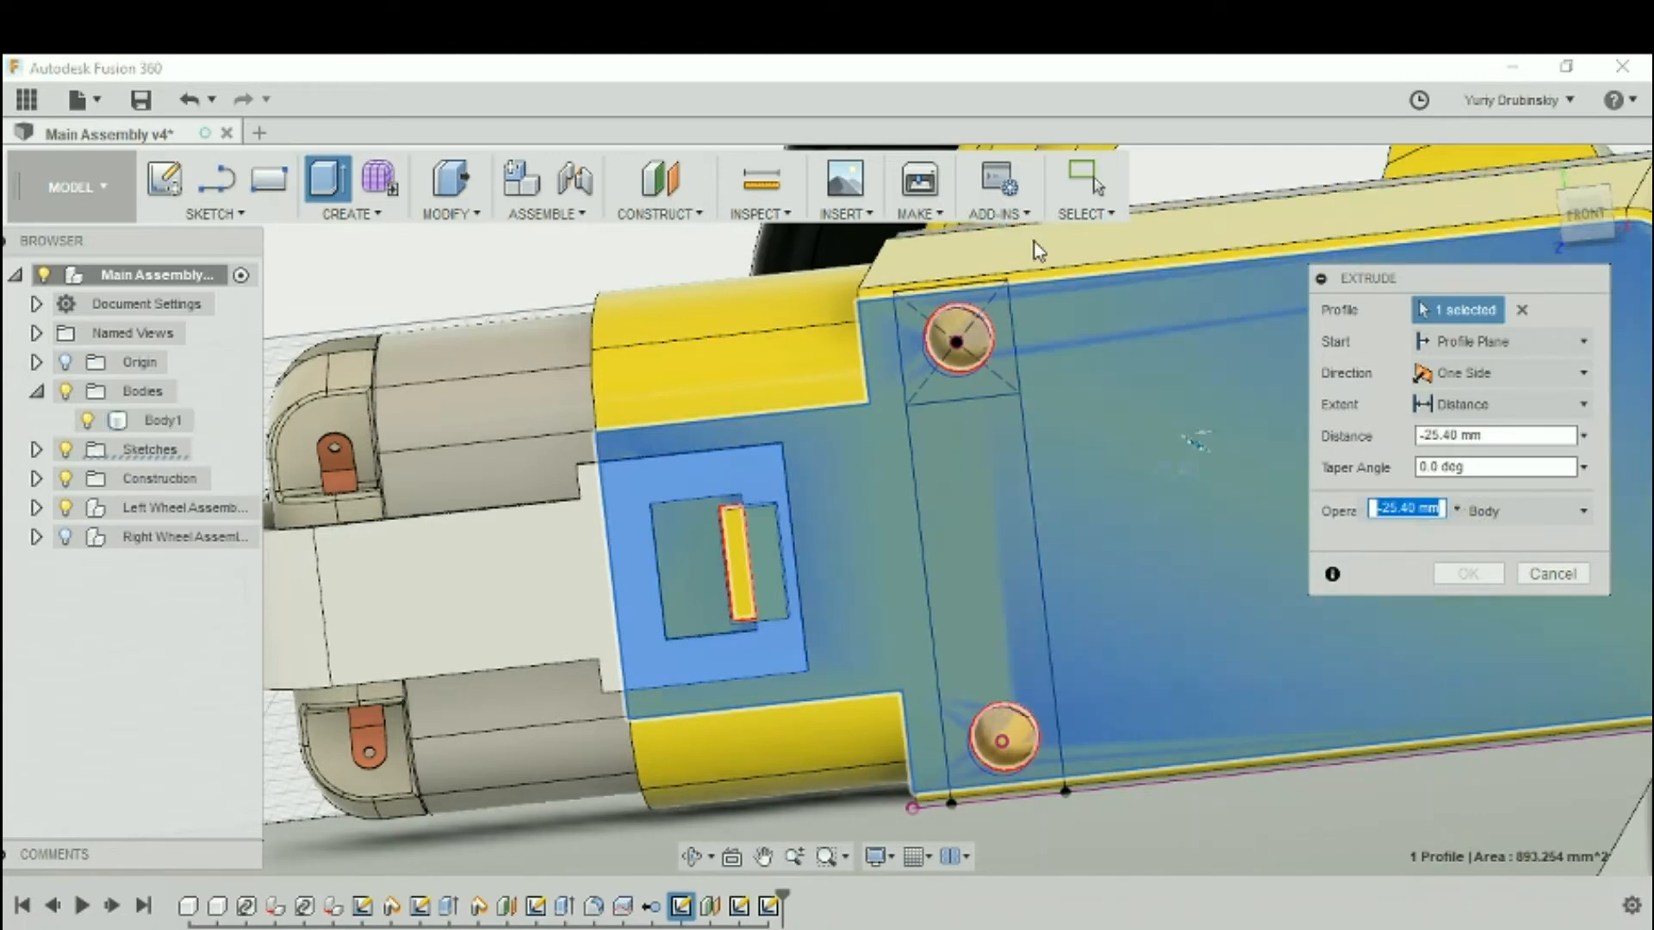
{"action": "left_click", "coordinate": [1552, 574]}
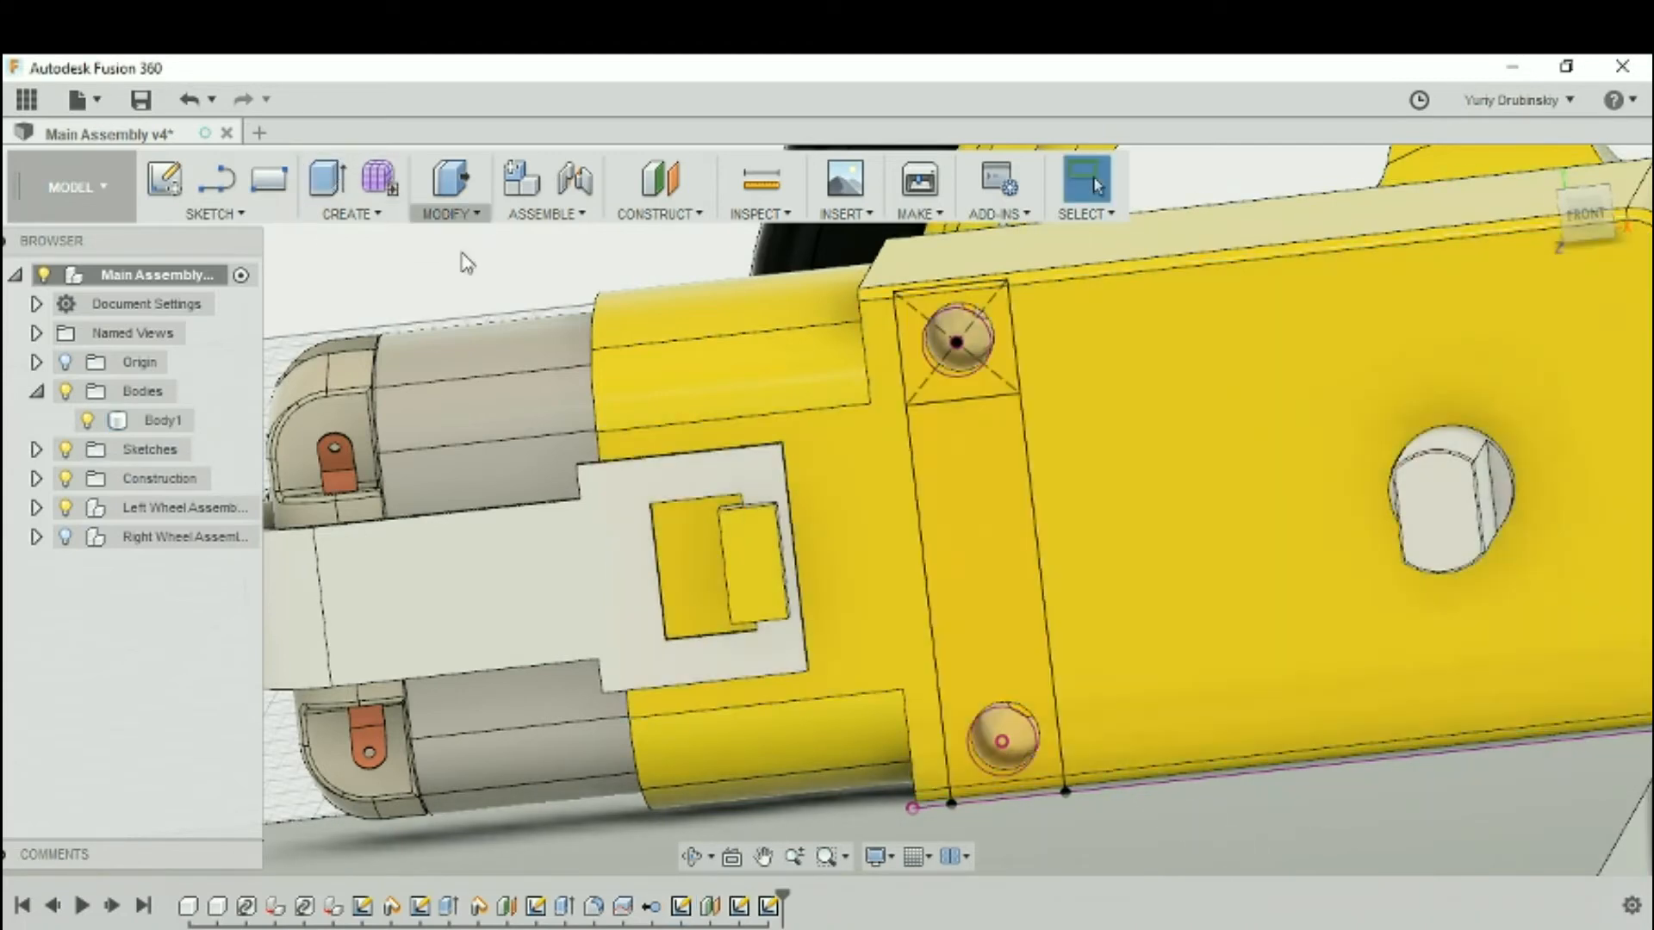
Extrude the long bracket profile together with the square region around the upper screw hole by 4 mm, leaving the hole open
{"action": "left_click", "coordinate": [446, 214]}
{"action": "mouse_move", "coordinate": [374, 219]}
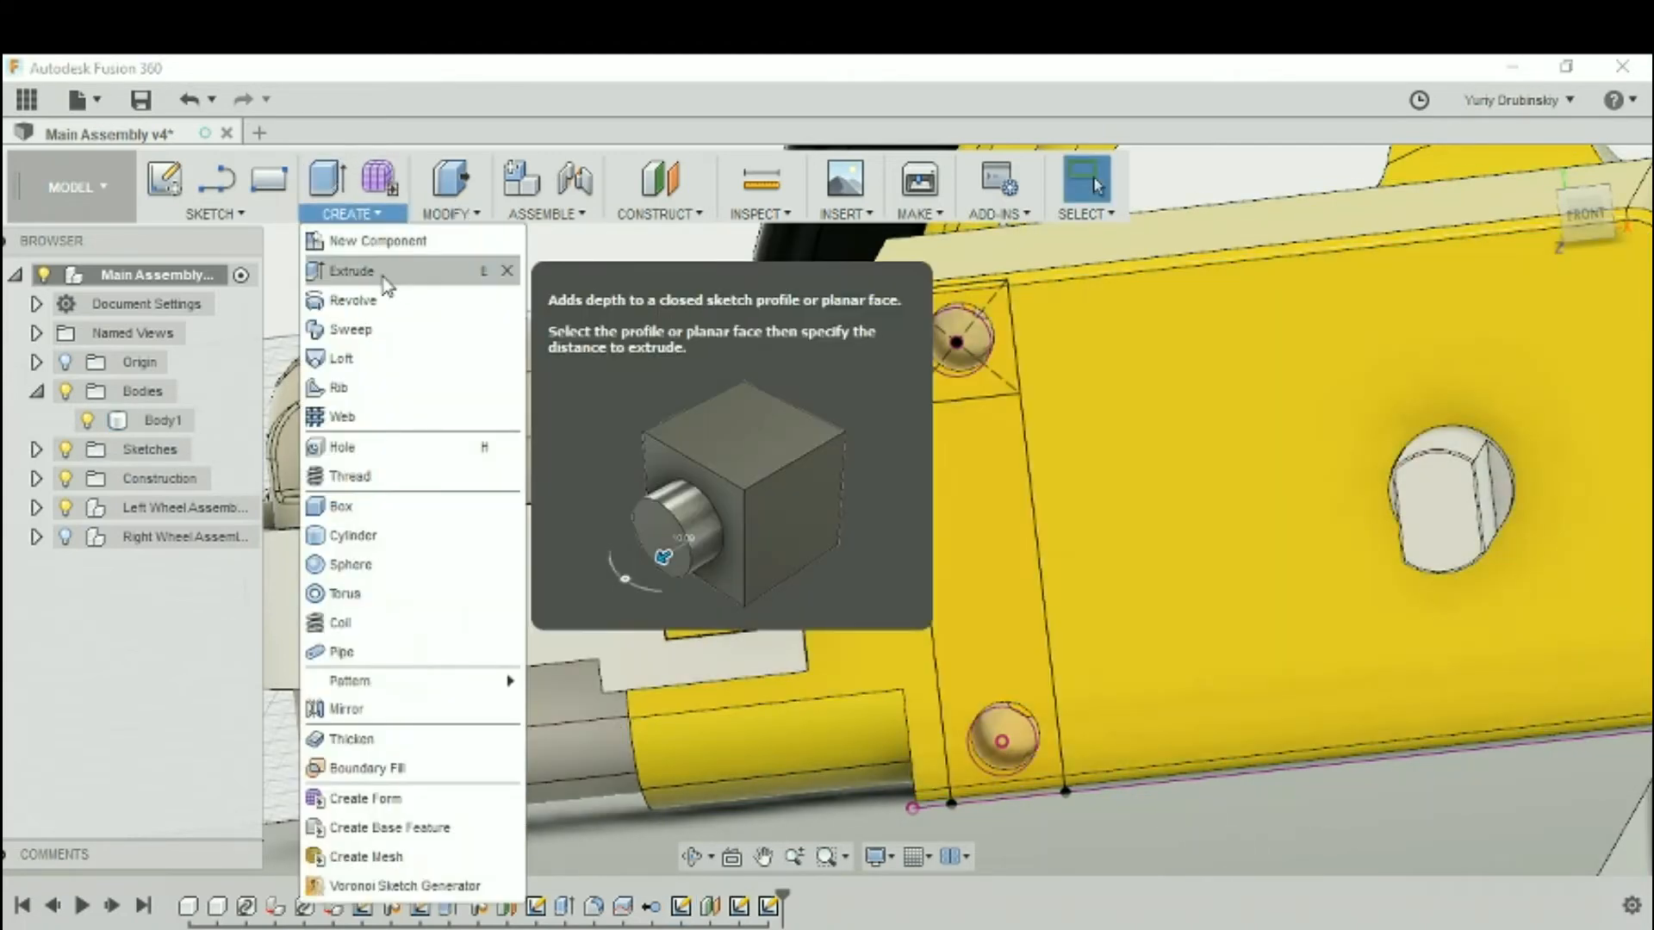
{"action": "left_click", "coordinate": [380, 274]}
{"action": "left_click", "coordinate": [985, 462]}
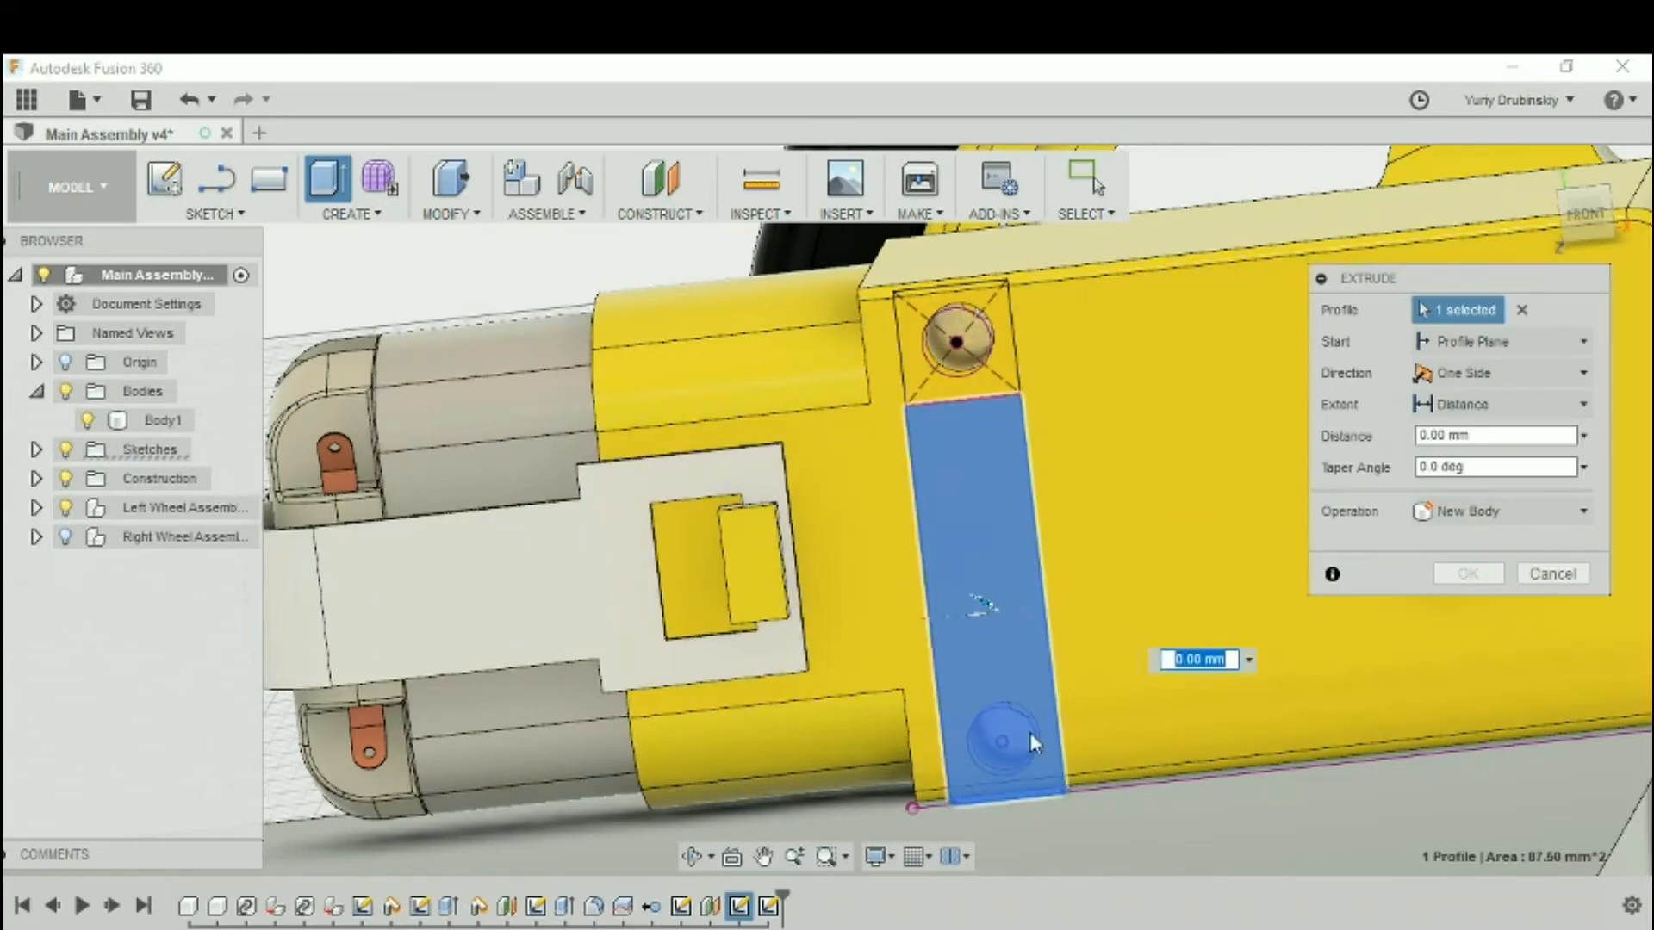
{"action": "middle_click_drag", "start_coordinate": [1030, 732], "coordinate": [961, 814], "text": "shift"}
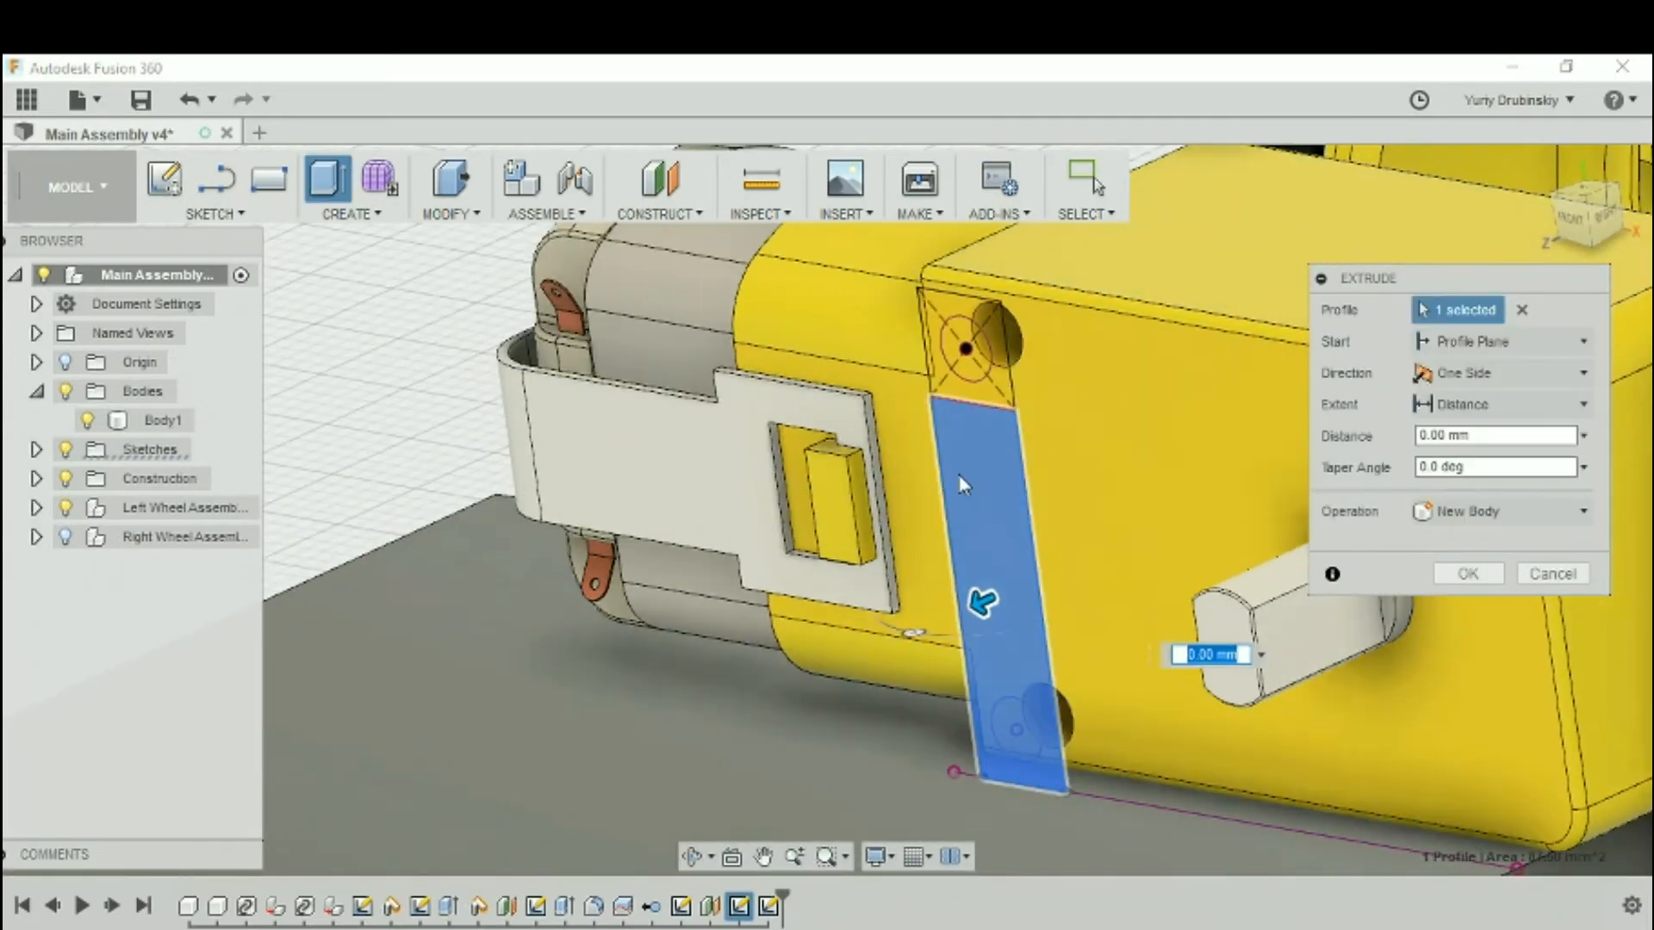
{"action": "left_click", "coordinate": [966, 349]}
{"action": "middle_click_drag", "start_coordinate": [976, 683], "coordinate": [1189, 683], "text": "shift"}
{"action": "scroll", "coordinate": [1052, 701], "scroll_direction": "up", "scroll_amount": 4}
{"action": "scroll", "coordinate": [1140, 712], "scroll_direction": "up", "scroll_amount": 5}
{"action": "scroll", "coordinate": [1030, 622], "scroll_direction": "down", "scroll_amount": 6}
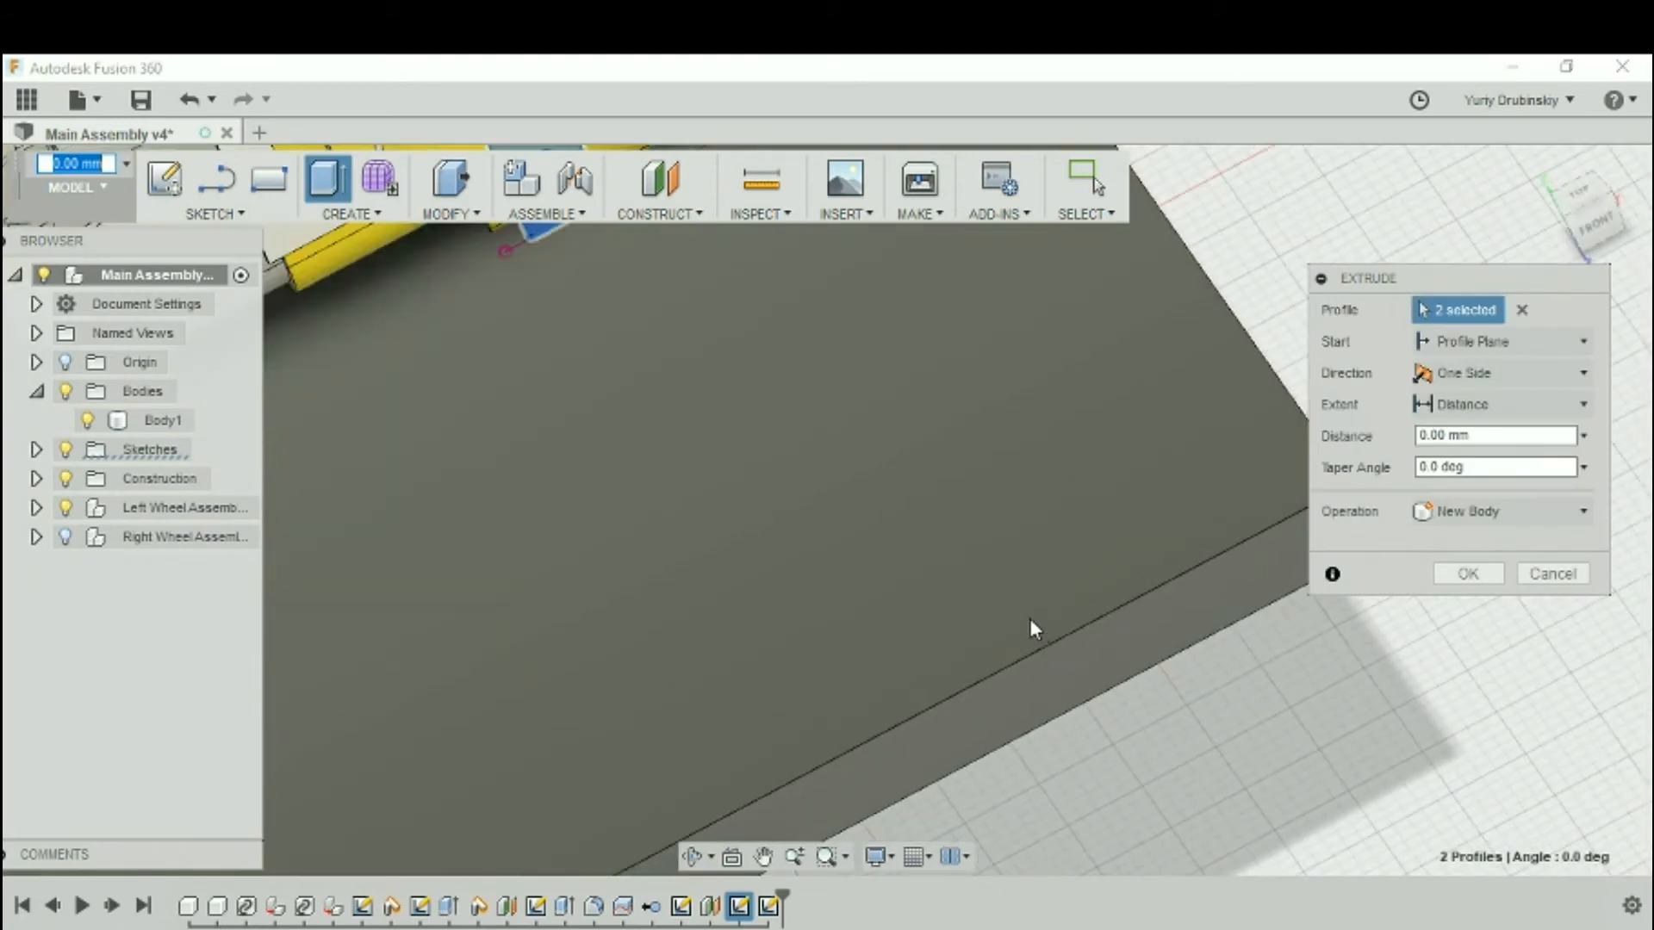
{"action": "middle_click_drag", "start_coordinate": [1030, 619], "coordinate": [1077, 702]}
{"action": "scroll", "coordinate": [1008, 693], "scroll_direction": "up", "scroll_amount": 3}
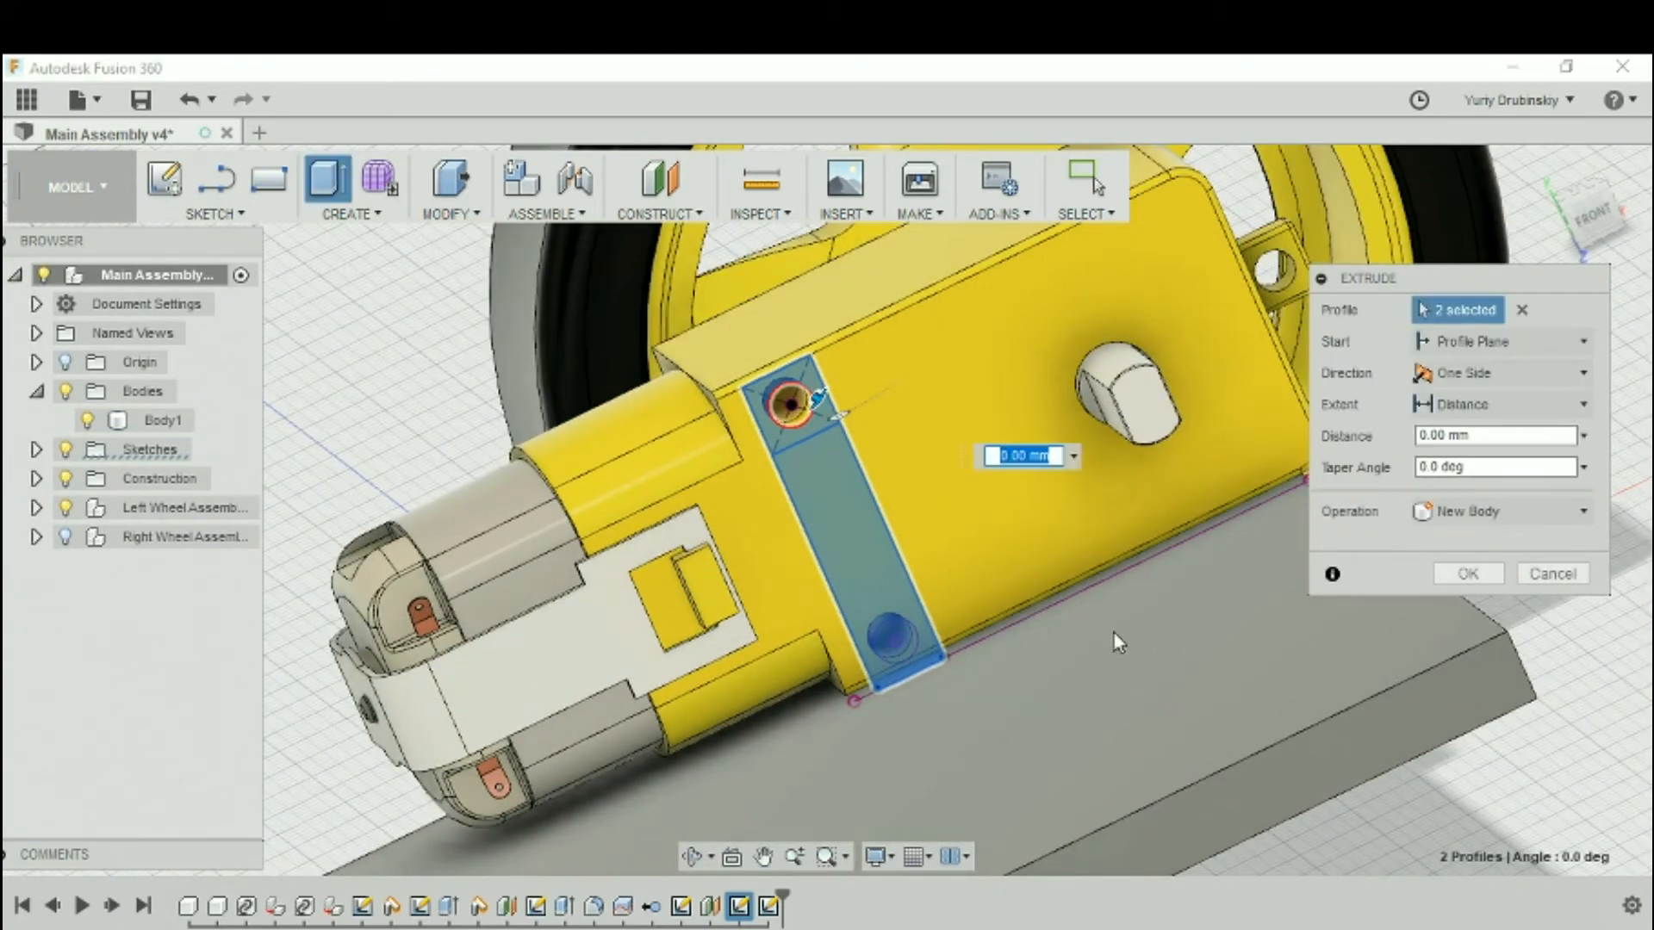
{"action": "mouse_move", "coordinate": [1112, 642]}
{"action": "middle_mouse_down", "text": "shift"}
{"action": "mouse_move", "coordinate": [1092, 708]}
{"action": "mouse_move", "coordinate": [1025, 682]}
{"action": "mouse_move", "coordinate": [1128, 629]}
{"action": "mouse_move", "coordinate": [1108, 618]}
{"action": "middle_mouse_up", "text": "shift"}
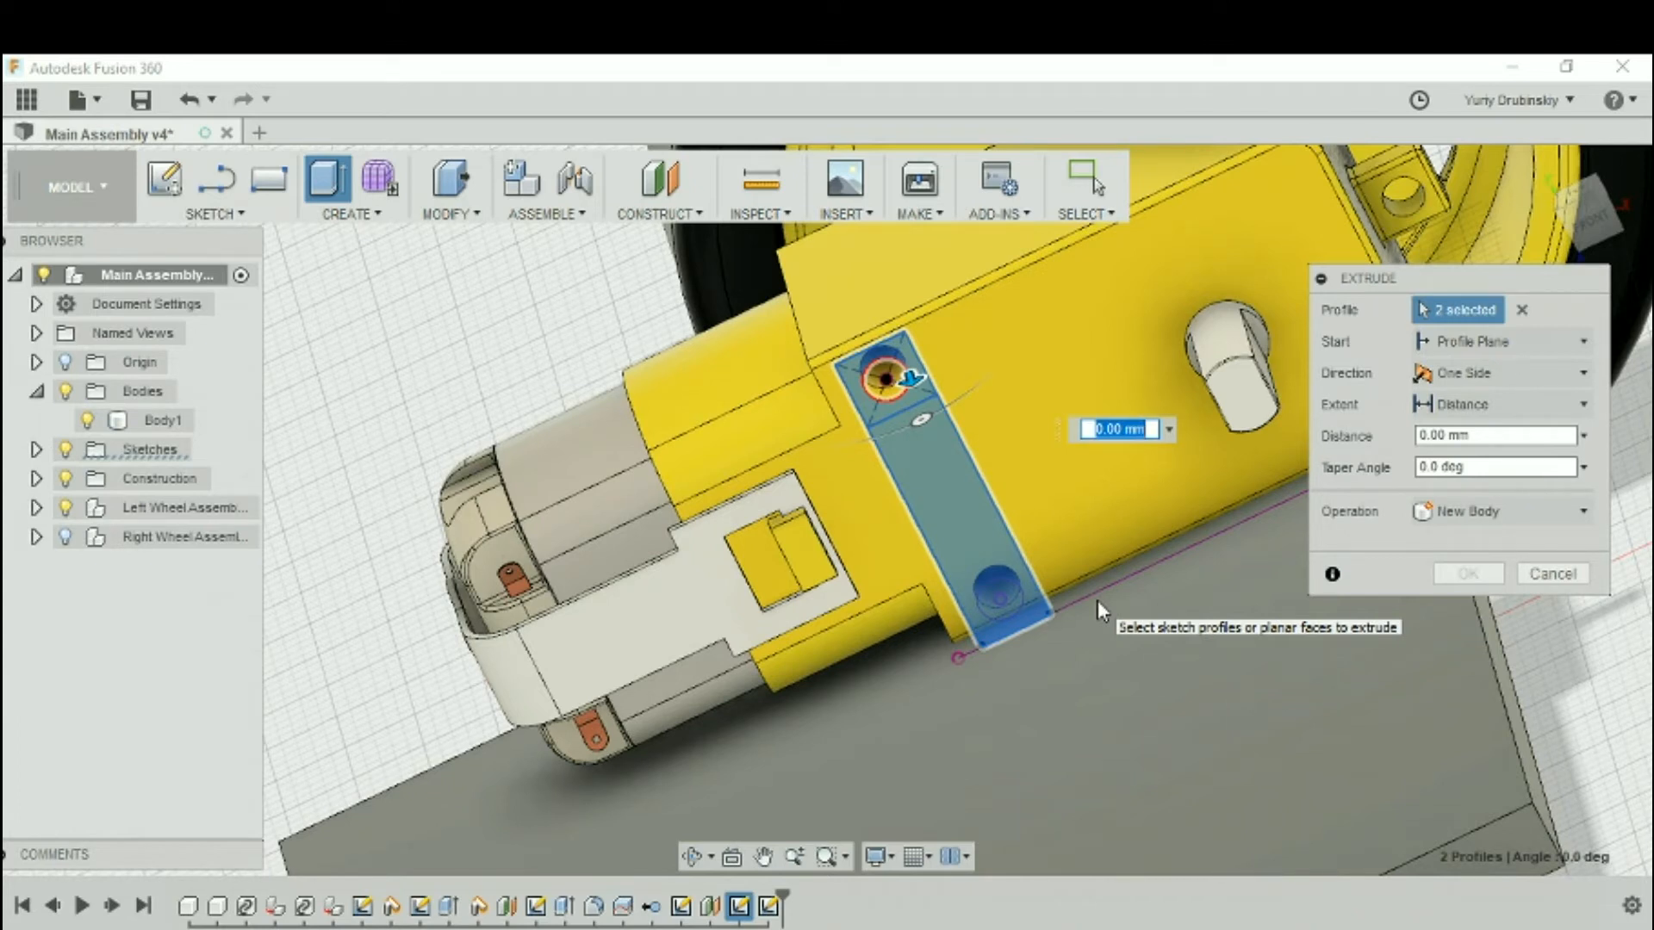
{"action": "type", "text": "4"}
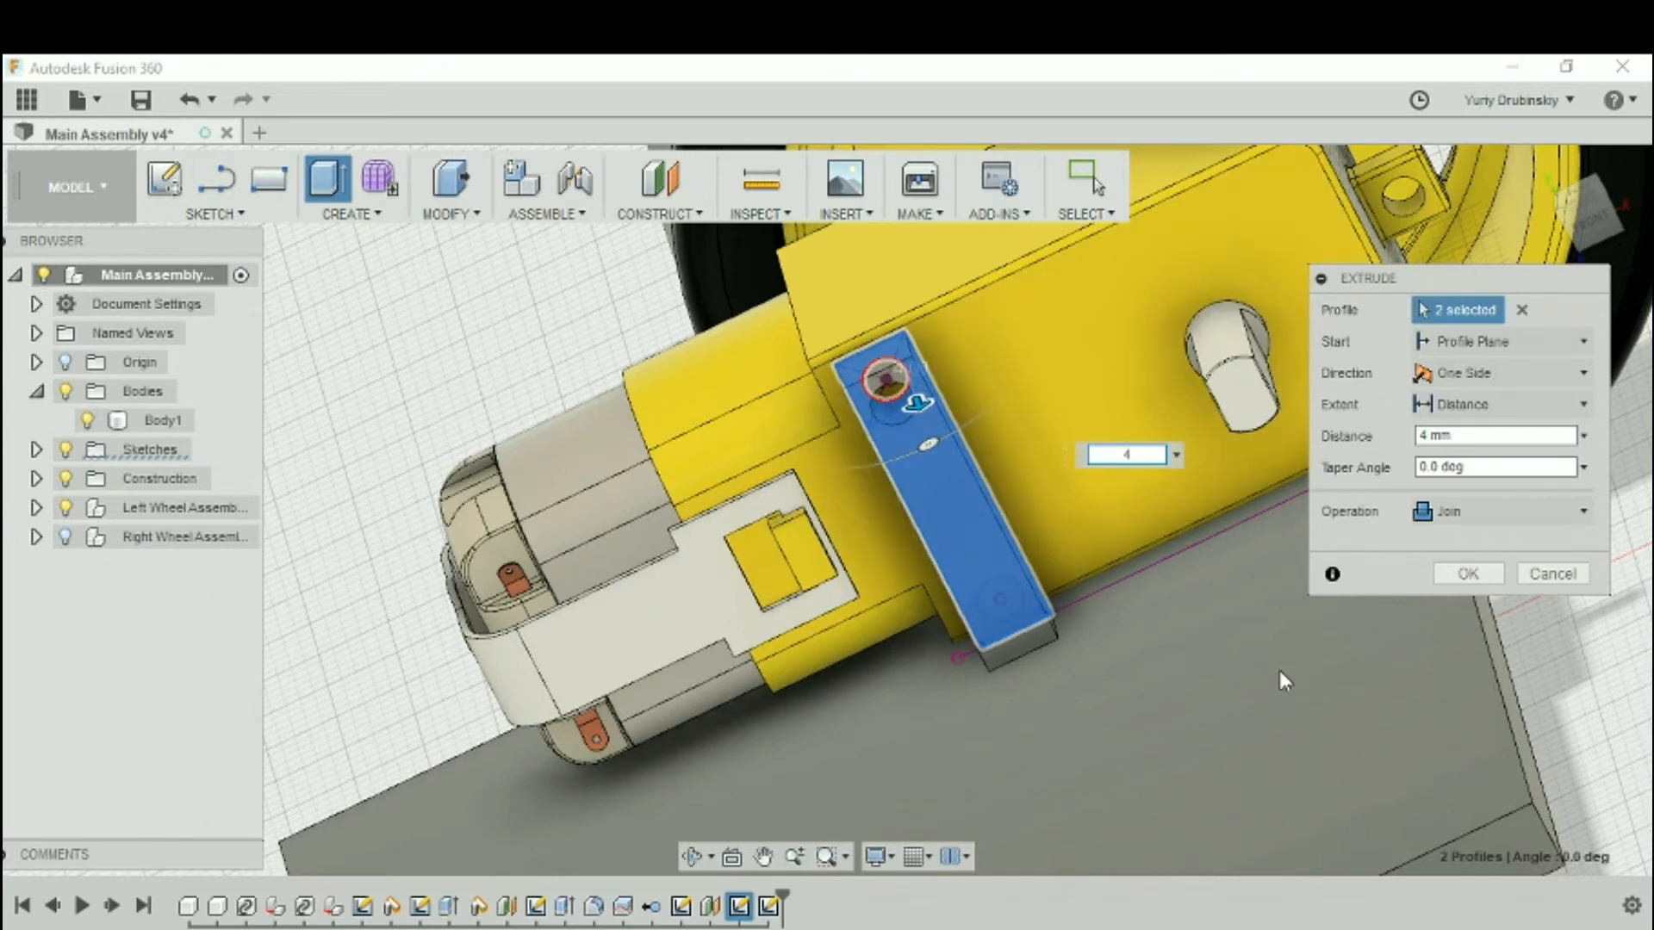
Set the bracket extrusion's operation to Join and complete the feature
{"action": "left_click", "coordinate": [1480, 513]}
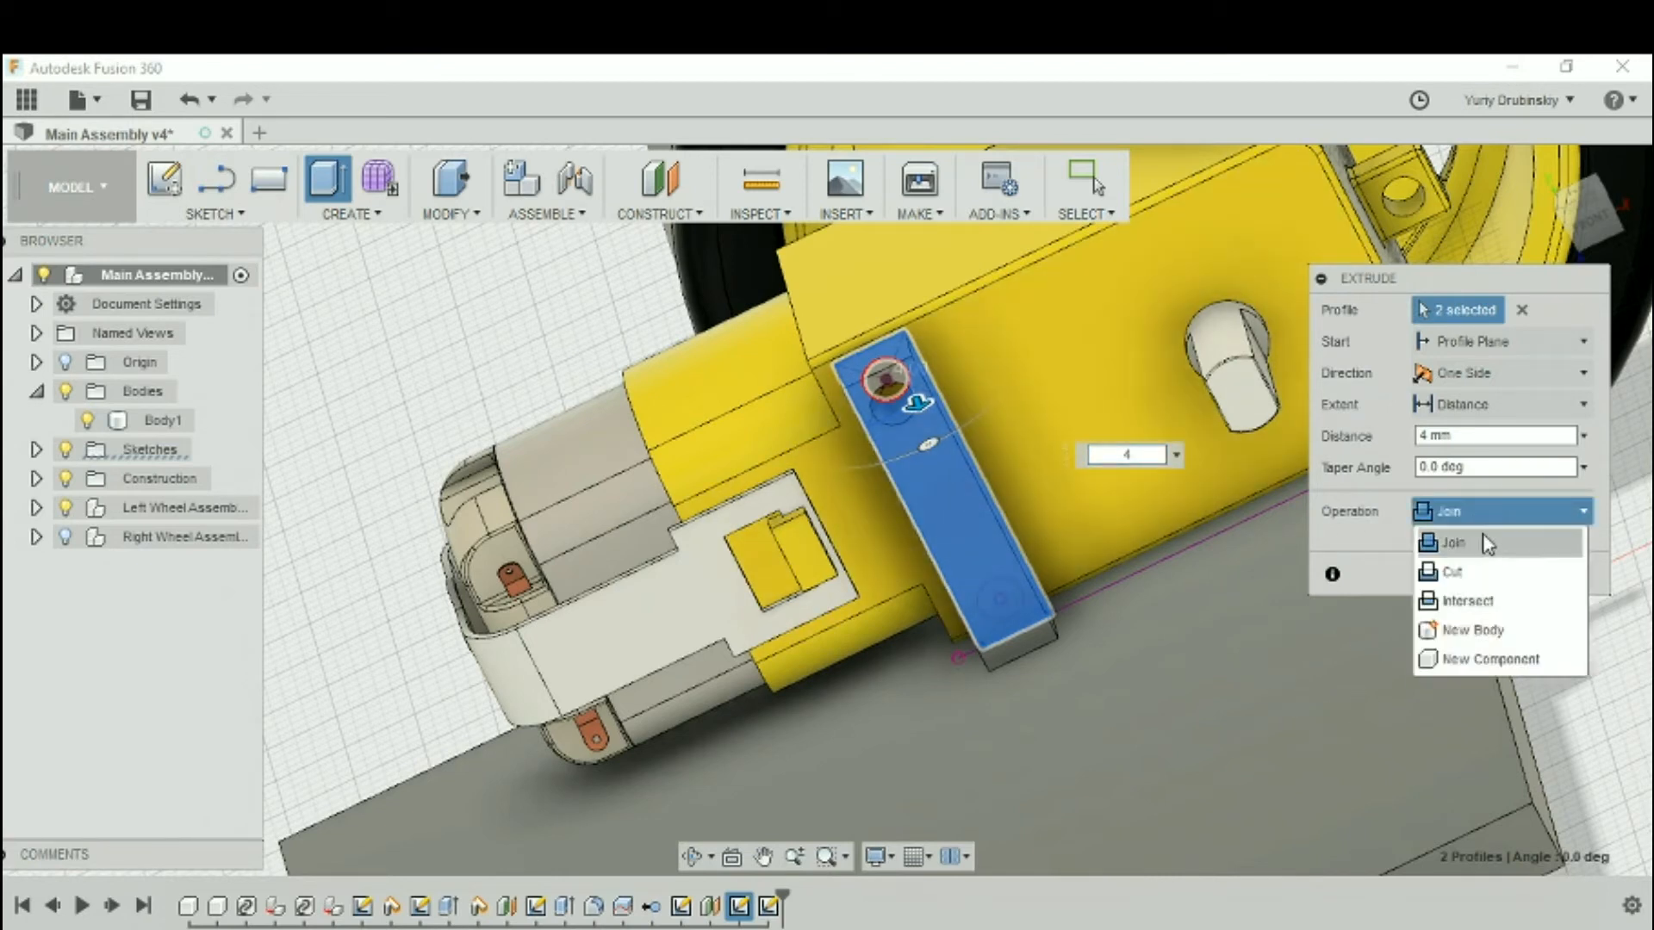
{"action": "left_click", "coordinate": [1511, 632]}
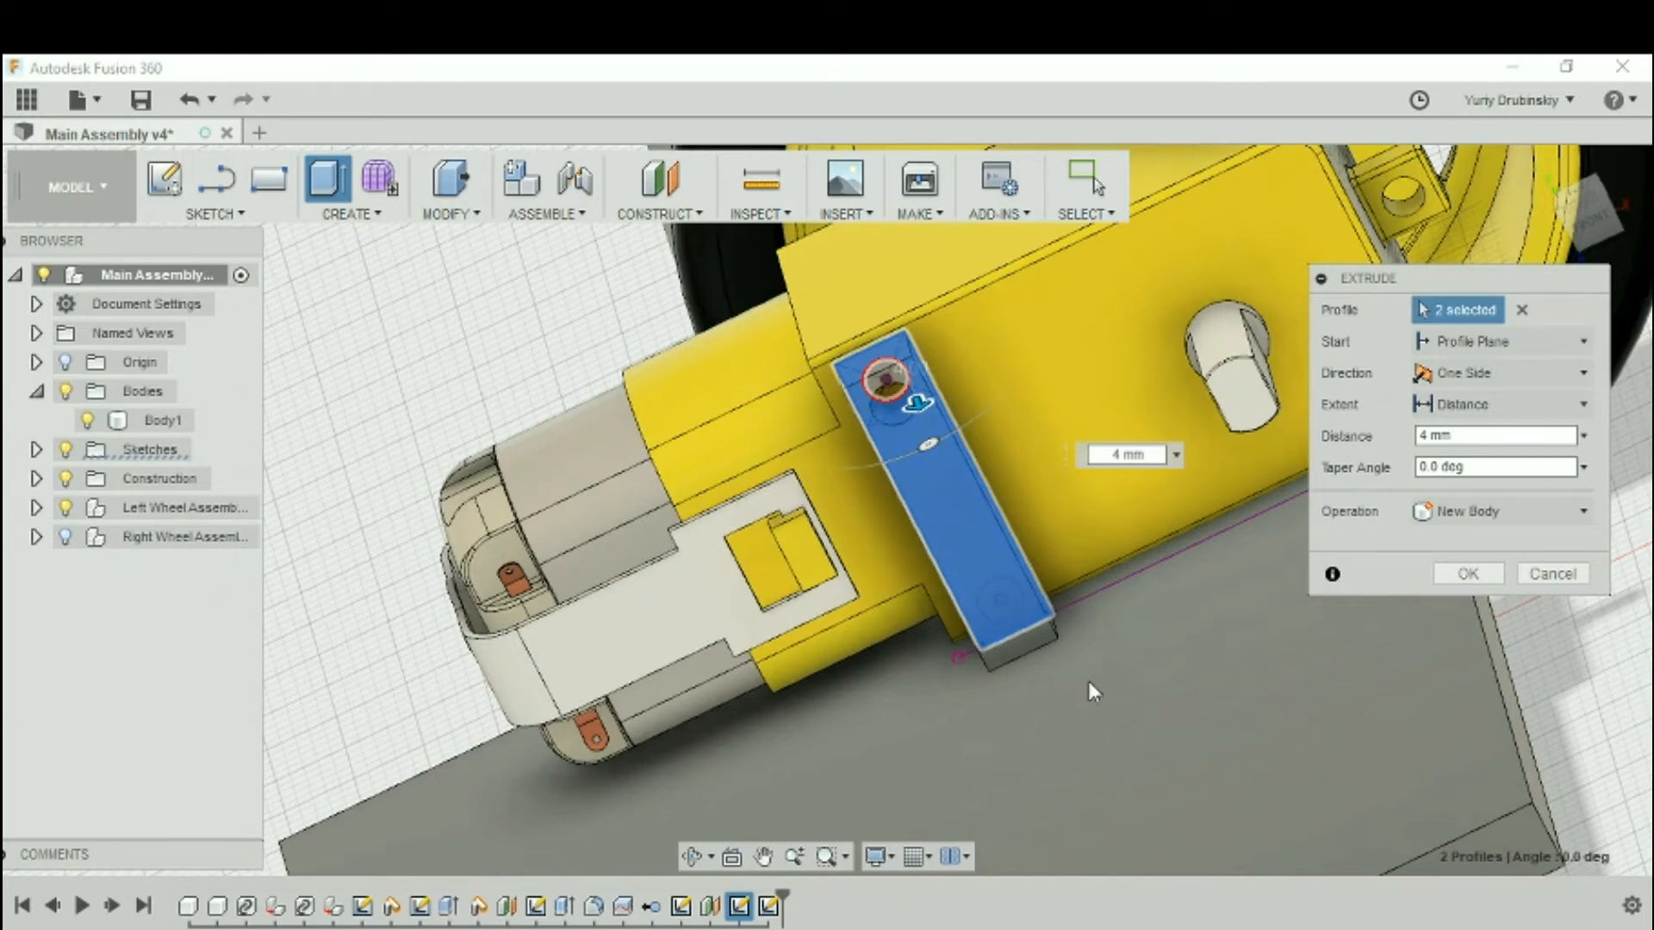
{"action": "middle_click_drag", "start_coordinate": [1054, 735], "coordinate": [1032, 631]}
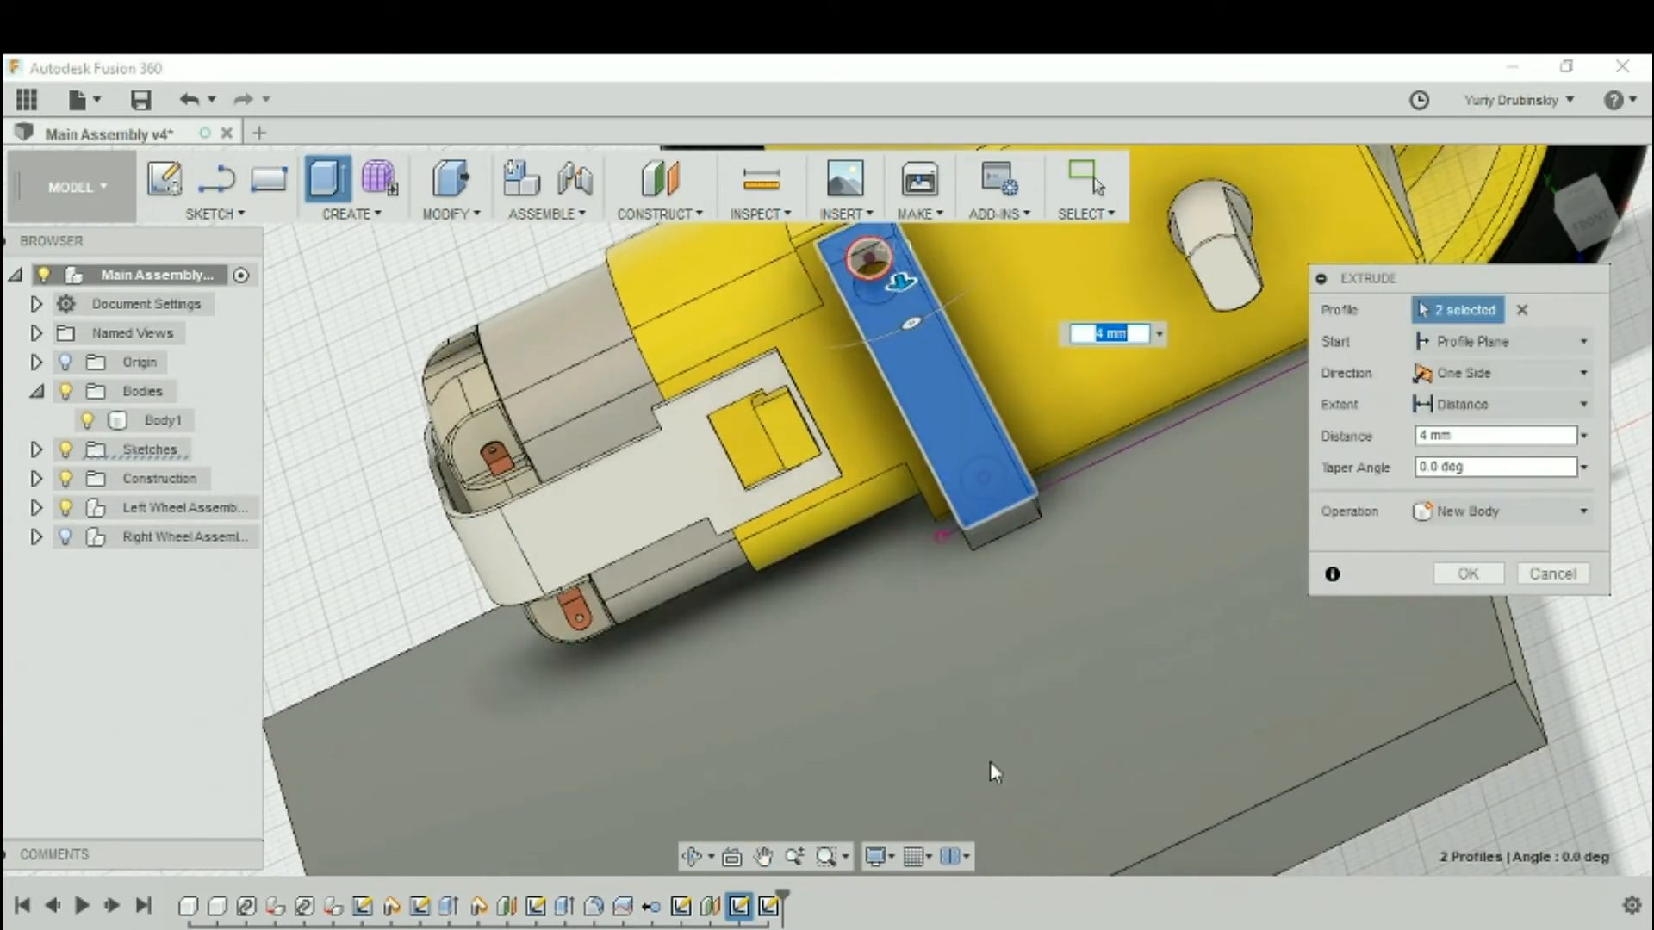
{"action": "left_click", "coordinate": [1537, 509]}
{"action": "left_click", "coordinate": [1469, 538]}
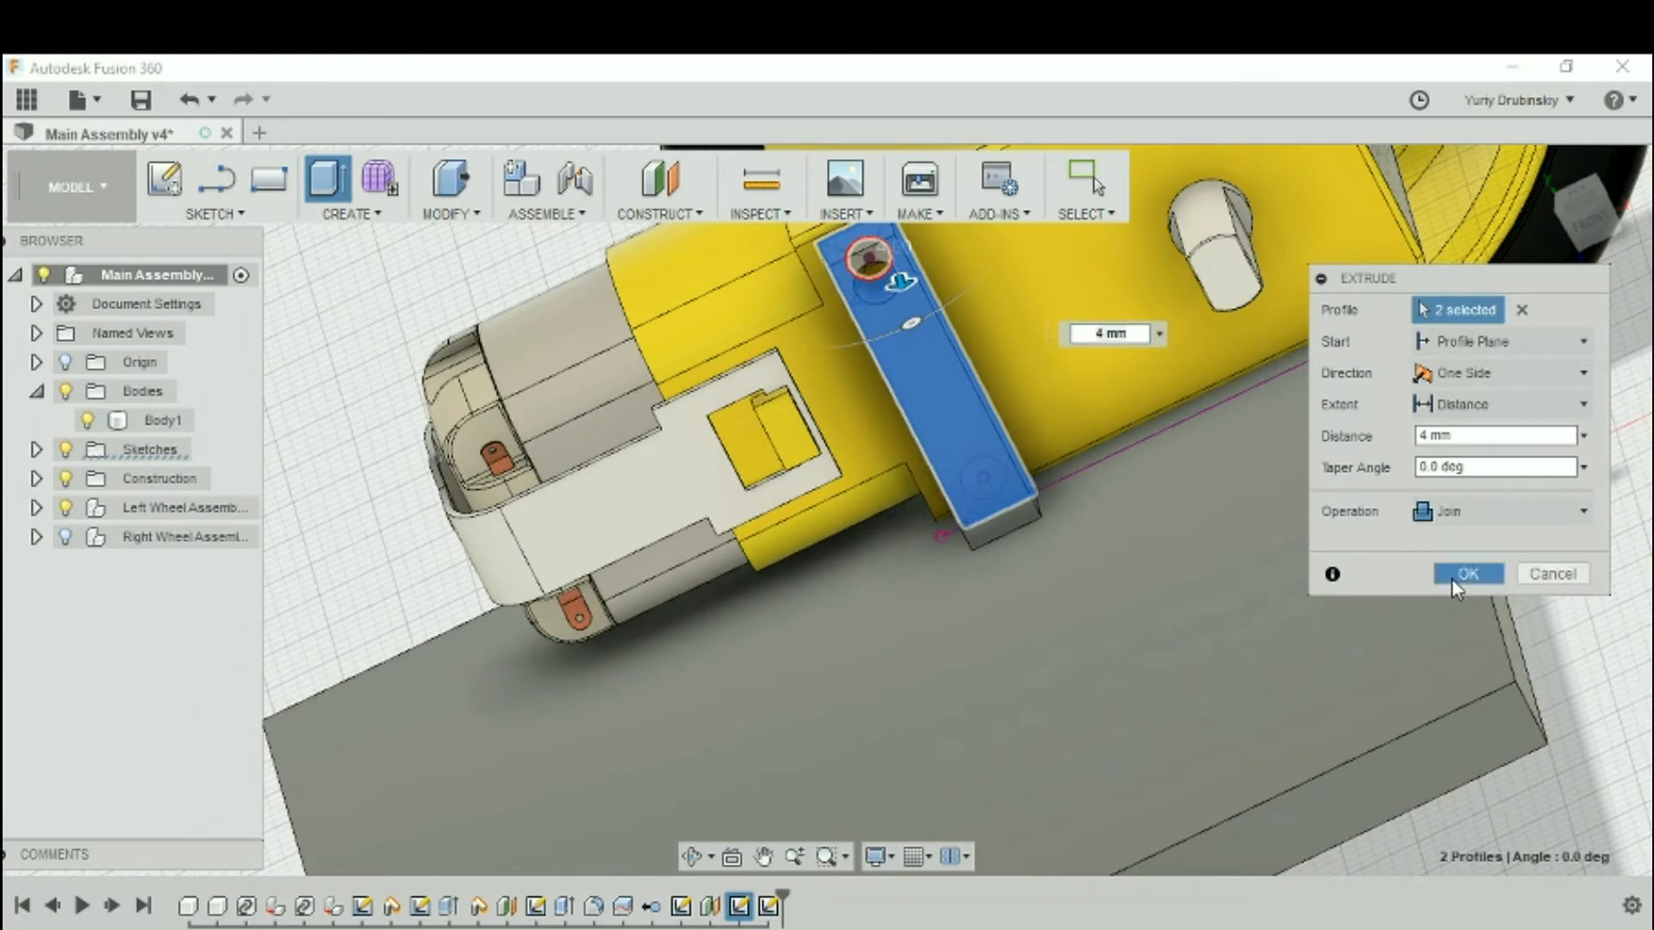
{"action": "left_click", "coordinate": [1456, 575]}
Hide the left wheel assembly so that only the bracket and base plate are shown
{"action": "mouse_move", "coordinate": [1315, 621]}
{"action": "middle_mouse_down", "text": "shift"}
{"action": "mouse_move", "coordinate": [1139, 485]}
{"action": "mouse_move", "coordinate": [1340, 591]}
{"action": "mouse_move", "coordinate": [1313, 643]}
{"action": "middle_mouse_up", "text": "shift"}
{"action": "scroll", "coordinate": [1139, 485], "scroll_direction": "up", "scroll_amount": 2}
{"action": "scroll", "coordinate": [1345, 587], "scroll_direction": "down", "scroll_amount": 3}
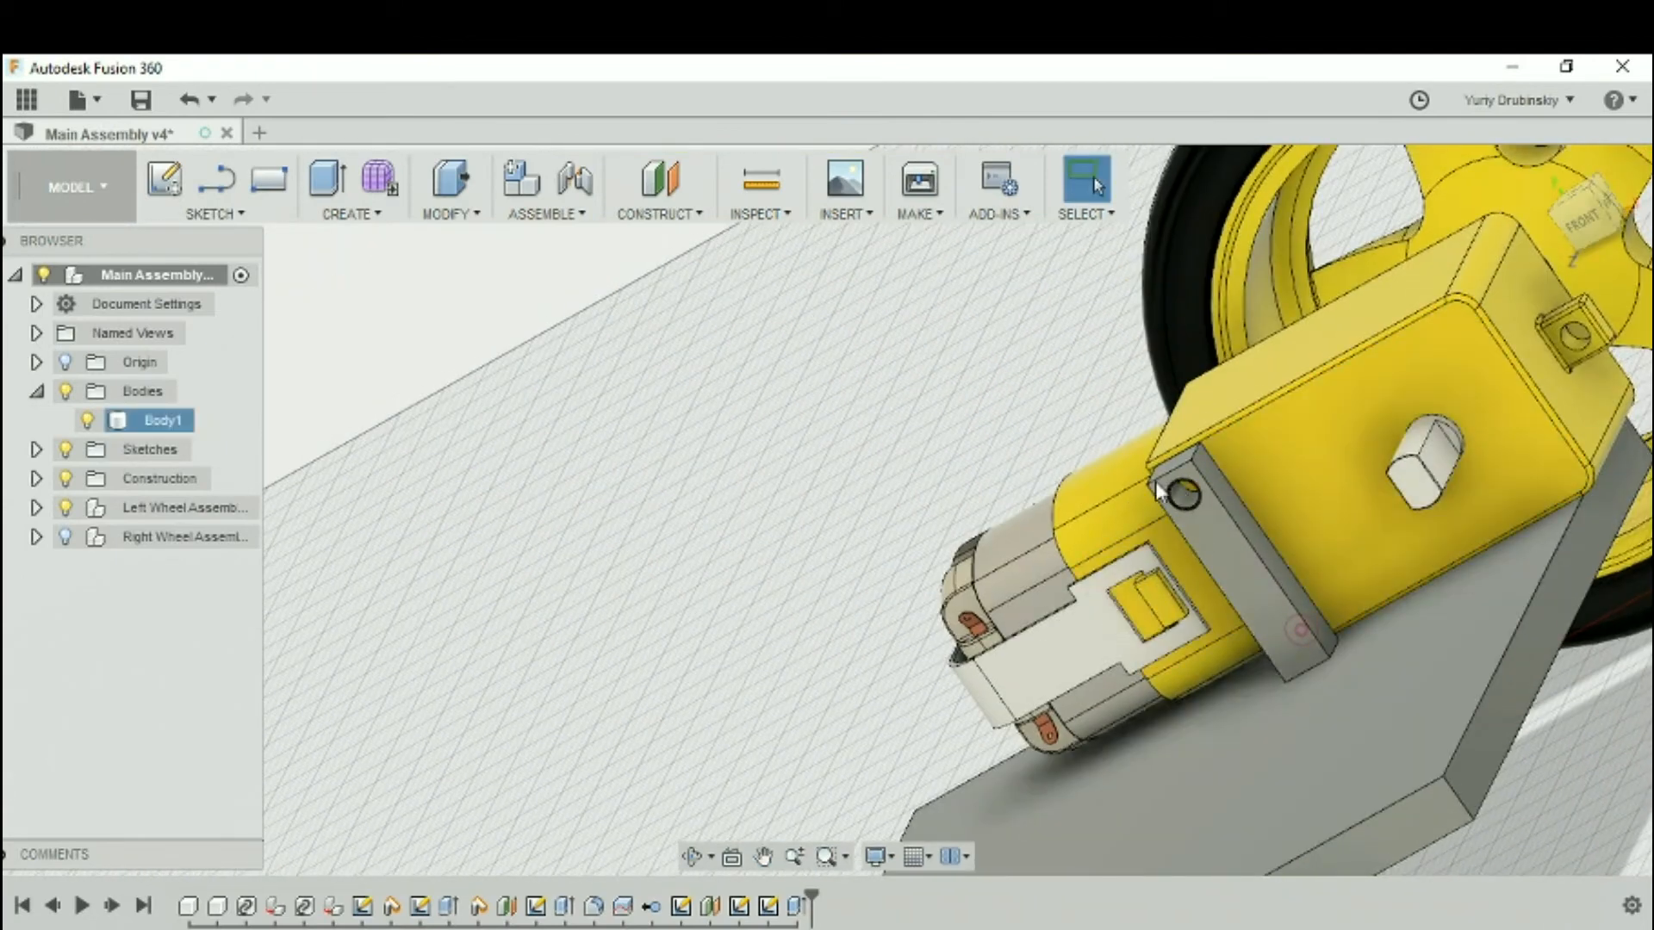
{"action": "scroll", "coordinate": [1288, 618], "scroll_direction": "up", "scroll_amount": 5}
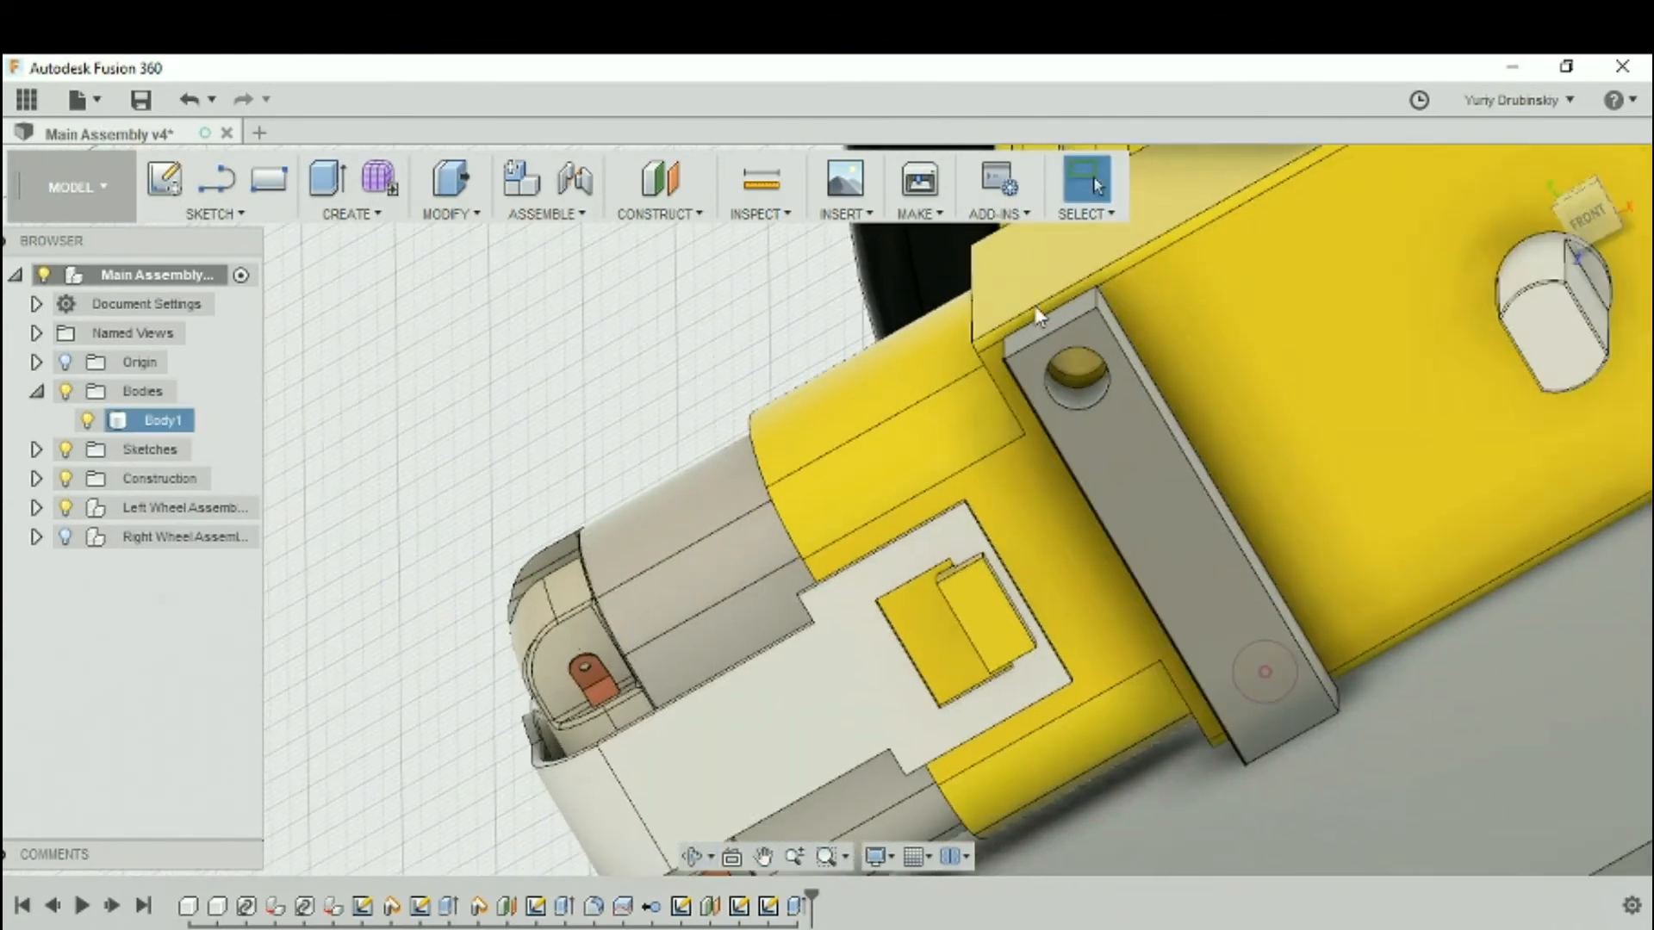
{"action": "scroll", "coordinate": [1414, 724], "scroll_direction": "down", "scroll_amount": 2}
{"action": "middle_click_drag", "start_coordinate": [1414, 723], "coordinate": [1362, 764], "text": "shift"}
{"action": "middle_click_drag", "start_coordinate": [1521, 600], "coordinate": [951, 363], "text": "shift"}
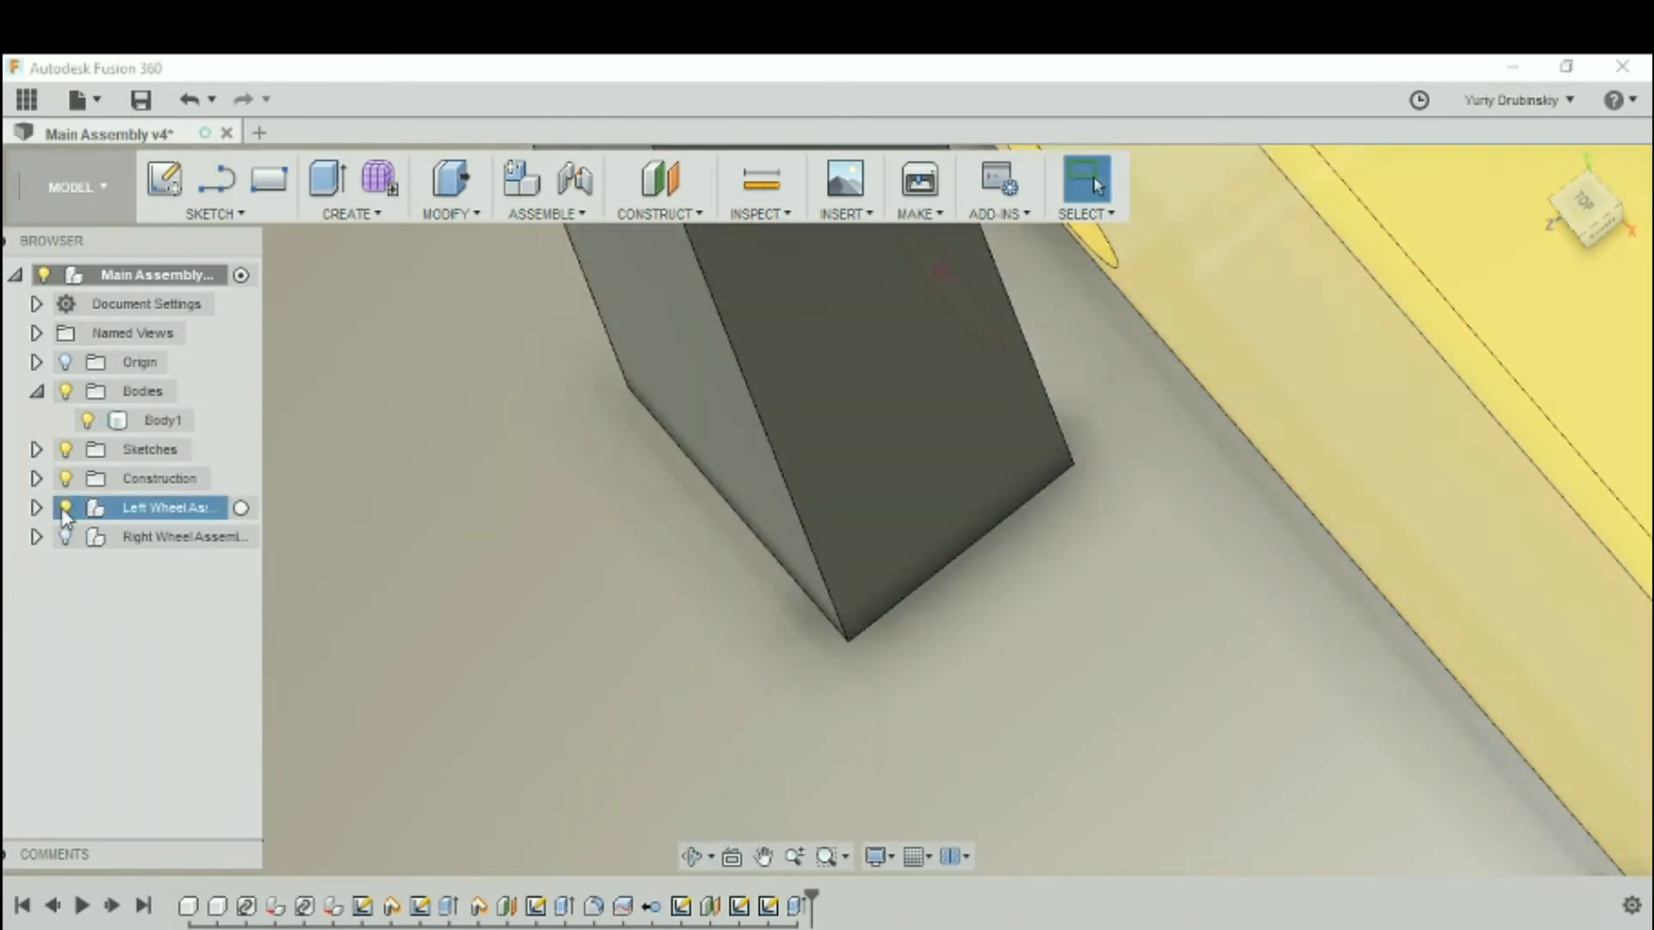
{"action": "left_click", "coordinate": [64, 507]}
Hide the sketch with the circle that overlaps the lower corner of the bracket's back face
{"action": "middle_click_drag", "start_coordinate": [917, 464], "coordinate": [830, 493], "text": "shift"}
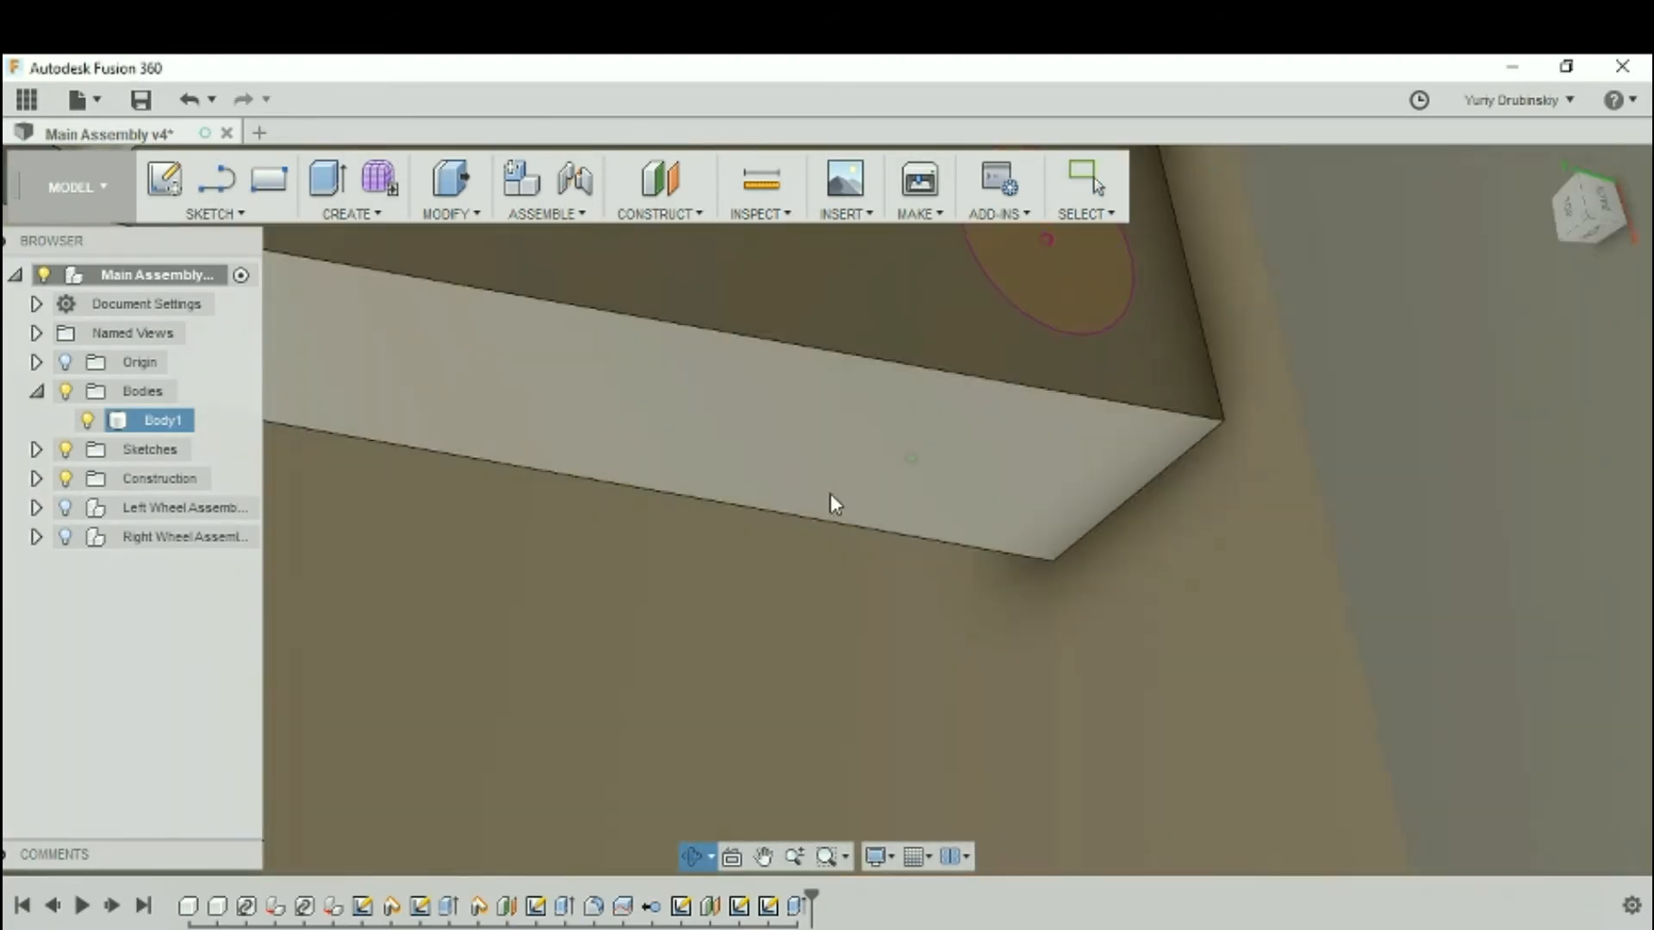
{"action": "middle_click_drag", "start_coordinate": [1011, 494], "coordinate": [988, 730]}
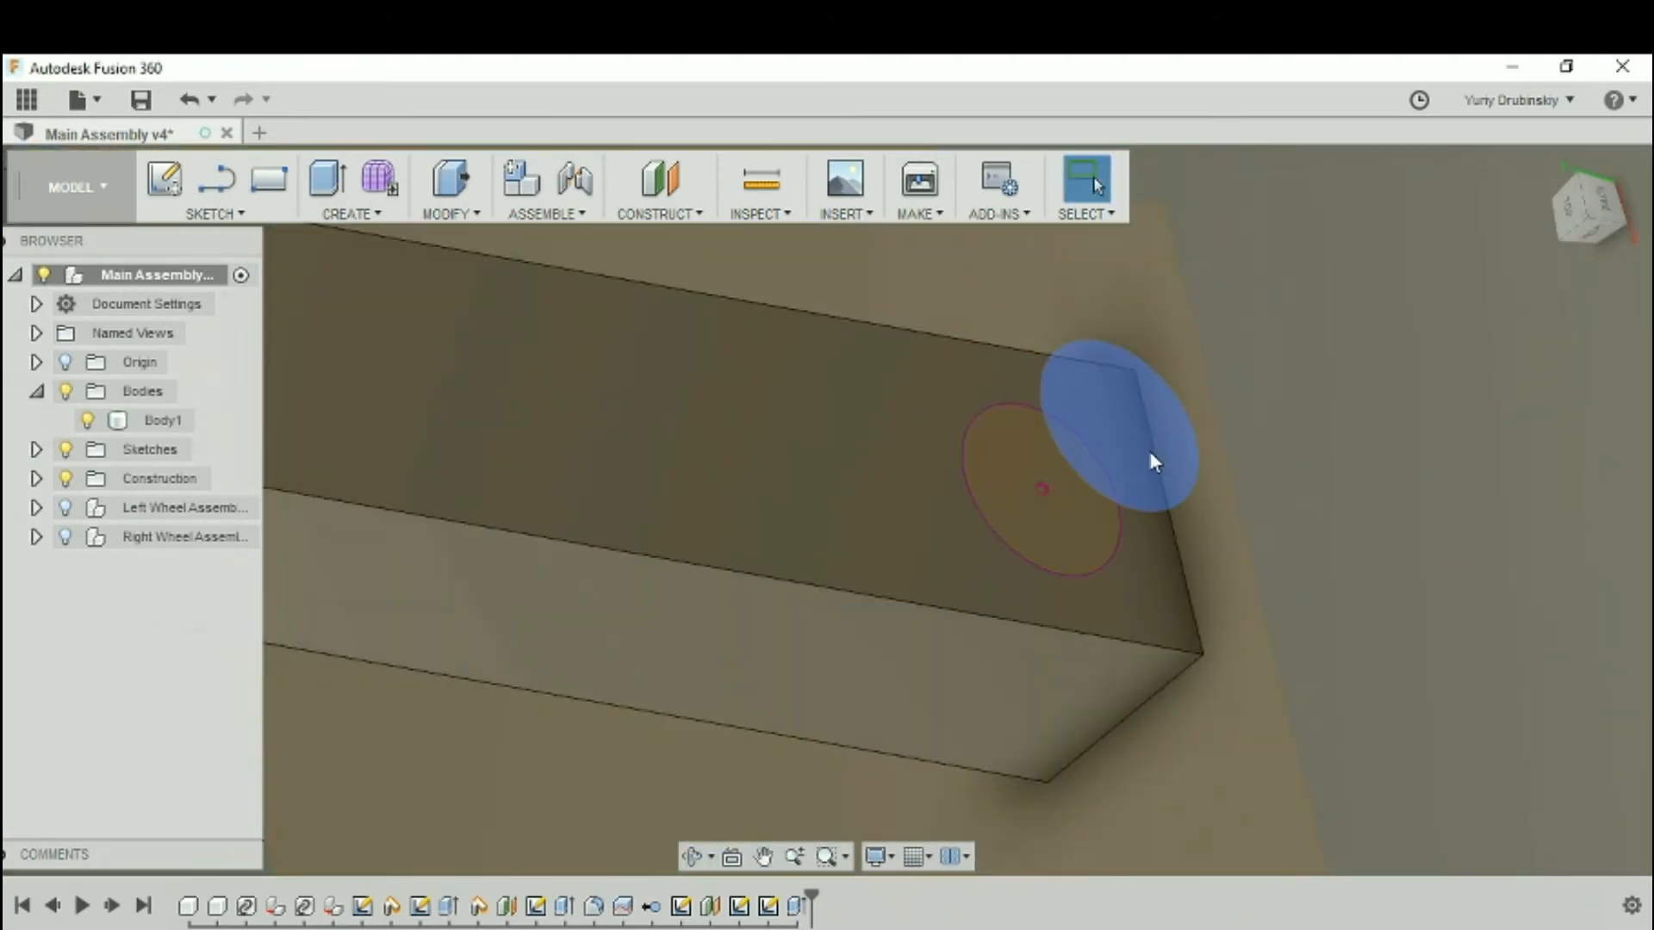
{"action": "scroll", "coordinate": [1136, 460], "scroll_direction": "up", "scroll_amount": 3}
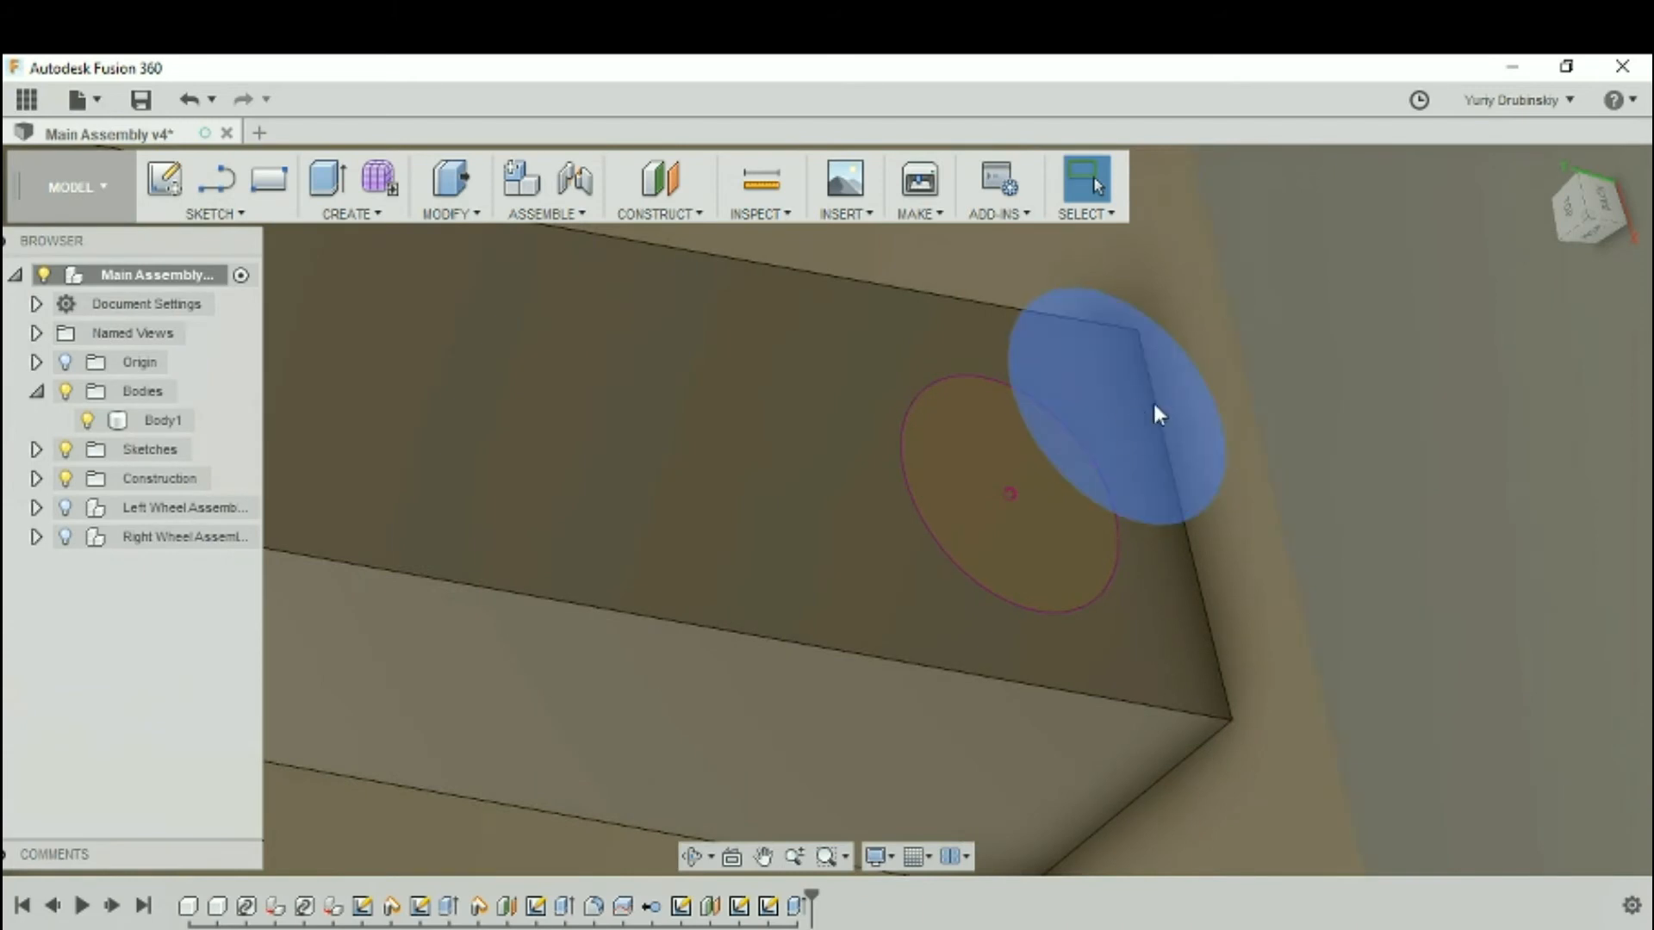
{"action": "scroll", "coordinate": [1194, 521], "scroll_direction": "down", "scroll_amount": 5}
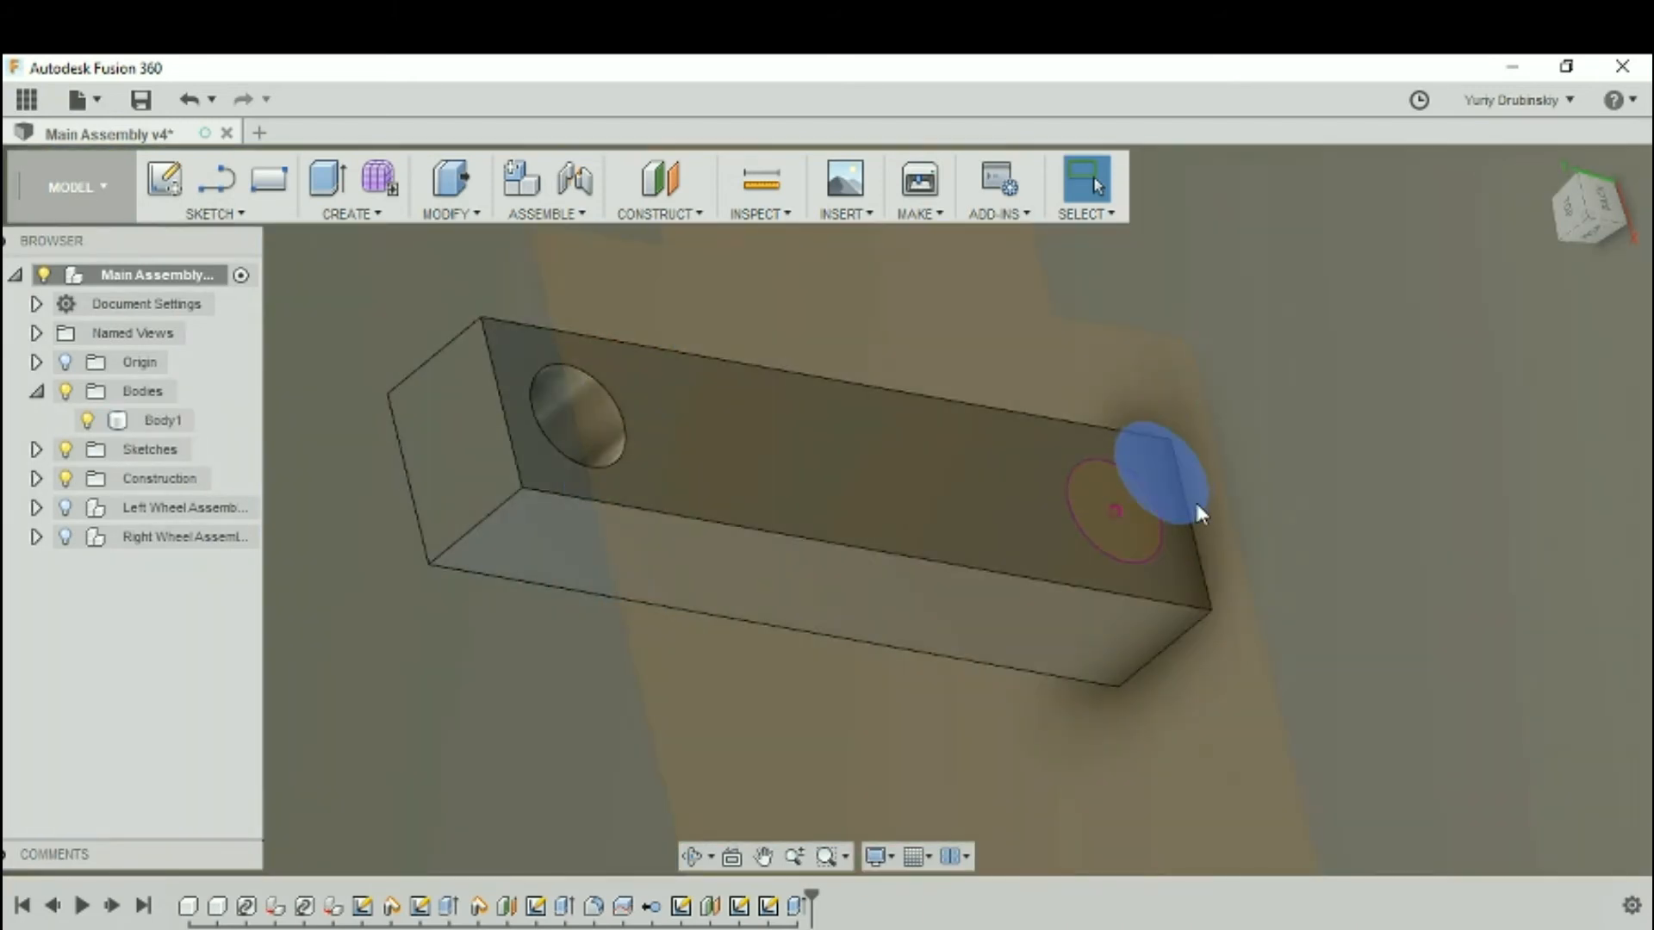
{"action": "left_click", "coordinate": [1192, 508]}
{"action": "right_click", "coordinate": [1192, 510]}
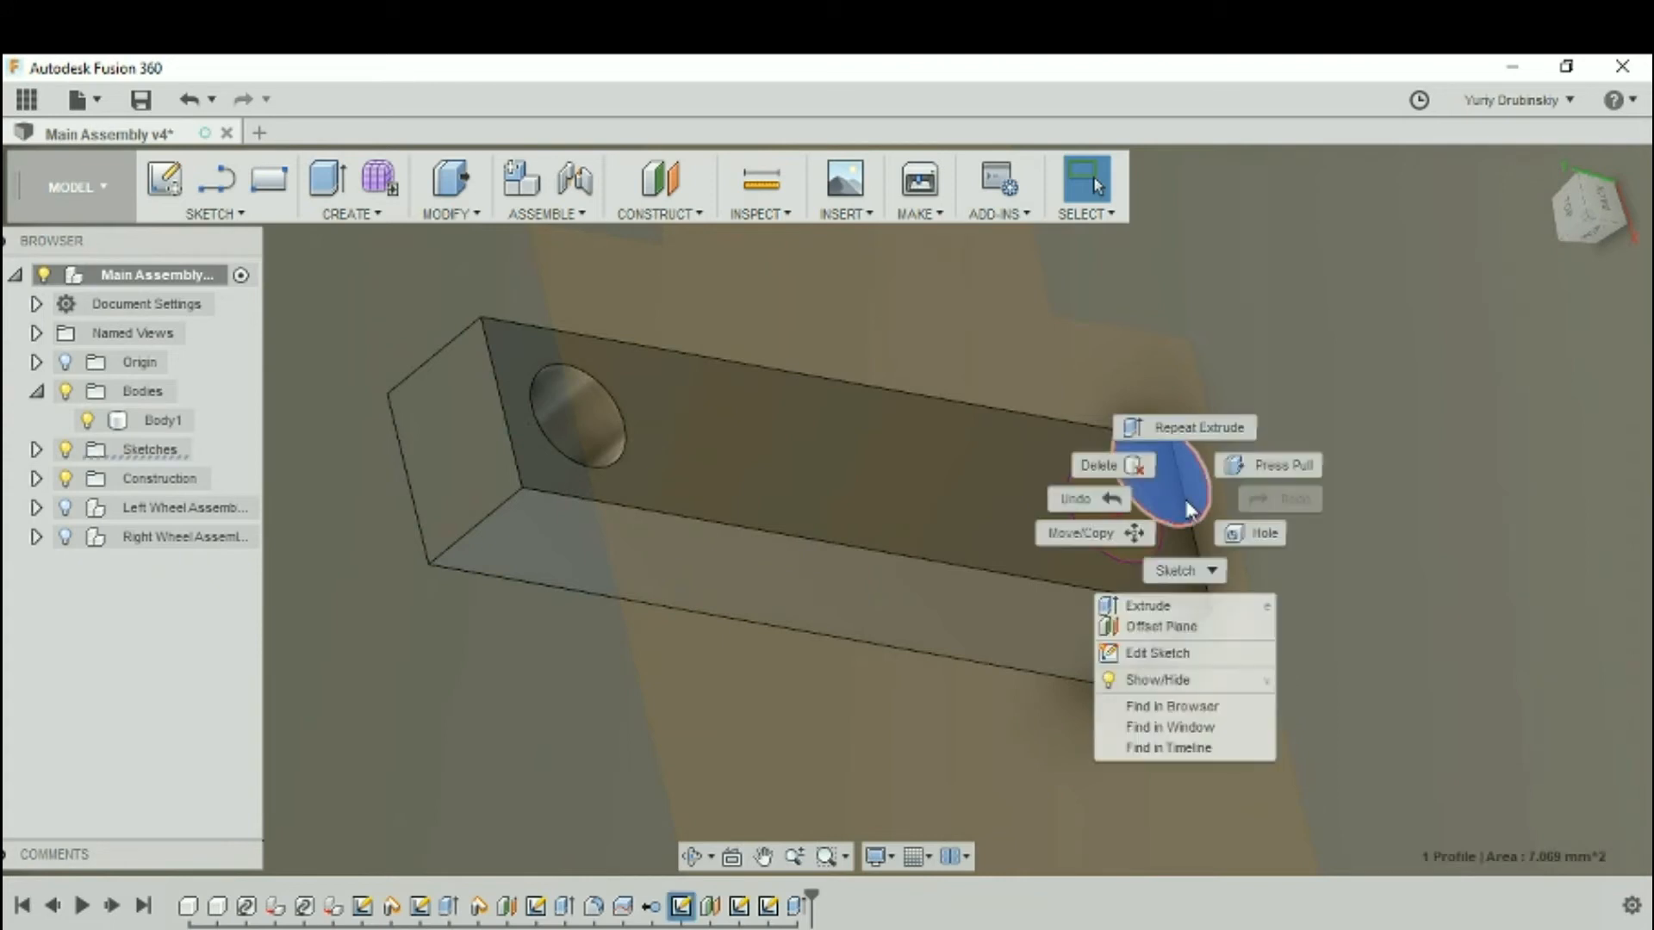
{"action": "left_click", "coordinate": [1222, 675]}
{"action": "left_click", "coordinate": [1436, 473]}
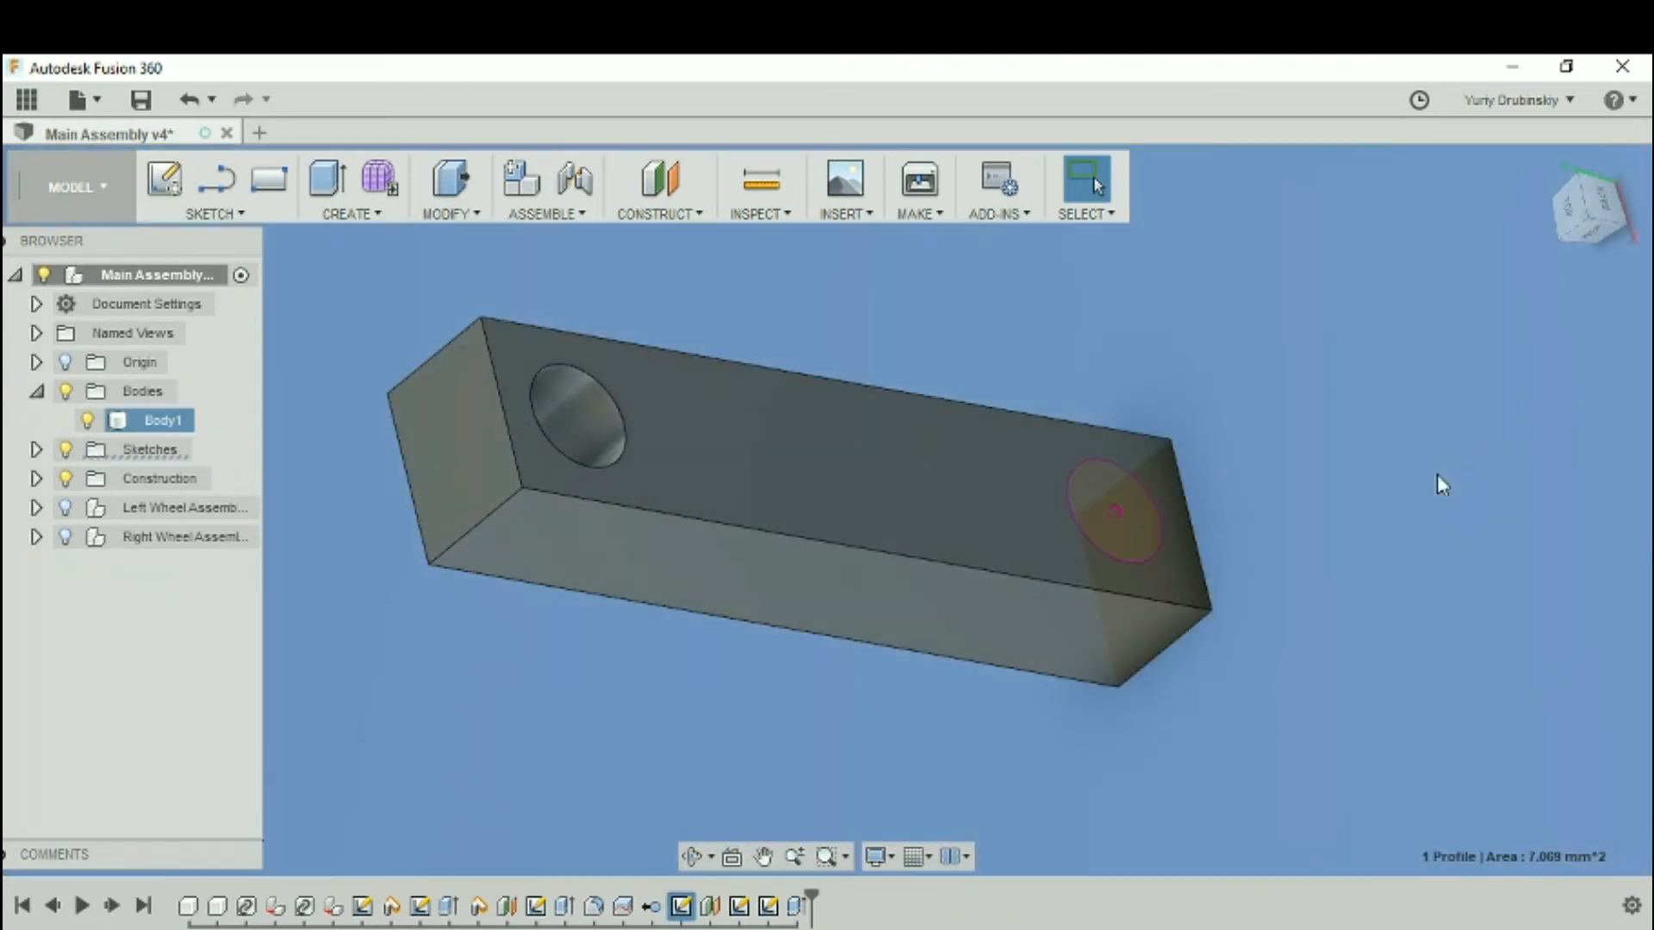
{"action": "key", "text": "Escape"}
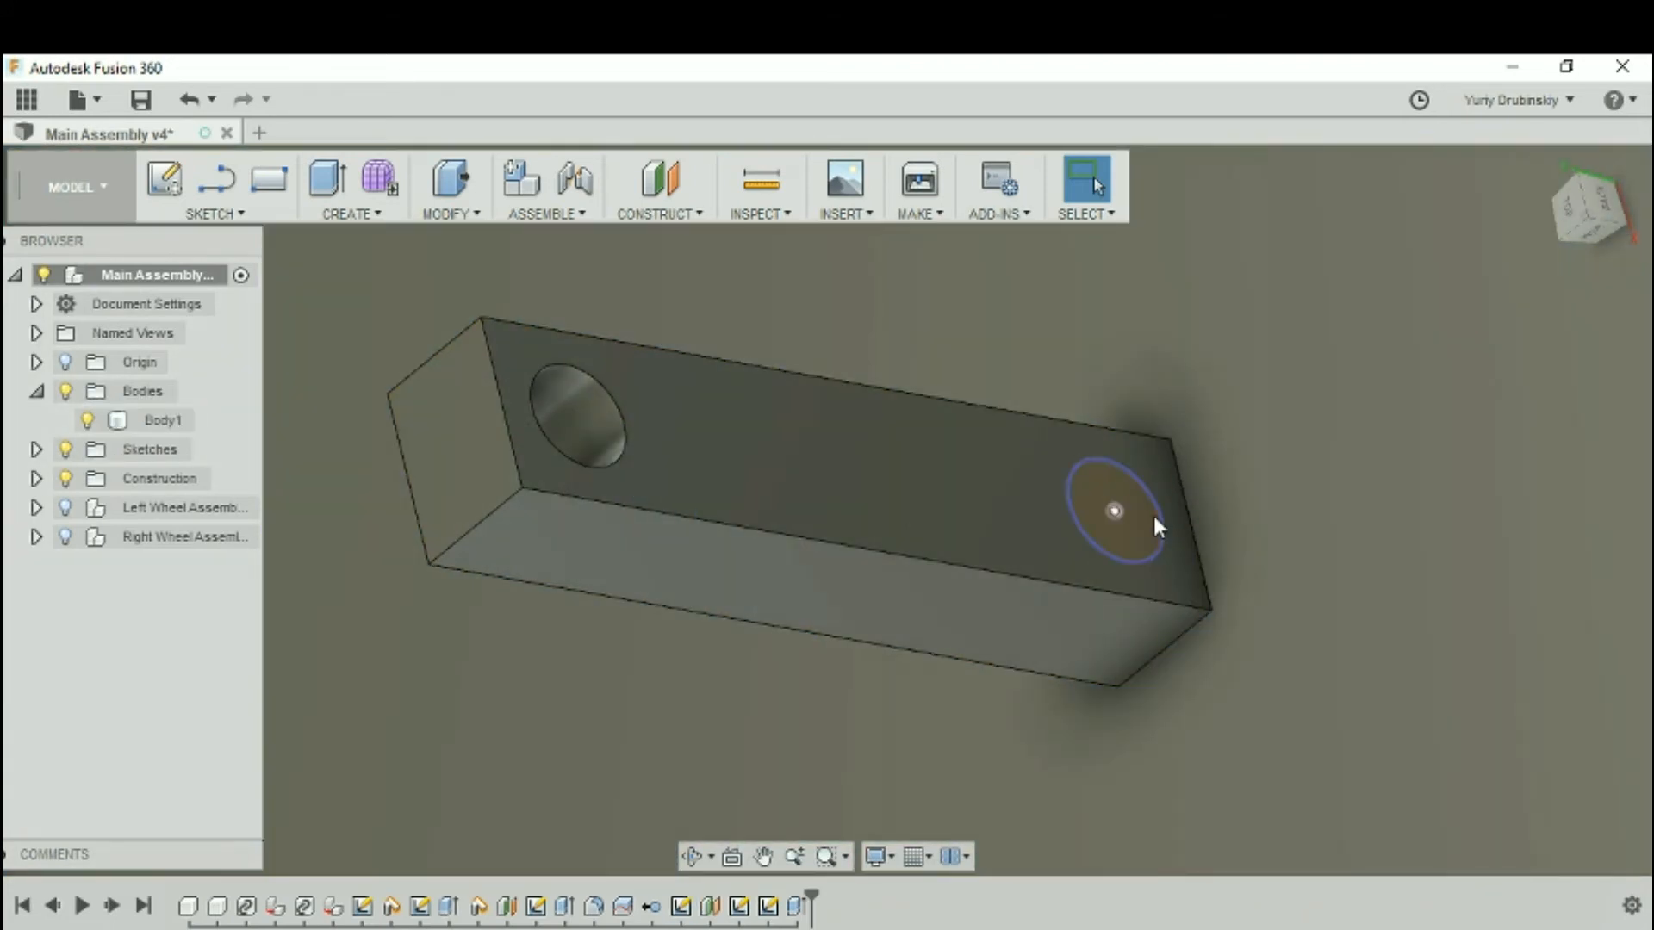
{"action": "left_click", "coordinate": [1143, 539]}
{"action": "scroll", "coordinate": [1143, 539], "scroll_direction": "up", "scroll_amount": 1}
{"action": "scroll", "coordinate": [1140, 534], "scroll_direction": "up", "scroll_amount": 1}
{"action": "left_click", "coordinate": [1142, 529]}
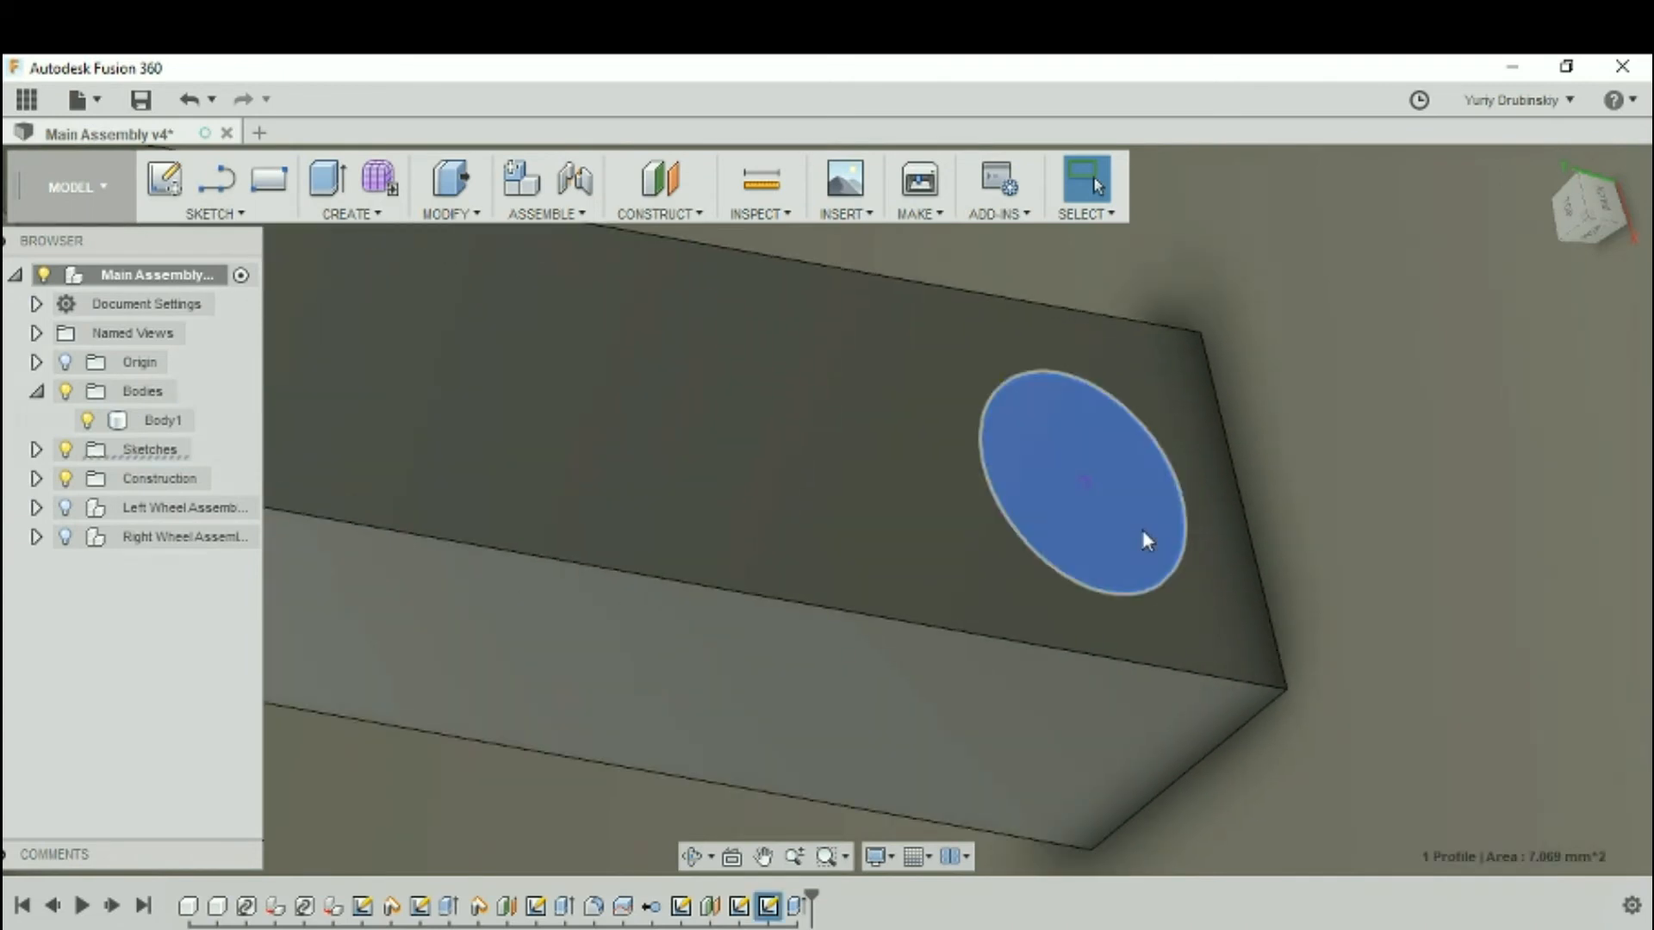
{"action": "scroll", "coordinate": [1083, 551], "scroll_direction": "up", "scroll_amount": 1}
{"action": "scroll", "coordinate": [1082, 546], "scroll_direction": "down", "scroll_amount": 3}
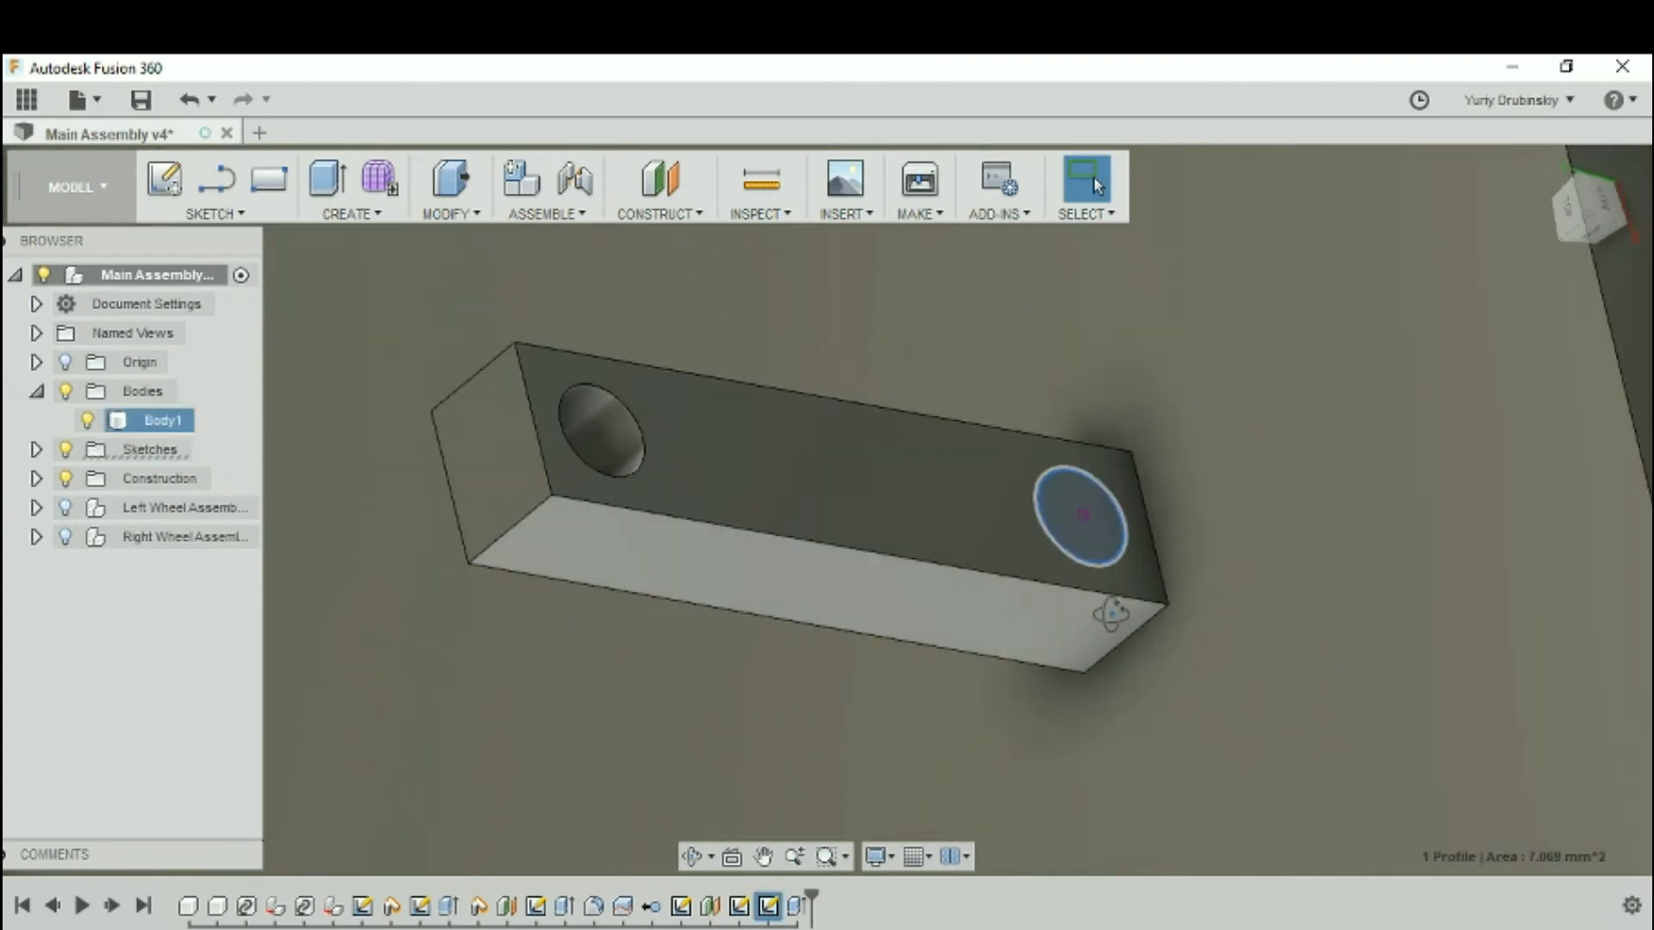
{"action": "middle_click_drag", "start_coordinate": [1108, 609], "coordinate": [1209, 554], "text": "shift"}
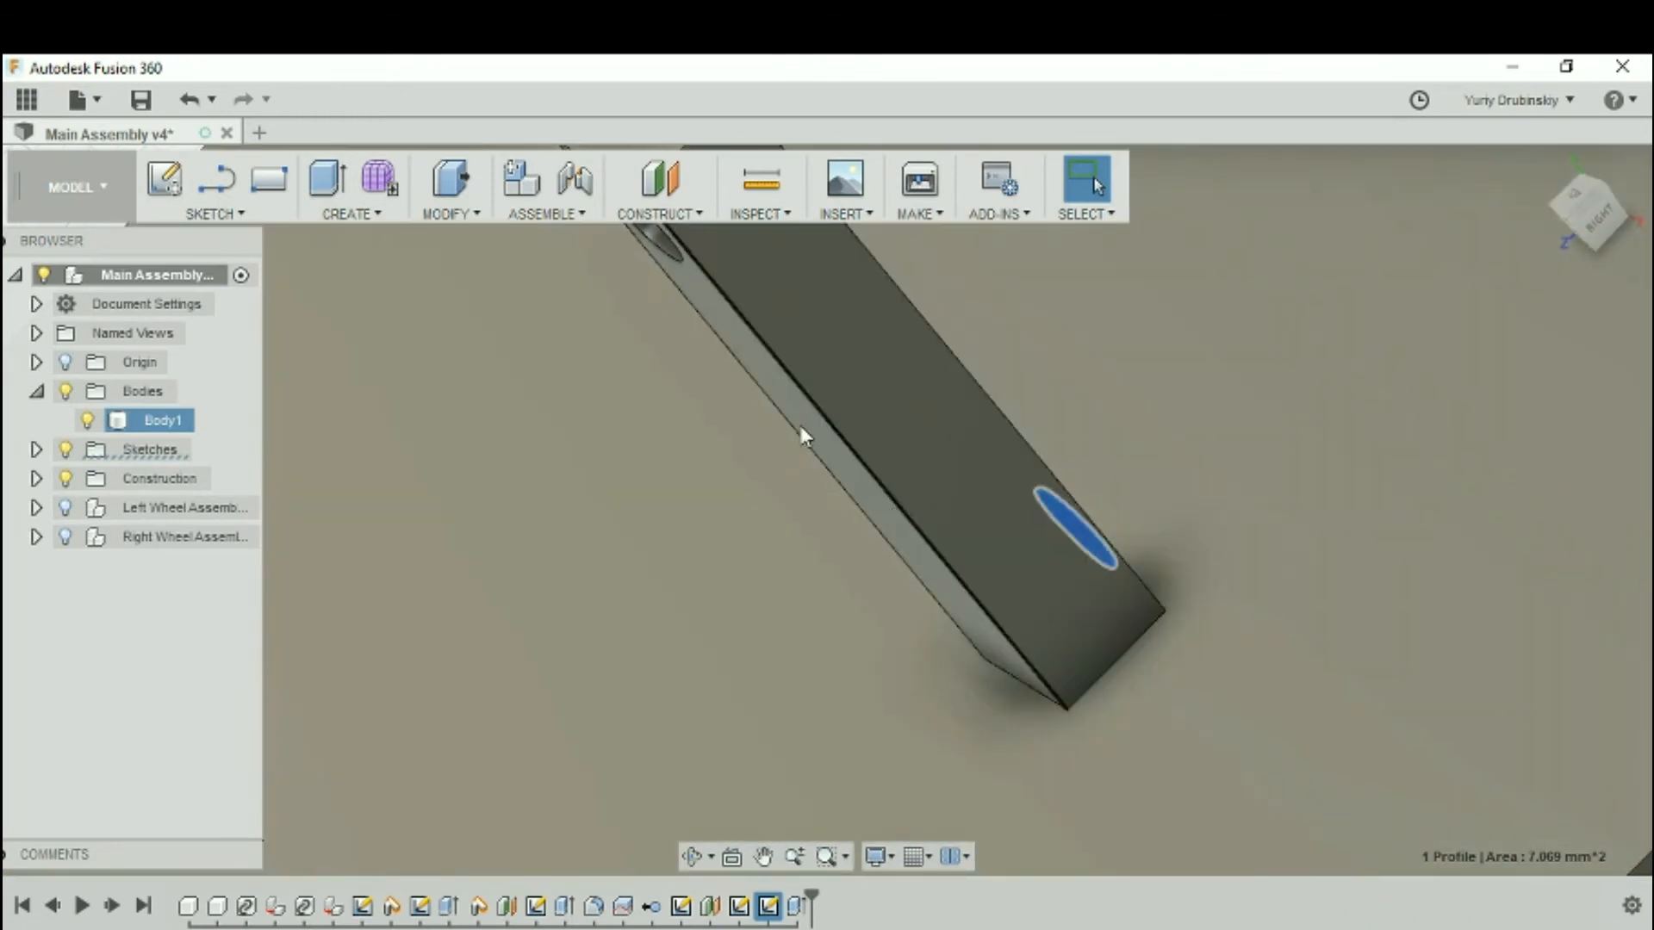
{"action": "left_click", "coordinate": [371, 195]}
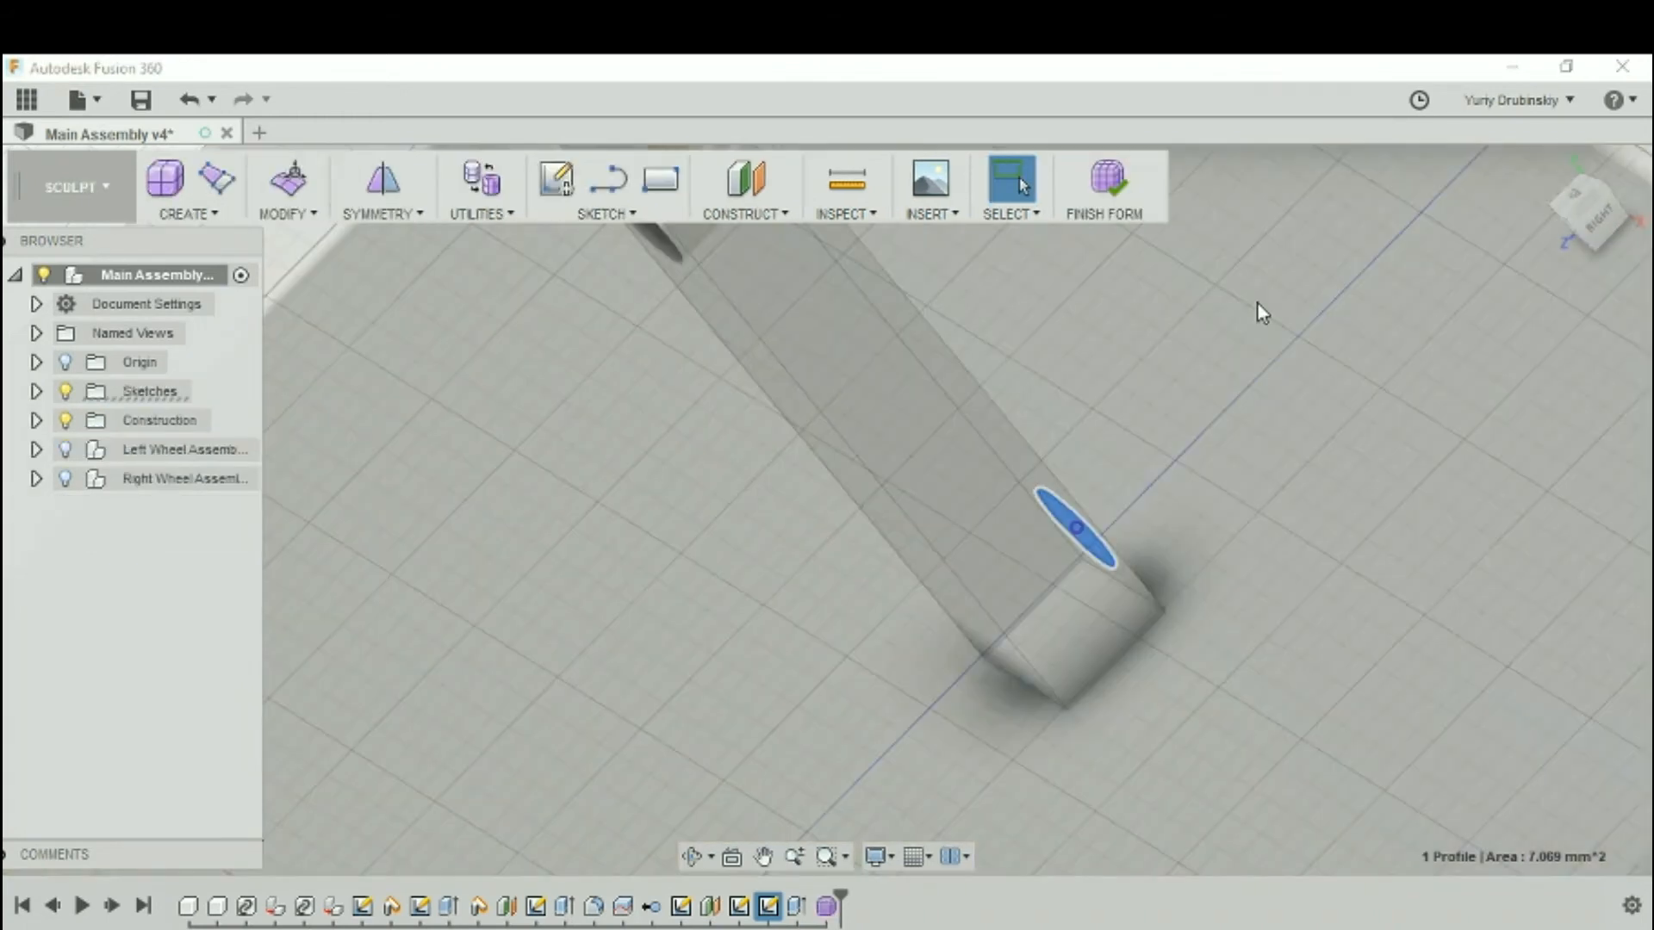
{"action": "left_click", "coordinate": [1105, 200]}
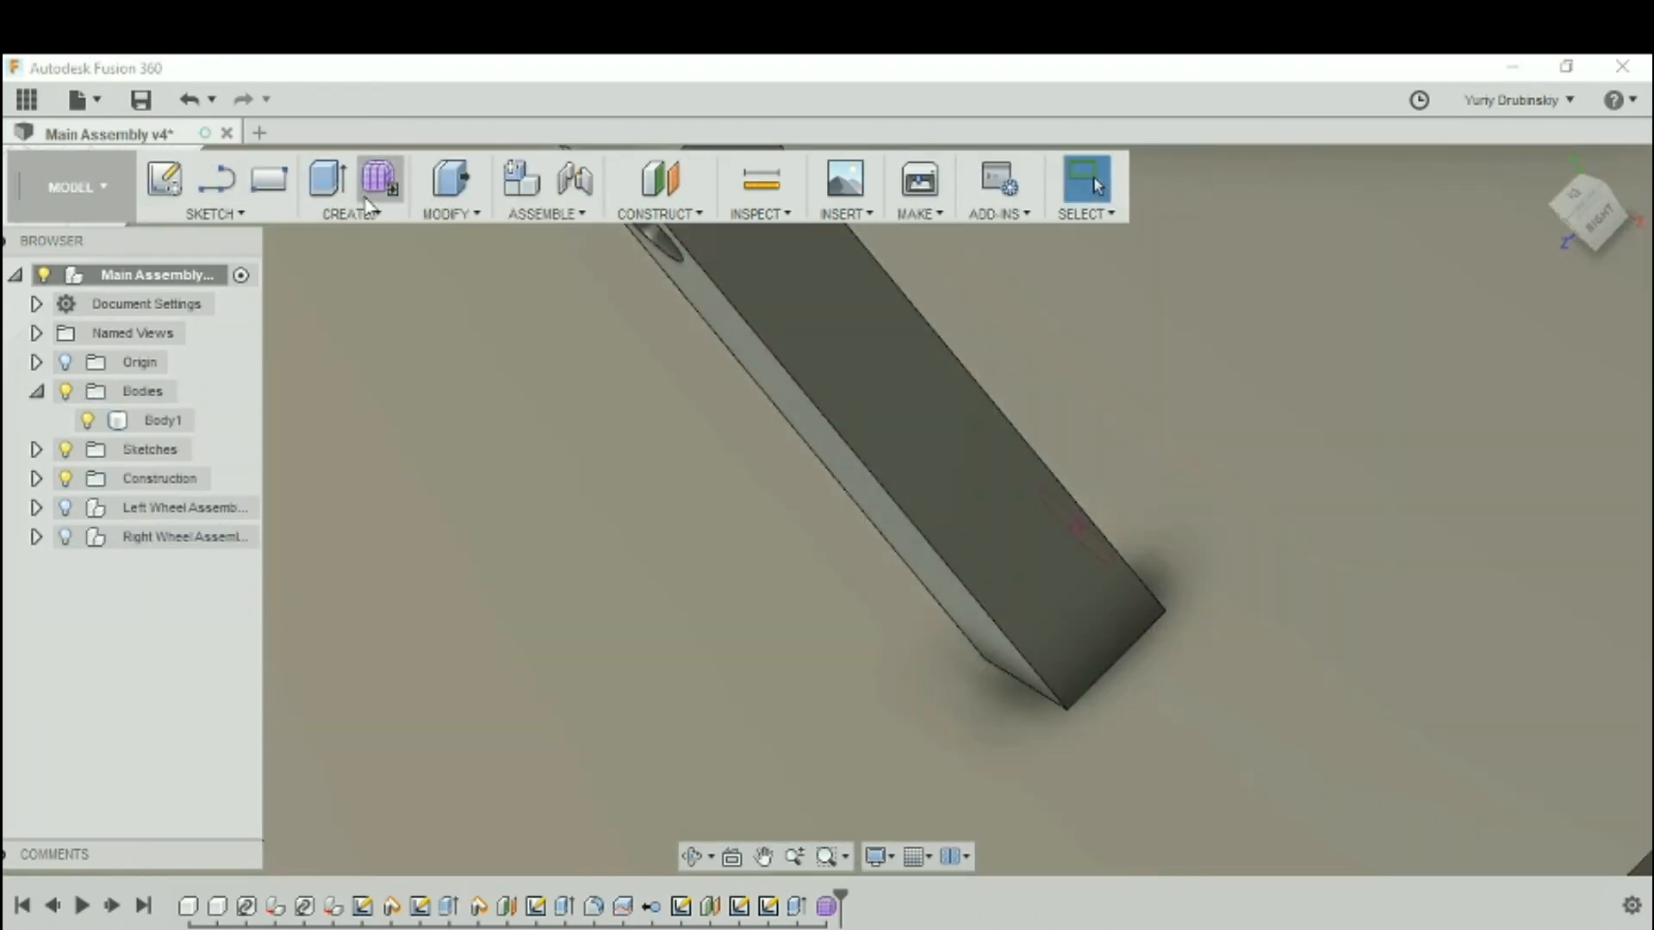
Cut the lower screw hole through the bracket by extruding its projected circle 8 mm with the Cut operation
{"action": "left_click", "coordinate": [353, 213]}
{"action": "left_click", "coordinate": [389, 265]}
{"action": "middle_click_drag", "start_coordinate": [893, 503], "coordinate": [826, 553], "text": "shift"}
{"action": "left_click", "coordinate": [1190, 489]}
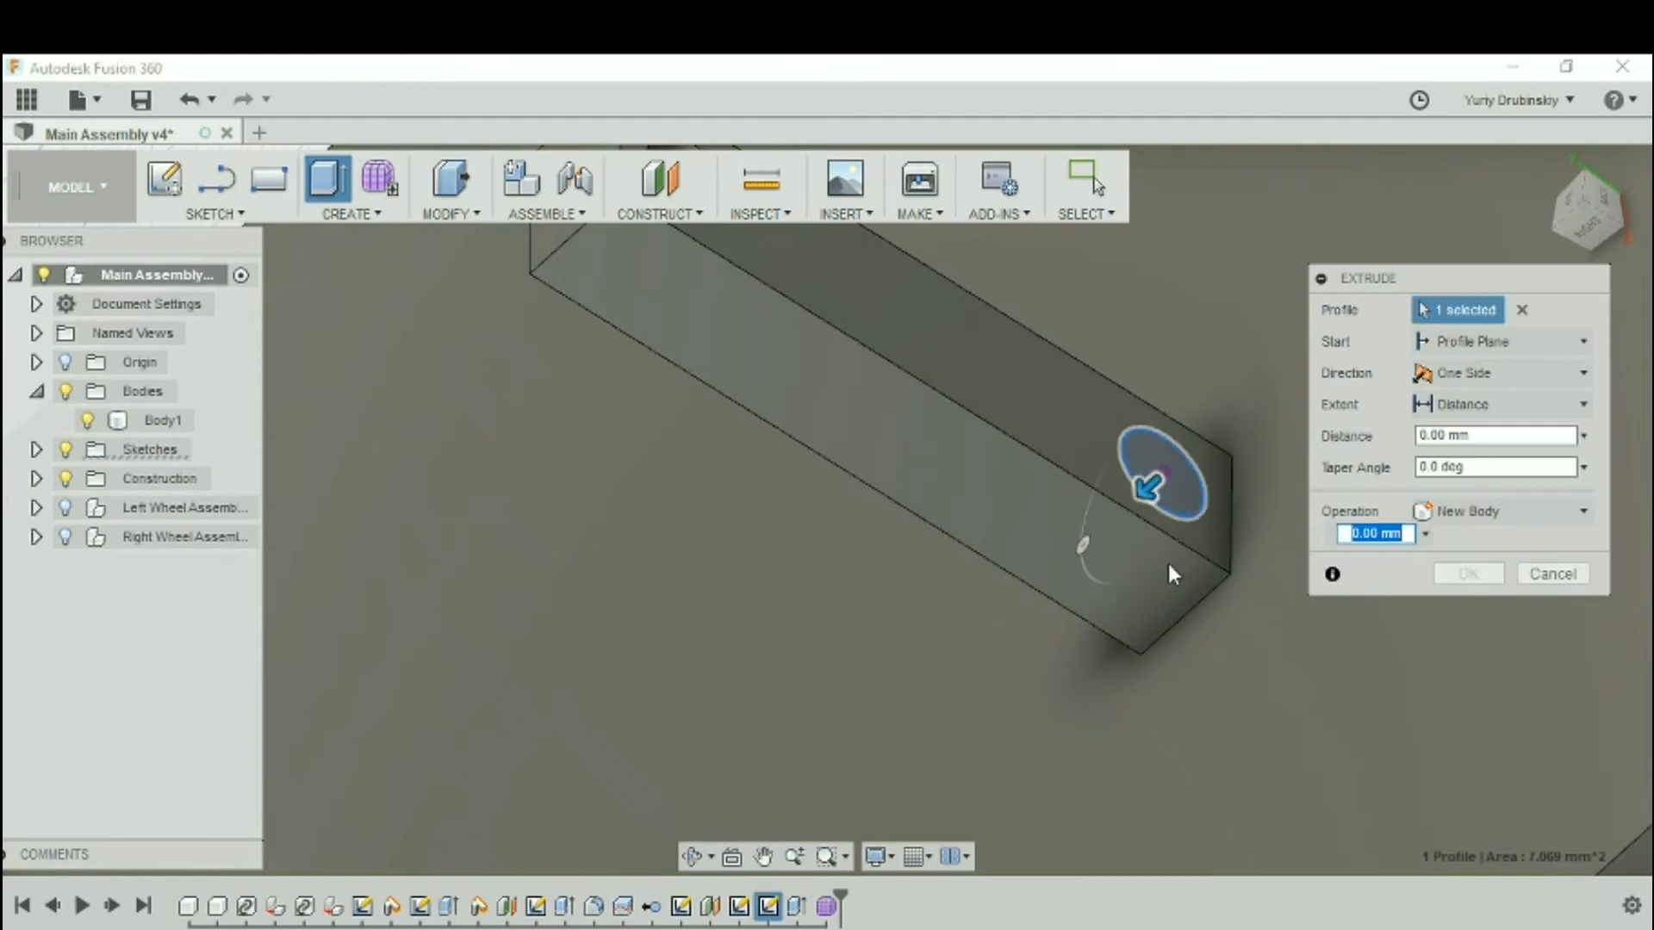
{"action": "middle_click_drag", "start_coordinate": [1168, 564], "coordinate": [1145, 515], "text": "shift"}
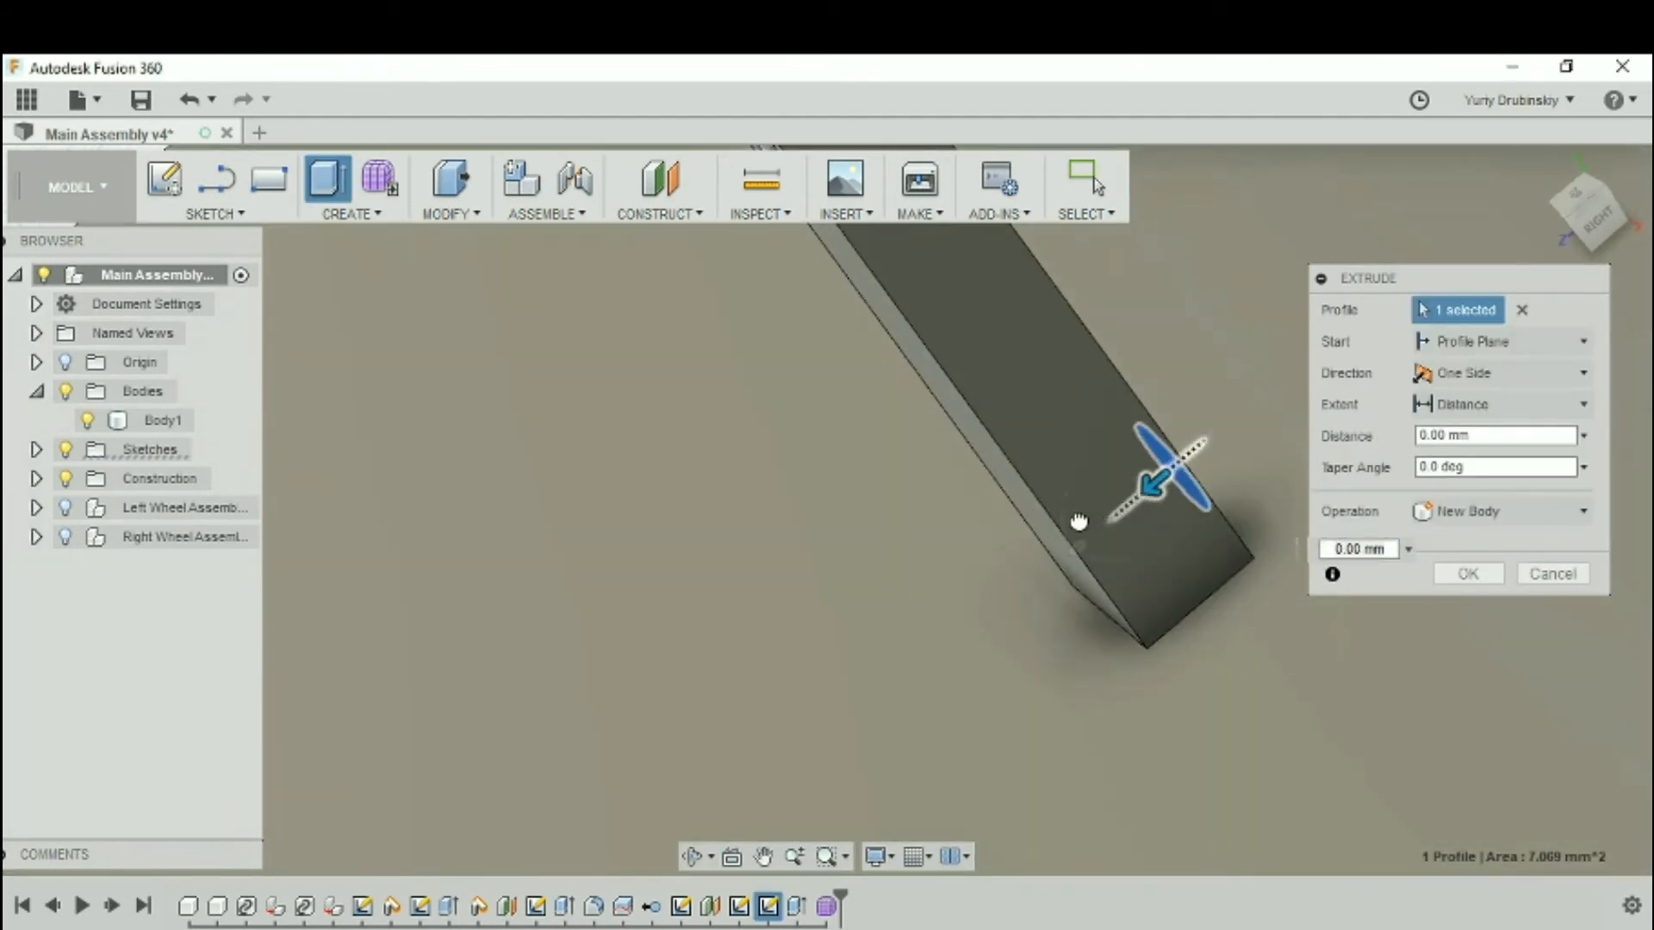
{"action": "left_click_drag", "start_coordinate": [1154, 484], "coordinate": [954, 650]}
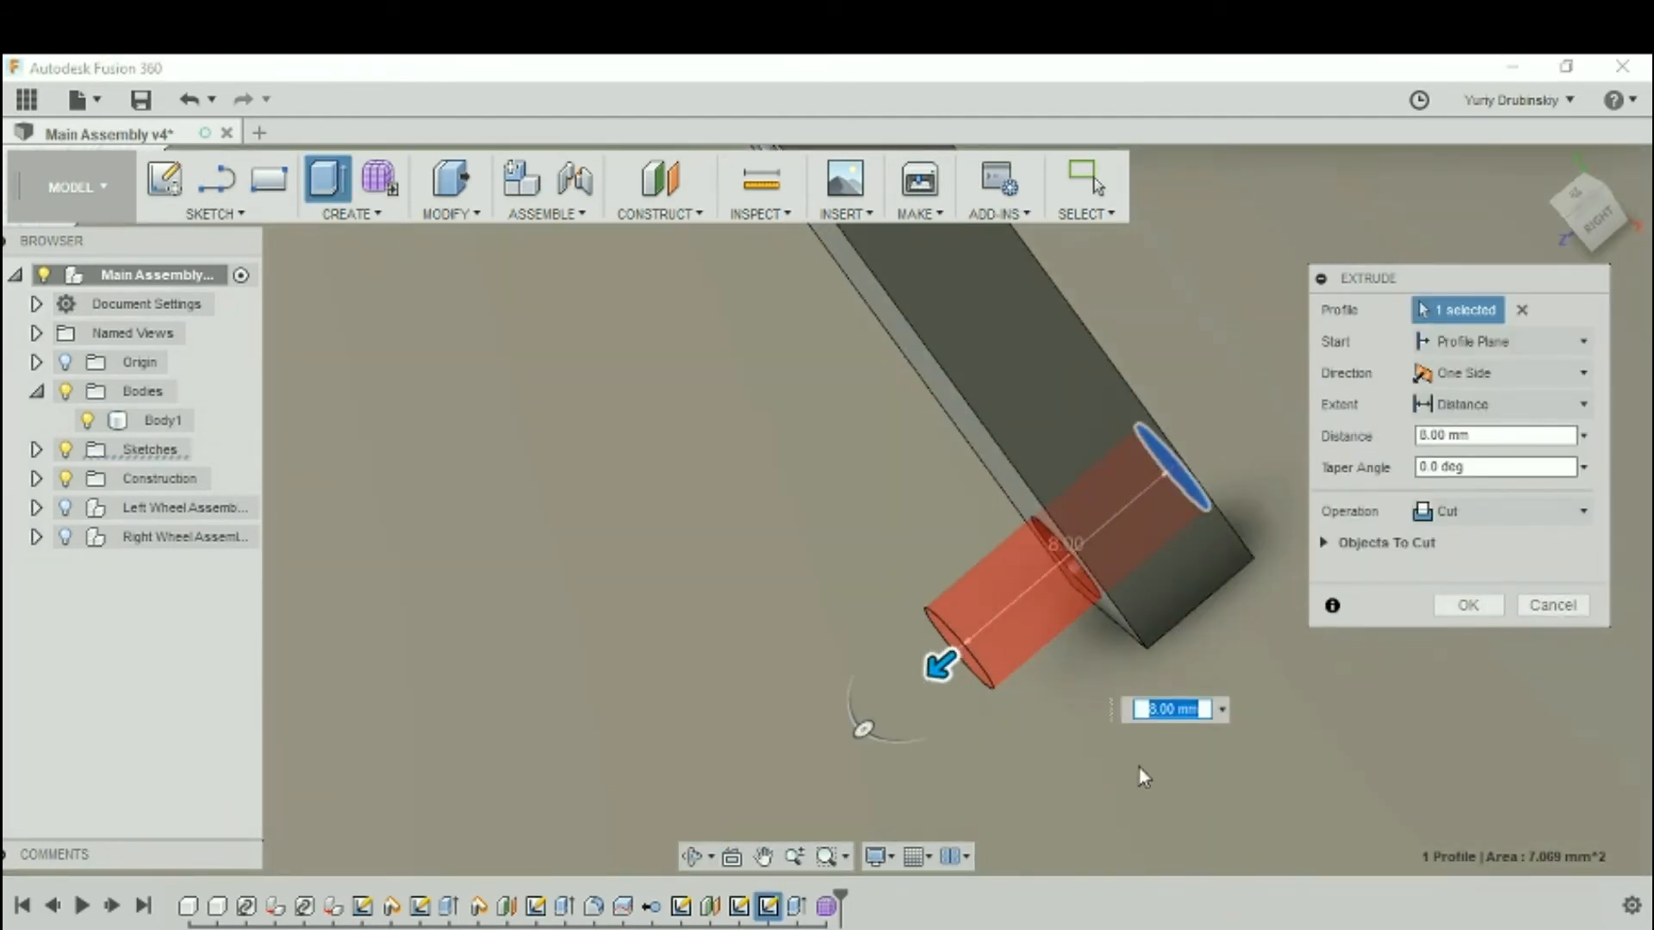
{"action": "middle_click_drag", "start_coordinate": [980, 748], "coordinate": [1005, 660], "text": "shift"}
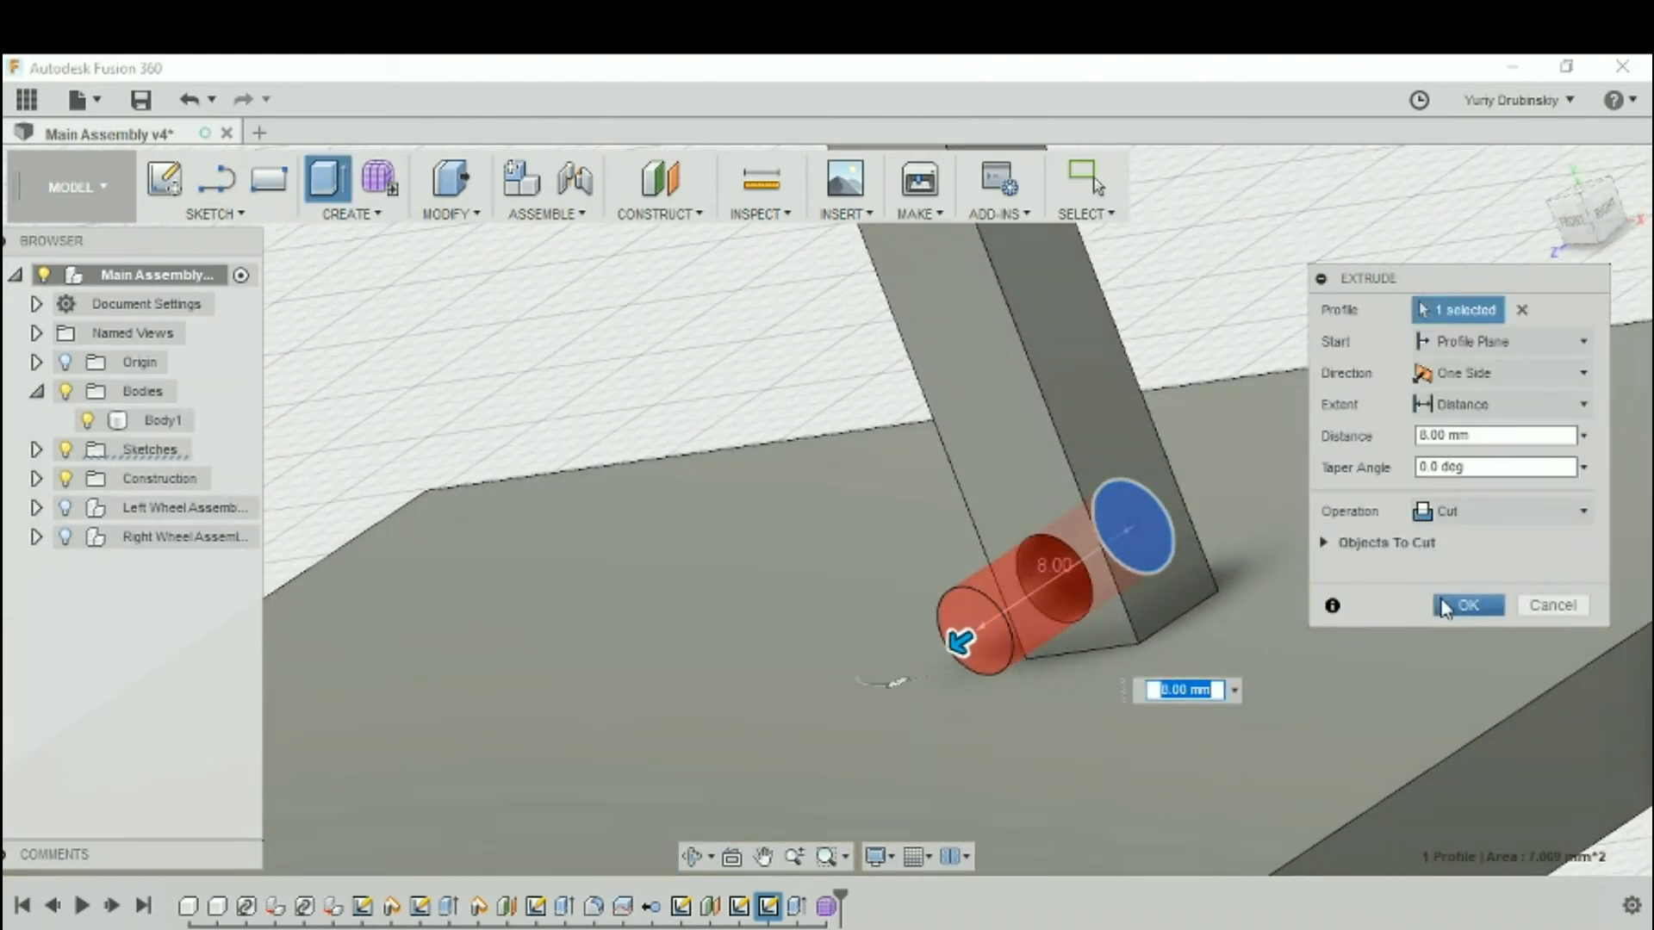
{"action": "left_click", "coordinate": [1439, 610]}
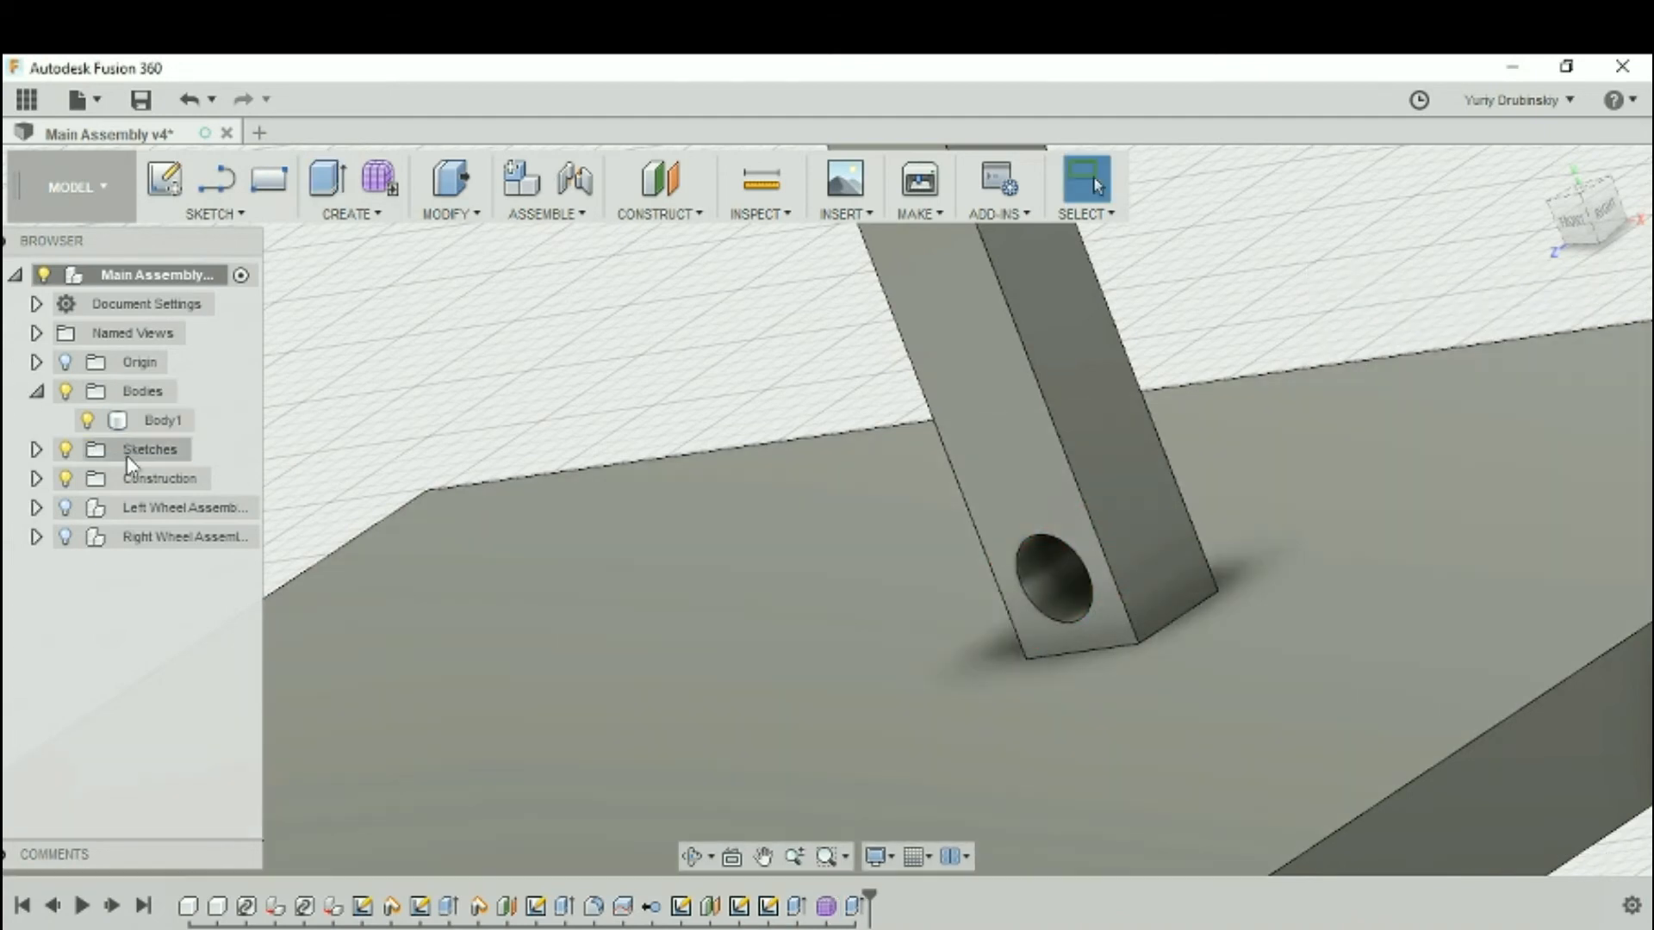
Show the left wheel assembly again and check the bracket's two screw holes against the gearbox from the front
{"action": "left_click", "coordinate": [64, 507]}
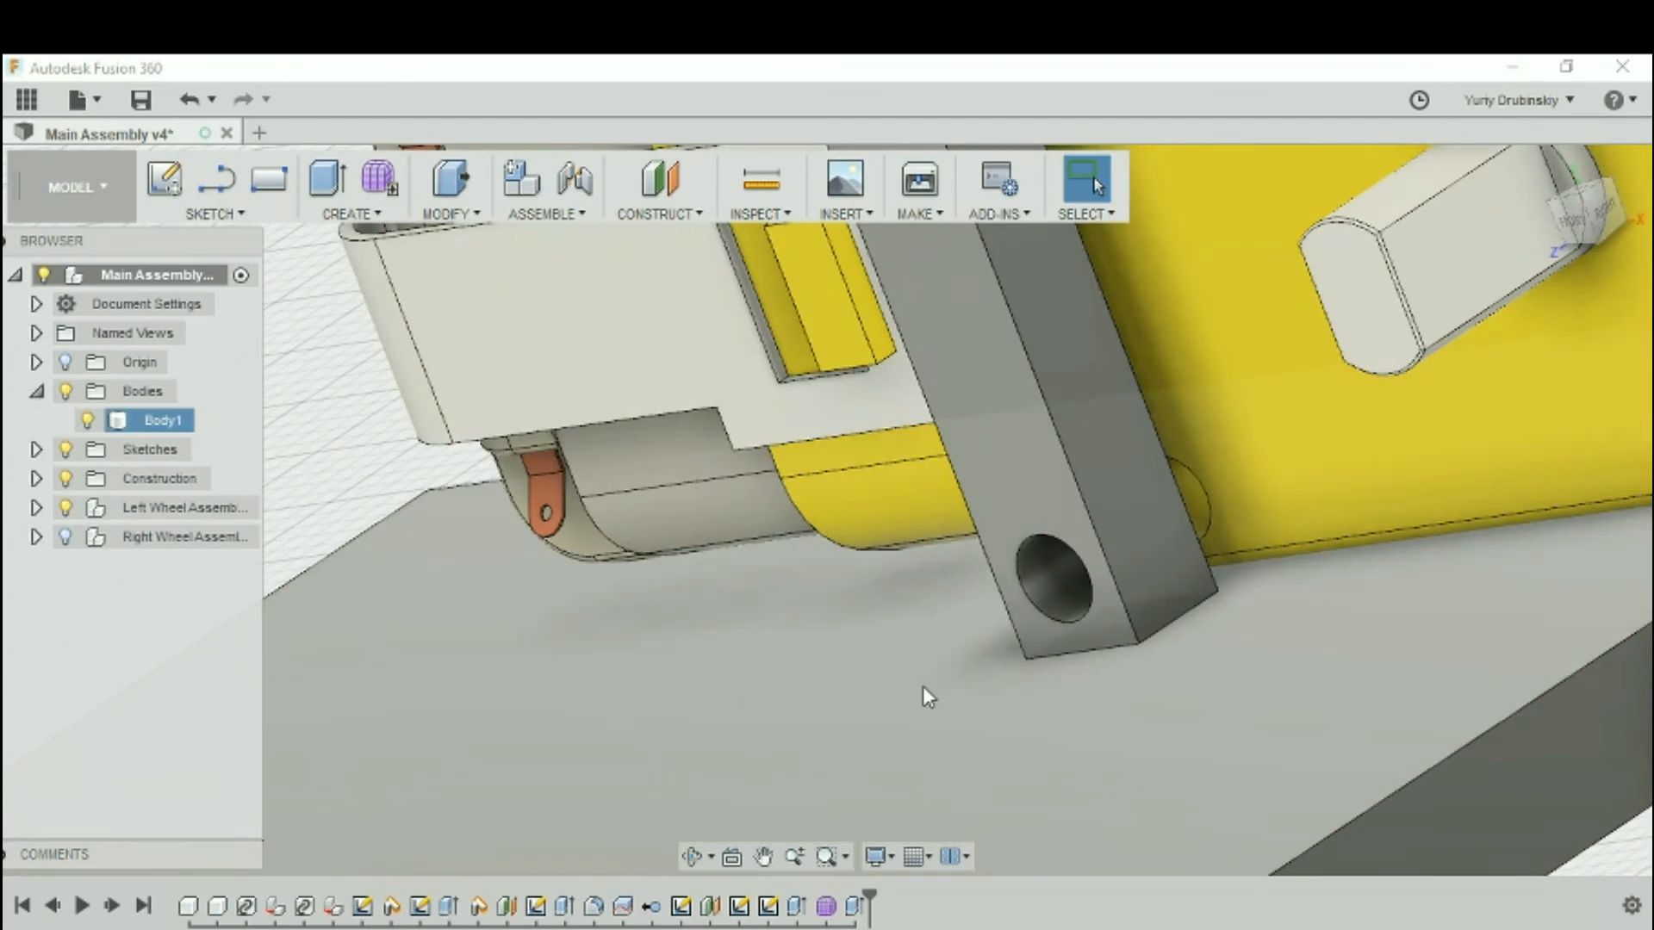
{"action": "left_click", "coordinate": [1569, 226]}
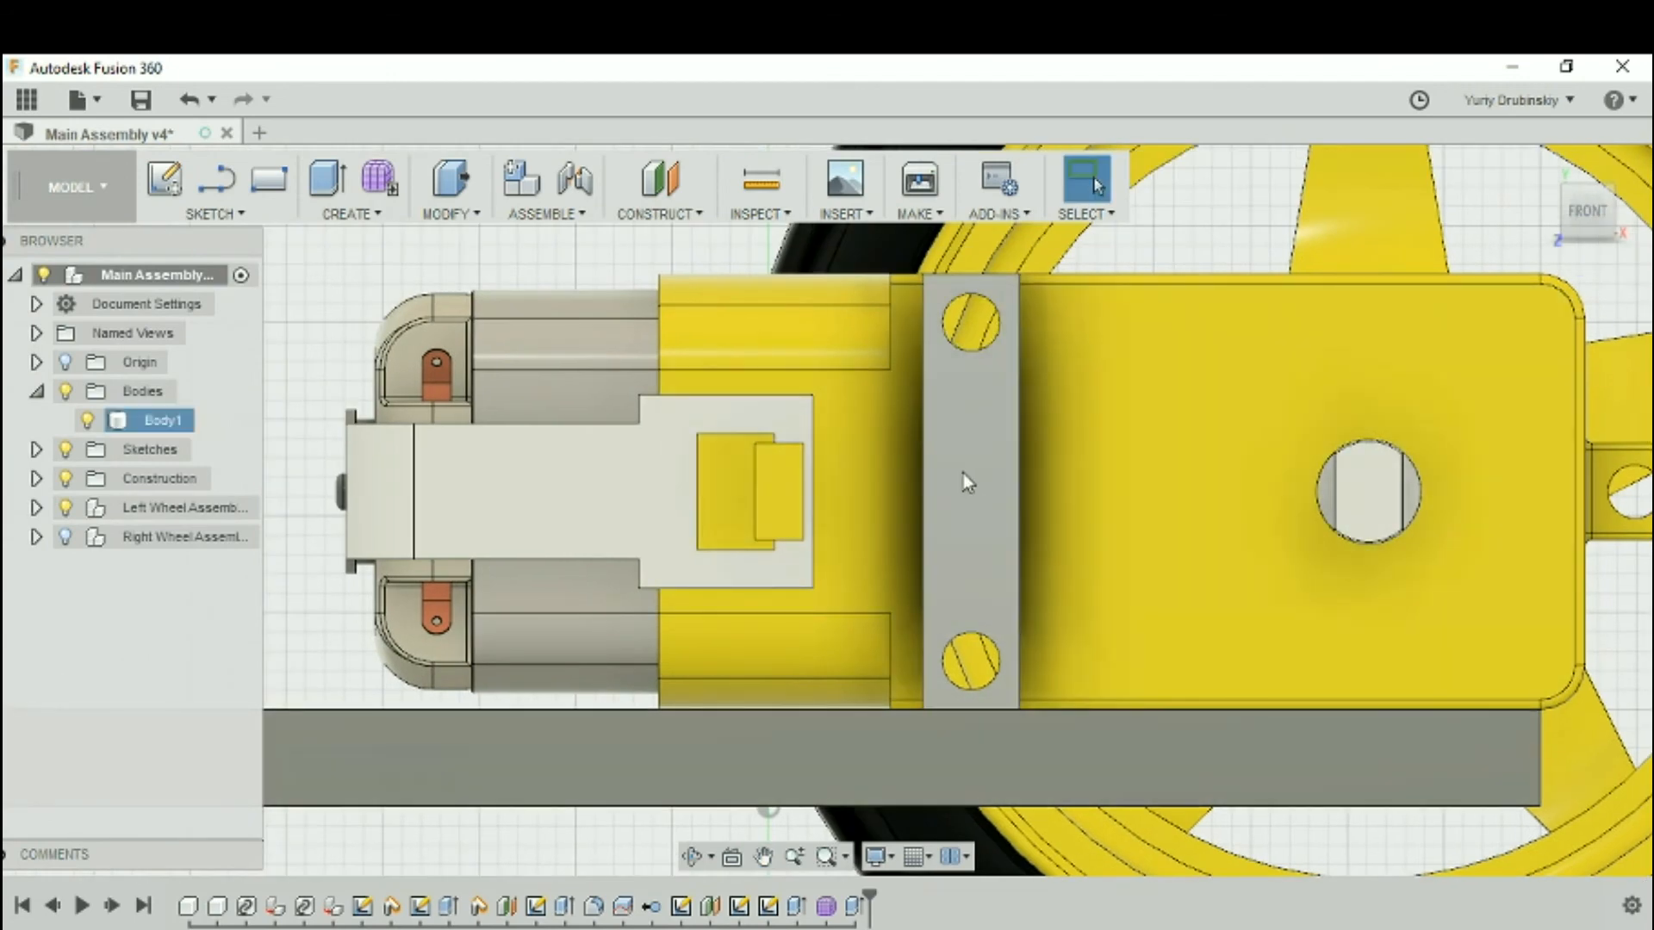
{"action": "middle_click_drag", "start_coordinate": [1048, 517], "coordinate": [1030, 540], "text": "shift"}
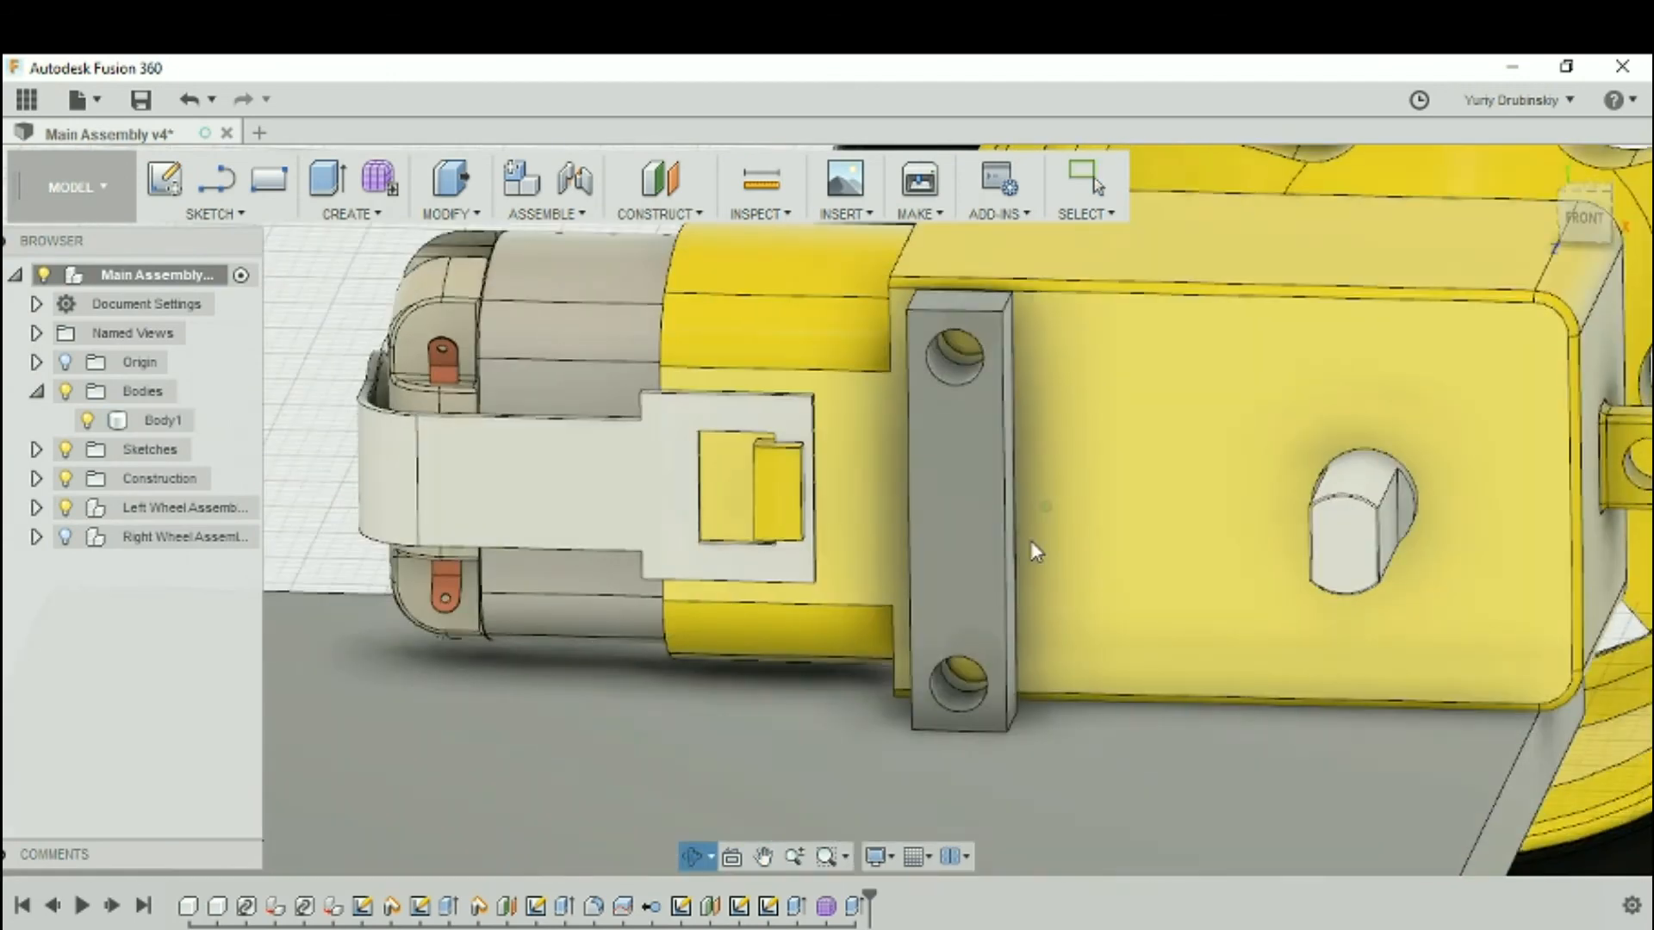
{"action": "scroll", "coordinate": [1078, 681], "scroll_direction": "up", "scroll_amount": 3}
{"action": "middle_click_drag", "start_coordinate": [1087, 602], "coordinate": [1187, 598]}
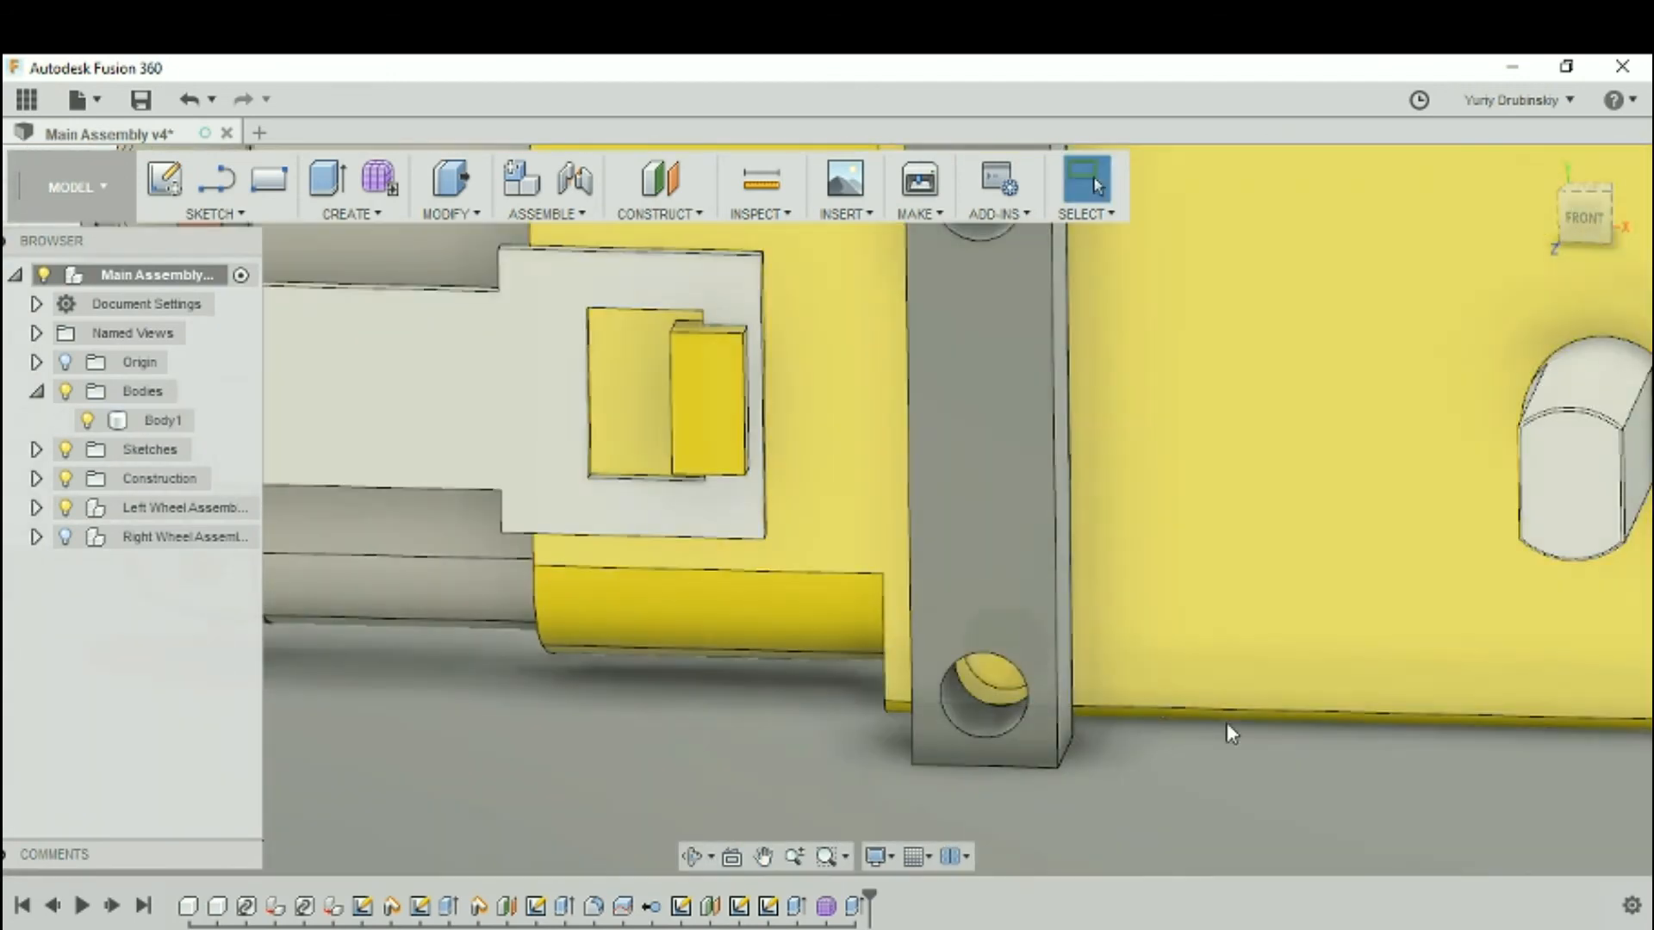
Inspect the bracket's lower end and the joint between the bracket and the base plate up close and from farther away
{"action": "middle_click_drag", "start_coordinate": [1198, 723], "coordinate": [1236, 644]}
{"action": "scroll", "coordinate": [1130, 699], "scroll_direction": "down", "scroll_amount": 1}
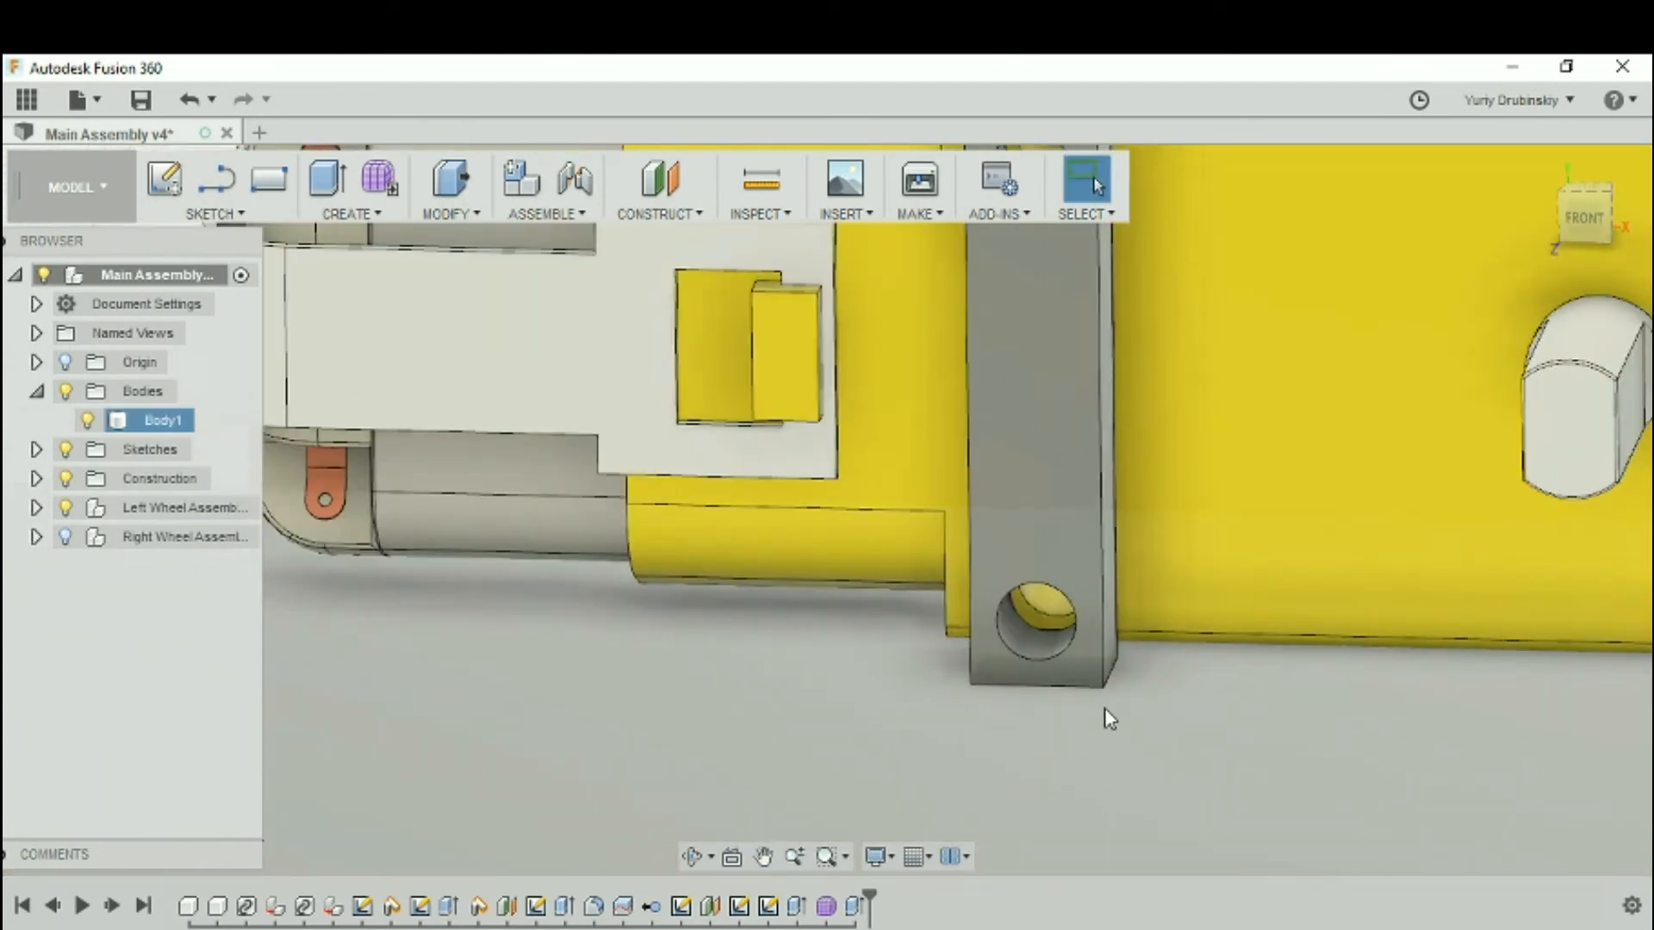
{"action": "scroll", "coordinate": [1110, 719], "scroll_direction": "down", "scroll_amount": 2}
{"action": "middle_click_drag", "start_coordinate": [1109, 732], "coordinate": [1127, 815]}
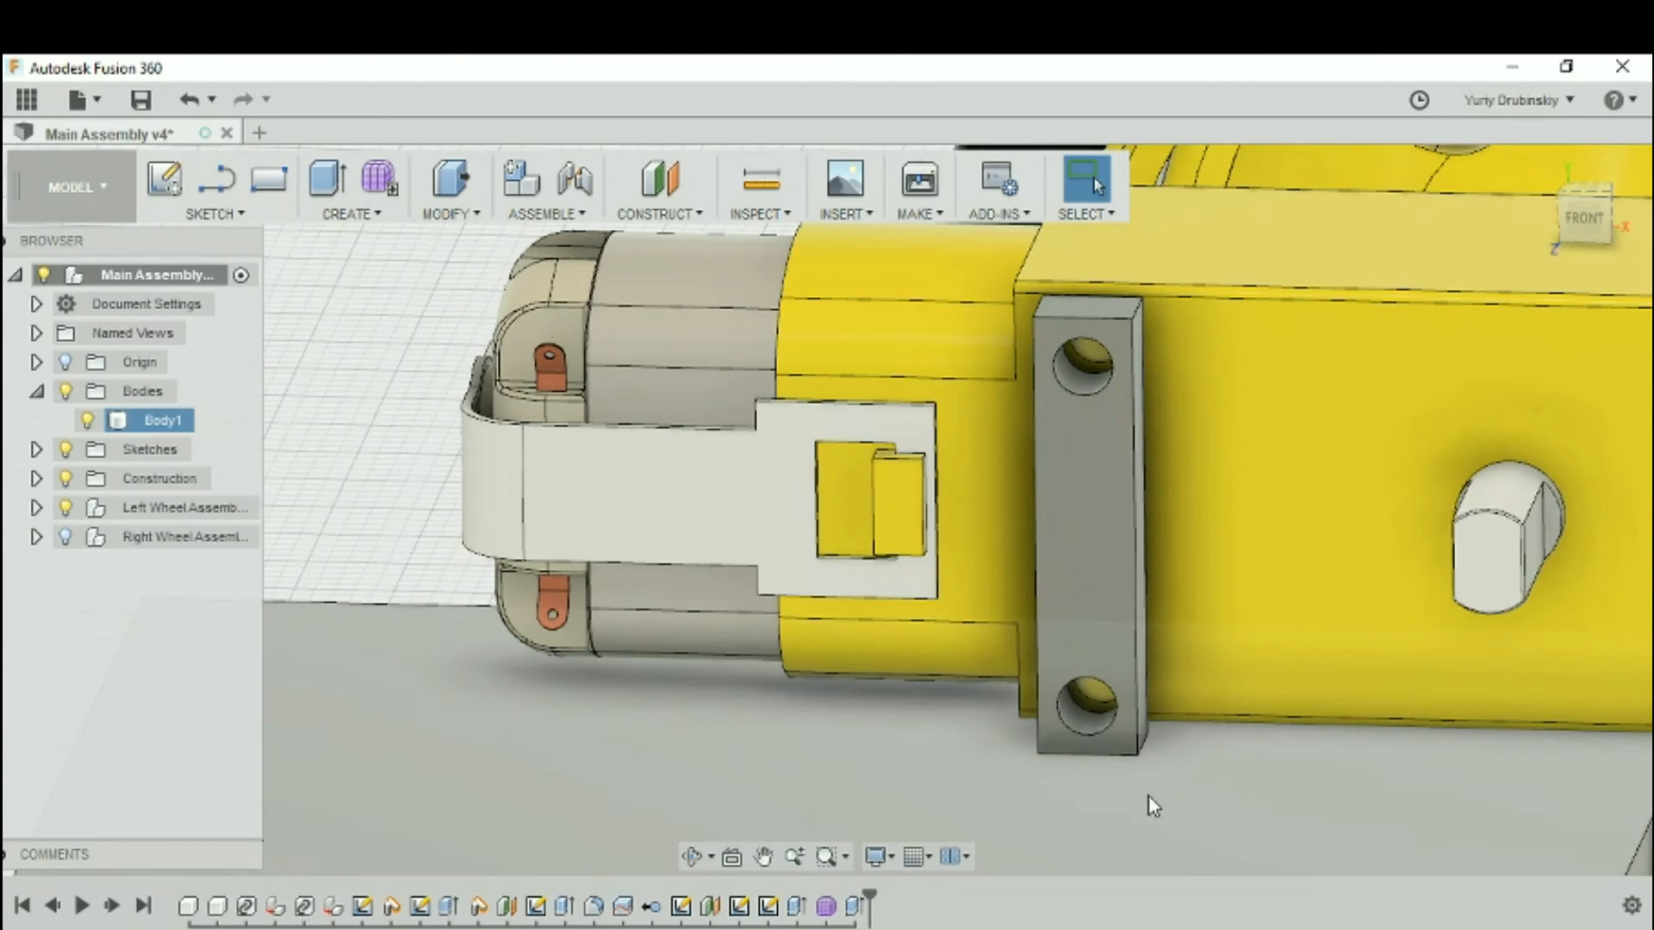
{"action": "mouse_move", "coordinate": [1148, 795]}
{"action": "middle_mouse_down"}
{"action": "mouse_move", "coordinate": [1137, 724]}
{"action": "mouse_move", "coordinate": [1154, 827]}
{"action": "middle_mouse_up"}
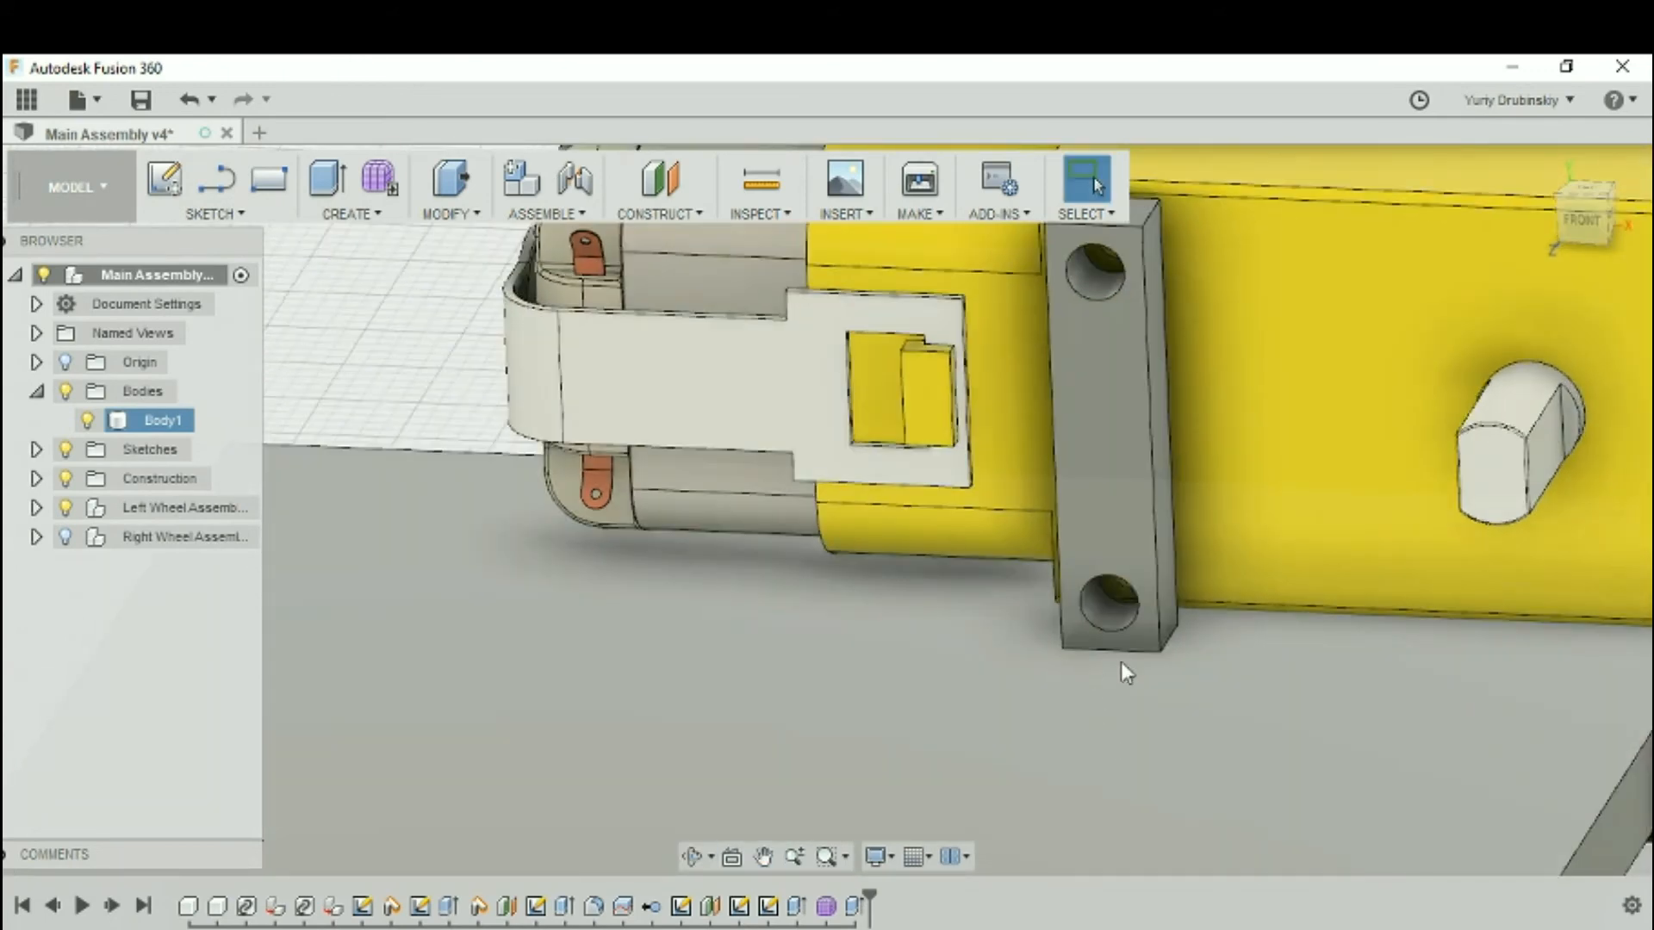
{"action": "scroll", "coordinate": [1098, 681], "scroll_direction": "up", "scroll_amount": 2}
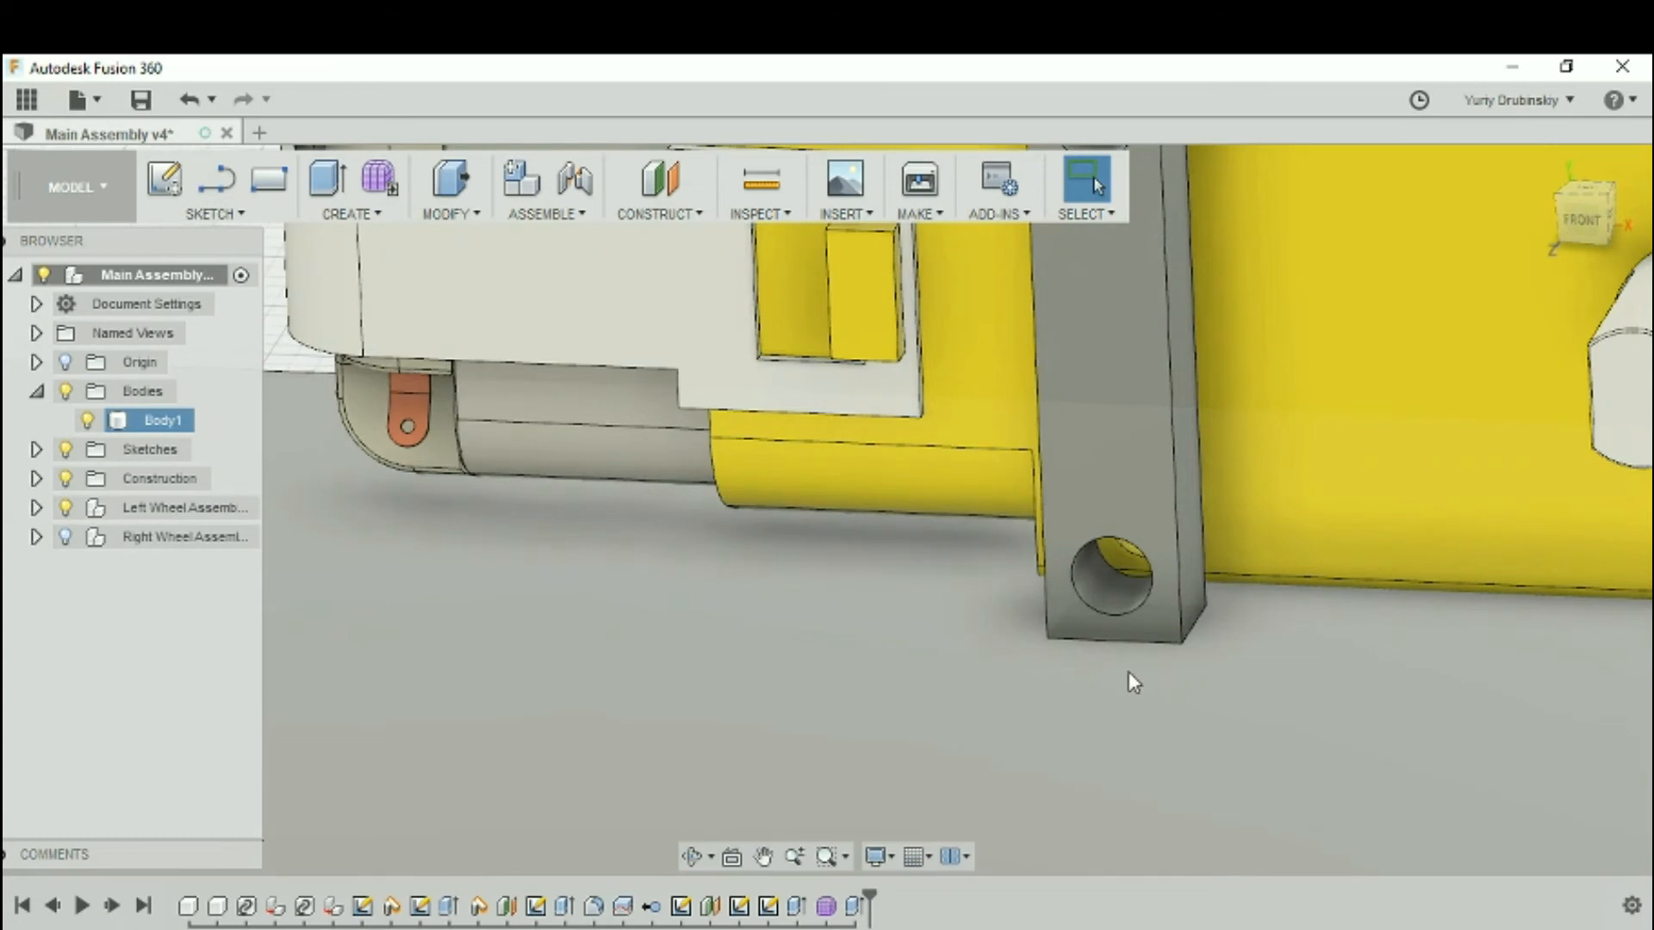
{"action": "scroll", "coordinate": [1096, 685], "scroll_direction": "down", "scroll_amount": 3}
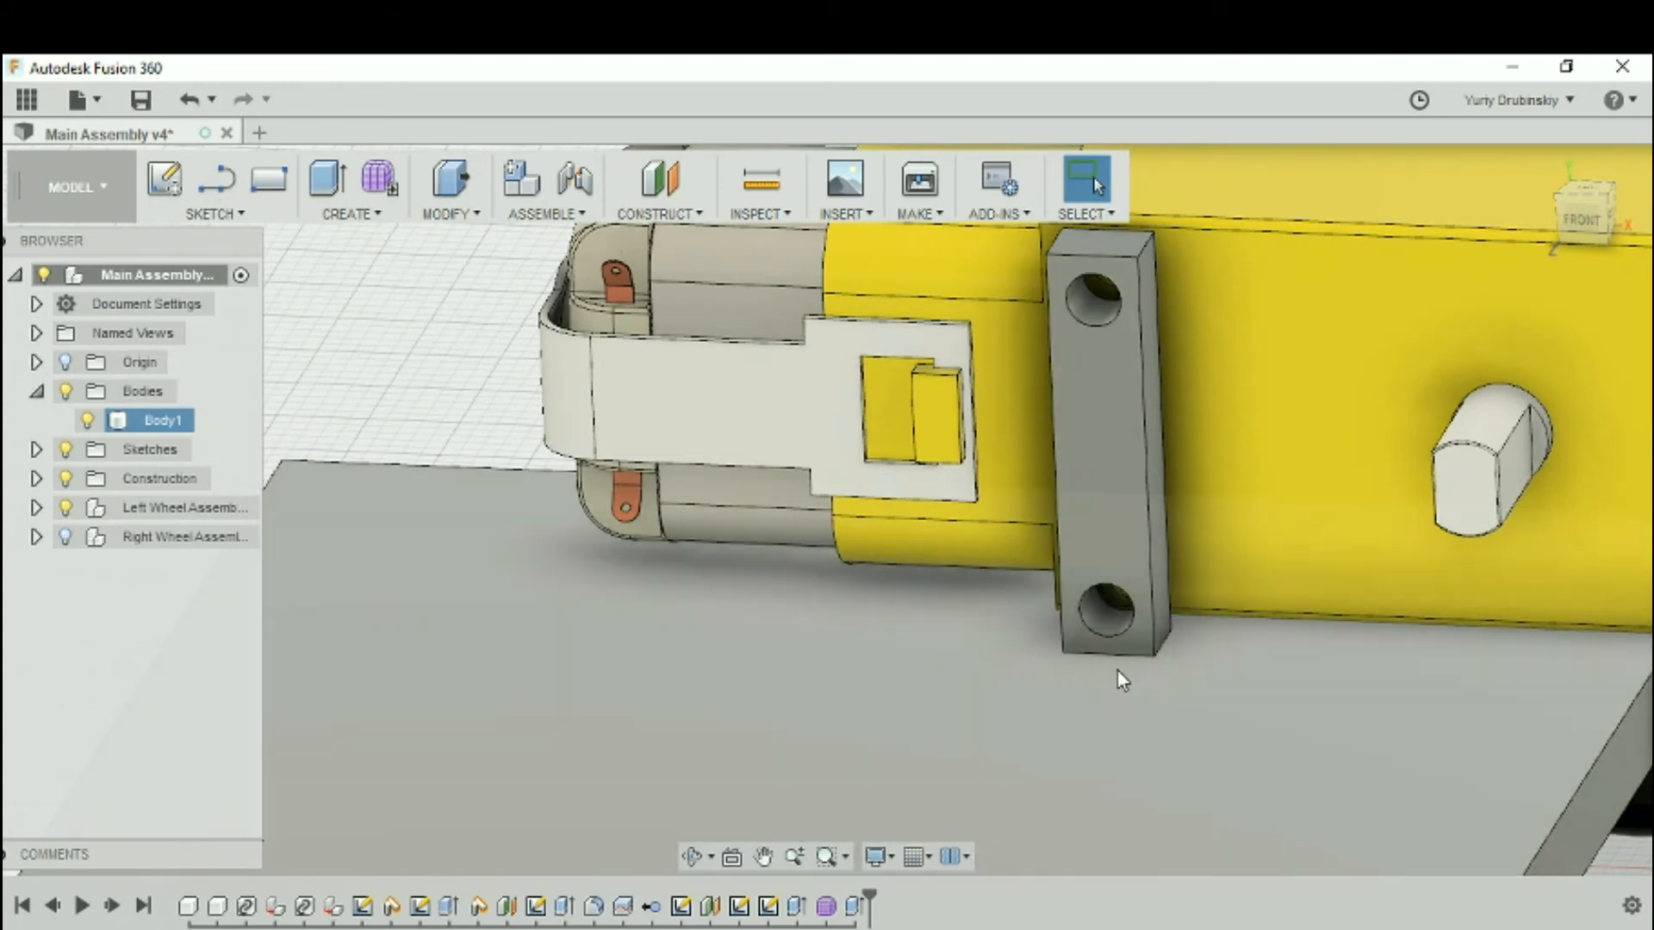
{"action": "scroll", "coordinate": [1066, 677], "scroll_direction": "up", "scroll_amount": 3}
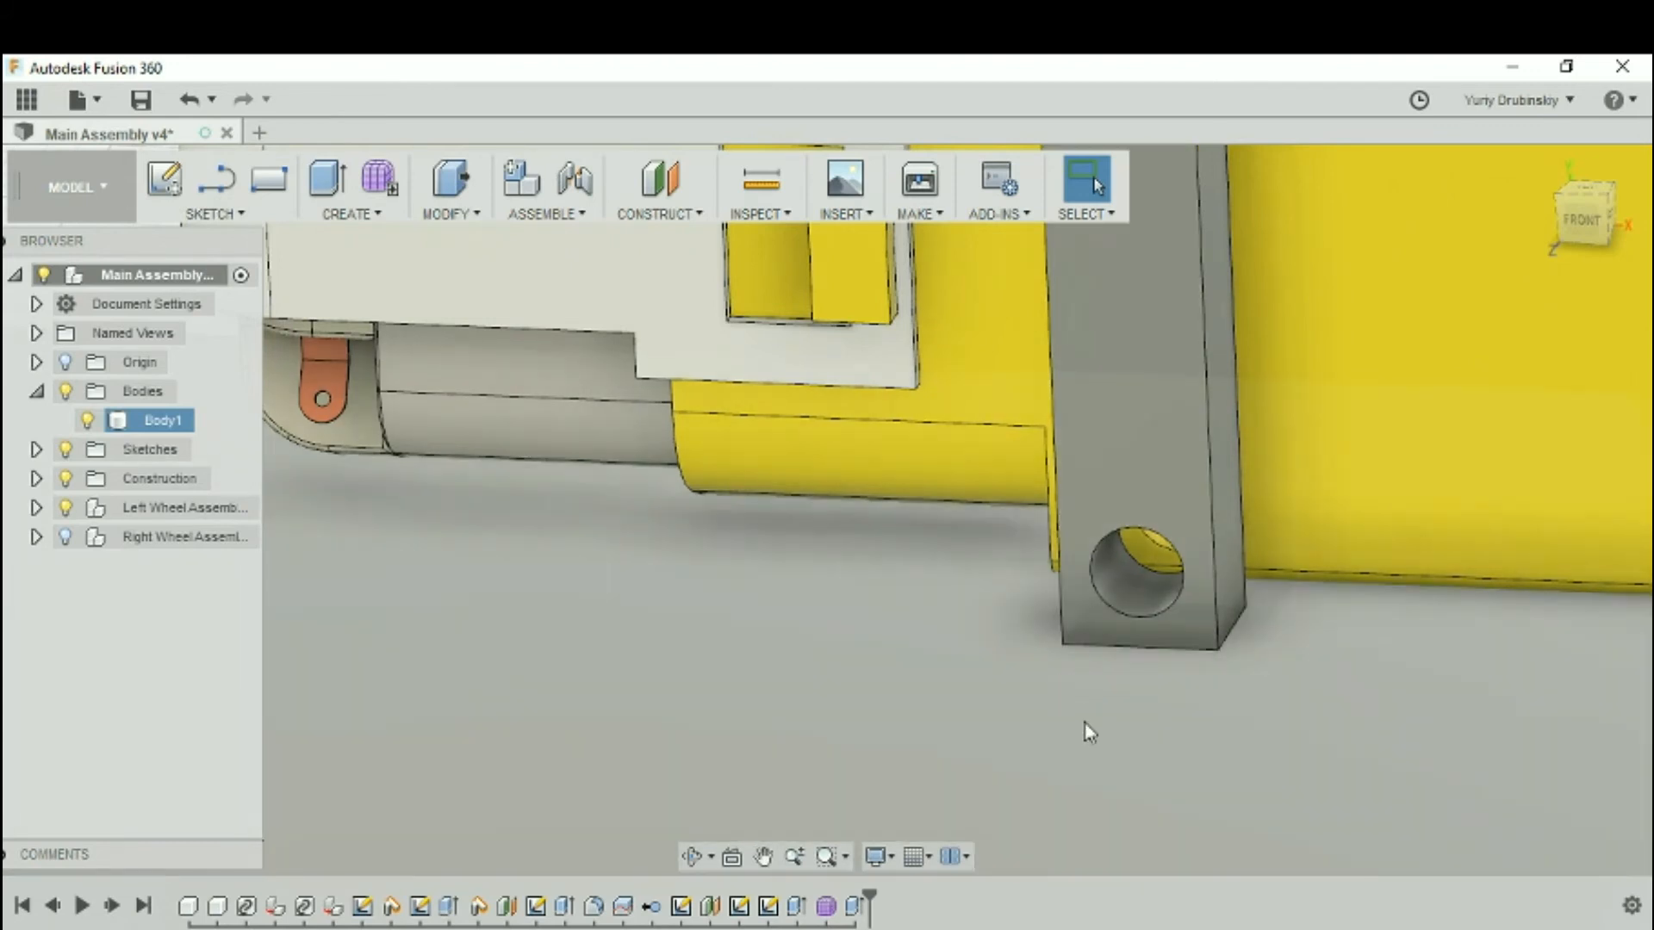
Fillet the three exposed edges where the bracket's foot meets the base plate with a constant radius of 1 mm
{"action": "left_click", "coordinate": [1084, 723]}
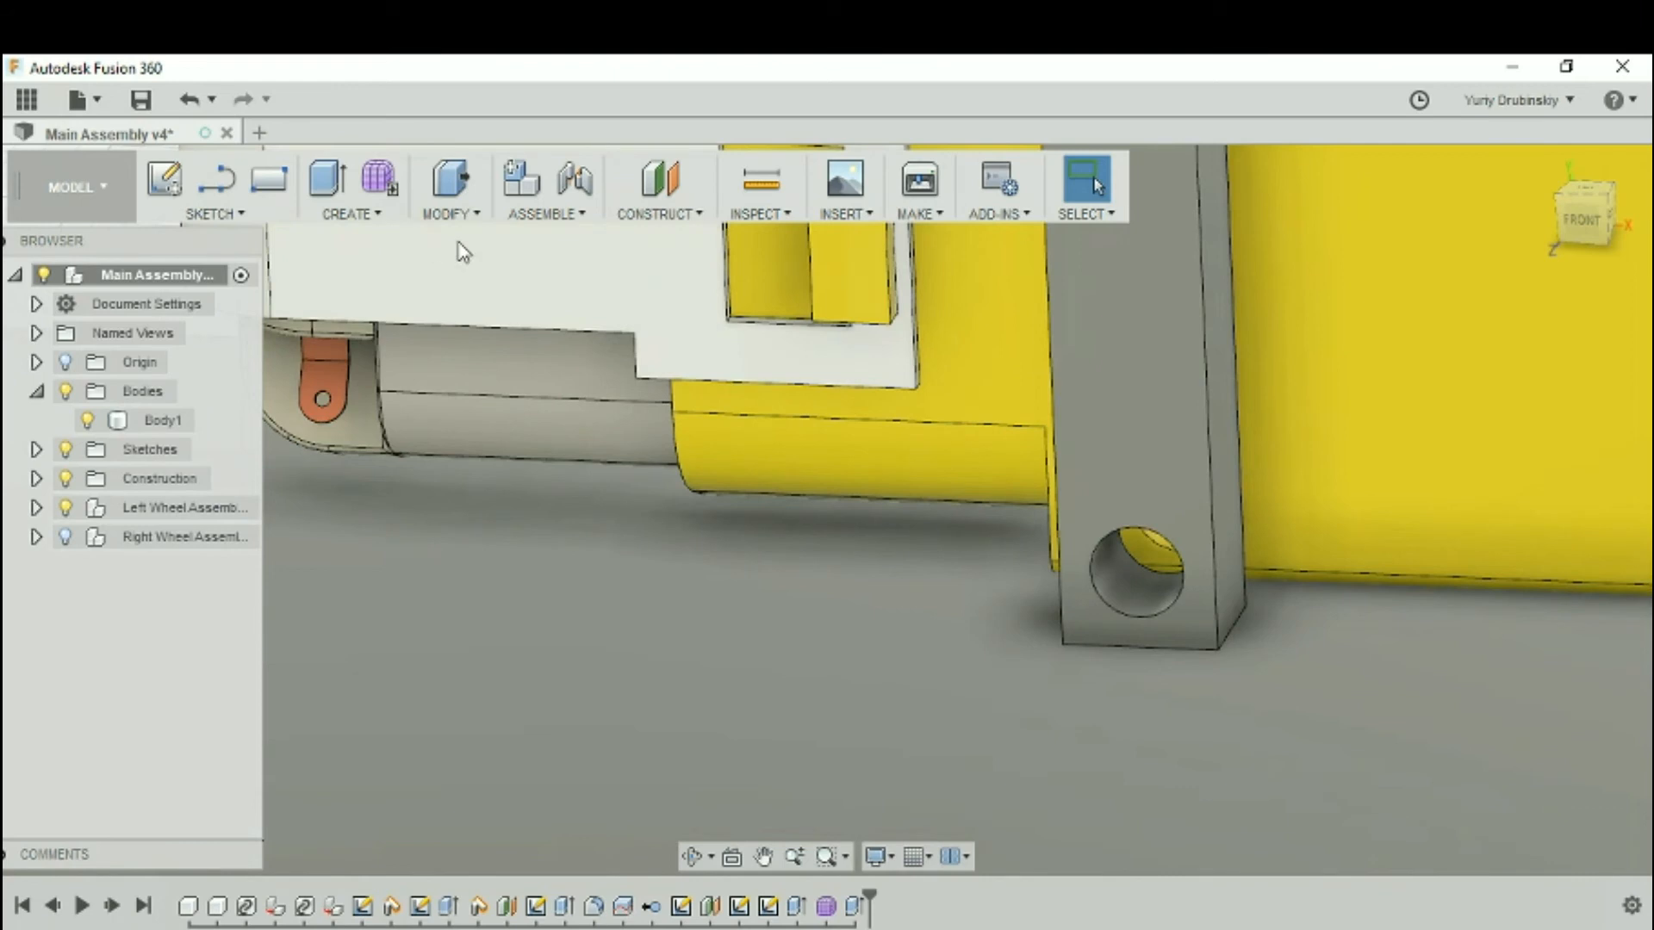
{"action": "left_click", "coordinate": [465, 216]}
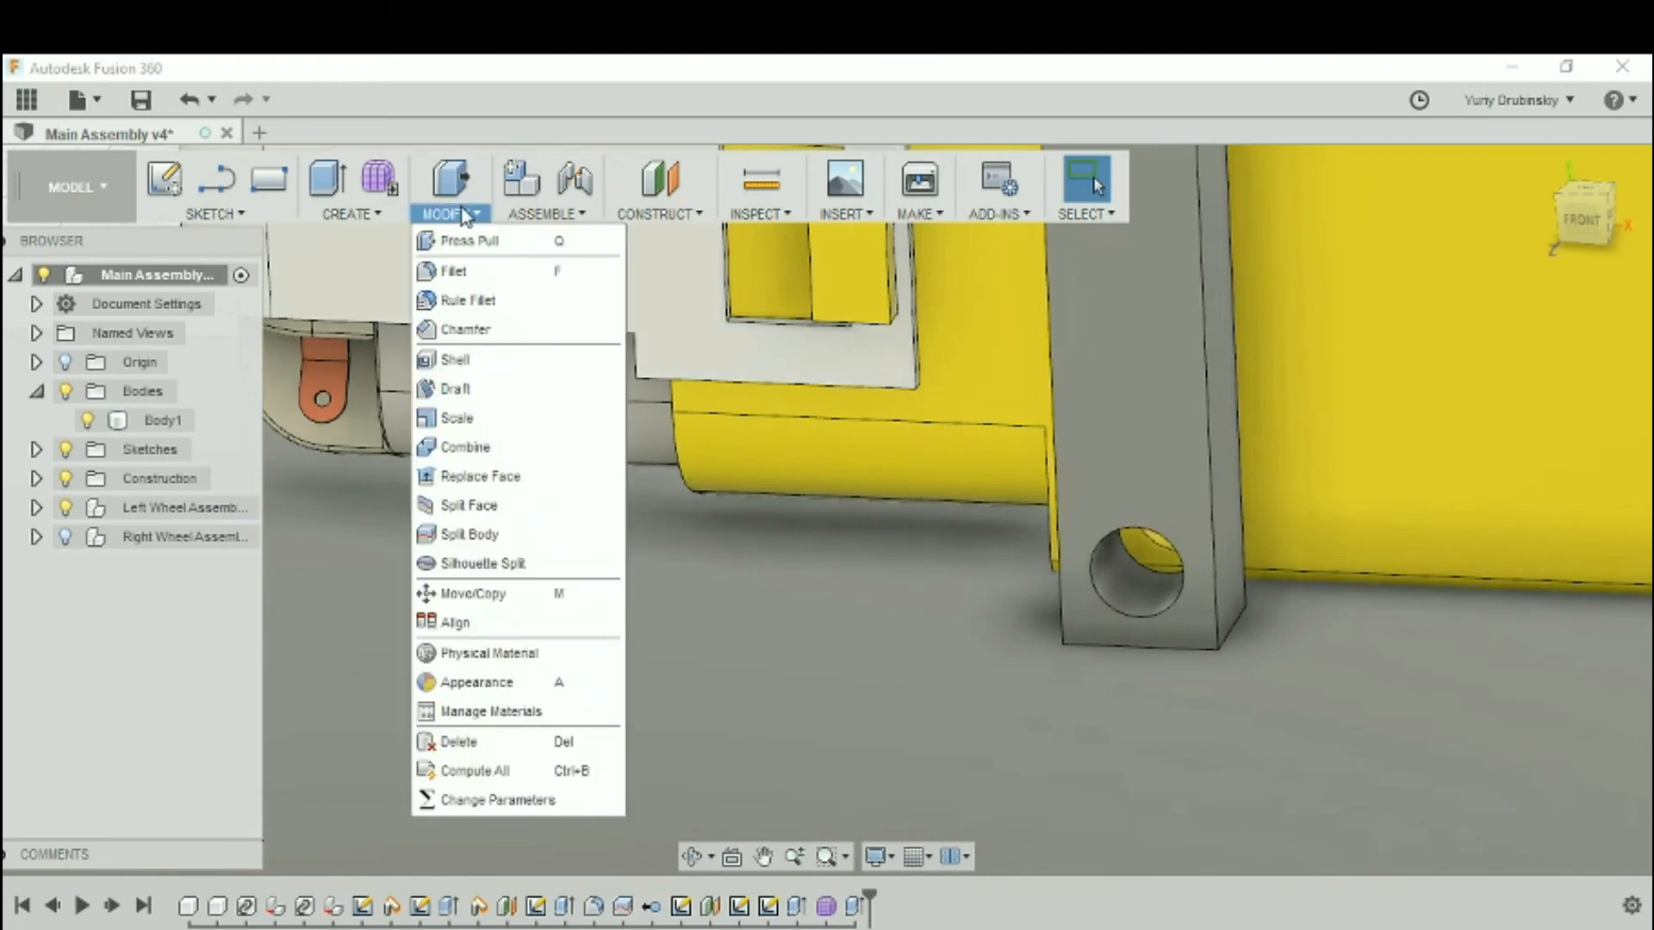
{"action": "left_click", "coordinate": [469, 271]}
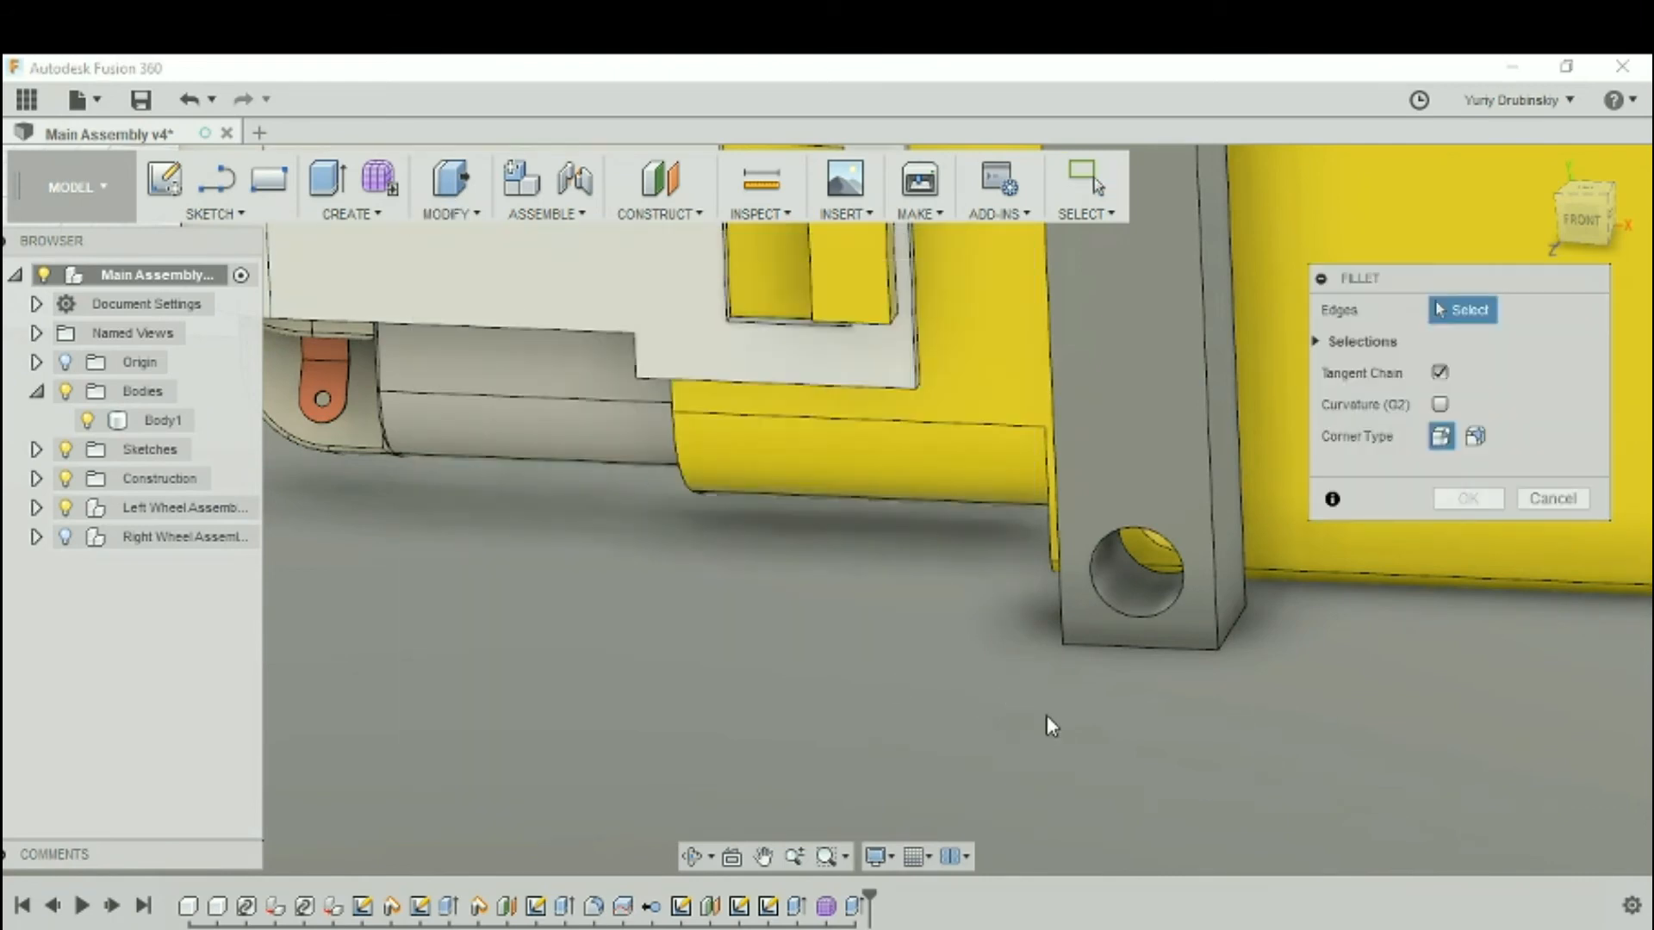
{"action": "middle_click_drag", "start_coordinate": [1176, 765], "coordinate": [915, 664], "text": "shift"}
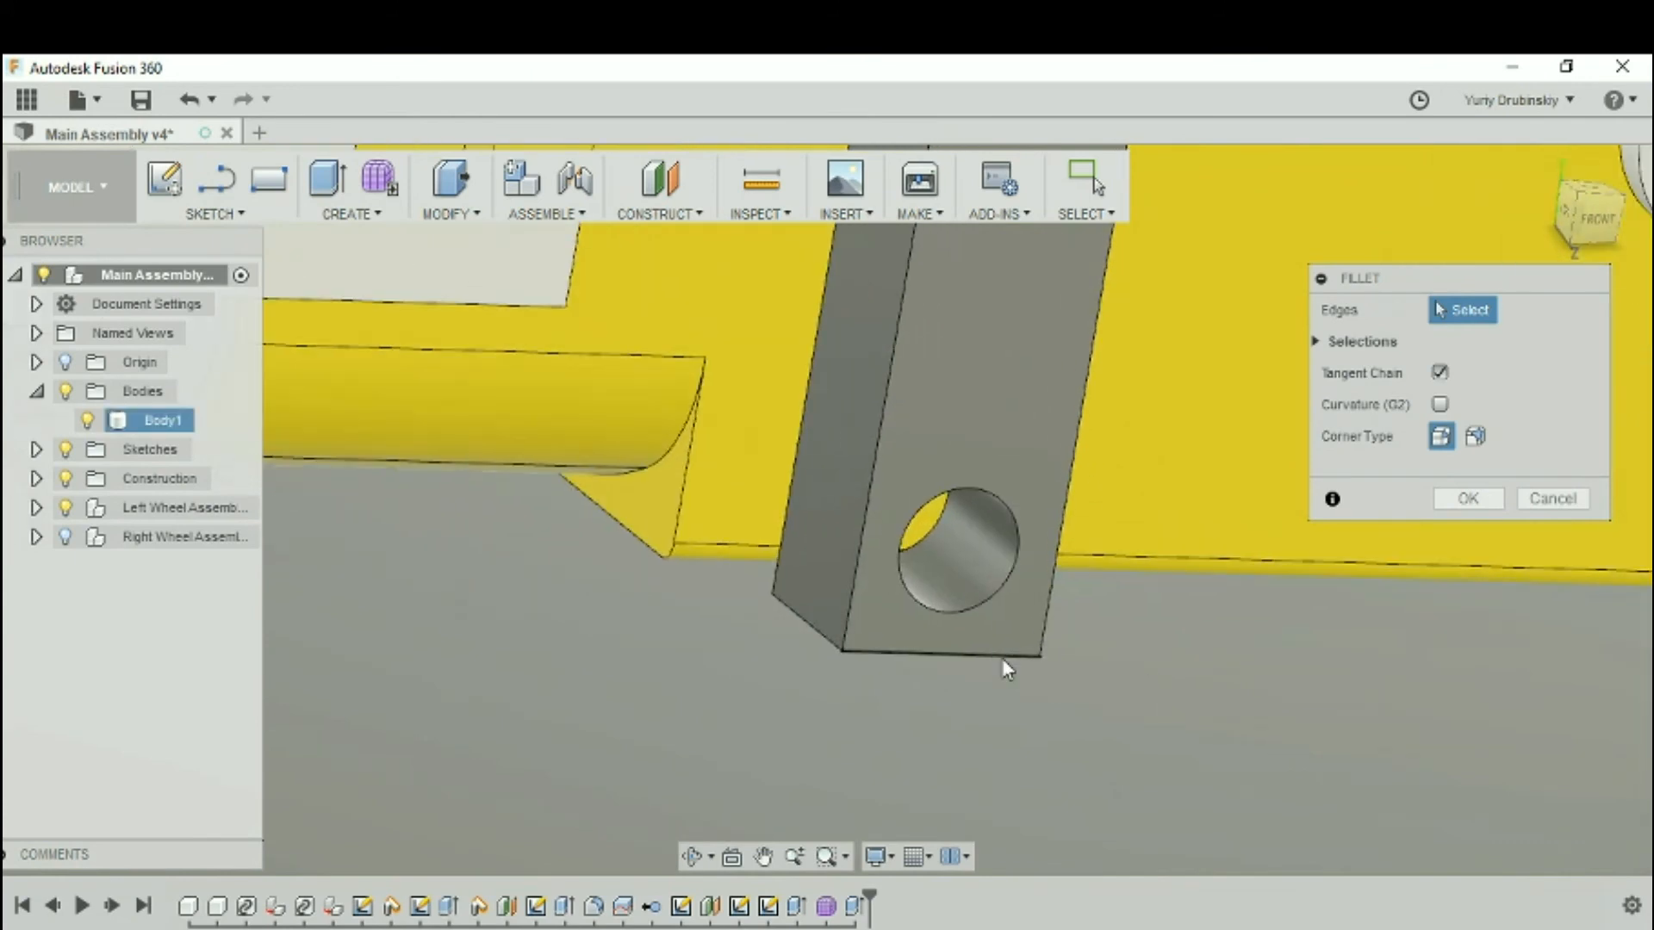
{"action": "left_click", "coordinate": [1001, 658]}
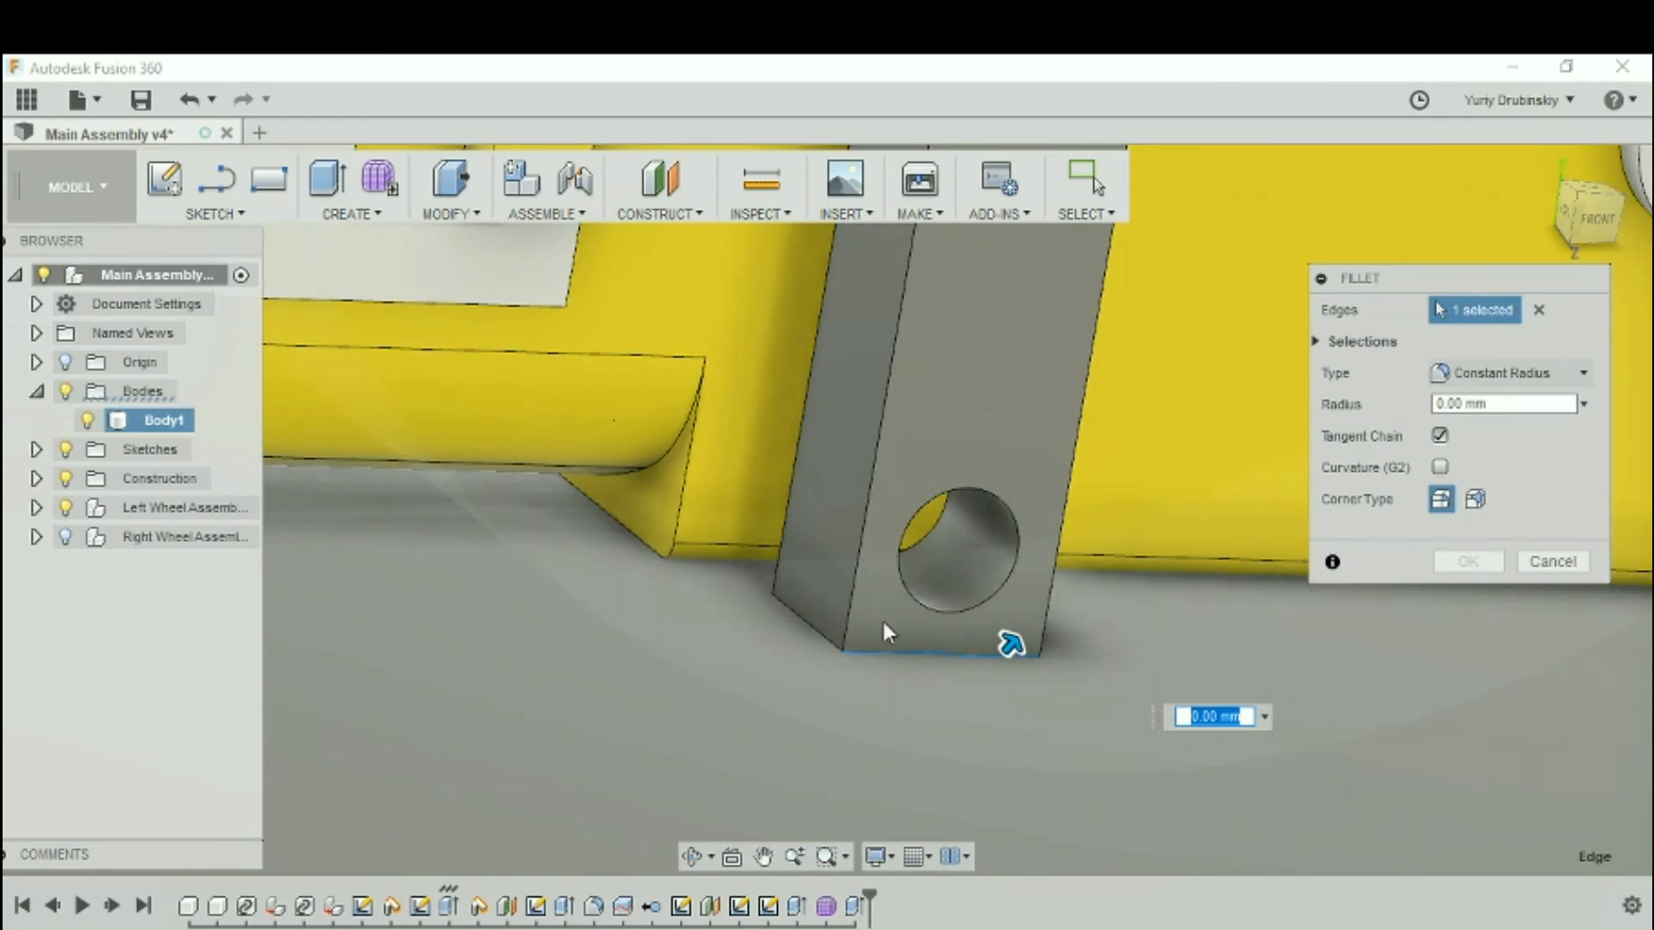
{"action": "left_click", "coordinate": [811, 626]}
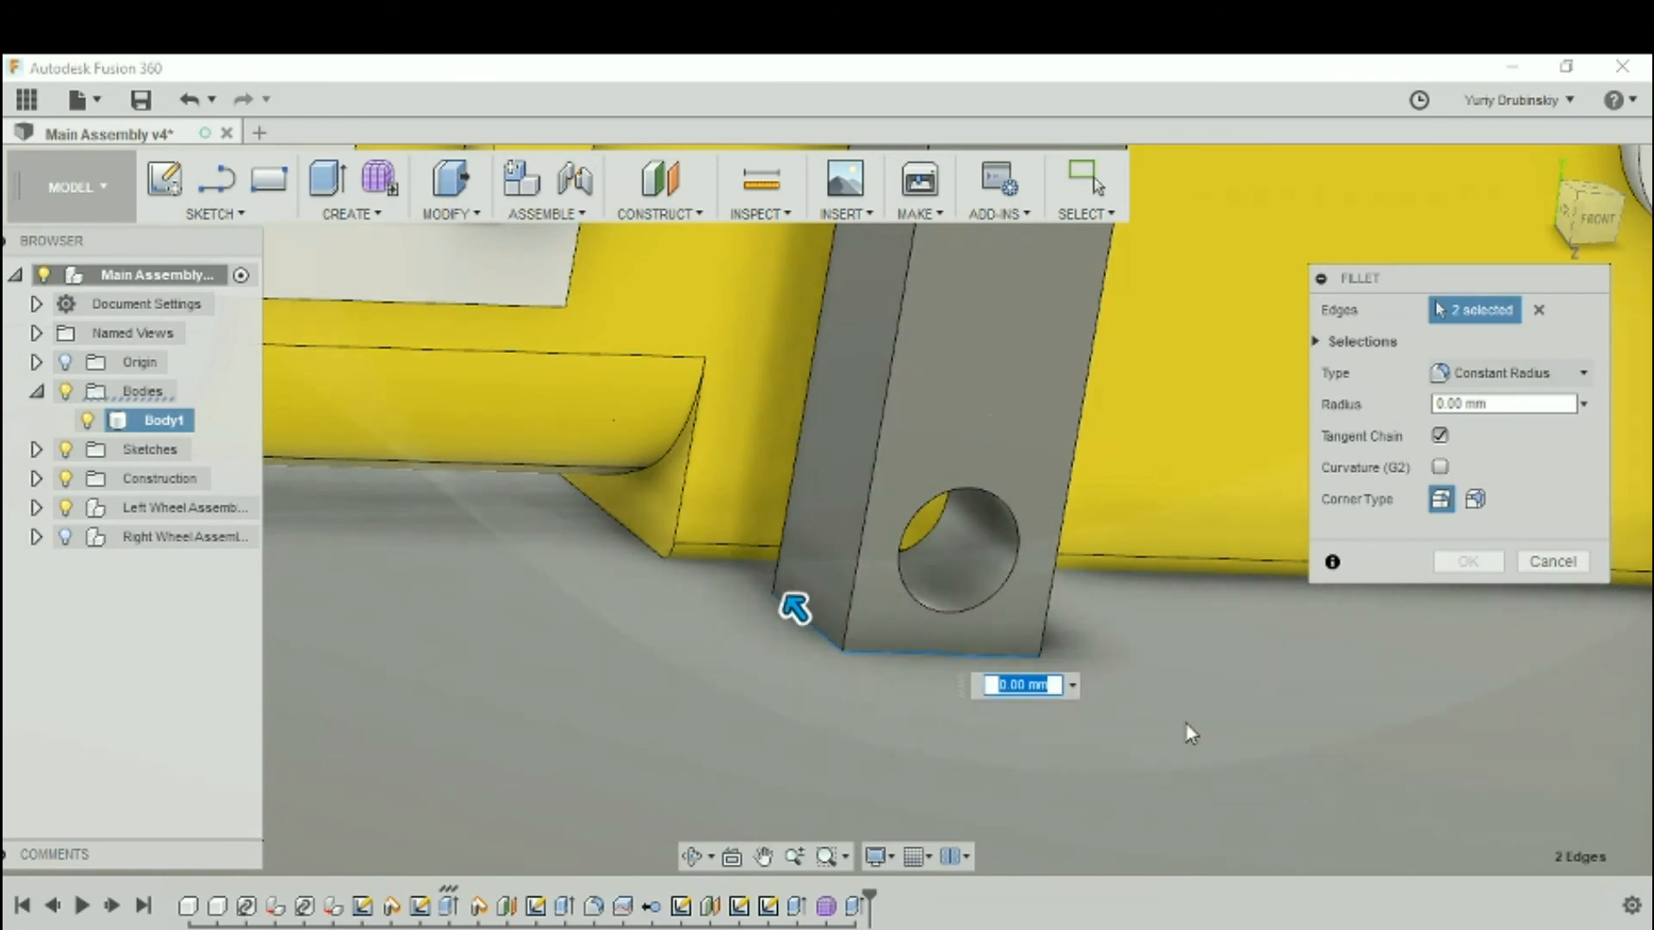
{"action": "middle_click_drag", "start_coordinate": [1192, 709], "coordinate": [1096, 736], "text": "shift"}
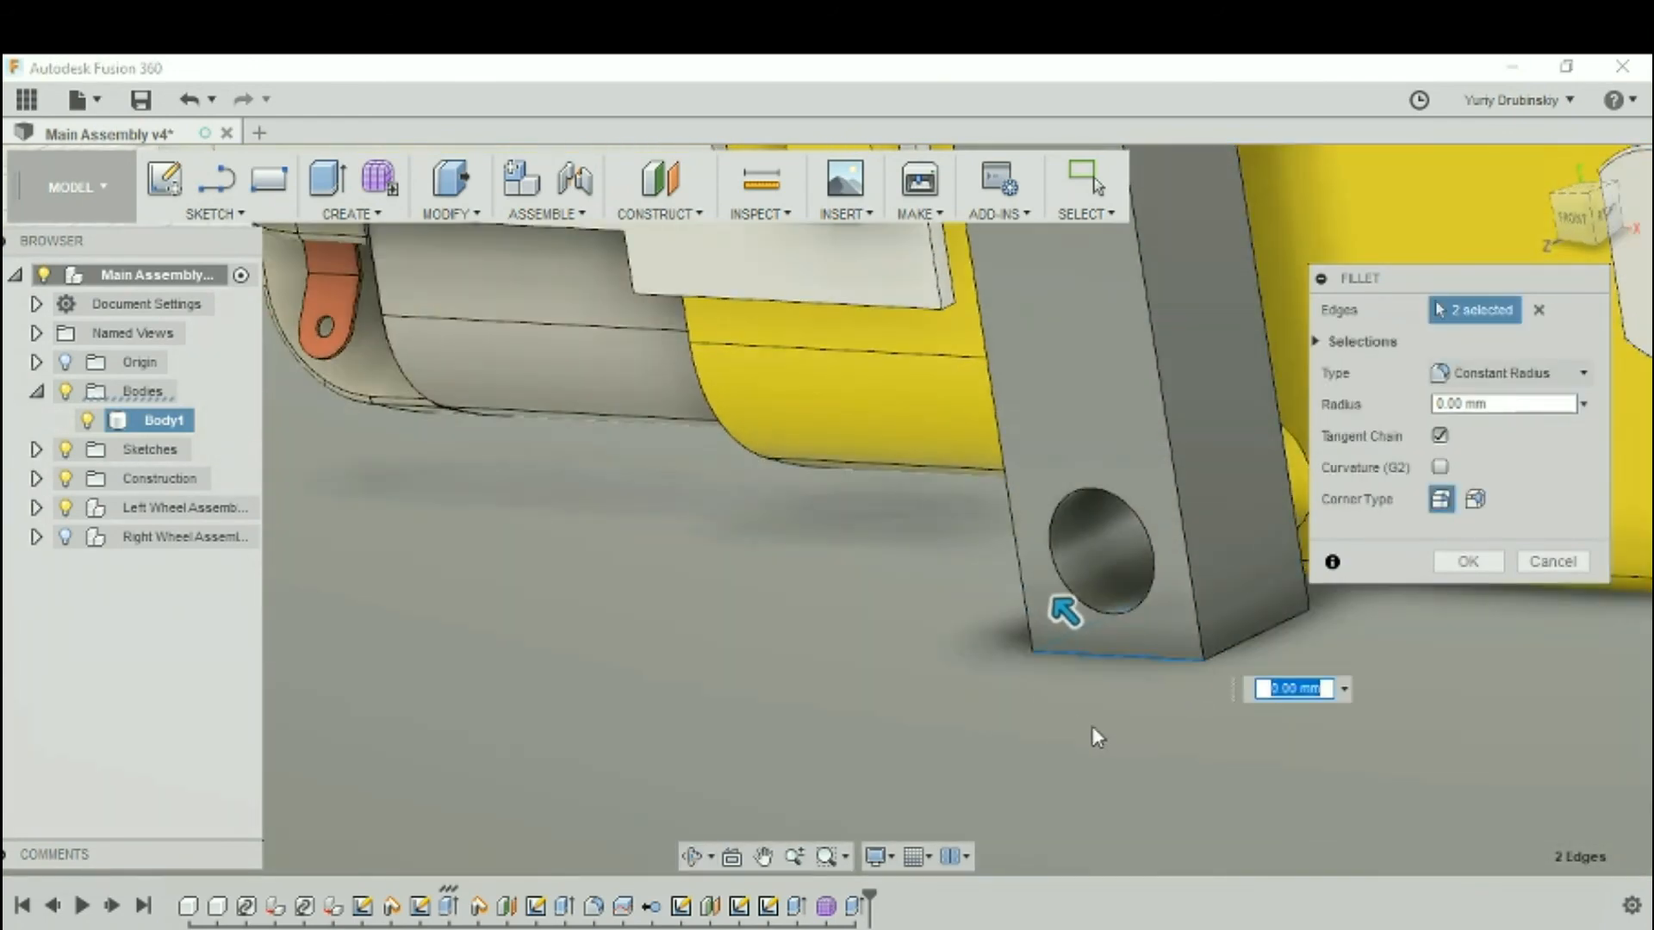
{"action": "left_click", "coordinate": [1247, 634]}
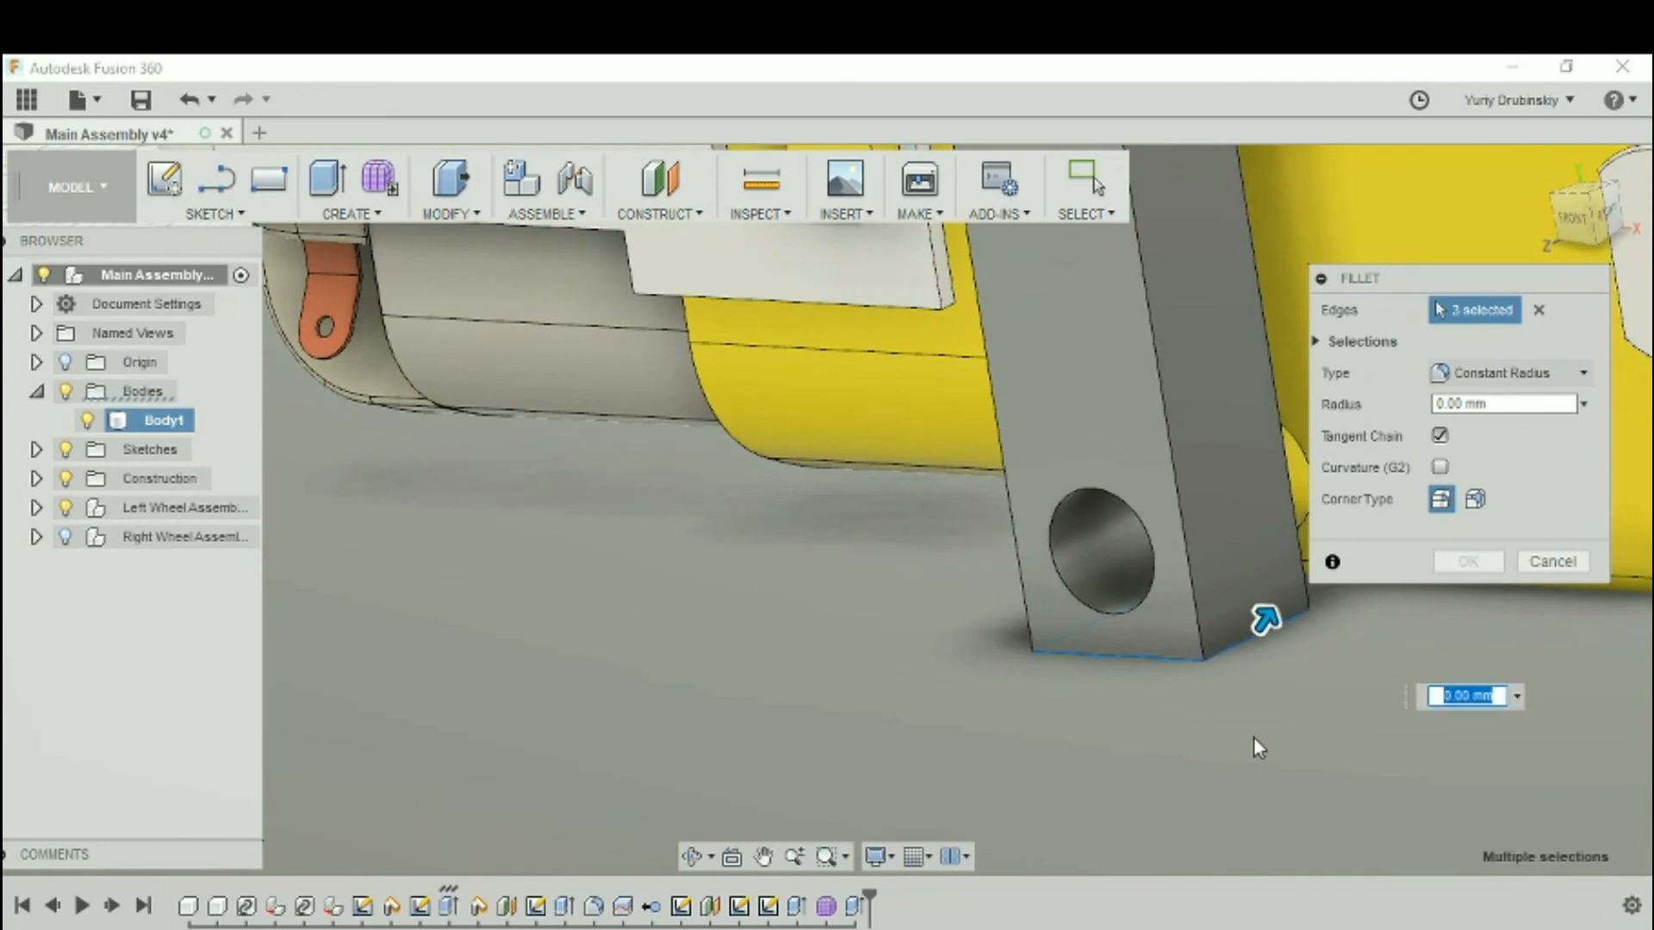
{"action": "middle_click_drag", "start_coordinate": [1253, 736], "coordinate": [1413, 728], "text": "shift"}
{"action": "middle_click_drag", "start_coordinate": [1305, 668], "coordinate": [1365, 670], "text": "shift"}
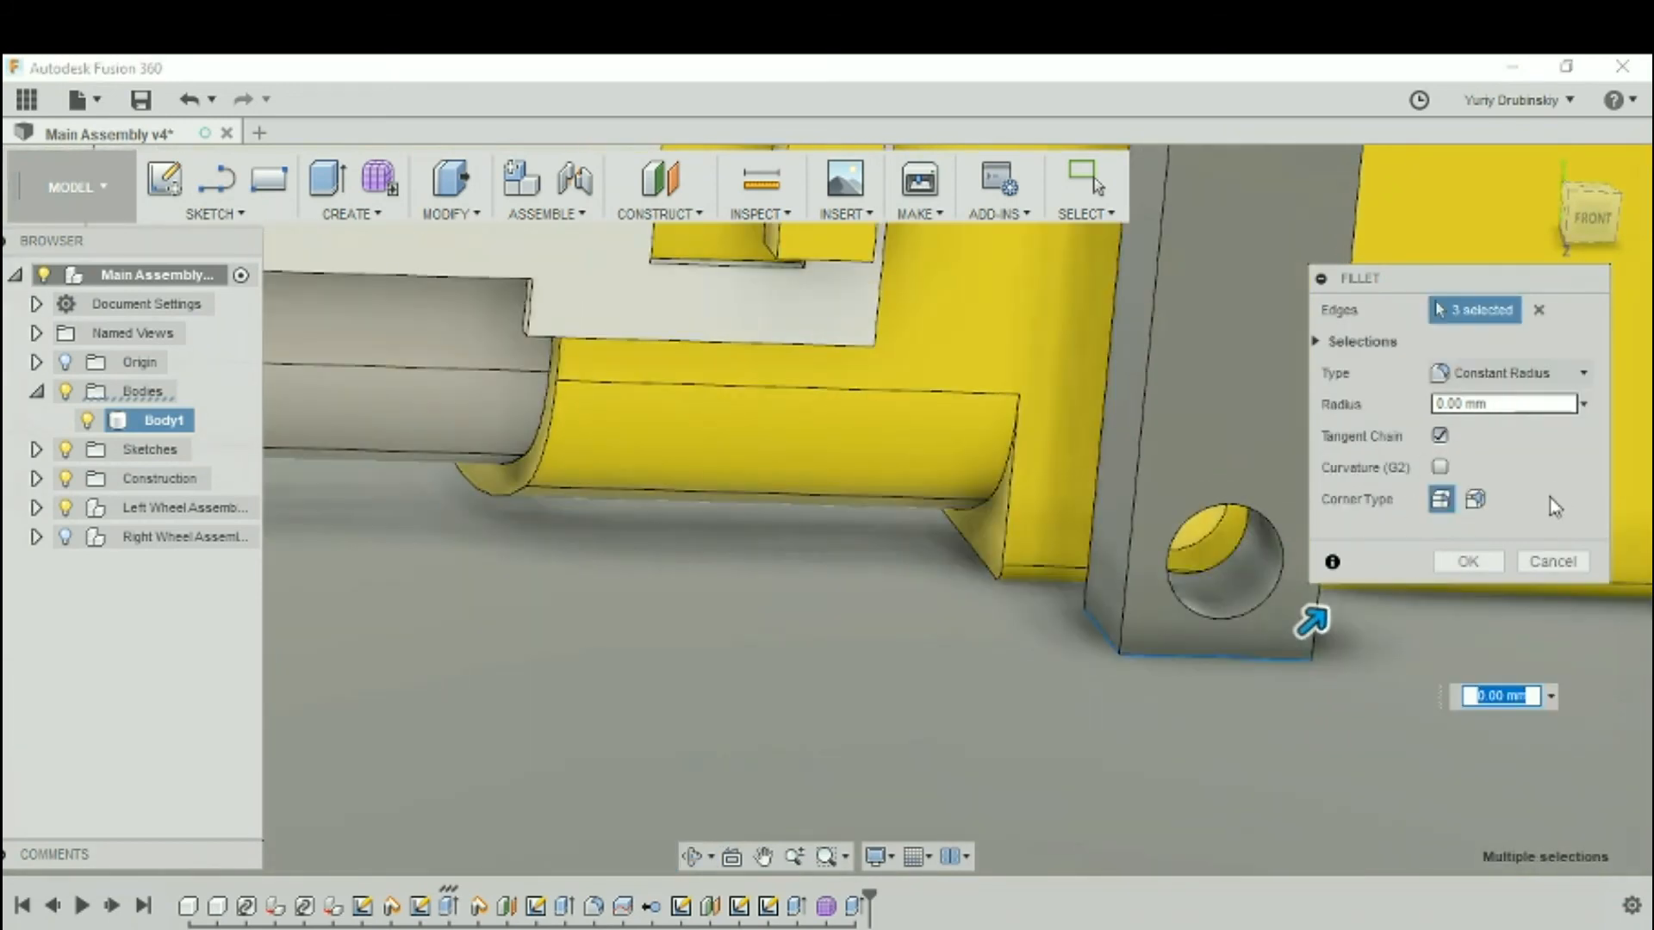
{"action": "type", "text": "1"}
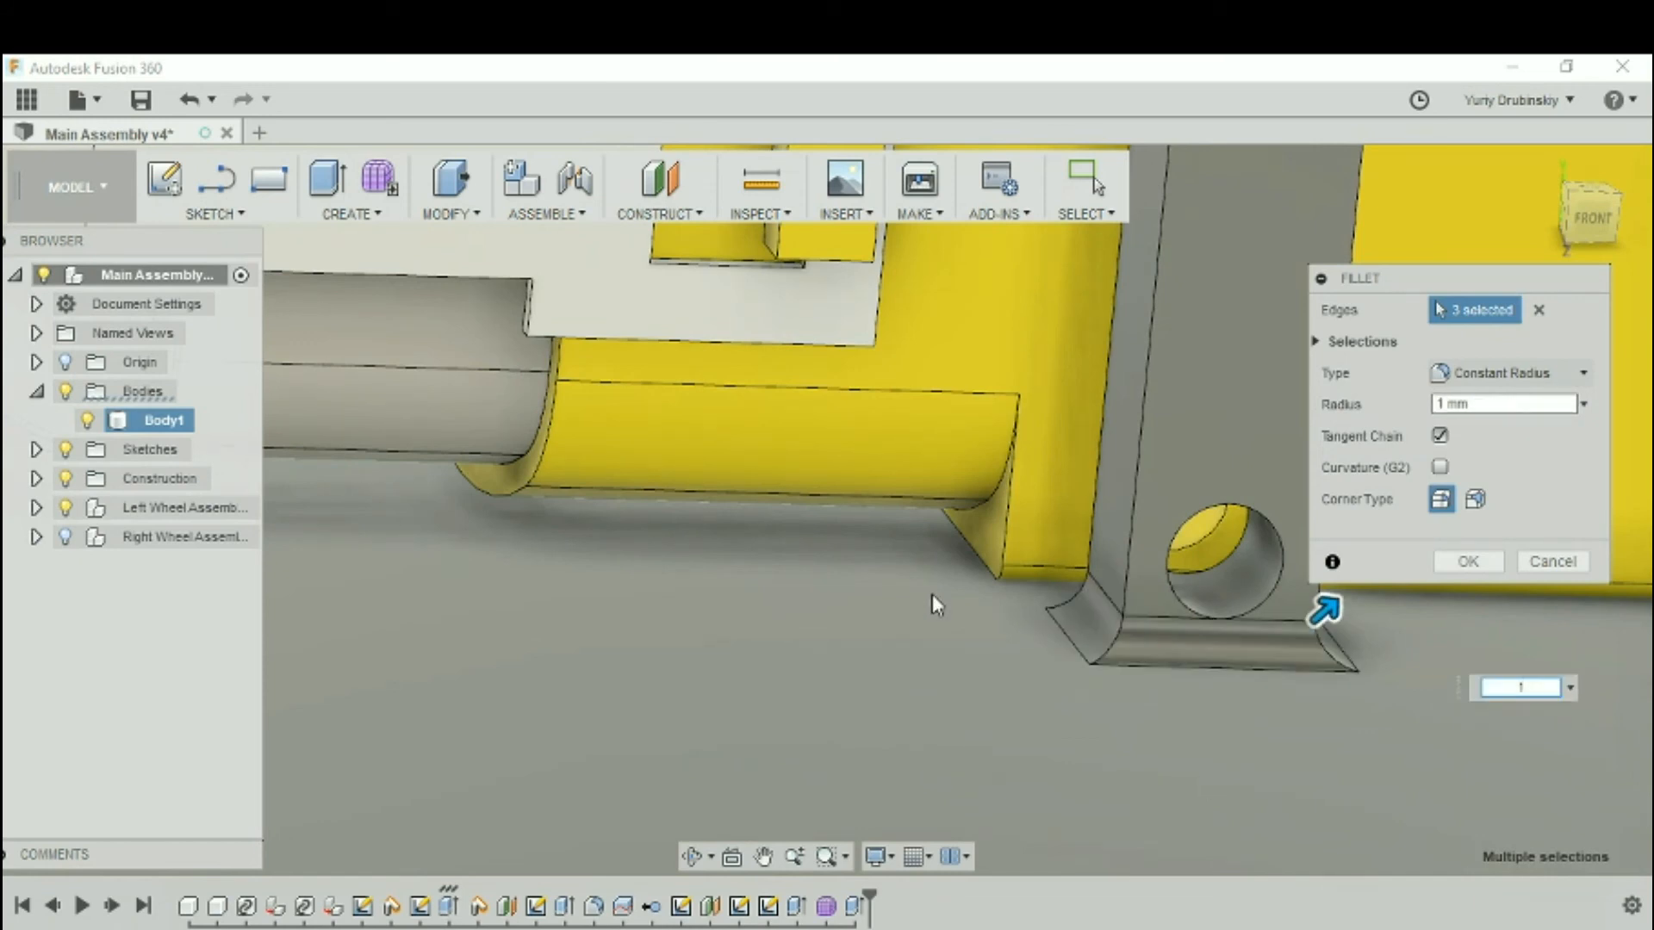
Try a 3 mm radius for the fillet at the bracket's foot, then set it to 1.2 mm and apply the fillet
{"action": "middle_click_drag", "start_coordinate": [1134, 768], "coordinate": [999, 644], "text": "shift"}
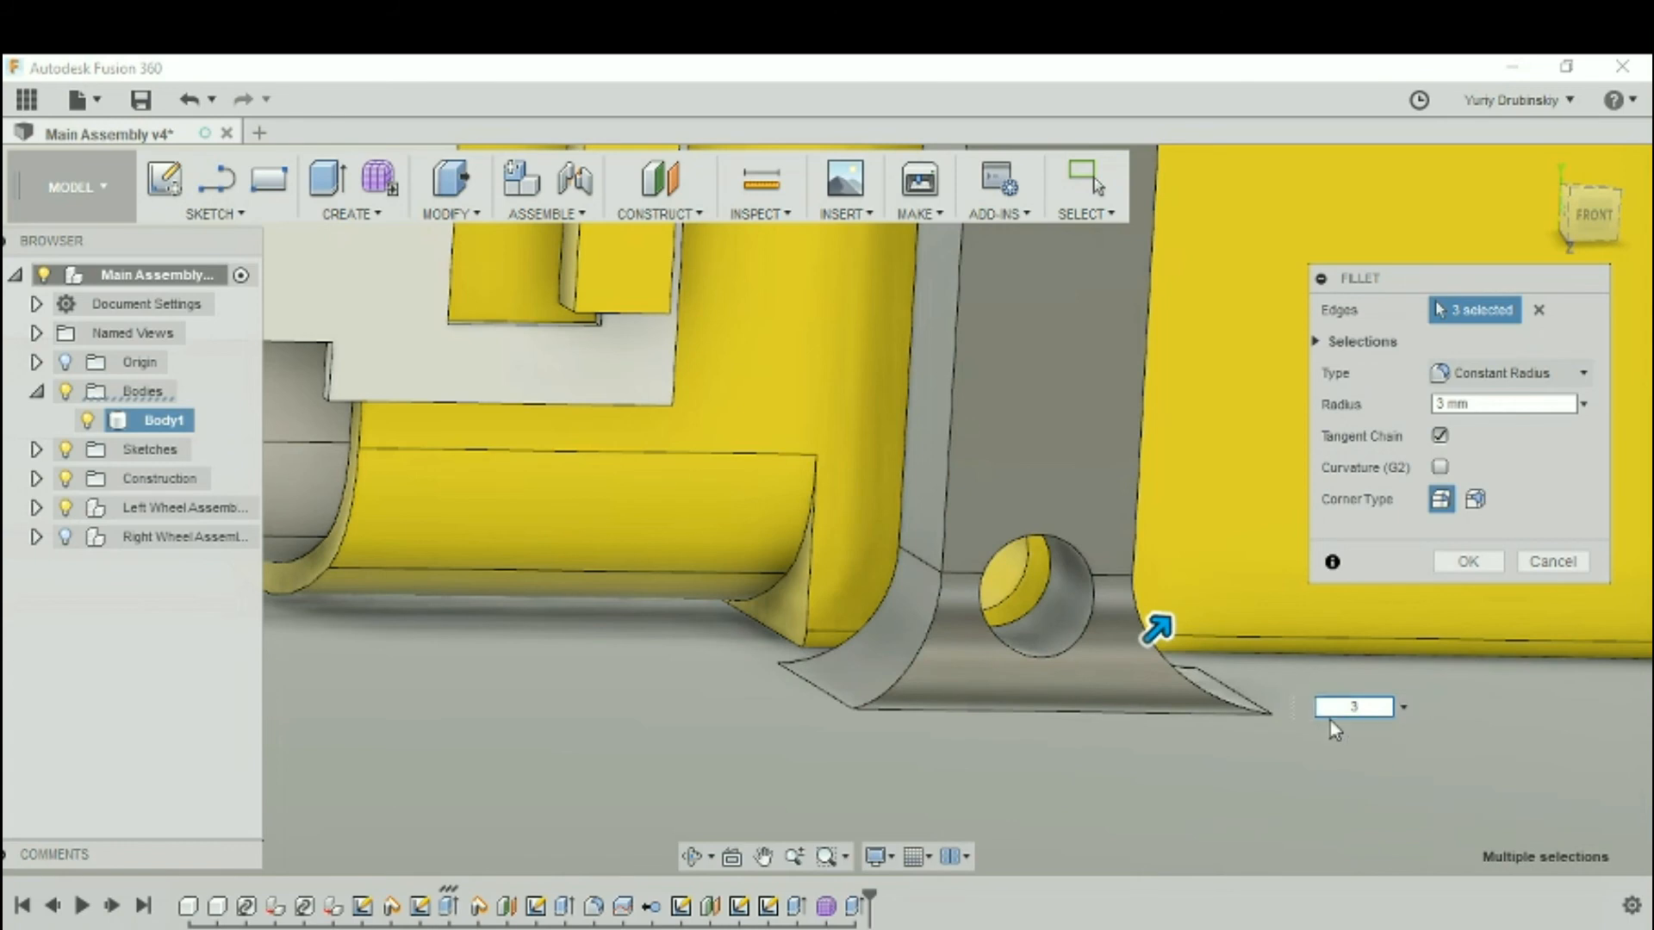
{"action": "middle_click_drag", "start_coordinate": [1434, 751], "coordinate": [1119, 530], "text": "shift"}
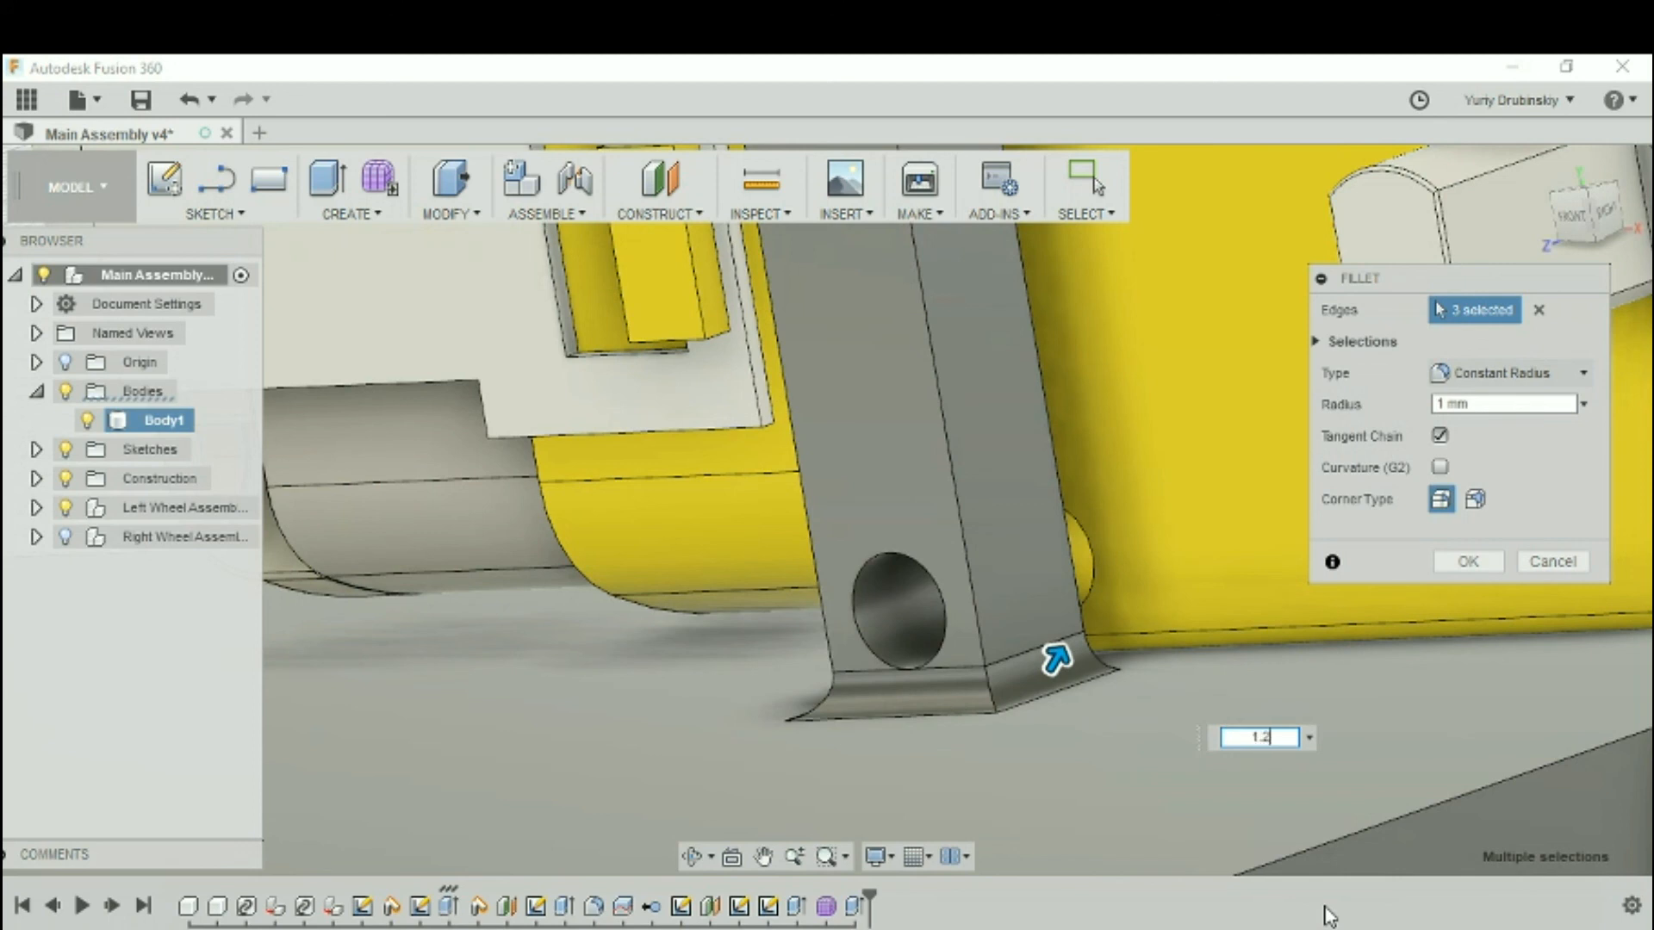
{"action": "key", "text": "Return"}
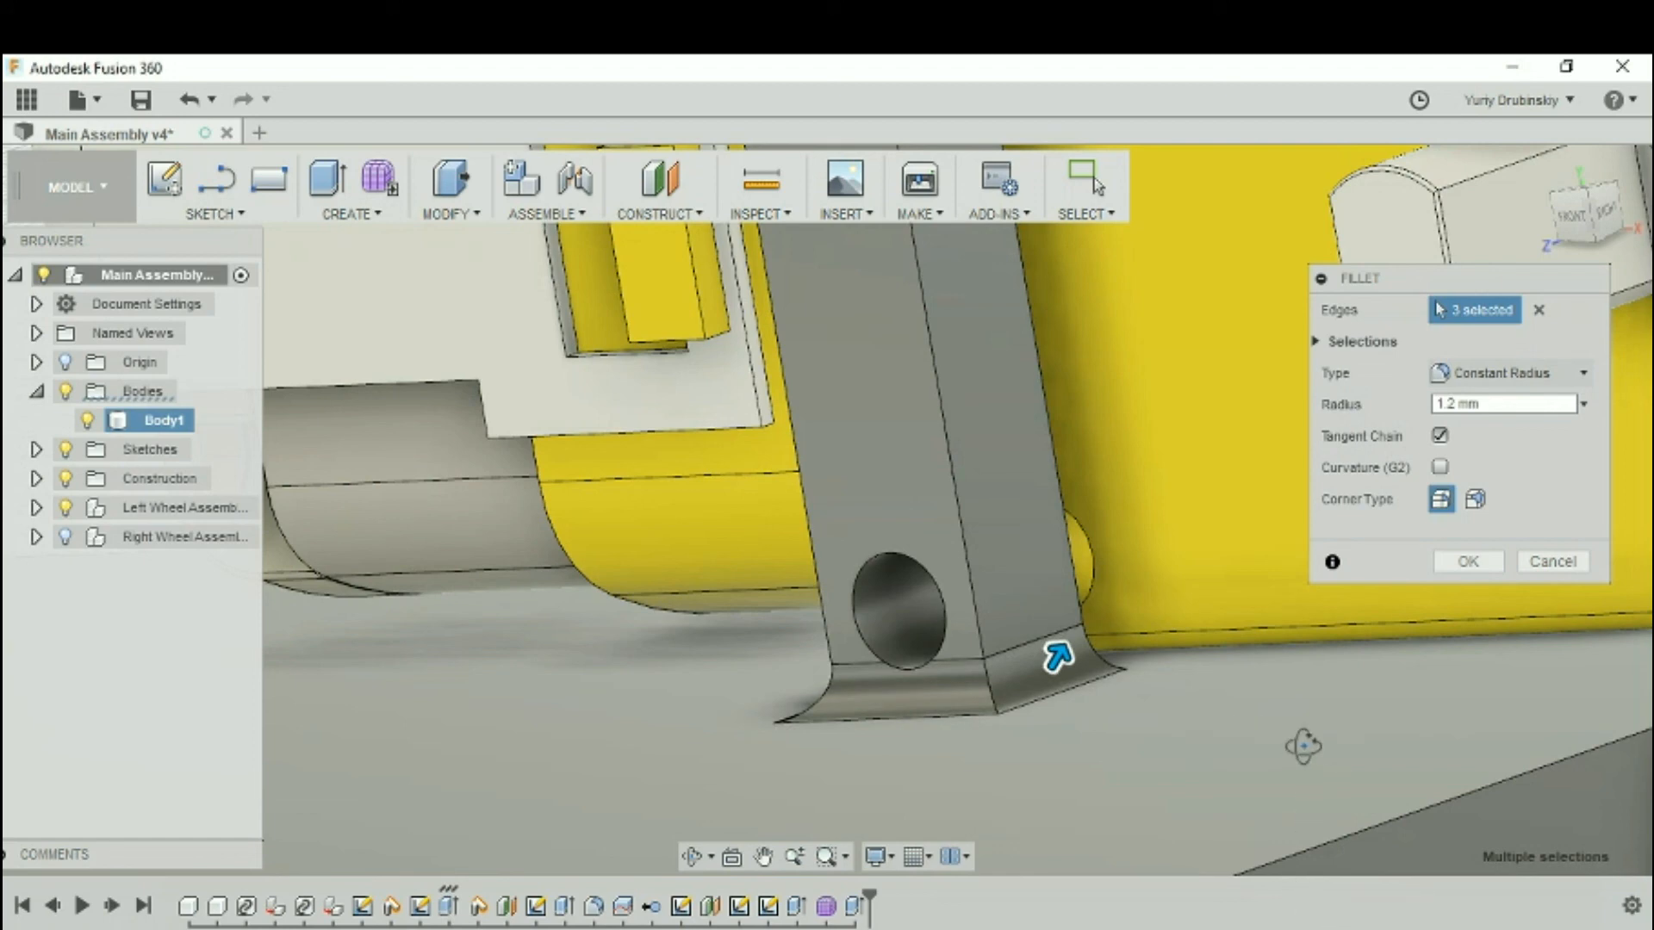
{"action": "middle_click_drag", "start_coordinate": [1303, 746], "coordinate": [1545, 617], "text": "shift"}
{"action": "left_click", "coordinate": [1473, 564]}
Examine the filleted bracket on the base plate together with the left motor from several angles
{"action": "scroll", "coordinate": [914, 574], "scroll_direction": "down", "scroll_amount": 3}
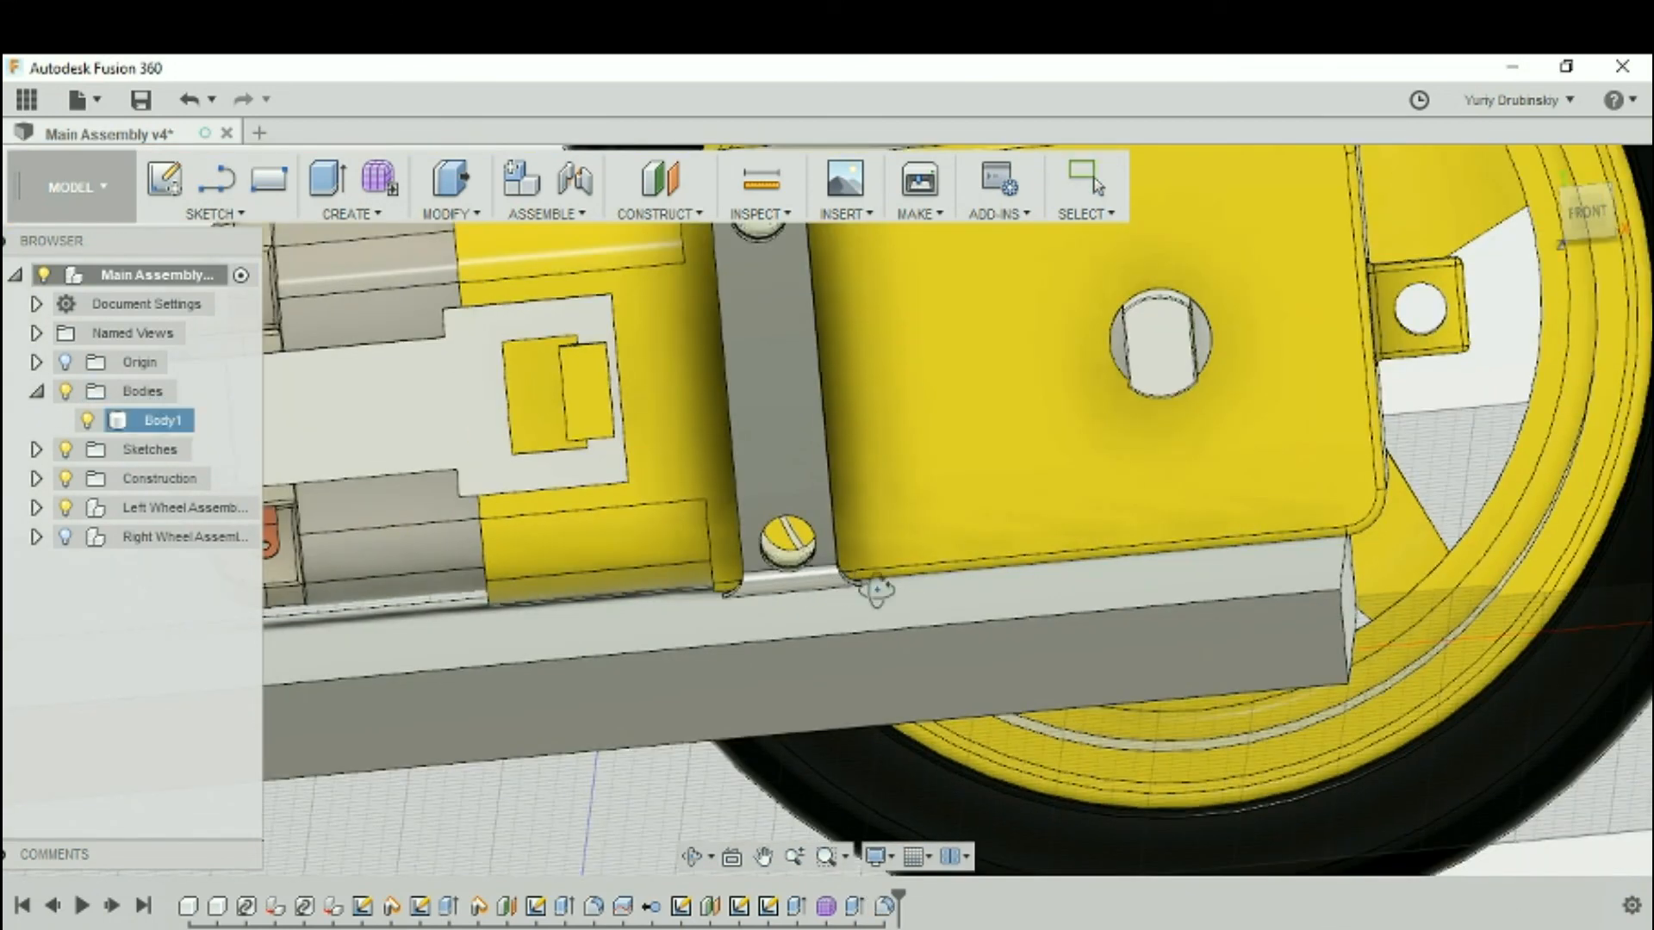
{"action": "middle_click_drag", "start_coordinate": [876, 591], "coordinate": [853, 643], "text": "shift"}
{"action": "scroll", "coordinate": [852, 643], "scroll_direction": "down", "scroll_amount": 5}
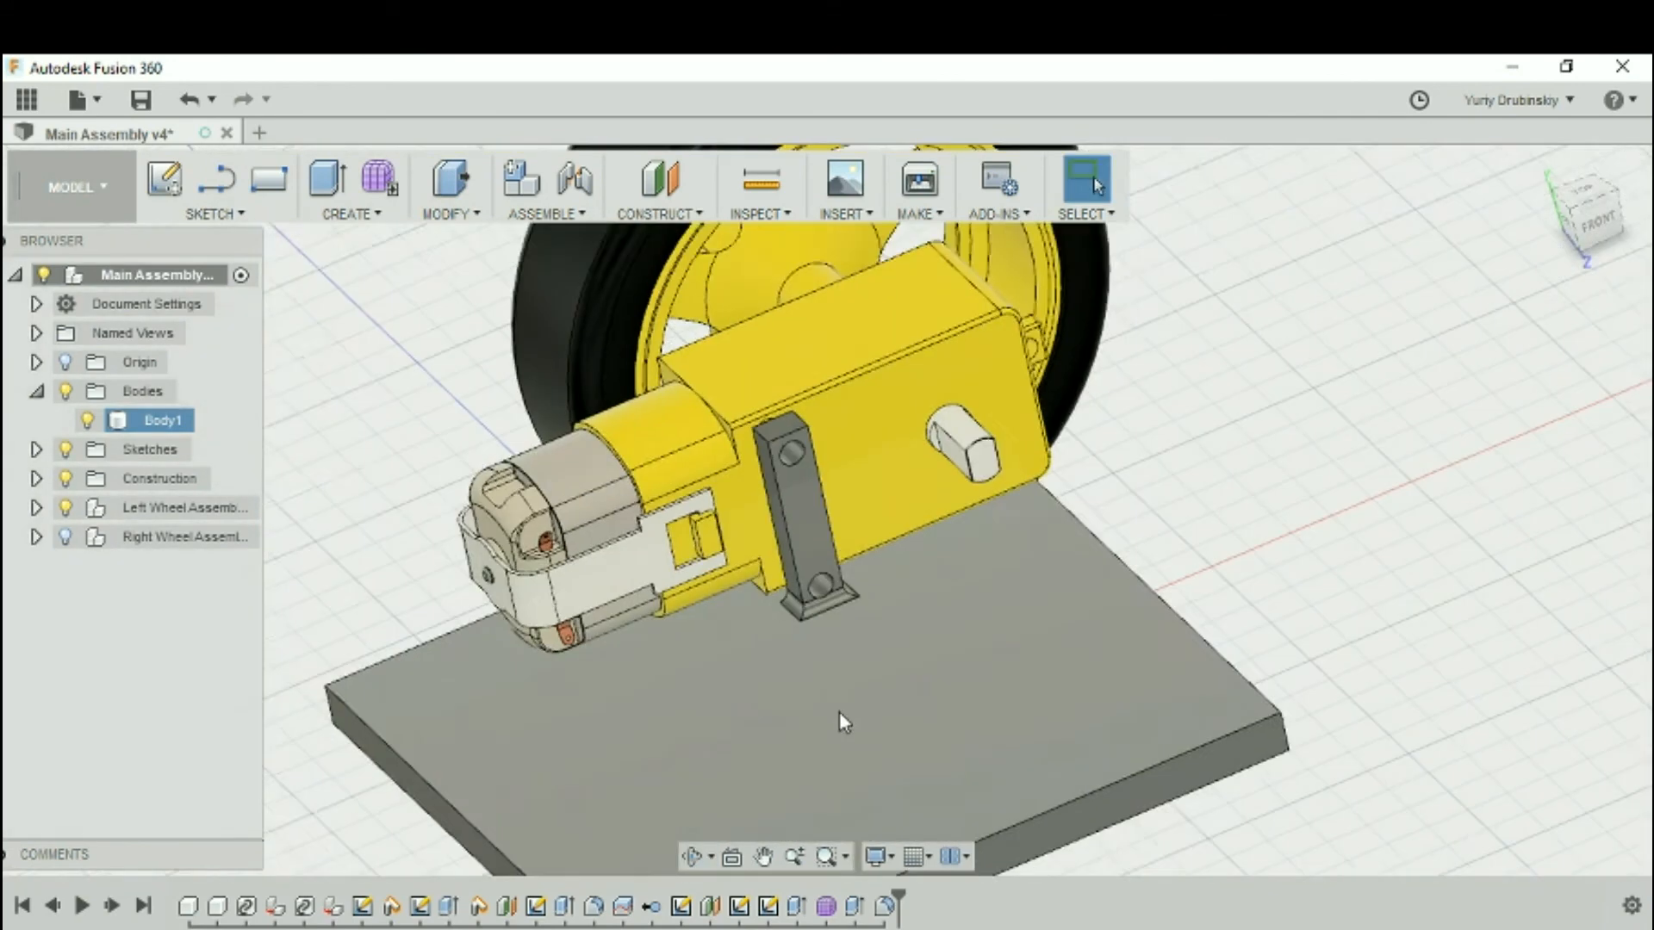
{"action": "middle_click_drag", "start_coordinate": [839, 711], "coordinate": [710, 494], "text": "shift"}
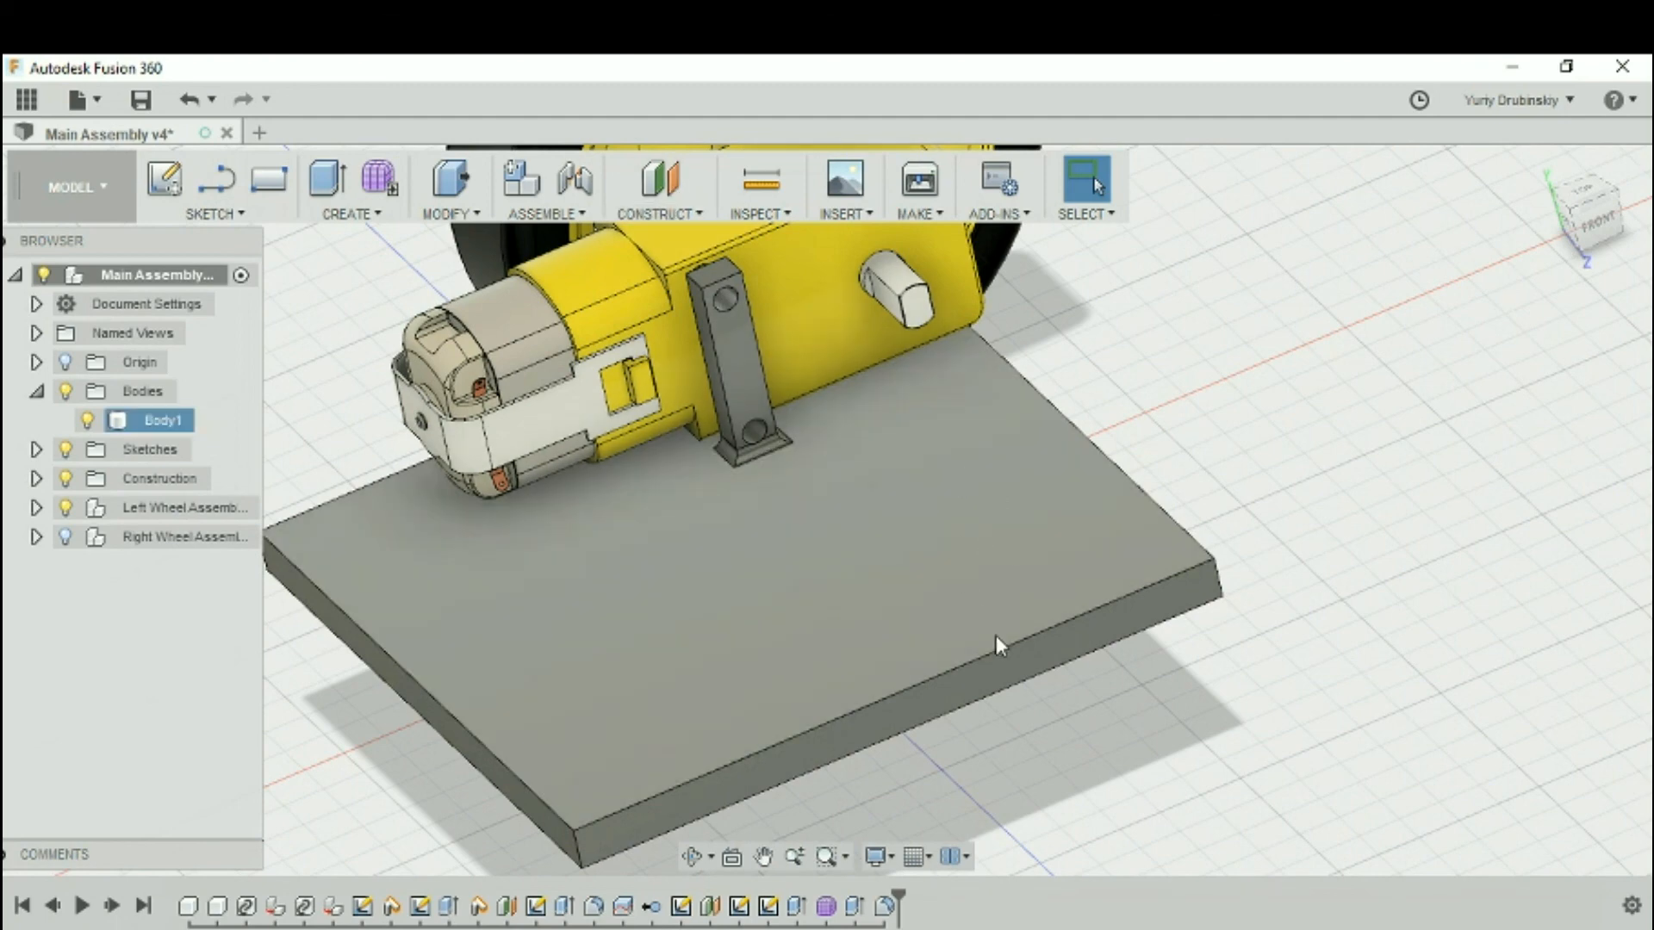
{"action": "middle_click_drag", "start_coordinate": [996, 634], "coordinate": [764, 624], "text": "shift"}
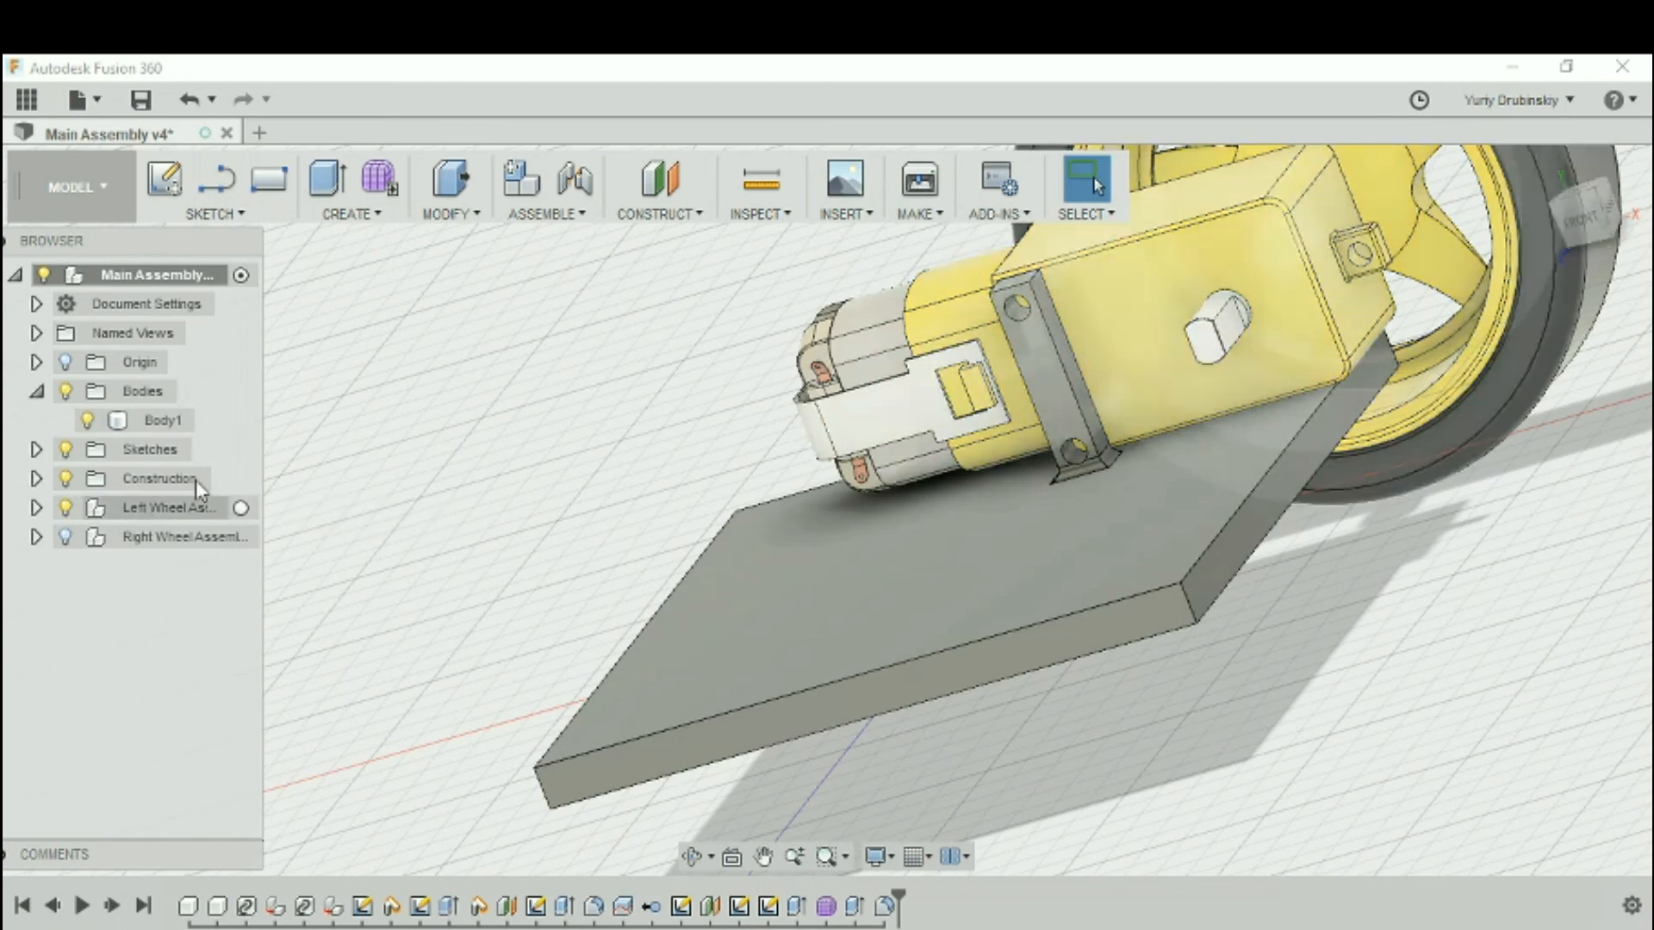
{"action": "middle_click_drag", "start_coordinate": [978, 628], "coordinate": [942, 644], "text": "shift"}
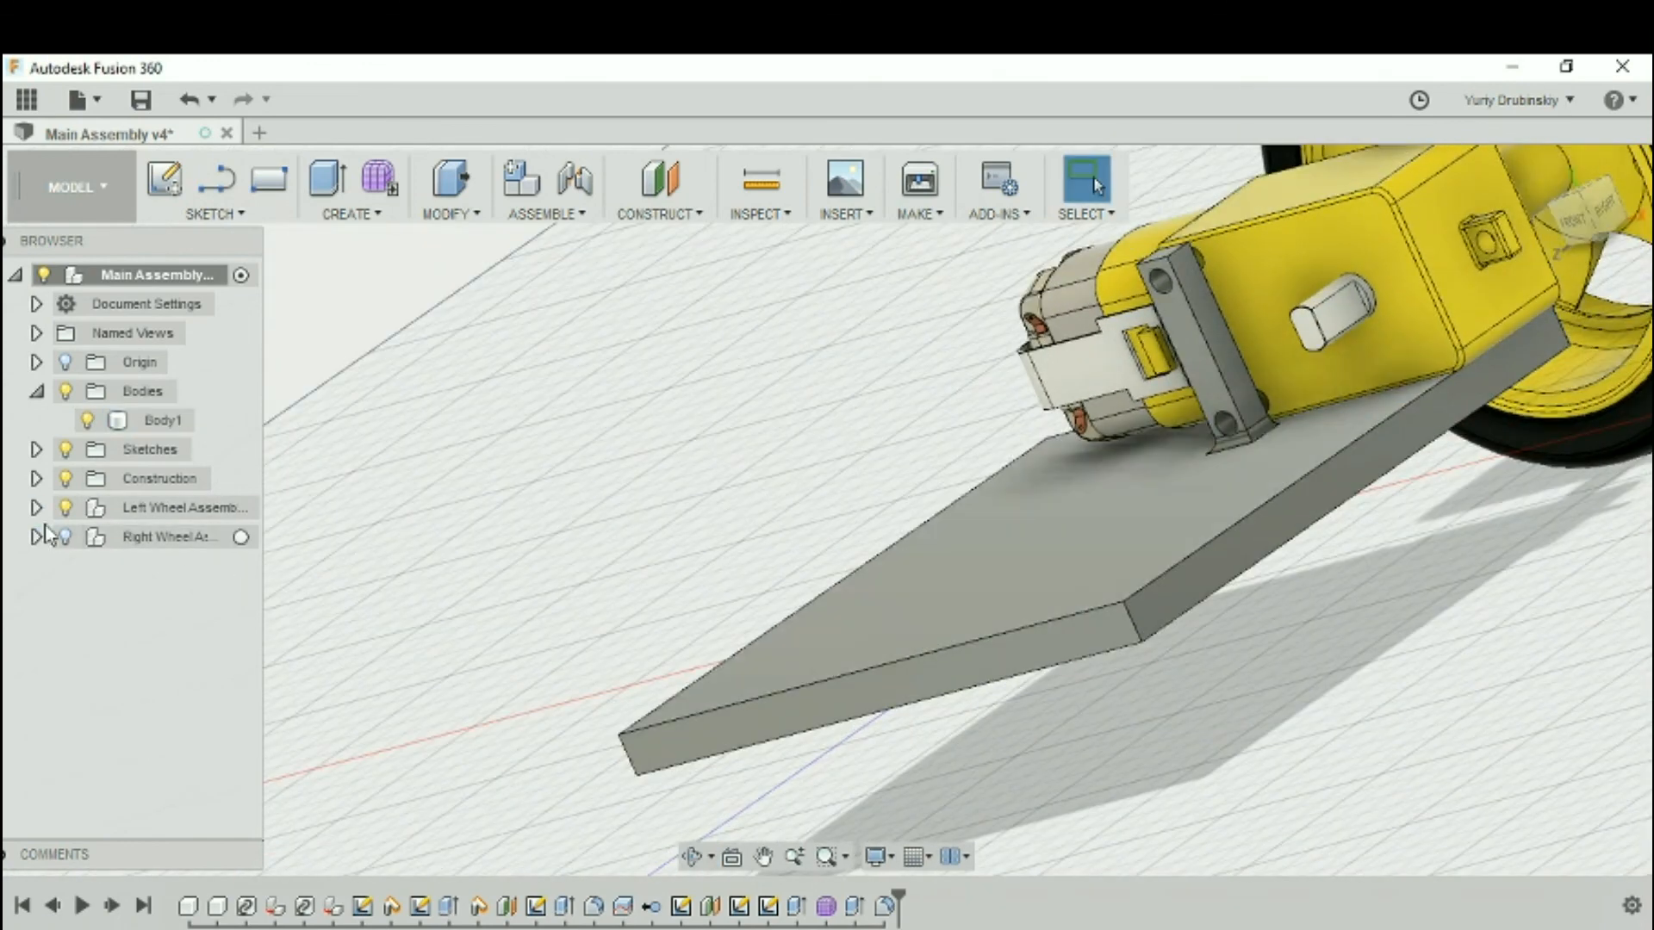
Show the right wheel assembly in place of the left one to view its position, then restore the left wheel assembly
{"action": "left_click", "coordinate": [65, 508]}
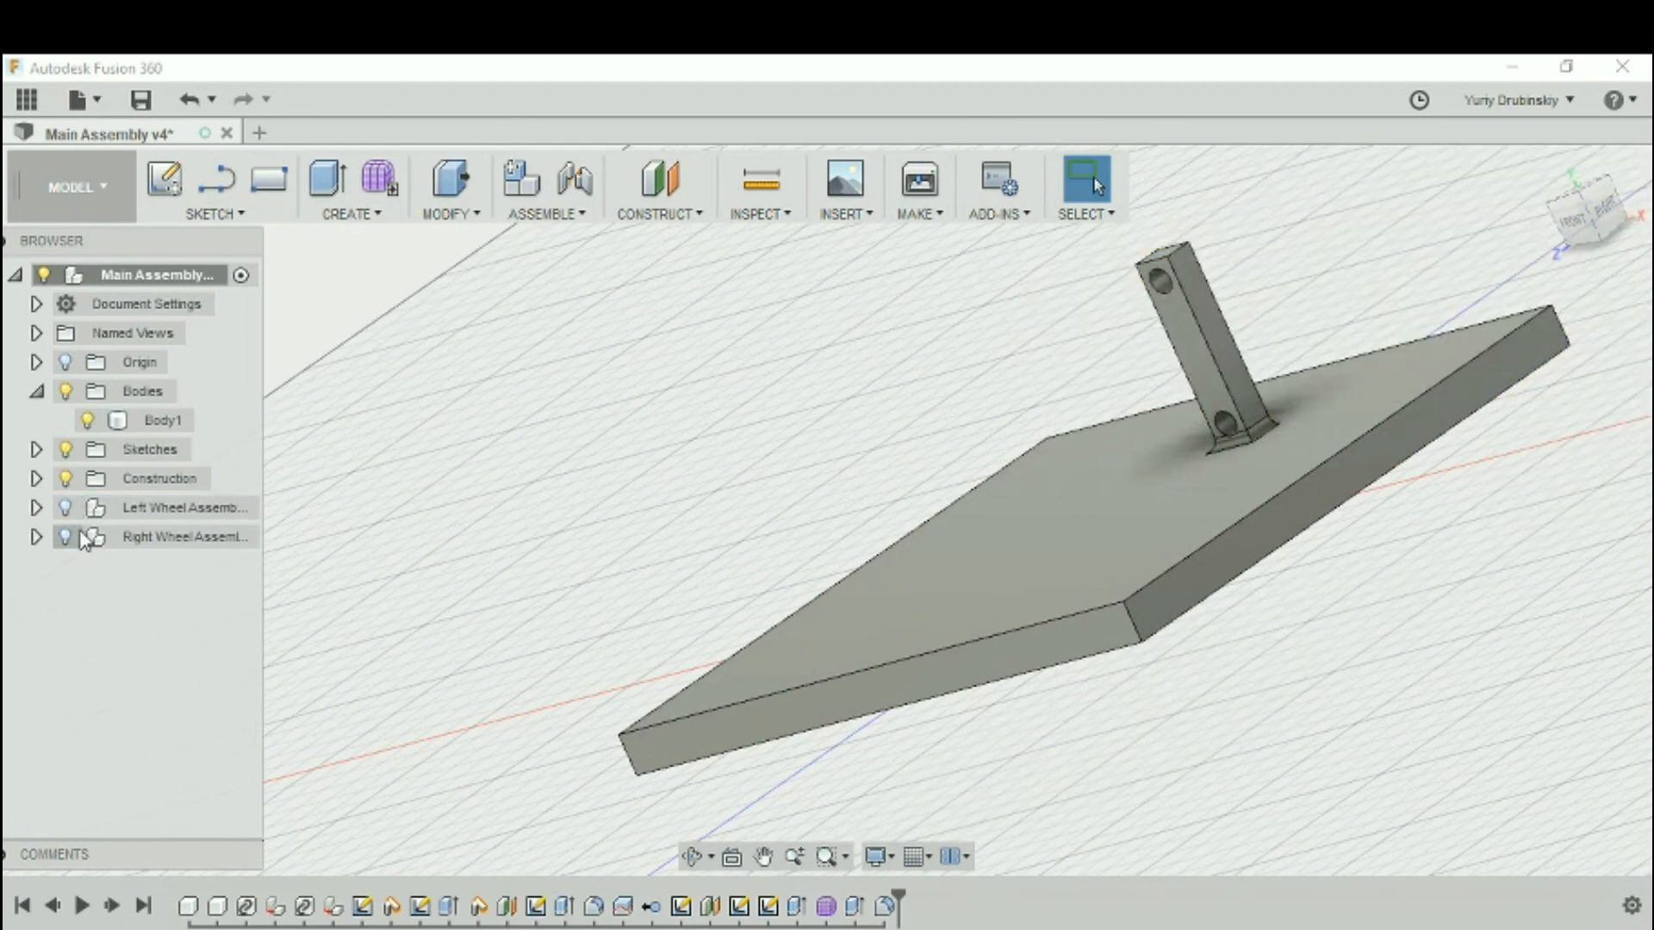
{"action": "left_click", "coordinate": [69, 541]}
{"action": "left_click", "coordinate": [66, 539]}
{"action": "middle_click_drag", "start_coordinate": [1160, 564], "coordinate": [974, 538], "text": "shift"}
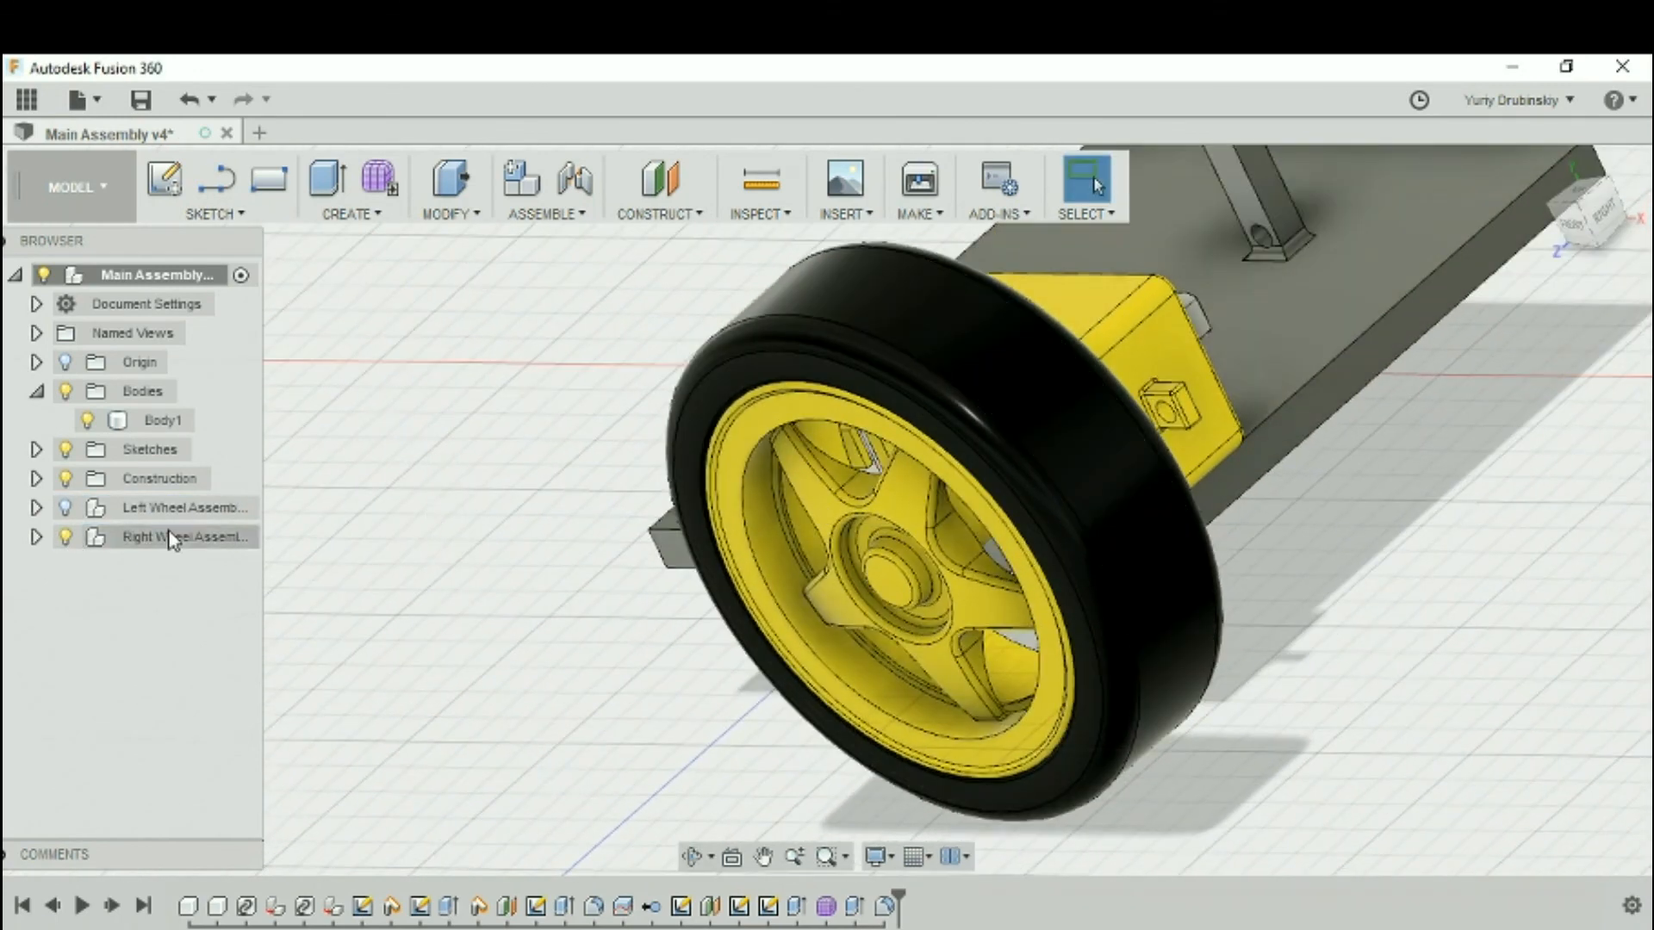
{"action": "left_click", "coordinate": [65, 537]}
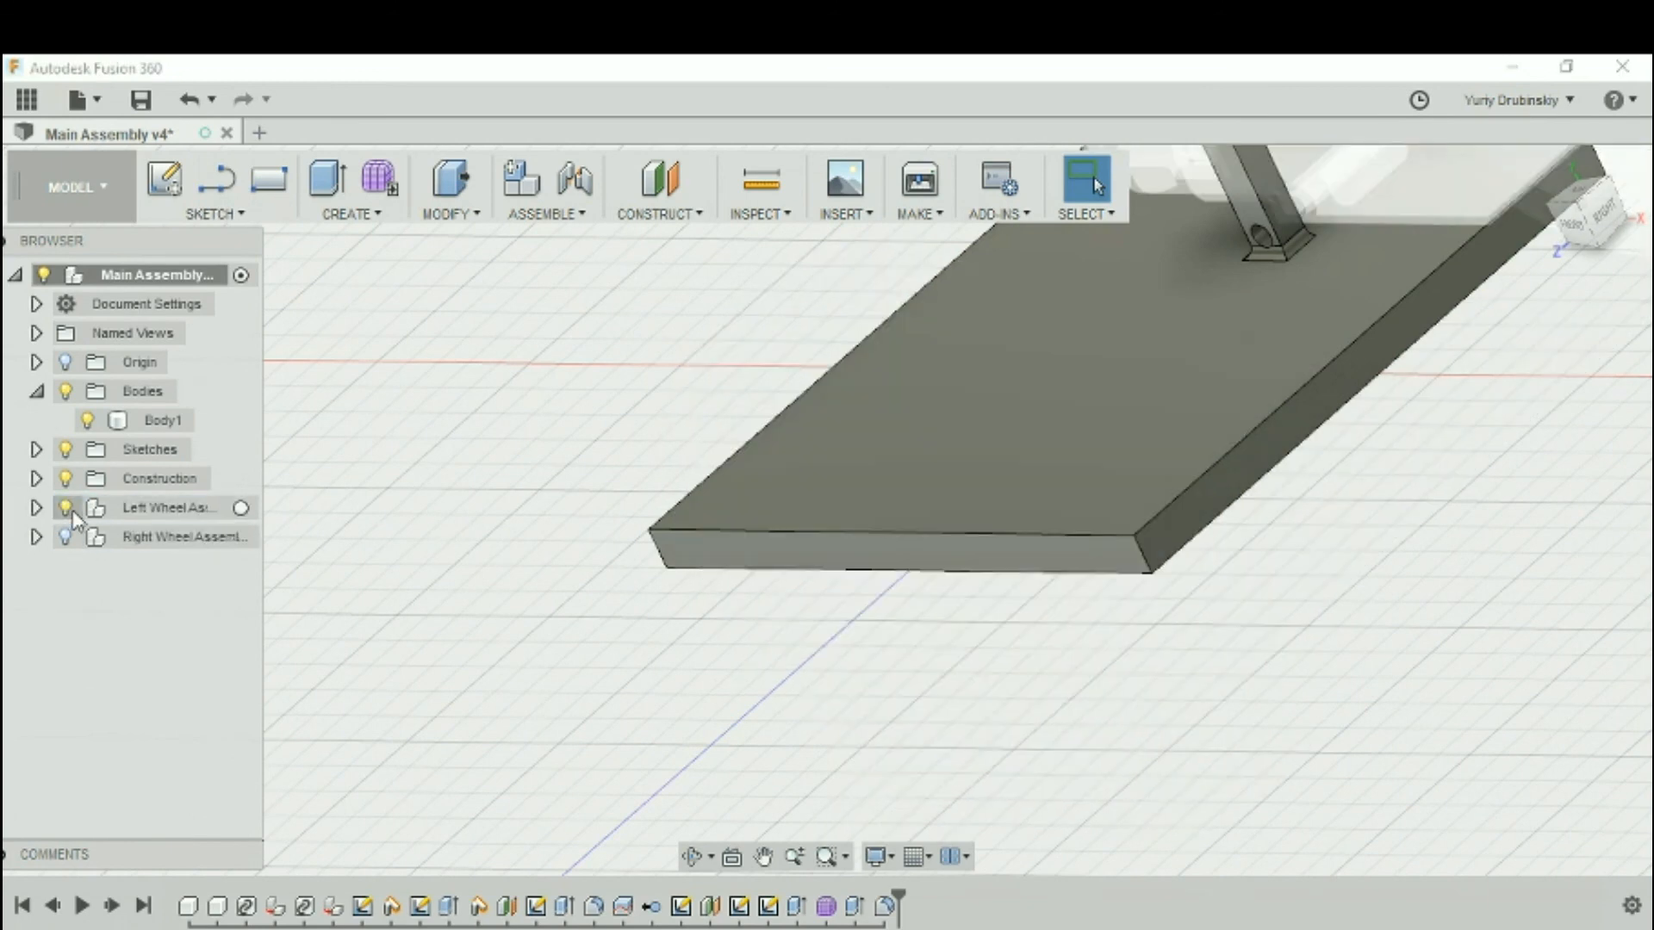
{"action": "scroll", "coordinate": [1237, 567], "scroll_direction": "down", "scroll_amount": 2}
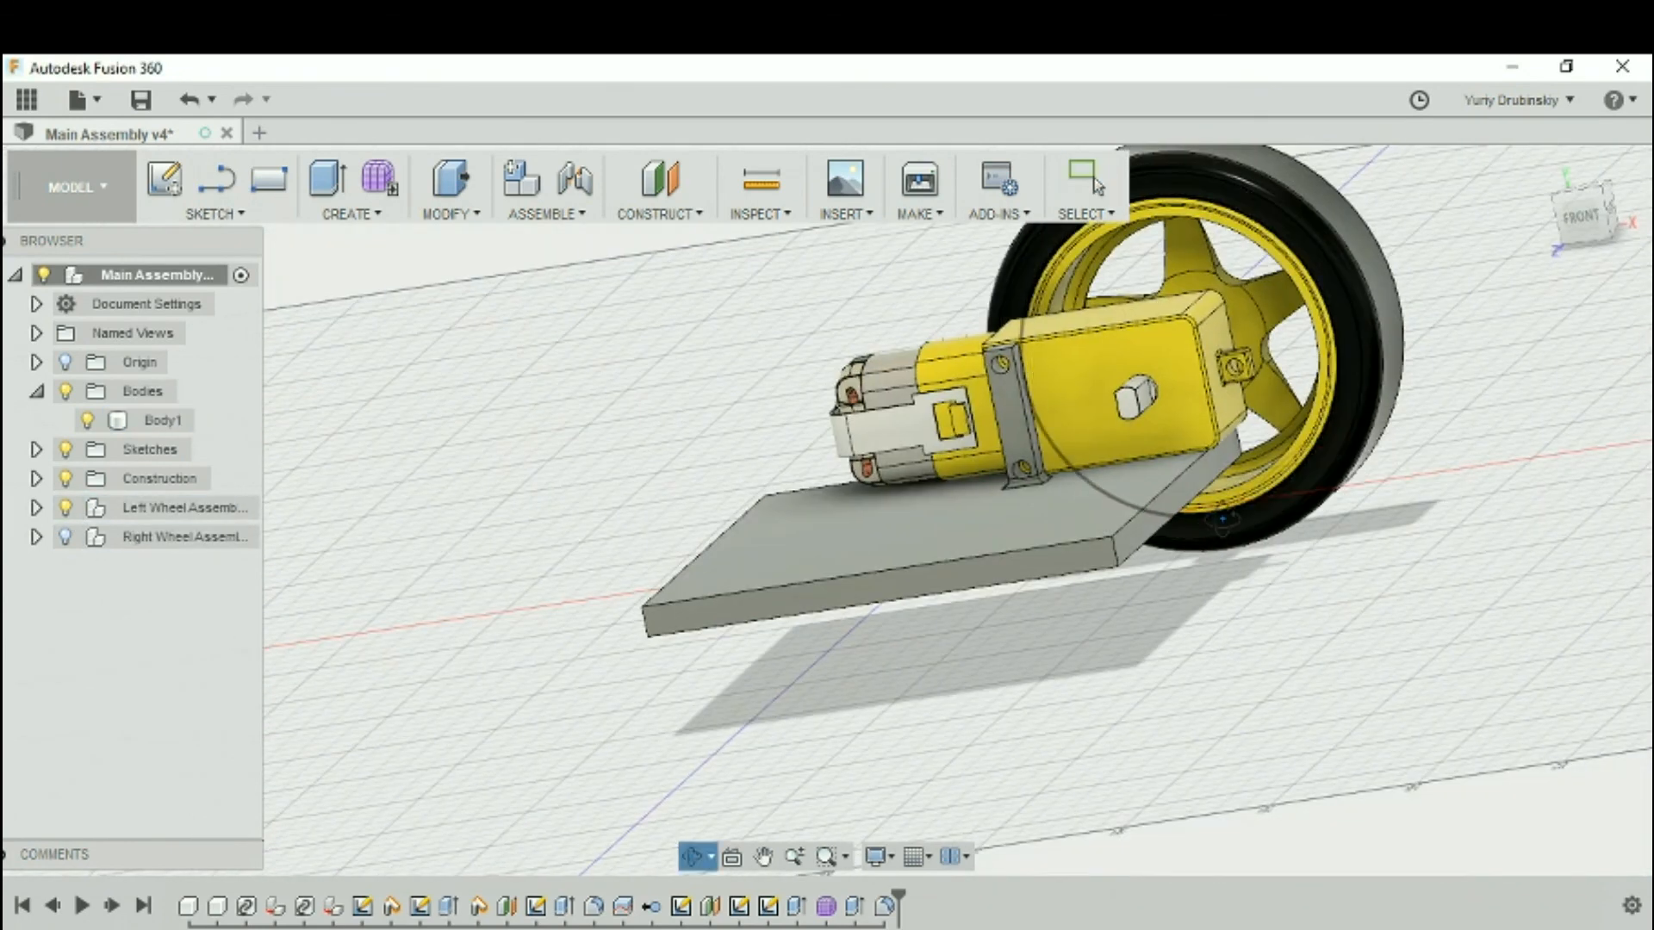